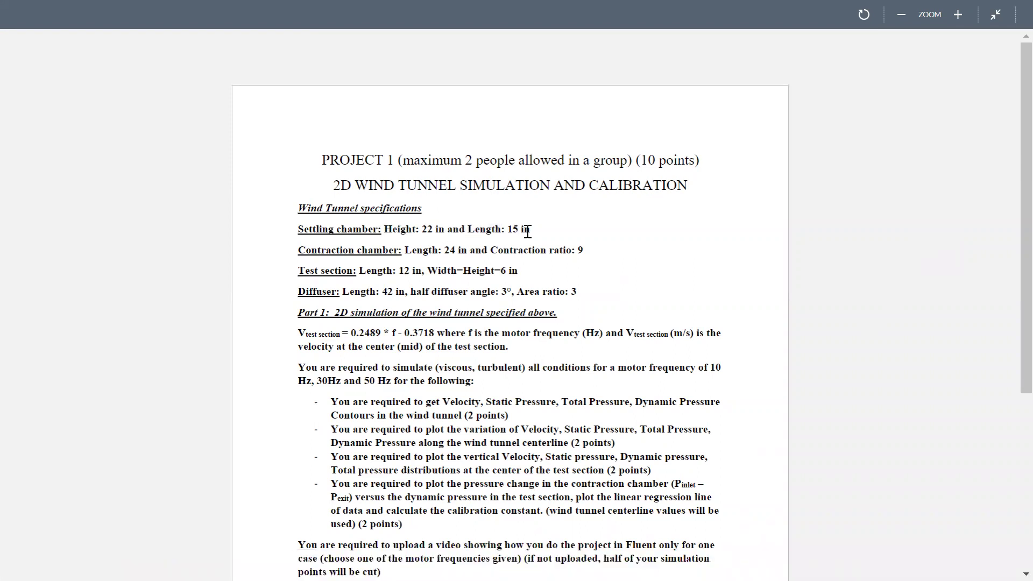
Read through the wind tunnel specifications for the contraction chamber, test section and diffuser in the project PDF
{"action": "double_click", "coordinate": [428, 250]}
{"action": "left_click_drag", "start_coordinate": [487, 251], "coordinate": [586, 250]}
{"action": "left_click", "coordinate": [608, 265]}
{"action": "left_click_drag", "start_coordinate": [356, 270], "coordinate": [510, 304]}
{"action": "left_click", "coordinate": [510, 304]}
{"action": "left_click_drag", "start_coordinate": [411, 292], "coordinate": [579, 292]}
{"action": "left_click", "coordinate": [515, 322]}
{"action": "left_click", "coordinate": [585, 311]}
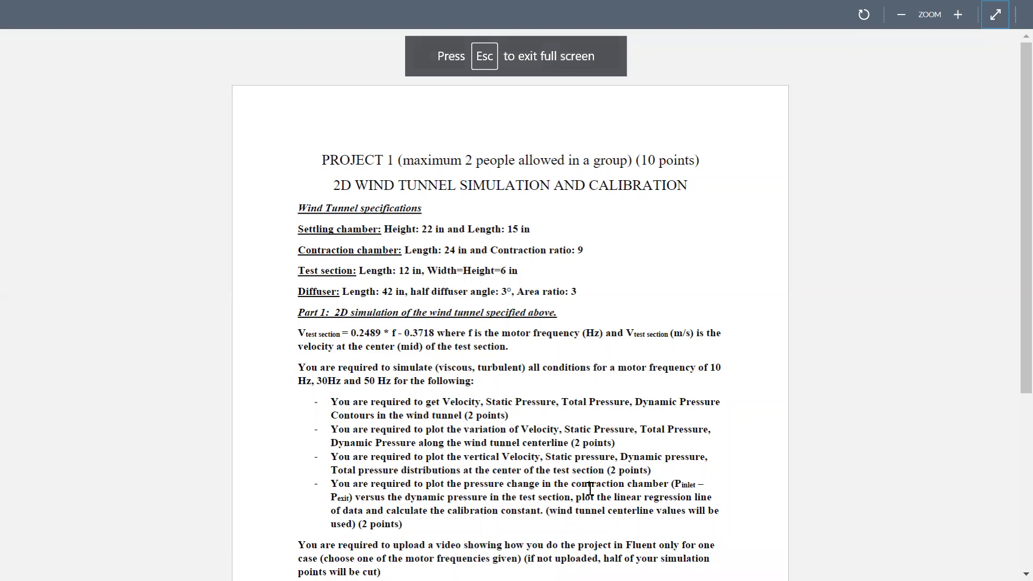
Switch to Ansys Workbench and open the Fluid Flow (Fluent) system's geometry in DesignModeler
{"action": "left_click", "coordinate": [996, 15]}
{"action": "left_click", "coordinate": [537, 565]}
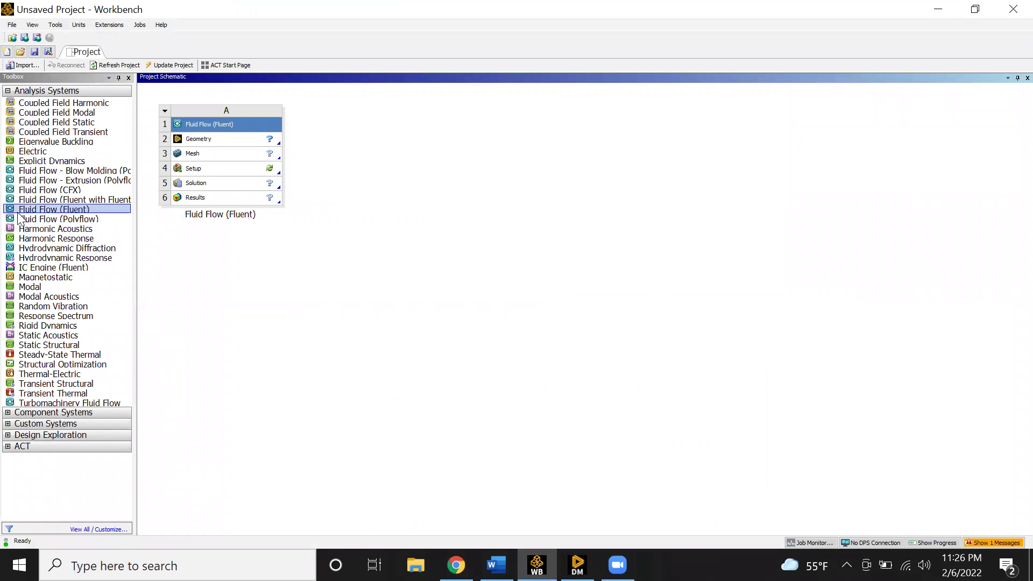
{"action": "right_click", "coordinate": [204, 141]}
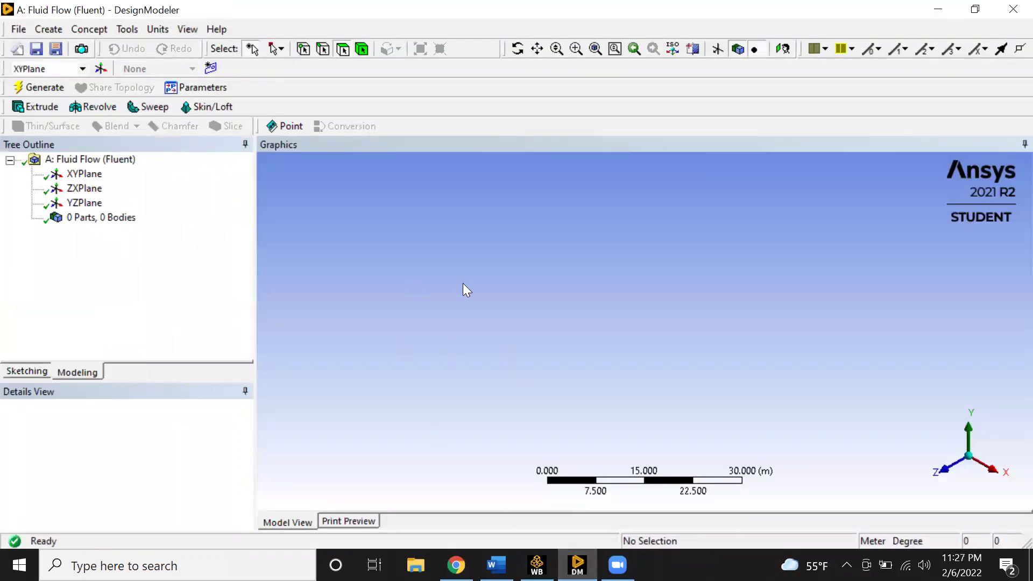
Select the XYPlane, view it face-on and enter sketching mode
{"action": "left_click", "coordinate": [83, 175]}
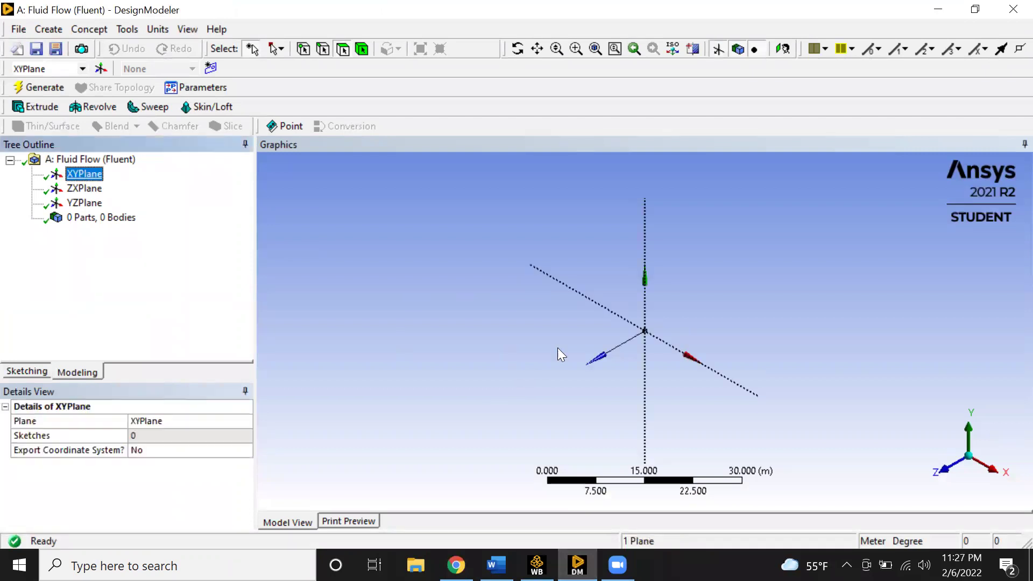
{"action": "left_click", "coordinate": [944, 471]}
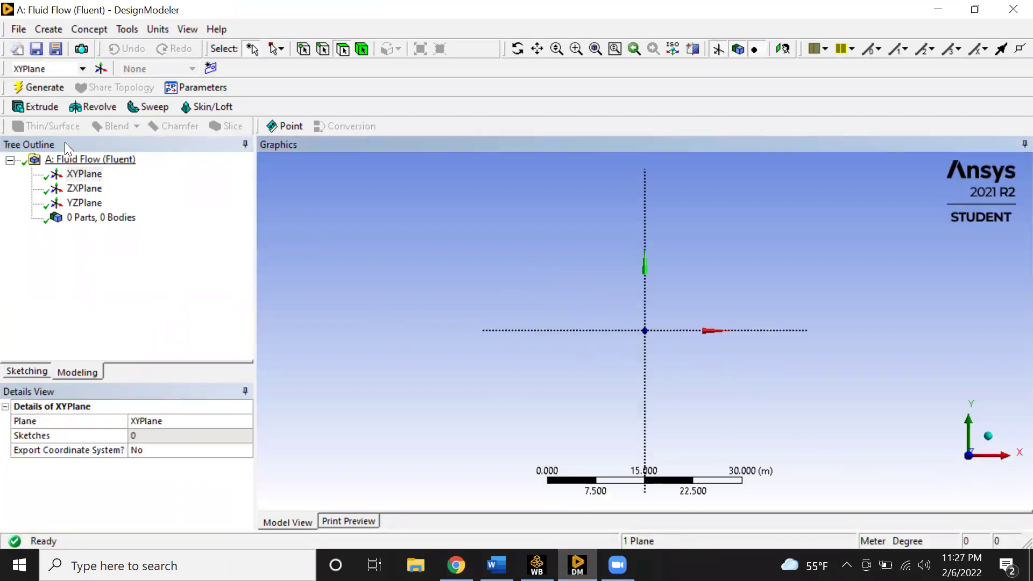
{"action": "left_click", "coordinate": [31, 367]}
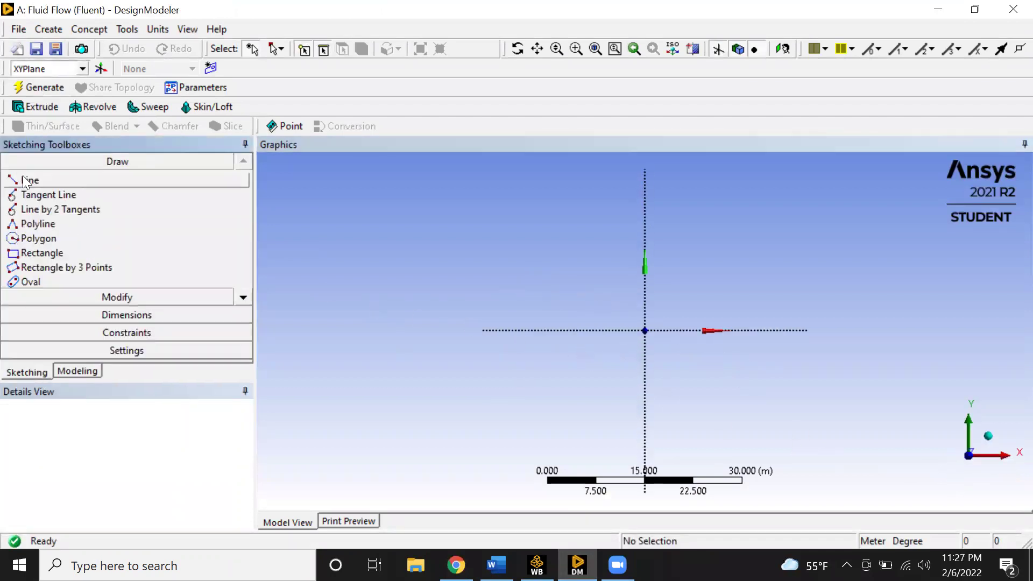
Sketch a vertical line about 0.35 m long on the Y axis across the origin and an upper horizontal line about 0.75 m toward positive X
{"action": "scroll", "coordinate": [667, 357], "scroll_direction": "up", "scroll_amount": 6}
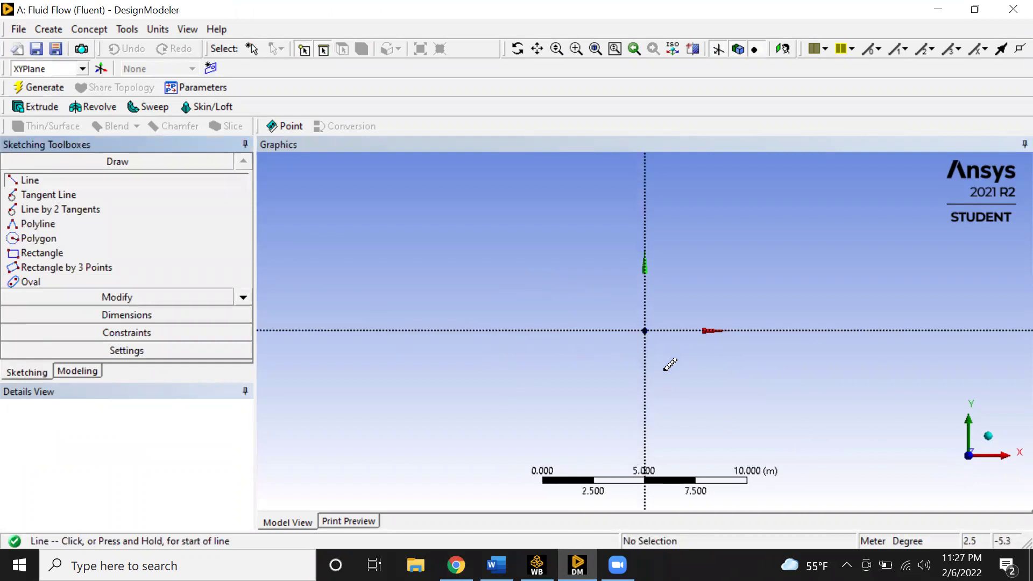
{"action": "scroll", "coordinate": [670, 362], "scroll_direction": "up", "scroll_amount": 5}
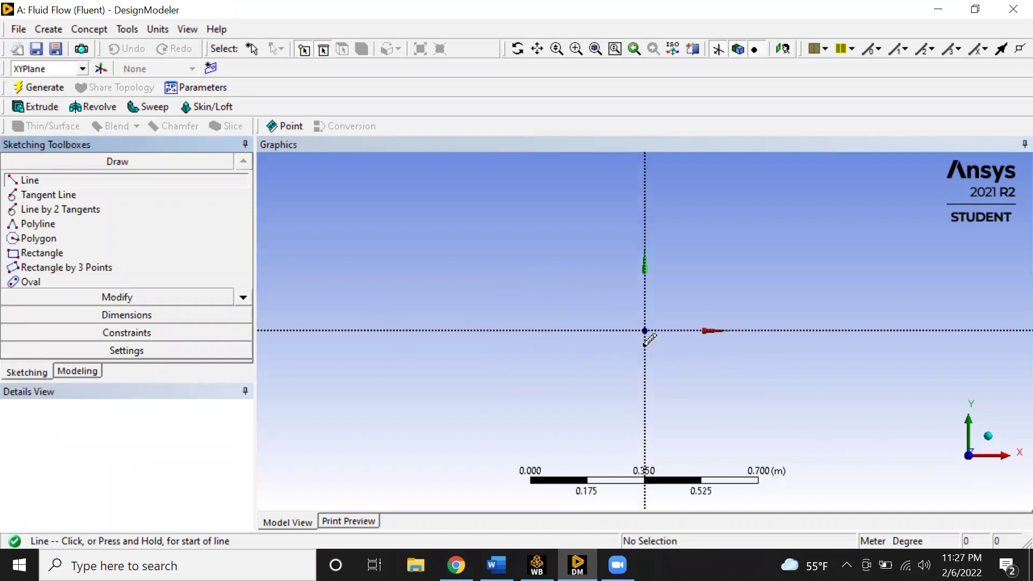
{"action": "left_click", "coordinate": [645, 391]}
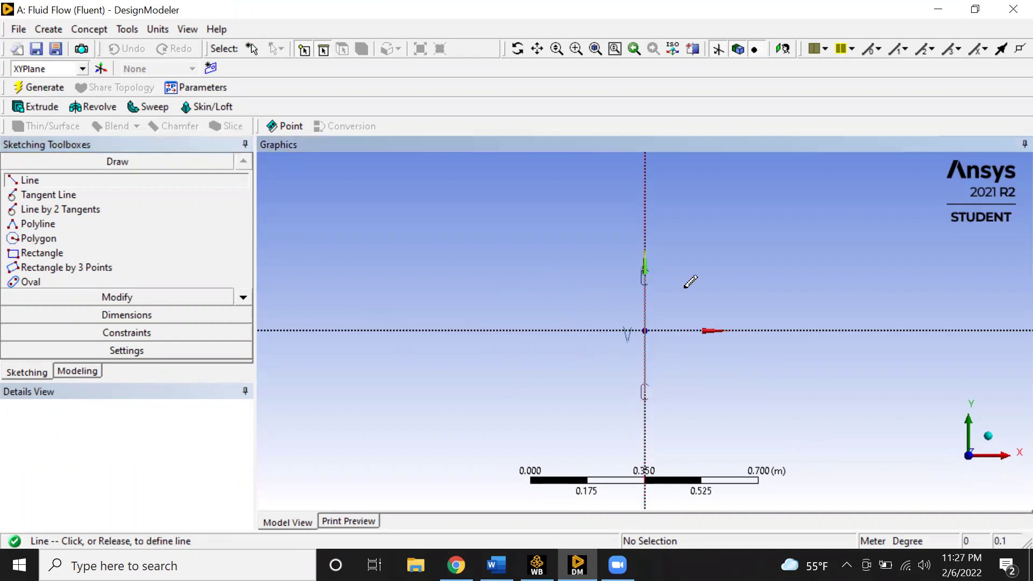
{"action": "left_click", "coordinate": [644, 272]}
{"action": "left_click", "coordinate": [645, 277]}
{"action": "left_click", "coordinate": [892, 277]}
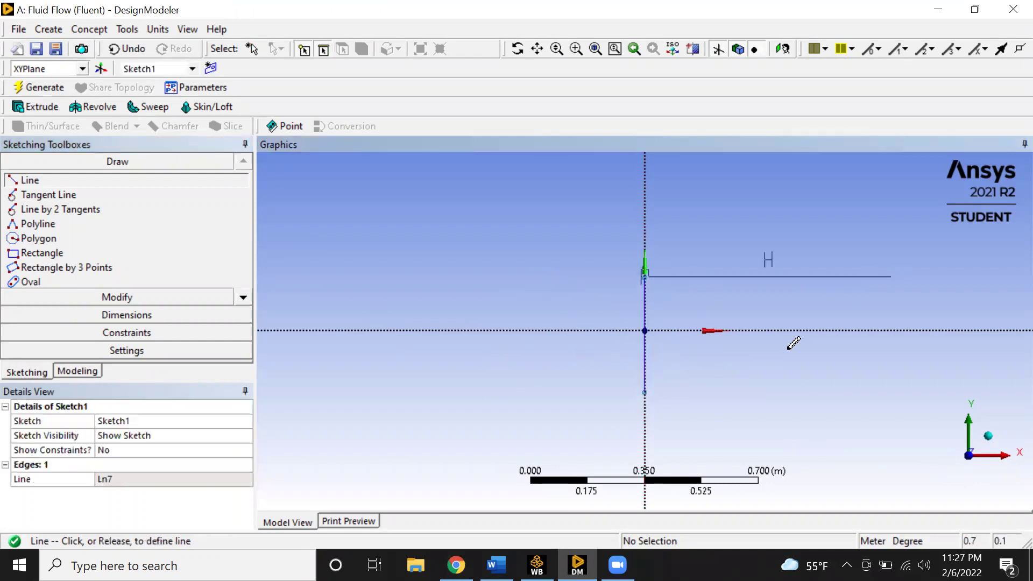
{"action": "left_click", "coordinate": [645, 392]}
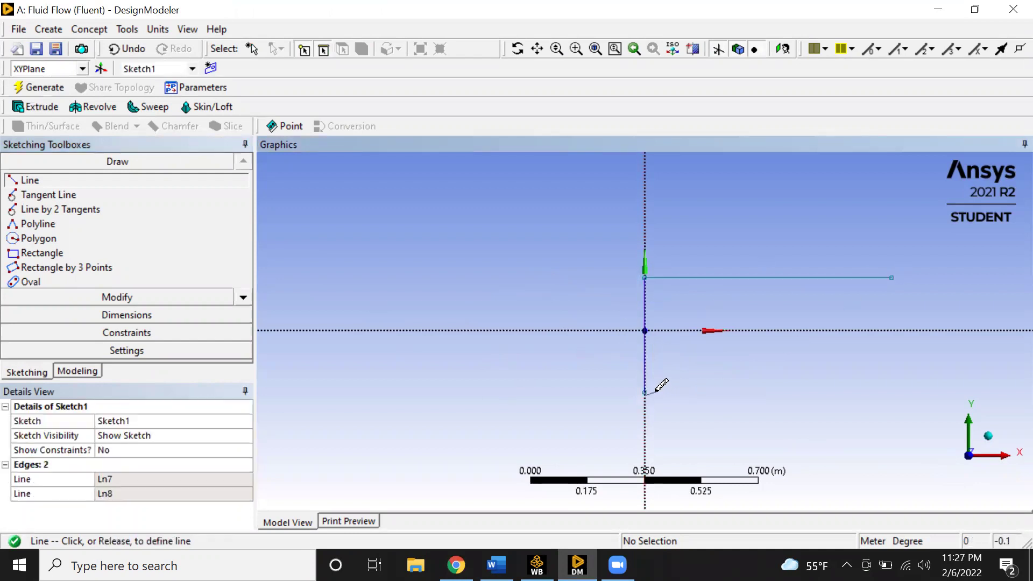
{"action": "key", "text": "Escape"}
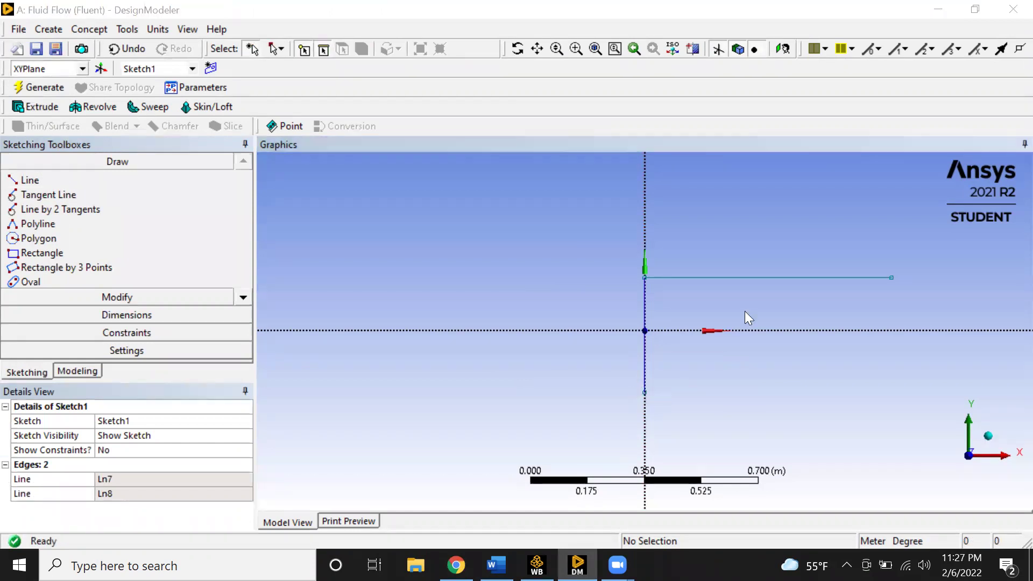
Sketch the test section's lower wall as a horizontal line about 0.75 m long from the vertical line's lower endpoint toward positive X
{"action": "left_click", "coordinate": [30, 182]}
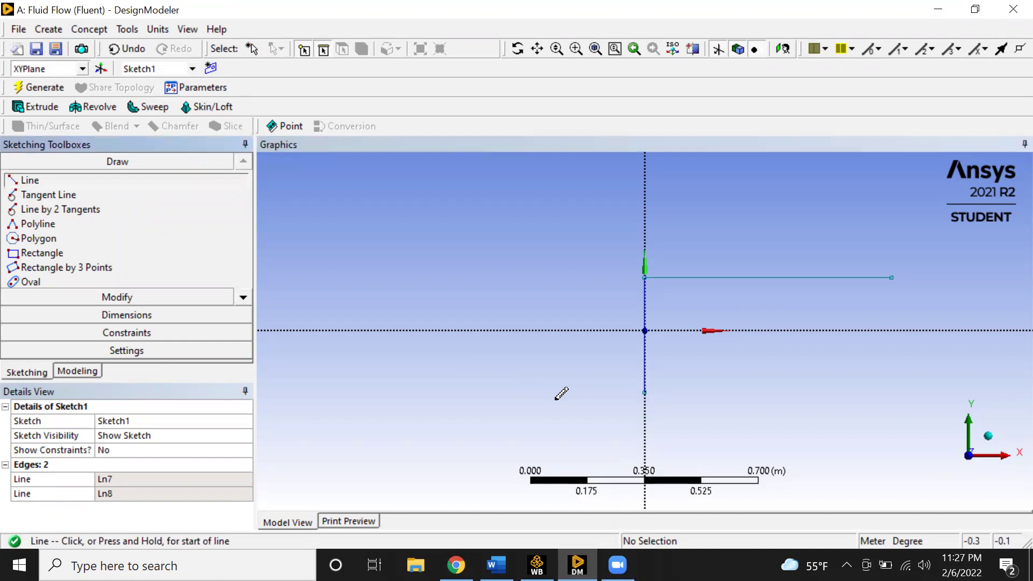
{"action": "left_click", "coordinate": [645, 391]}
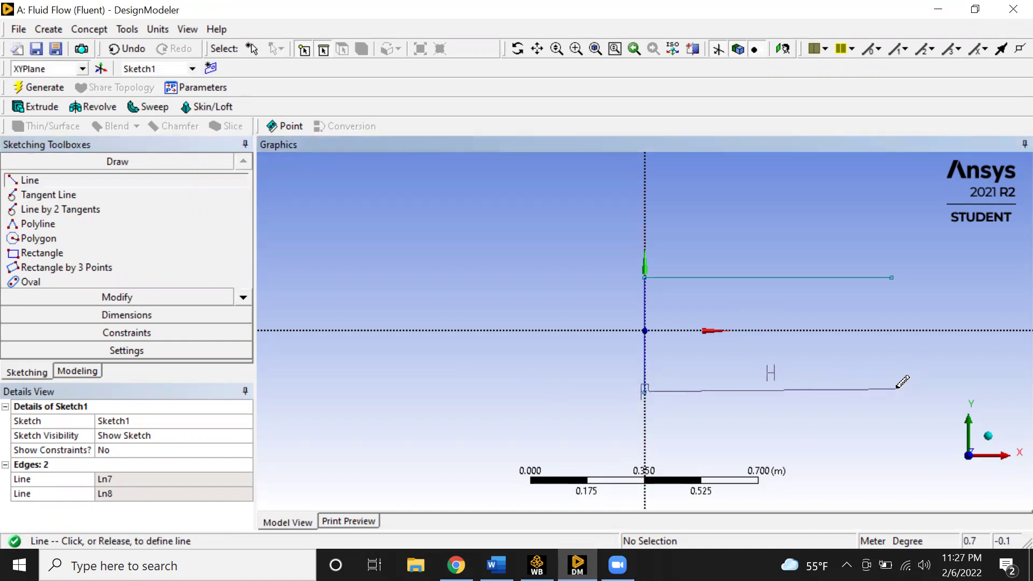
{"action": "left_click", "coordinate": [897, 388]}
Sketch the contraction's upper and lower sloped walls, spreading outward from the vertical line's endpoints about 0.7 m toward negative X
{"action": "left_click", "coordinate": [647, 275]}
{"action": "left_click", "coordinate": [418, 206]}
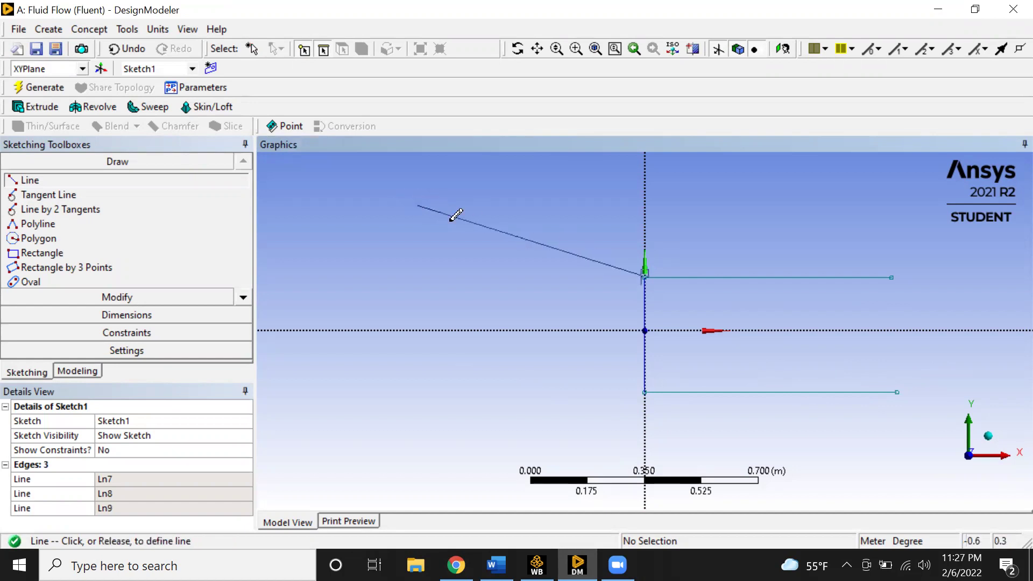
{"action": "left_click", "coordinate": [645, 392]}
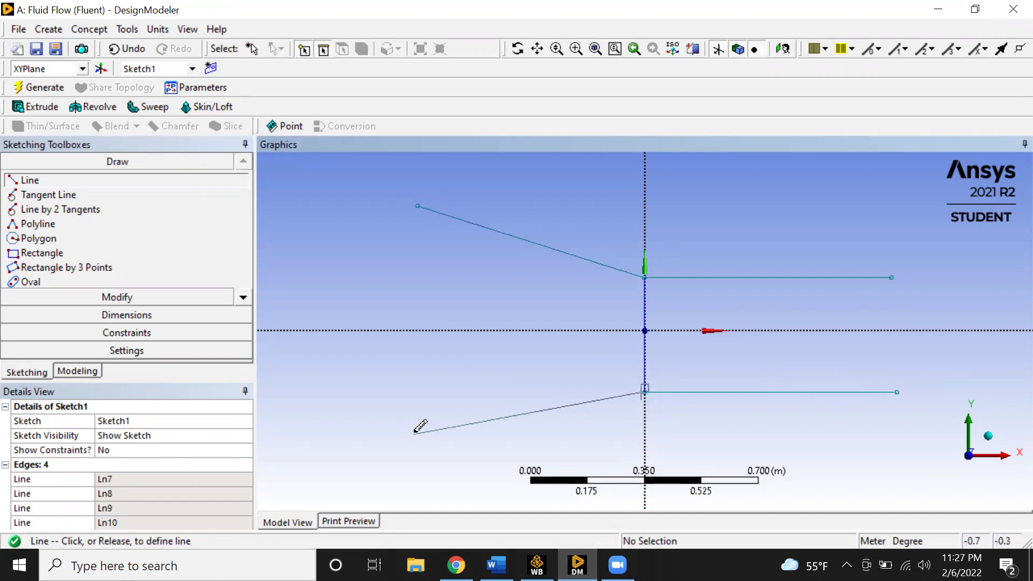
{"action": "left_click", "coordinate": [412, 433]}
Sketch the settling chamber with upper and lower walls about 0.46 m long from the contraction's wide ends, closed by an inlet line
{"action": "left_click", "coordinate": [418, 206]}
{"action": "left_click", "coordinate": [269, 205]}
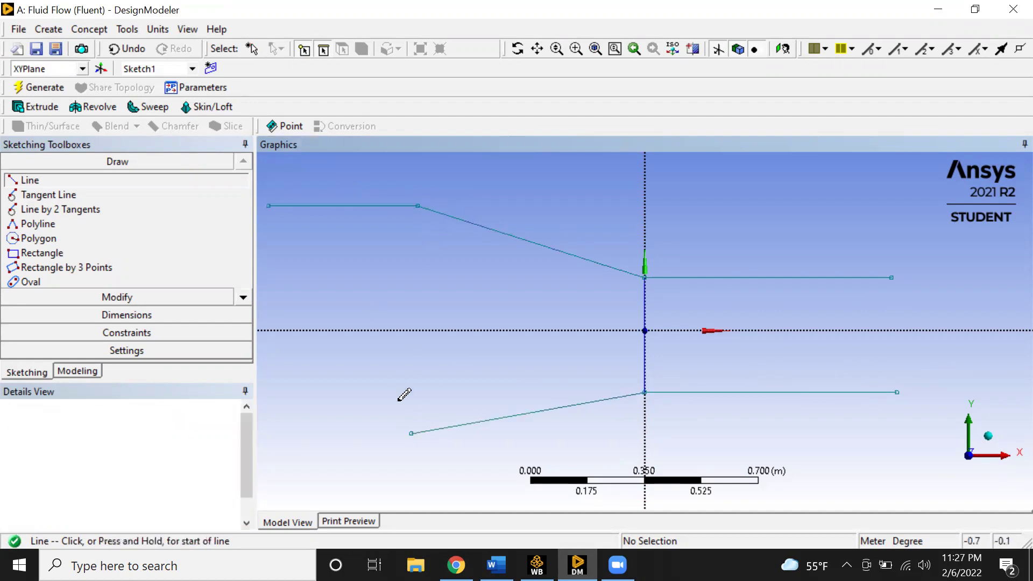
{"action": "left_click", "coordinate": [411, 433]}
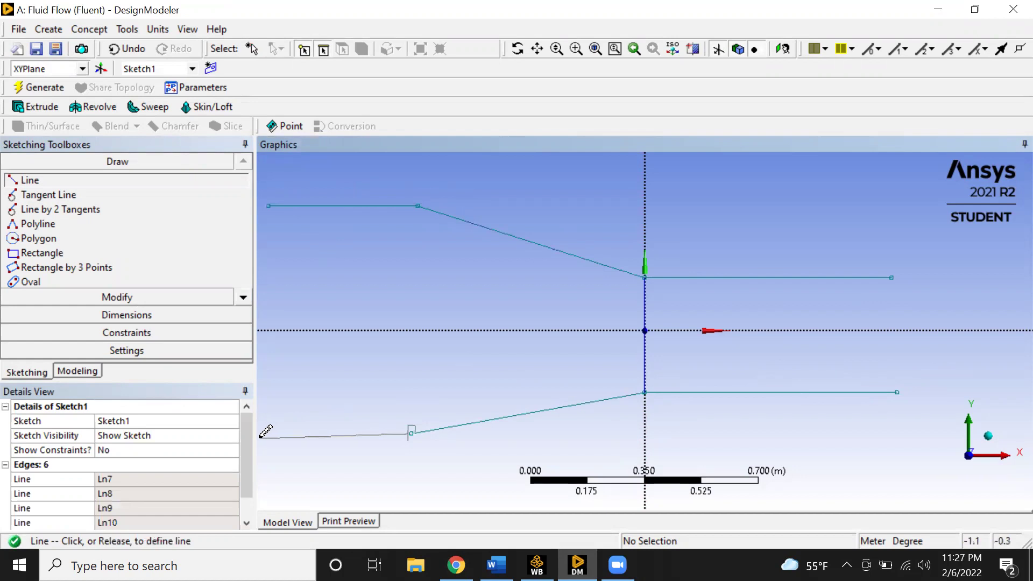
{"action": "left_click", "coordinate": [260, 437]}
{"action": "scroll", "coordinate": [286, 422], "scroll_direction": "down", "scroll_amount": 3}
{"action": "left_click", "coordinate": [394, 247]}
{"action": "left_click", "coordinate": [388, 403]}
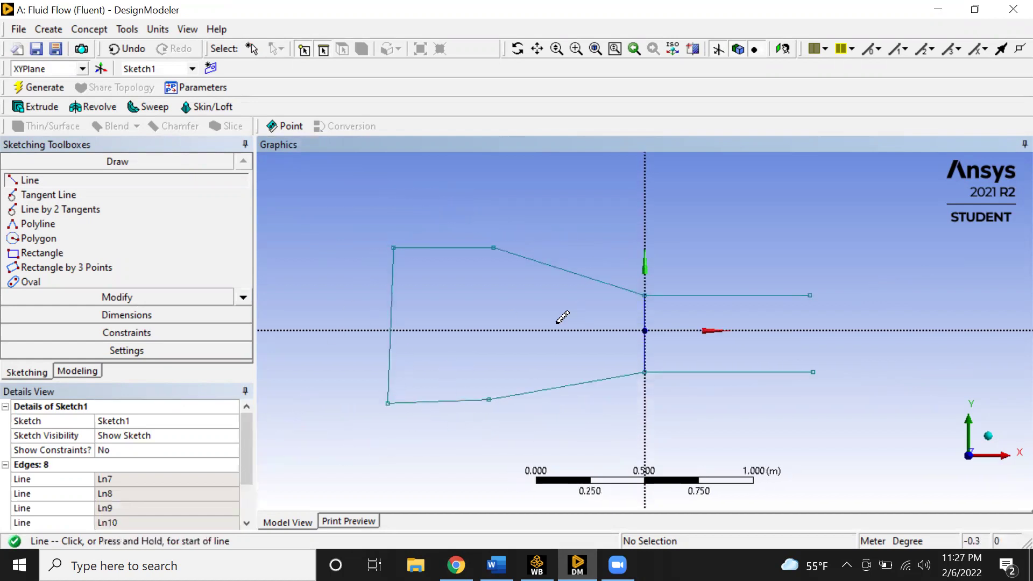
Sketch the diffuser's upper and lower walls, diverging about 1 m toward positive X from the ends of the test section walls
{"action": "left_click", "coordinate": [810, 296]}
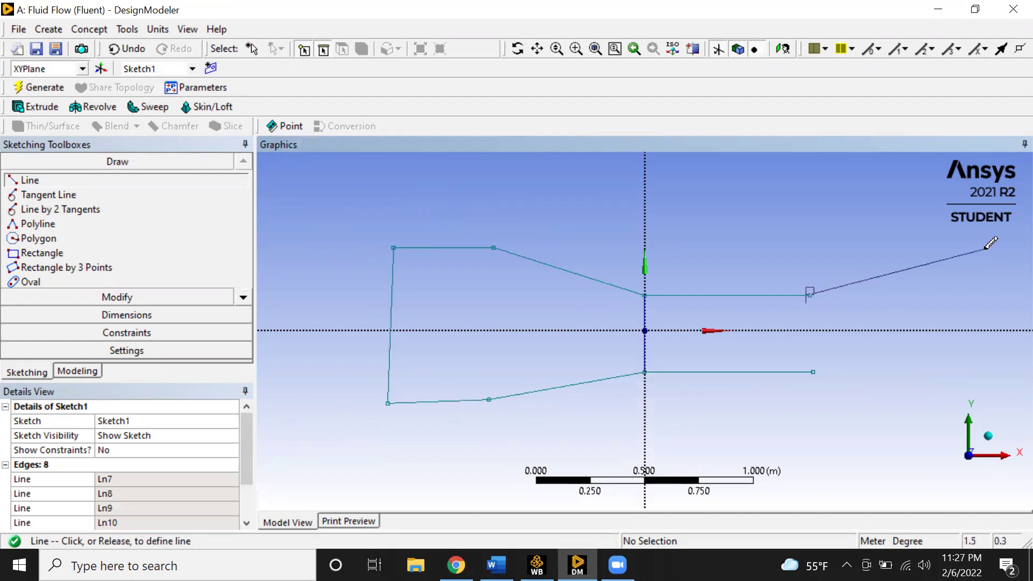
{"action": "left_click", "coordinate": [1022, 276]}
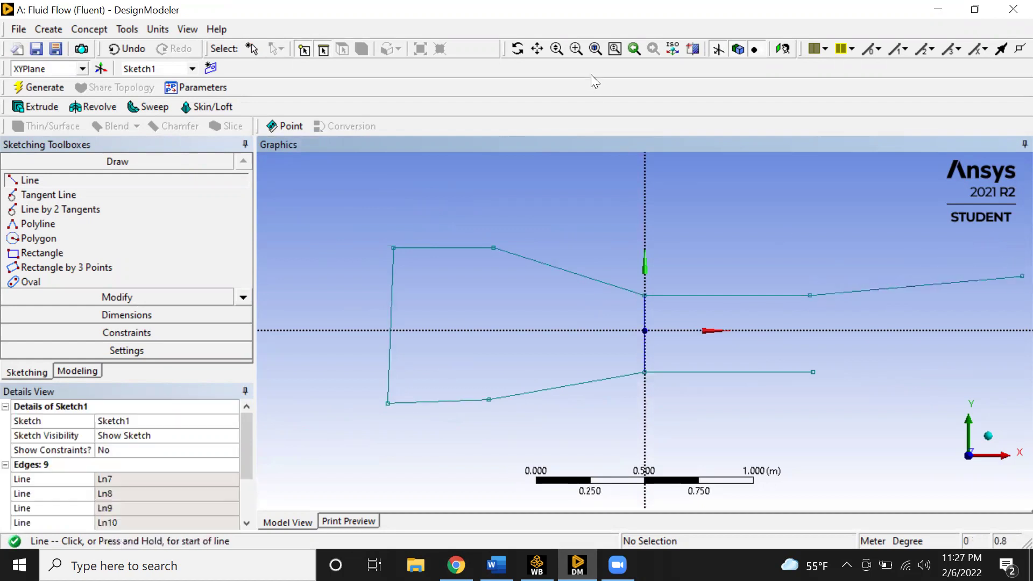
{"action": "left_click", "coordinate": [538, 49]}
{"action": "left_click_drag", "start_coordinate": [936, 268], "coordinate": [680, 273]}
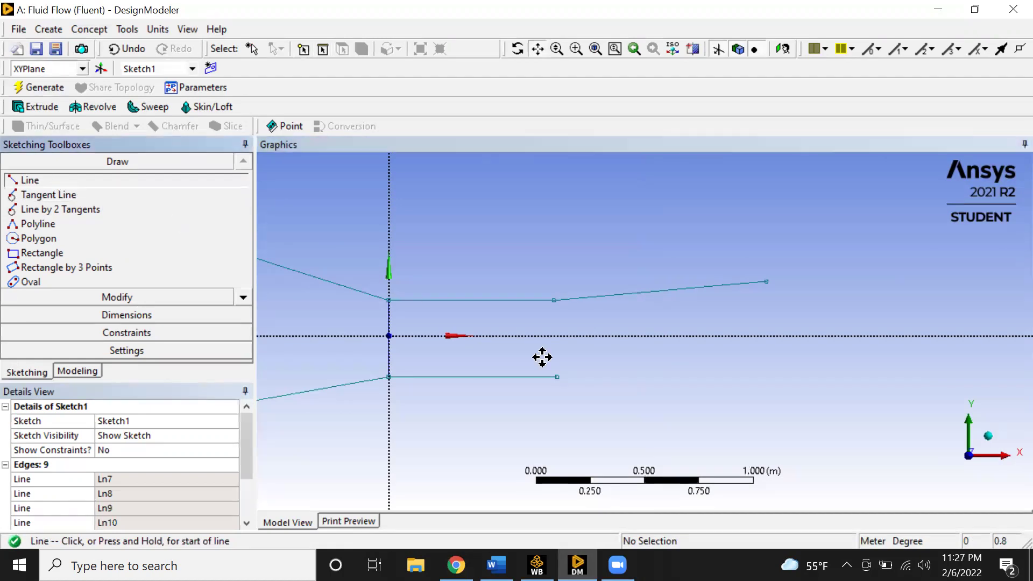
{"action": "left_click", "coordinate": [29, 180]}
{"action": "left_click", "coordinate": [557, 377]}
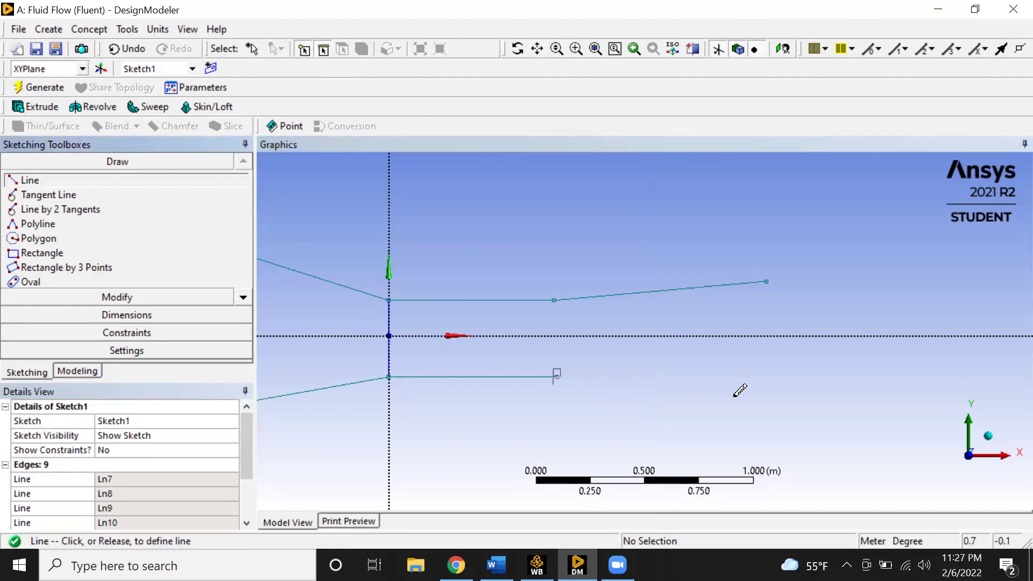
{"action": "left_click", "coordinate": [771, 391]}
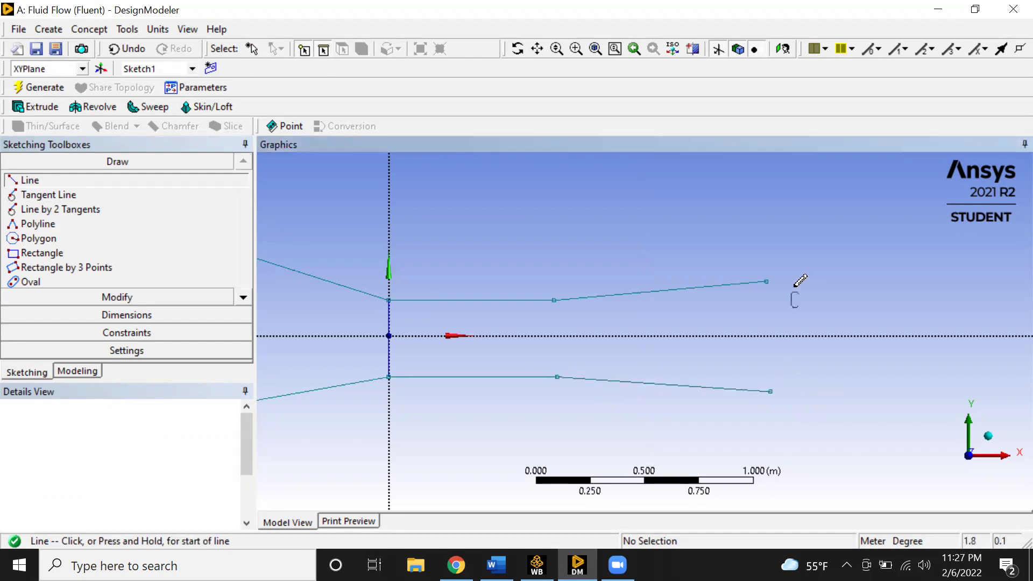
{"action": "left_click", "coordinate": [766, 281]}
{"action": "left_click", "coordinate": [770, 392]}
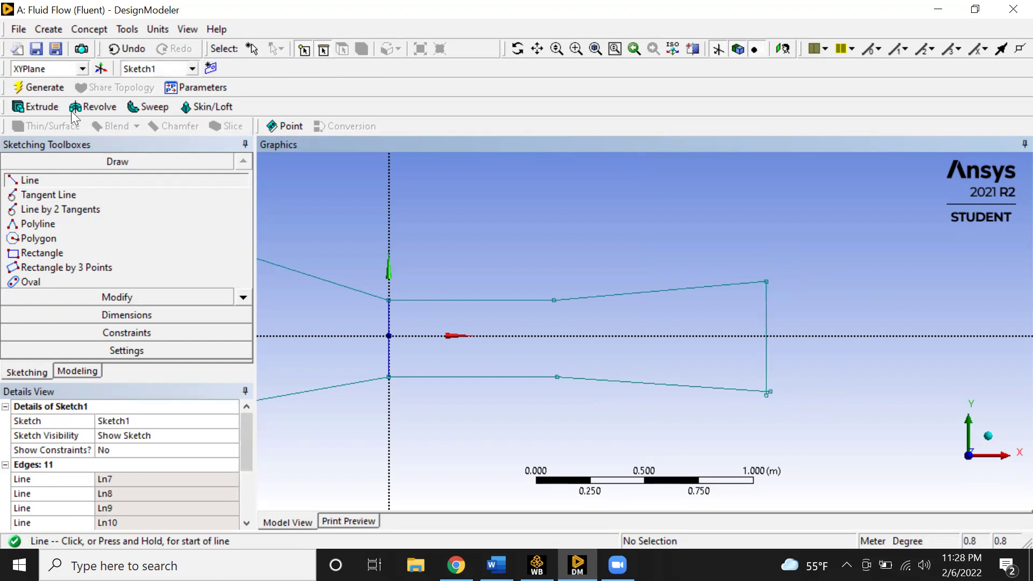
{"action": "left_click", "coordinate": [106, 48]}
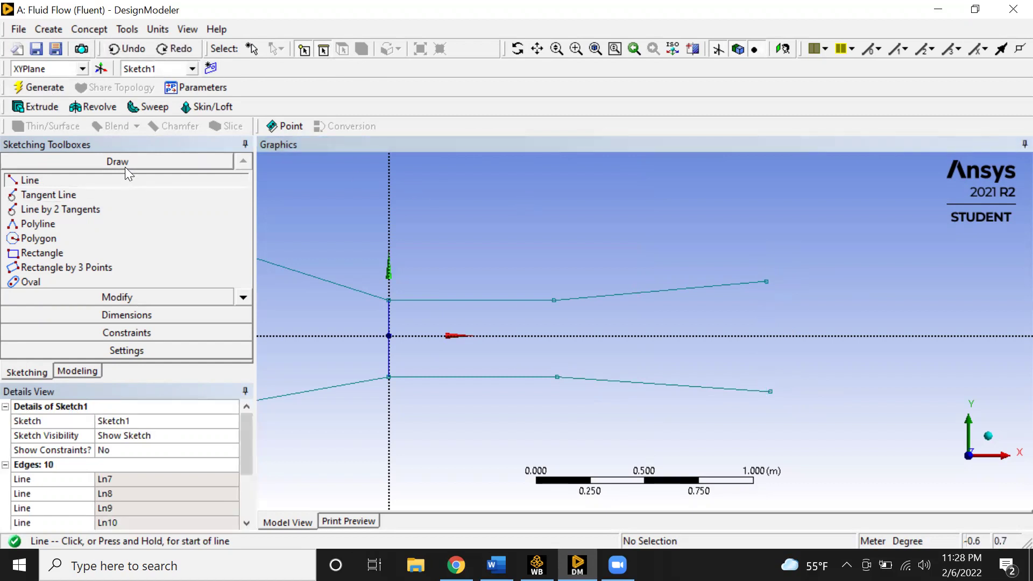
Close the diffuser outlet with a line joining the outer endpoints of its upper and lower walls
{"action": "left_click", "coordinate": [767, 280]}
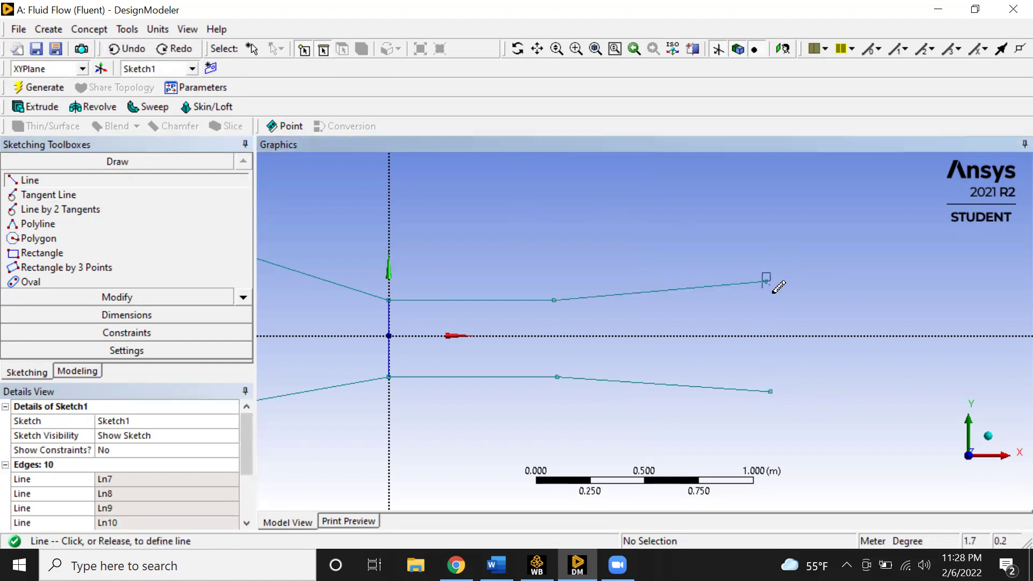
{"action": "left_click", "coordinate": [771, 391]}
{"action": "scroll", "coordinate": [482, 288], "scroll_direction": "down", "scroll_amount": 3}
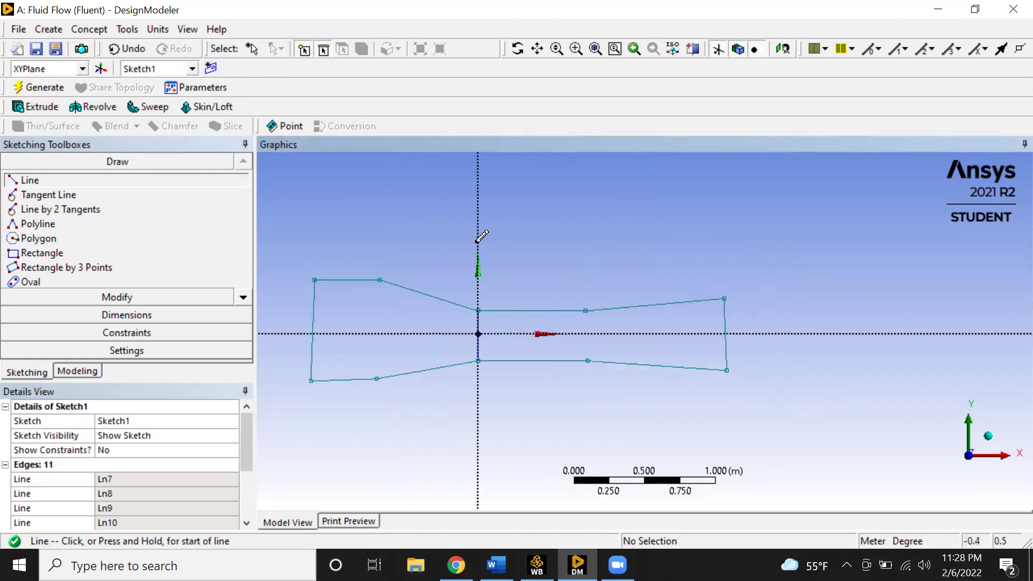
Add a horizontal dimension to the settling chamber's upper wall and place it above the line
{"action": "left_click", "coordinate": [537, 48]}
{"action": "left_click_drag", "start_coordinate": [479, 295], "coordinate": [558, 307]}
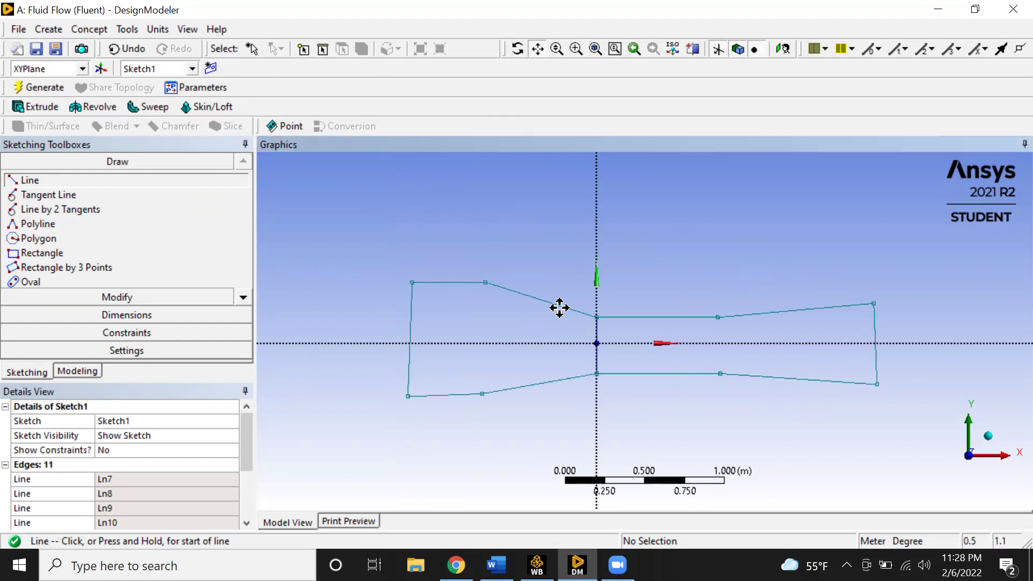
{"action": "scroll", "coordinate": [778, 322], "scroll_direction": "up", "scroll_amount": 1}
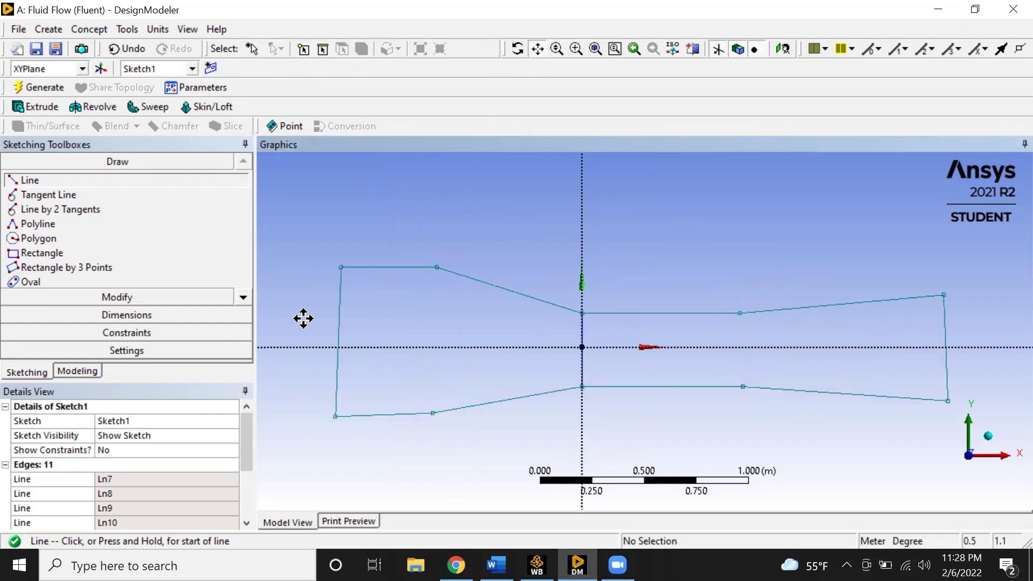
{"action": "left_click", "coordinate": [172, 315]}
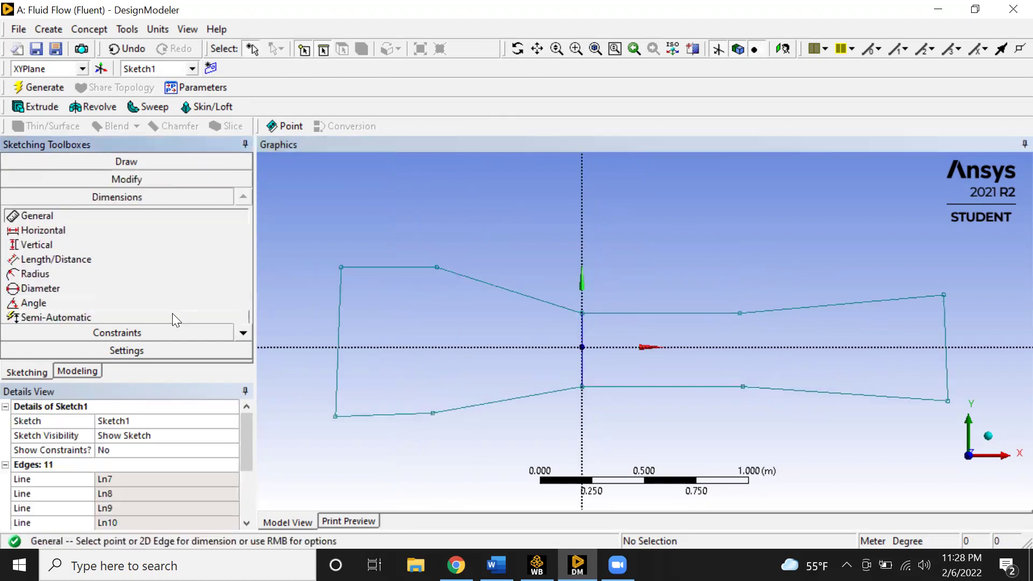
{"action": "left_click", "coordinate": [41, 231]}
{"action": "left_click", "coordinate": [343, 268]}
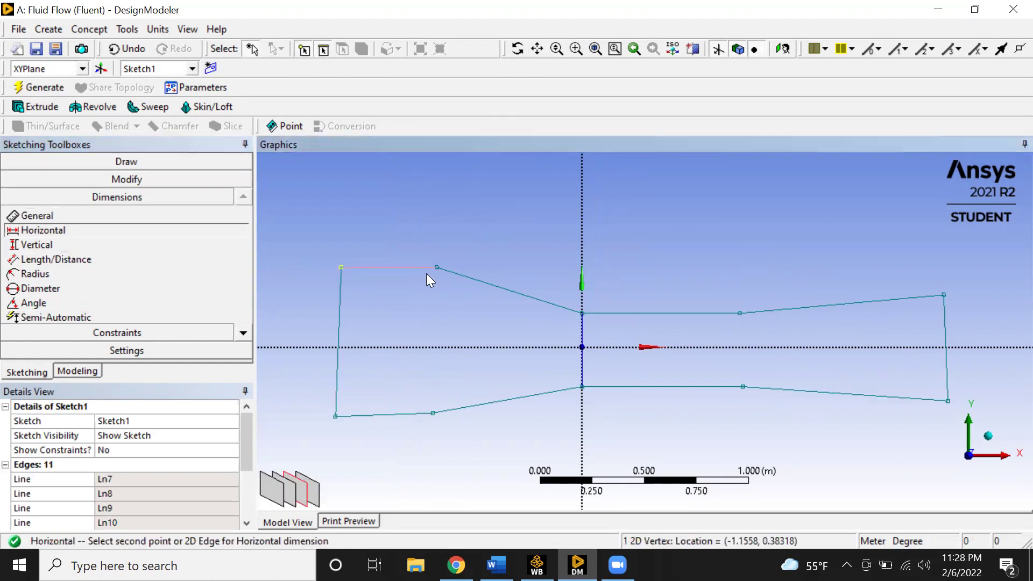
{"action": "left_click", "coordinate": [436, 267]}
{"action": "left_click", "coordinate": [410, 230]}
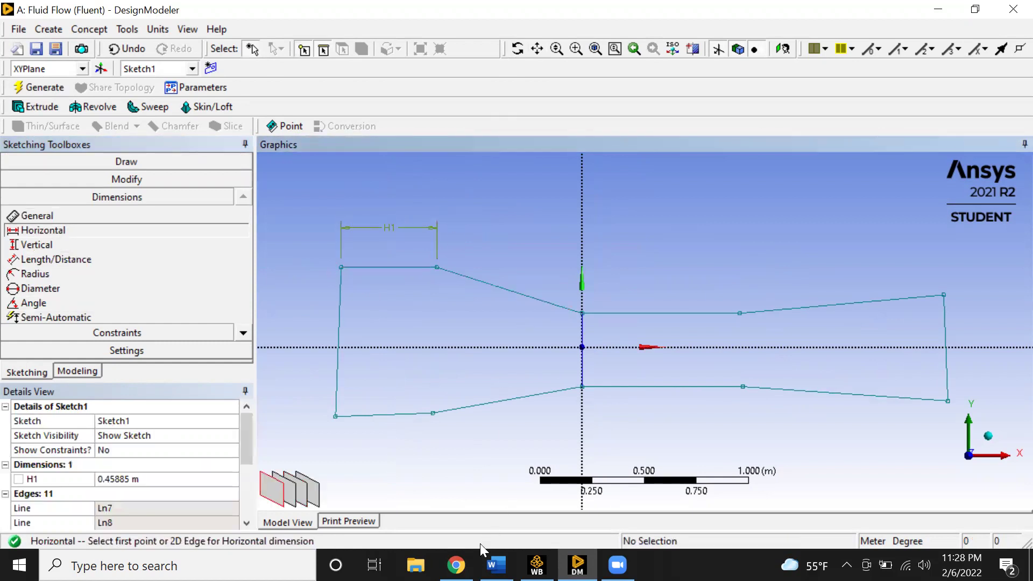
Switch to Chrome and look up the settling chamber's length in the project PDF
{"action": "left_click", "coordinate": [456, 565]}
{"action": "scroll", "coordinate": [456, 296], "scroll_direction": "down", "scroll_amount": 3}
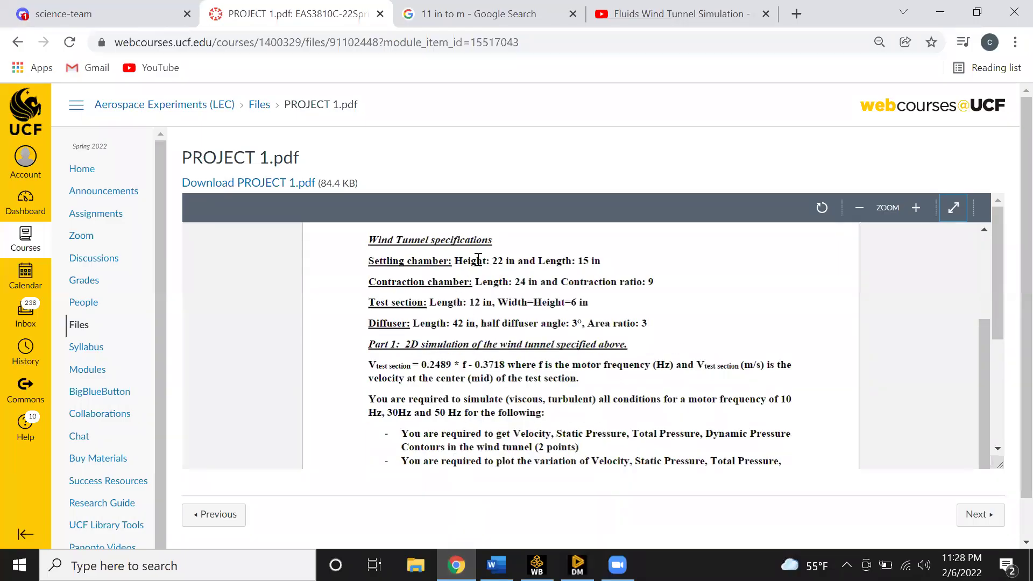
{"action": "left_click_drag", "start_coordinate": [541, 261], "coordinate": [607, 295]}
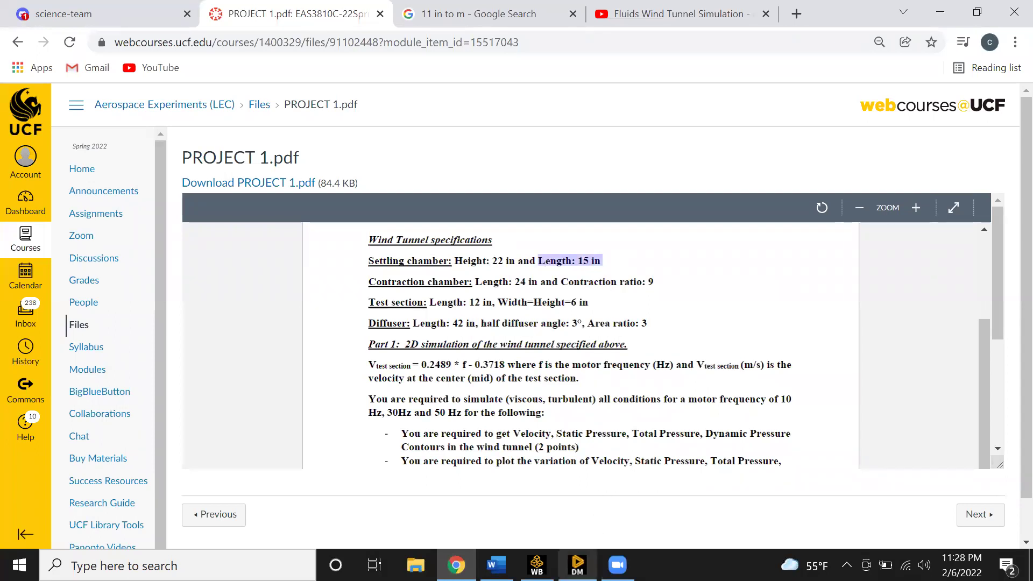
Switch back to DesignModeler and set the horizontal dimension of the settling chamber's upper wall to 0.381 m
{"action": "left_click", "coordinate": [578, 565]}
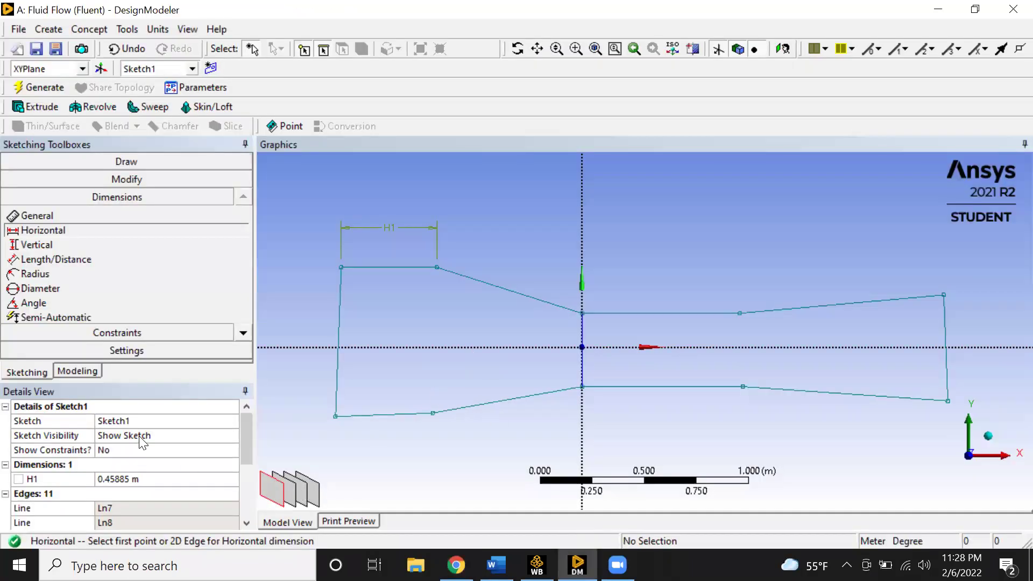
{"action": "left_click", "coordinate": [130, 481]}
{"action": "type", "text": "0.381"}
{"action": "key", "text": "Return"}
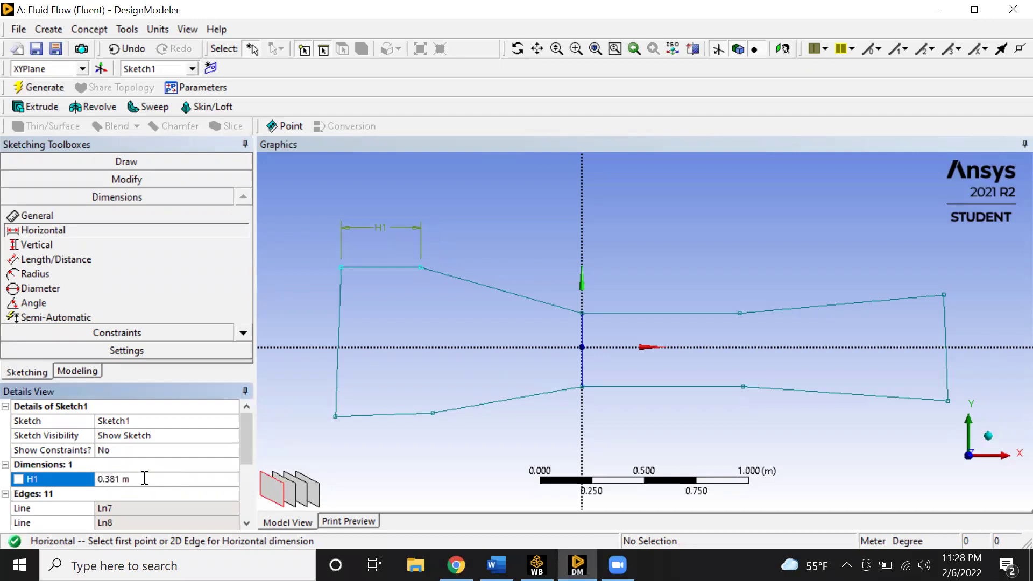
Add a horizontal dimension below the settling chamber's lower wall and set it to 0.381 m
{"action": "left_click", "coordinate": [336, 415]}
{"action": "left_click", "coordinate": [433, 413]}
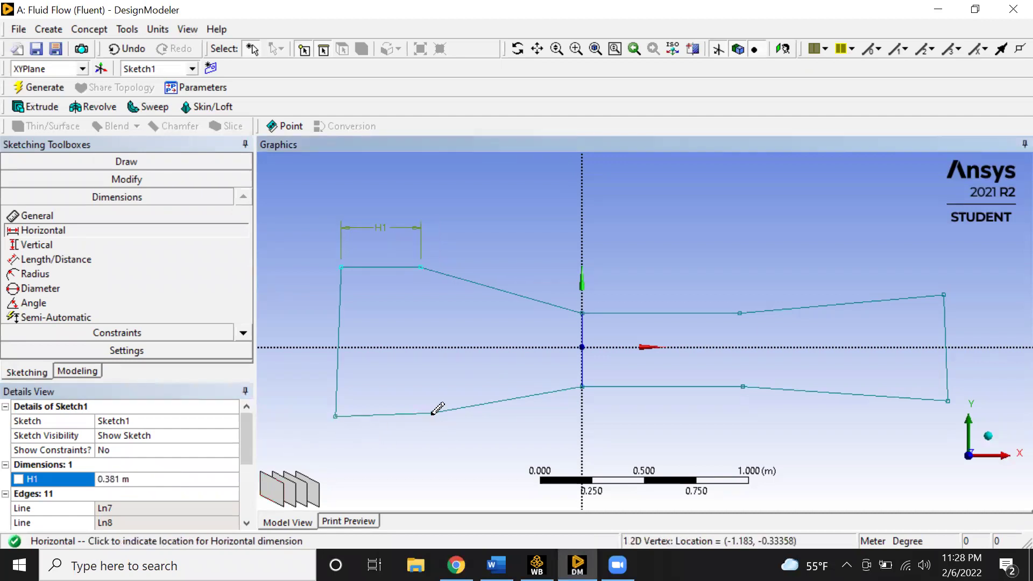
{"action": "left_click", "coordinate": [327, 476]}
{"action": "type", "text": "0.381"}
{"action": "key", "text": "Return"}
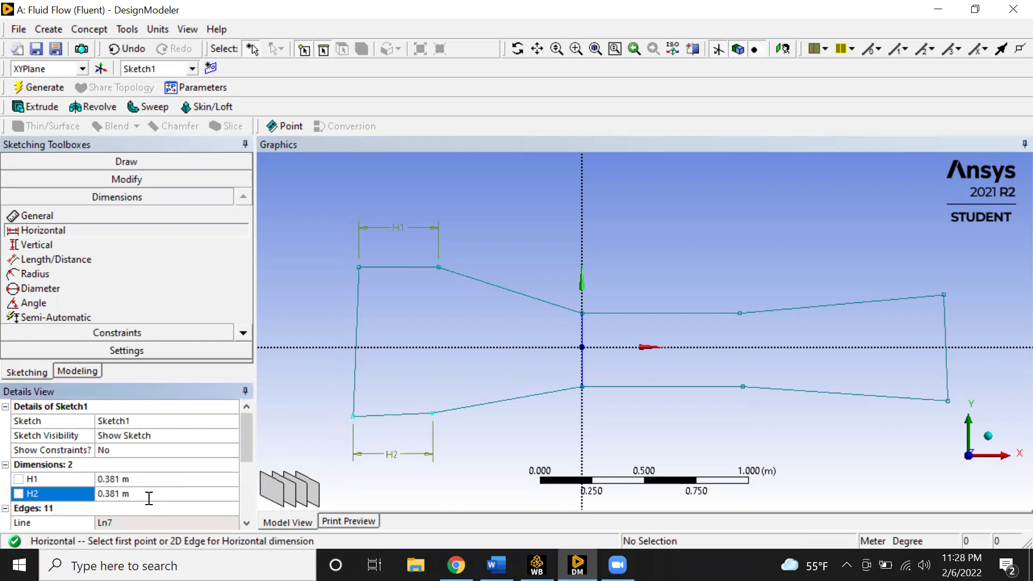
Add a vertical dimension from the settling chamber's upper inlet corner to the X axis, placed outside the inlet
{"action": "left_click", "coordinate": [43, 245]}
{"action": "left_click", "coordinate": [361, 268]}
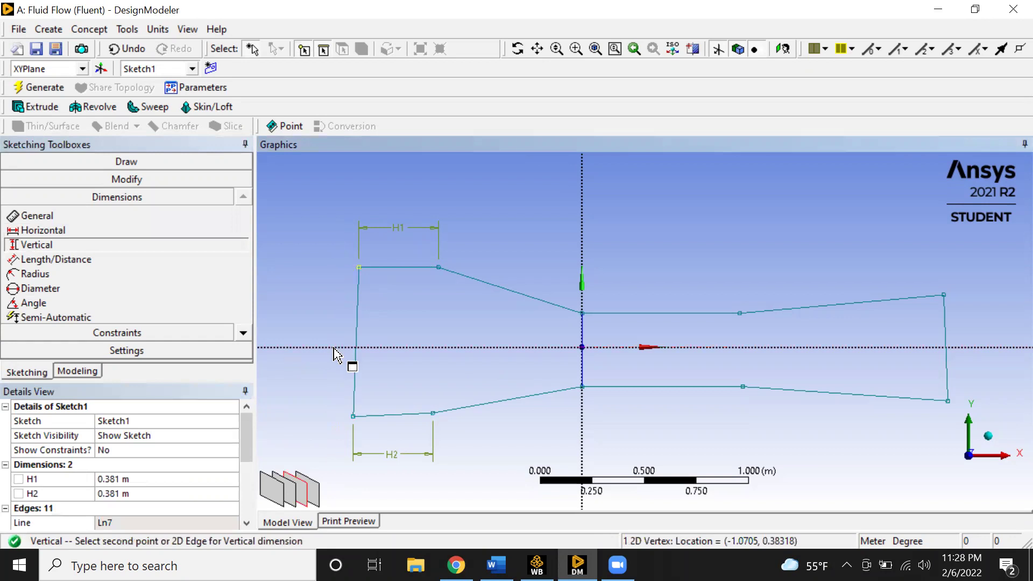
{"action": "left_click", "coordinate": [341, 347]}
{"action": "left_click", "coordinate": [332, 305]}
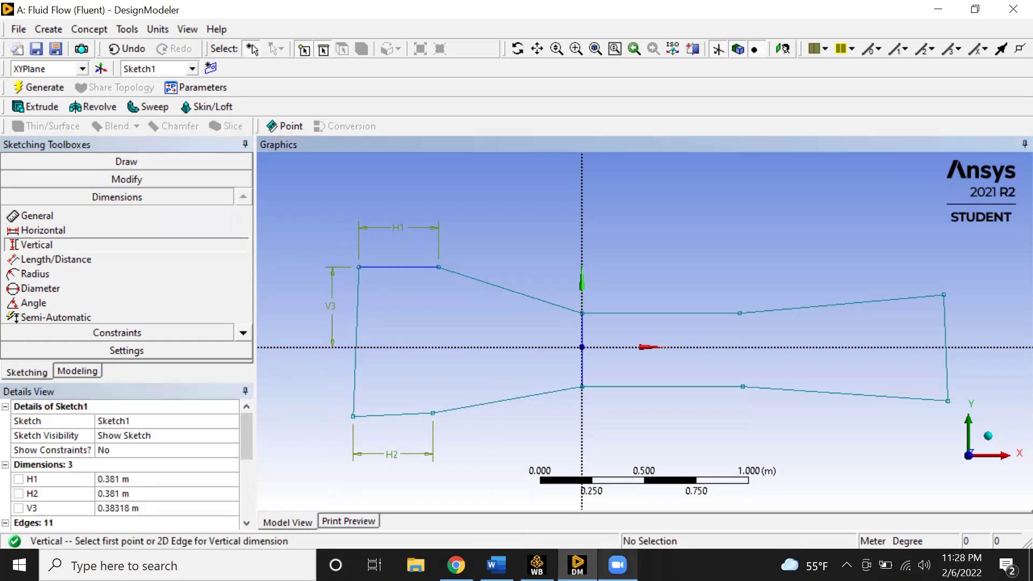
Switch to Chrome, convert 11 inches to meters in the Google unit converter, and copy the converted value
{"action": "left_click", "coordinate": [456, 565]}
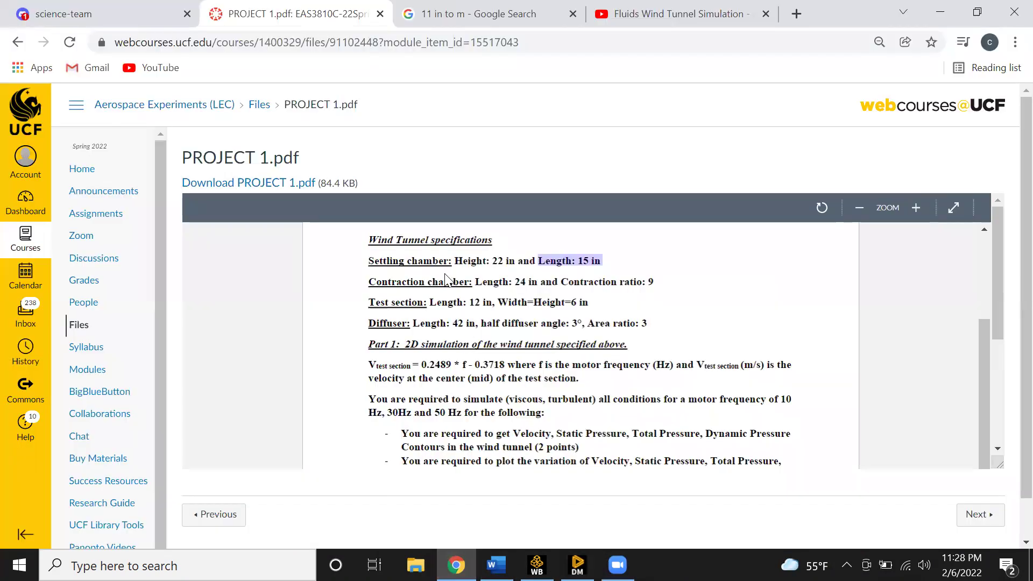
{"action": "left_click", "coordinate": [401, 16]}
{"action": "double_click", "coordinate": [226, 305]}
{"action": "type", "text": "11"}
{"action": "double_click", "coordinate": [363, 308]}
{"action": "right_click", "coordinate": [374, 312]}
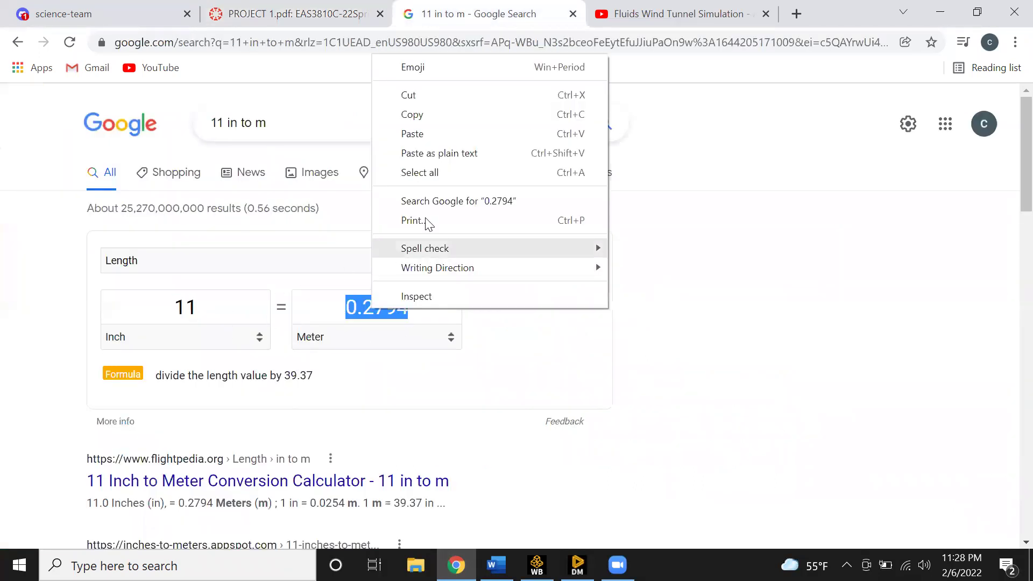
{"action": "left_click", "coordinate": [415, 111]}
Return to DesignModeler and set the settling chamber's upper half-height to the copied 0.2794 m
{"action": "key", "text": "alt+Tab"}
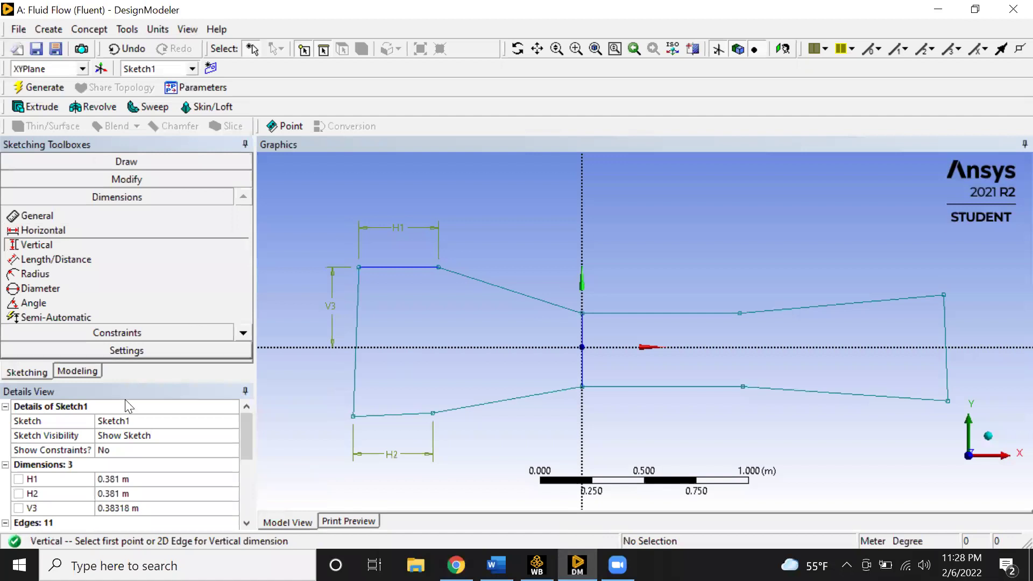
{"action": "left_click", "coordinate": [128, 508]}
{"action": "key", "text": "ctrl+v"}
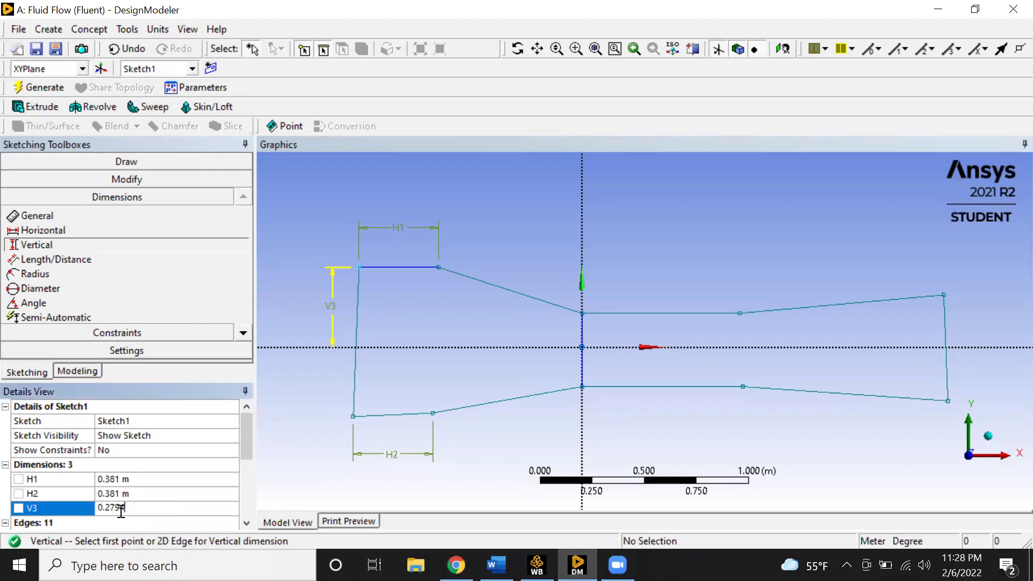
{"action": "key", "text": "Return"}
Add a vertical dimension from the settling chamber's lower inlet corner to the X axis and set it to 0.2794 m
{"action": "left_click", "coordinate": [358, 440]}
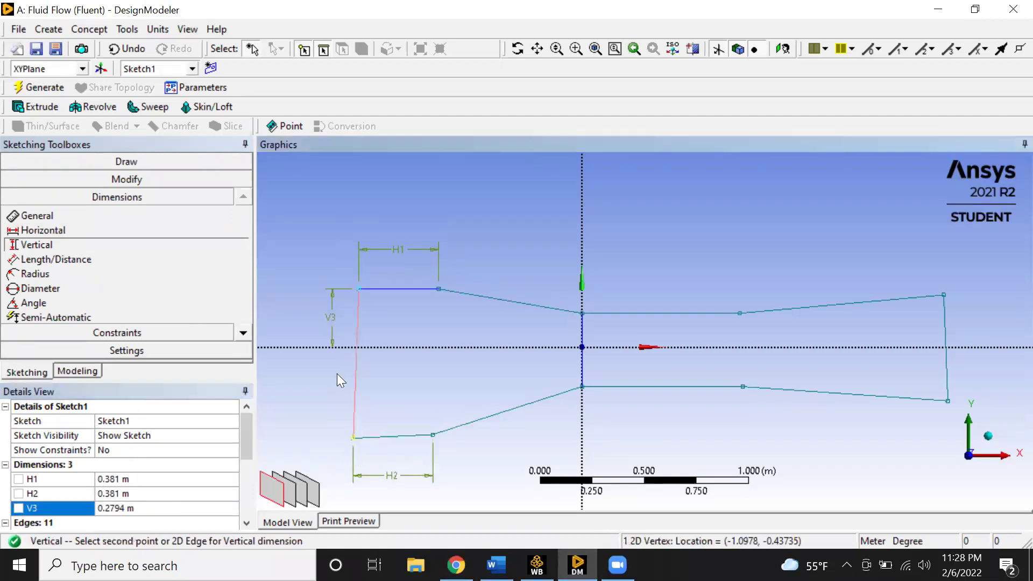
{"action": "left_click", "coordinate": [351, 348]}
{"action": "left_click", "coordinate": [334, 388]}
{"action": "scroll", "coordinate": [129, 502], "scroll_direction": "down", "scroll_amount": 1}
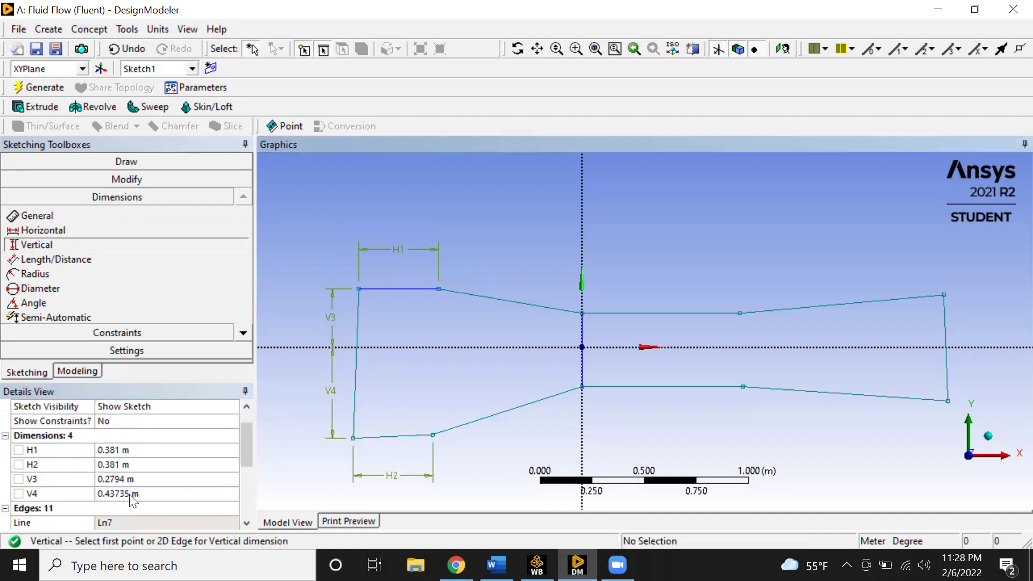
{"action": "left_click", "coordinate": [174, 493]}
{"action": "key", "text": "ctrl+v"}
{"action": "key", "text": "Return"}
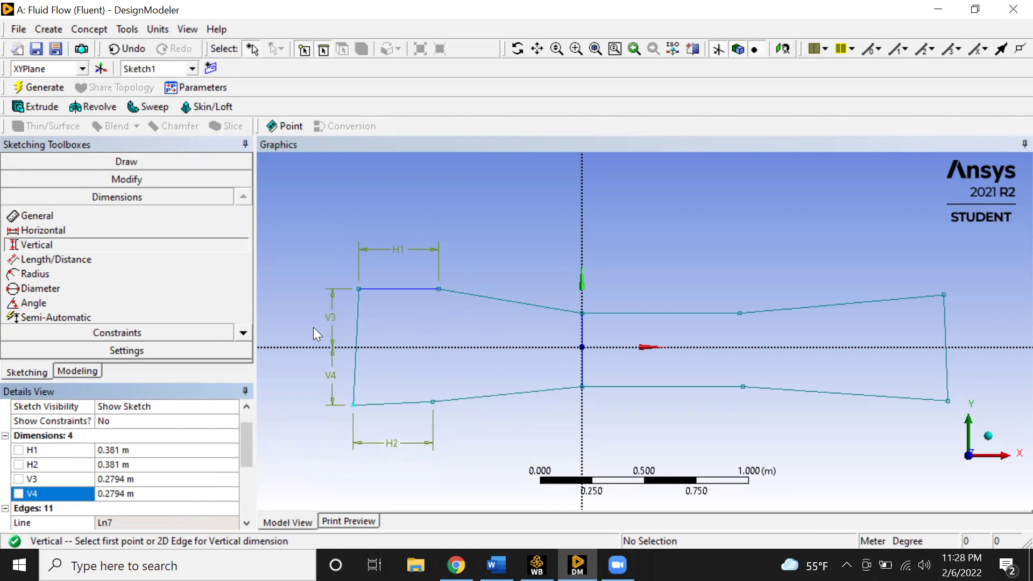
Add a horizontal dimension across the contraction's upper wall, from the settling chamber's end to the test section's start, placed above the profile
{"action": "left_click", "coordinate": [61, 230]}
{"action": "left_click", "coordinate": [439, 289]}
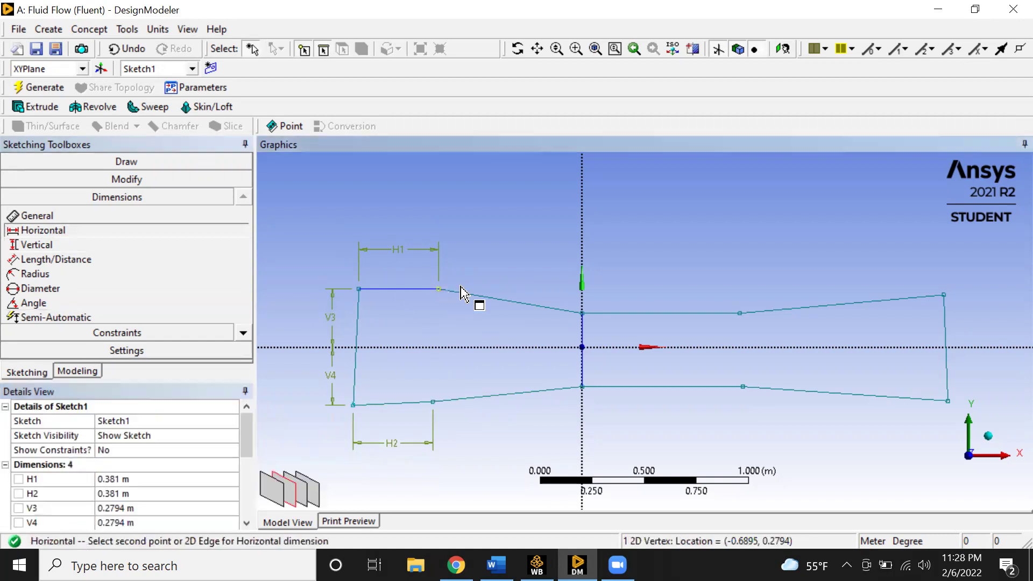
{"action": "left_click", "coordinate": [582, 312]}
{"action": "left_click", "coordinate": [510, 225]}
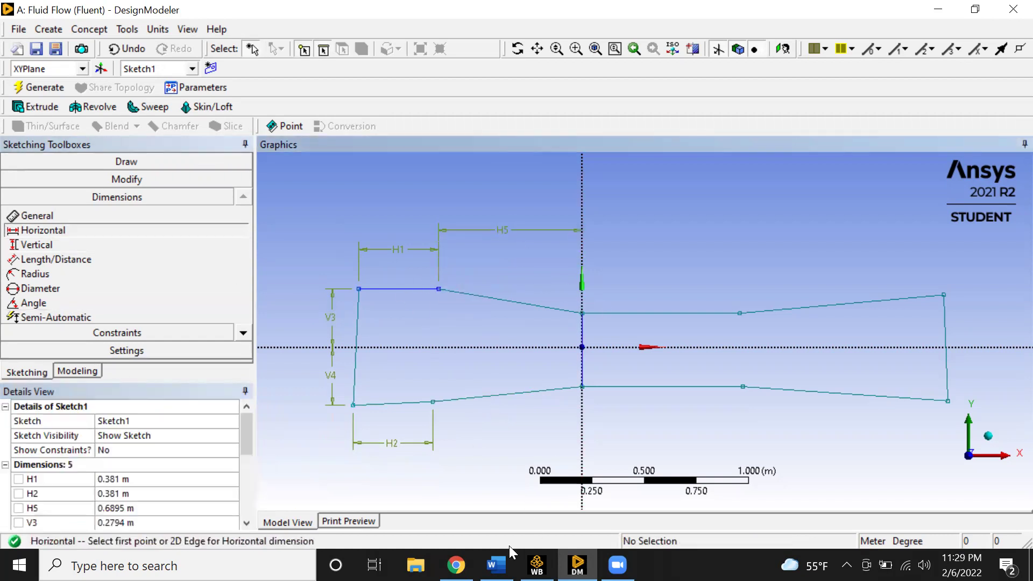
Switch to Chrome and look up the contraction chamber's length in the project PDF
{"action": "left_click", "coordinate": [456, 565]}
{"action": "left_click", "coordinate": [315, 16]}
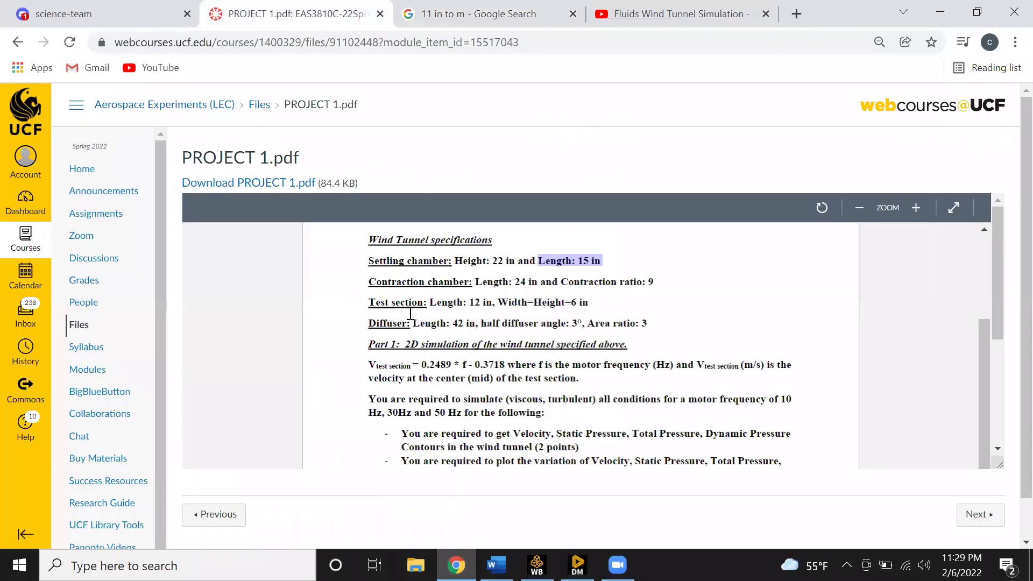
{"action": "left_click_drag", "start_coordinate": [477, 283], "coordinate": [553, 287]}
{"action": "left_click", "coordinate": [544, 206]}
Return to DesignModeler and set the horizontal dimension of the contraction's upper wall to 0.6096 m
{"action": "left_click", "coordinate": [577, 565]}
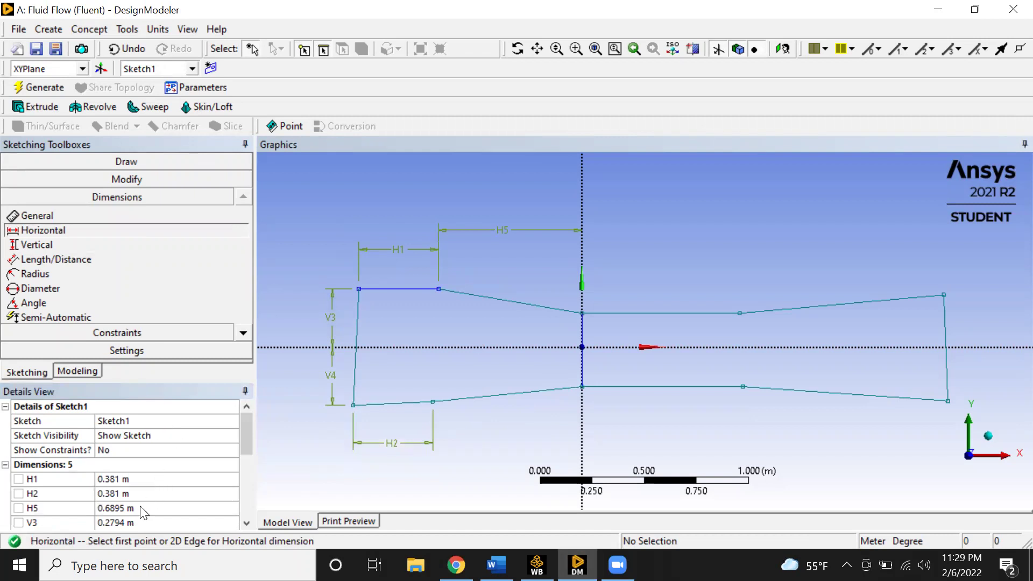
{"action": "left_click", "coordinate": [121, 508]}
{"action": "type", "text": "0.6096"}
{"action": "key", "text": "Return"}
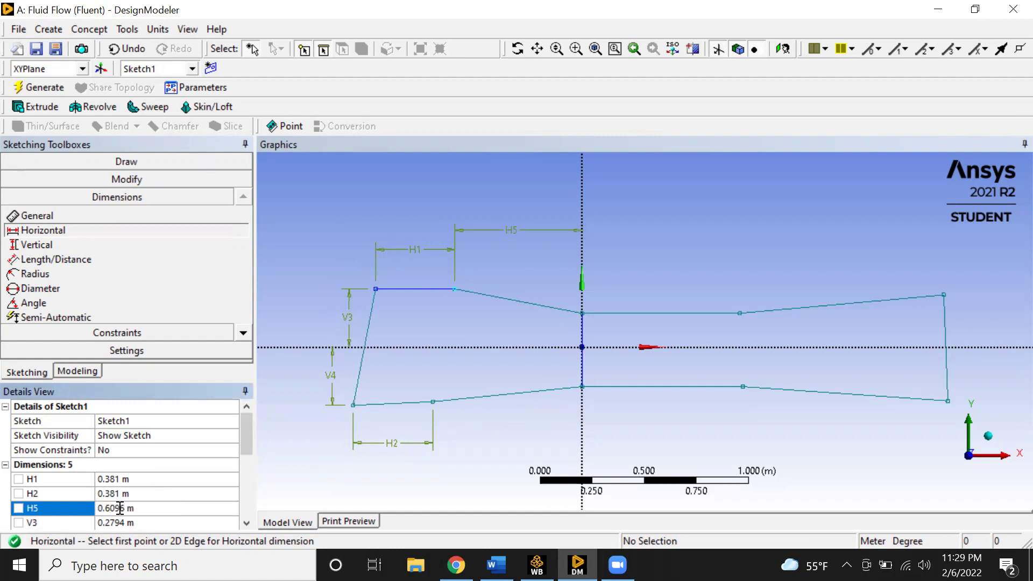
Add a horizontal dimension from the start of the contraction's lower wall to the Y axis and set it to 0.6096 m
{"action": "left_click", "coordinate": [433, 402]}
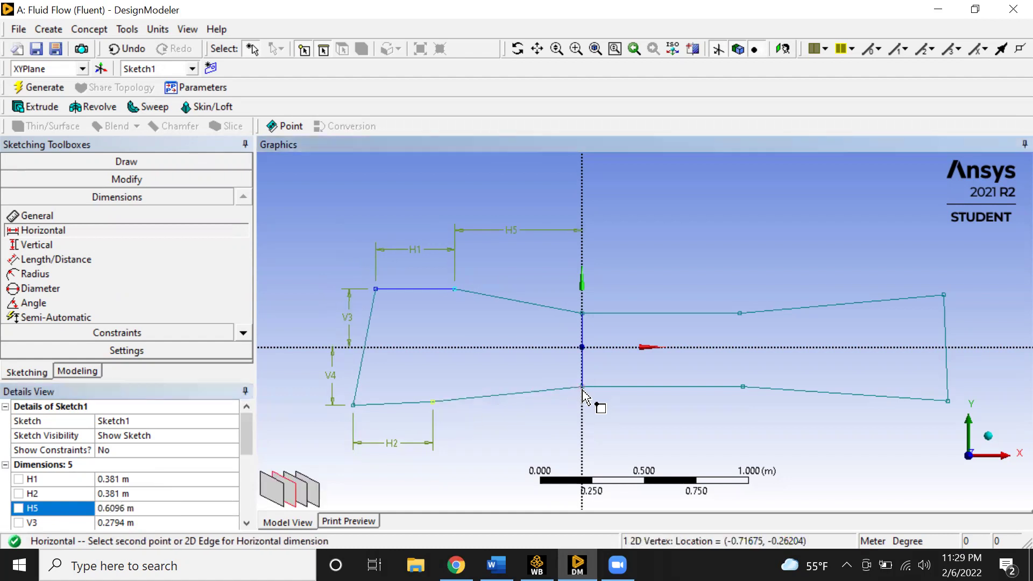
{"action": "left_click", "coordinate": [584, 424]}
{"action": "left_click", "coordinate": [525, 434]}
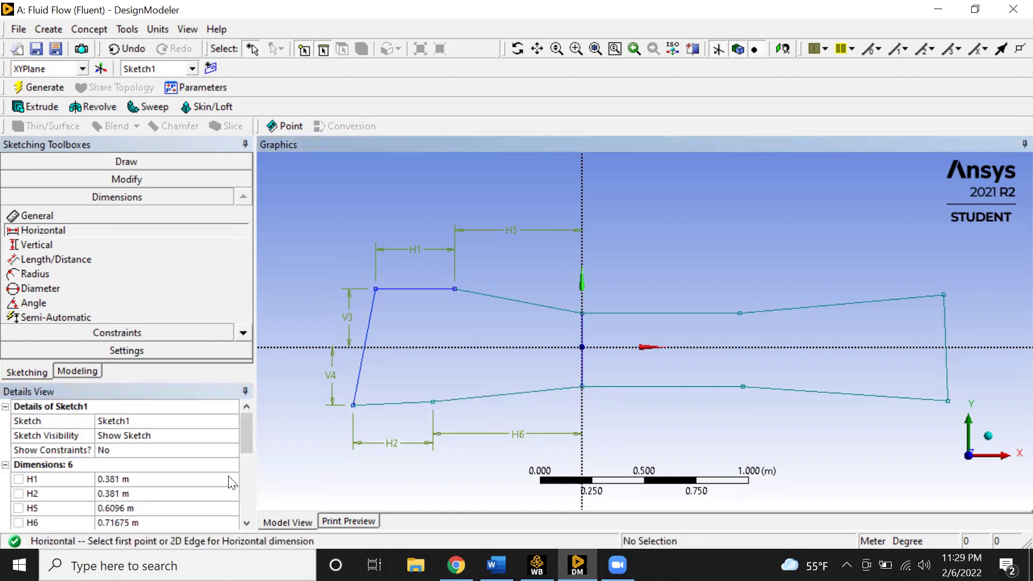
{"action": "scroll", "coordinate": [103, 493], "scroll_direction": "down", "scroll_amount": 1}
{"action": "left_click", "coordinate": [108, 490]}
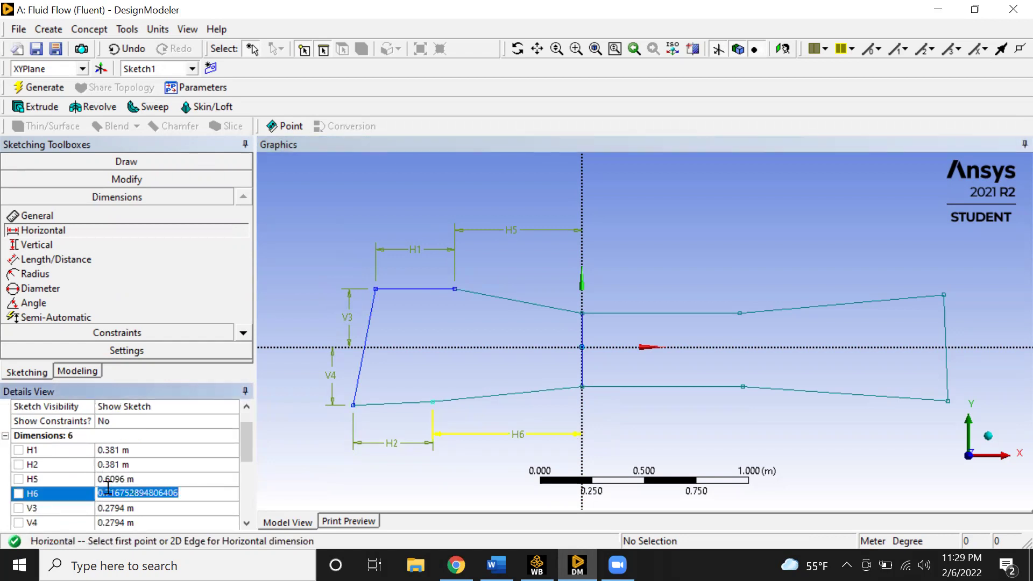
{"action": "type", "text": "0.6096"}
{"action": "key", "text": "Return"}
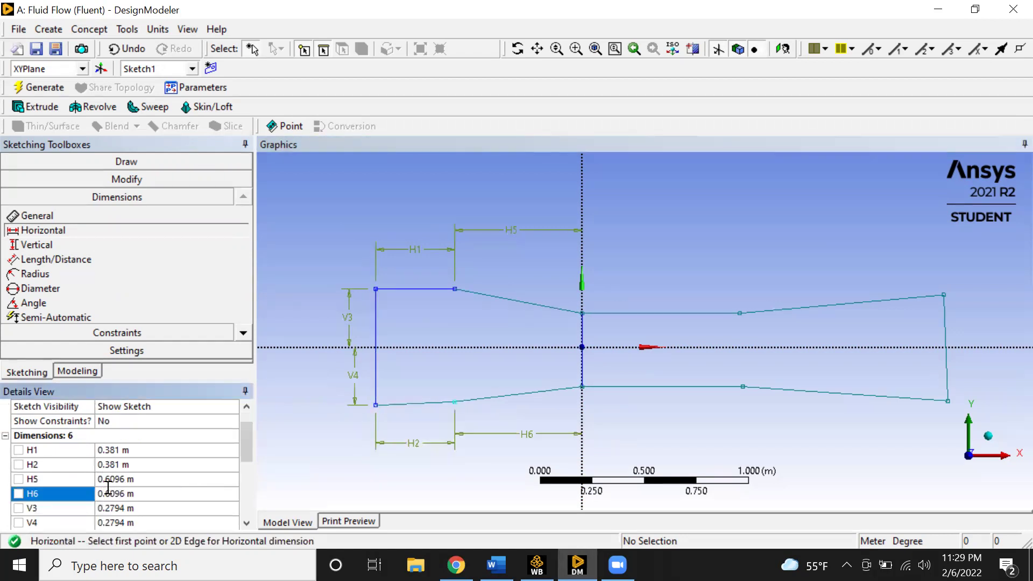
Examine the settling chamber and contraction outline up close, checking how the lower wall lines up with the upper wall
{"action": "scroll", "coordinate": [497, 357], "scroll_direction": "up", "scroll_amount": 3}
{"action": "scroll", "coordinate": [489, 362], "scroll_direction": "down", "scroll_amount": 2}
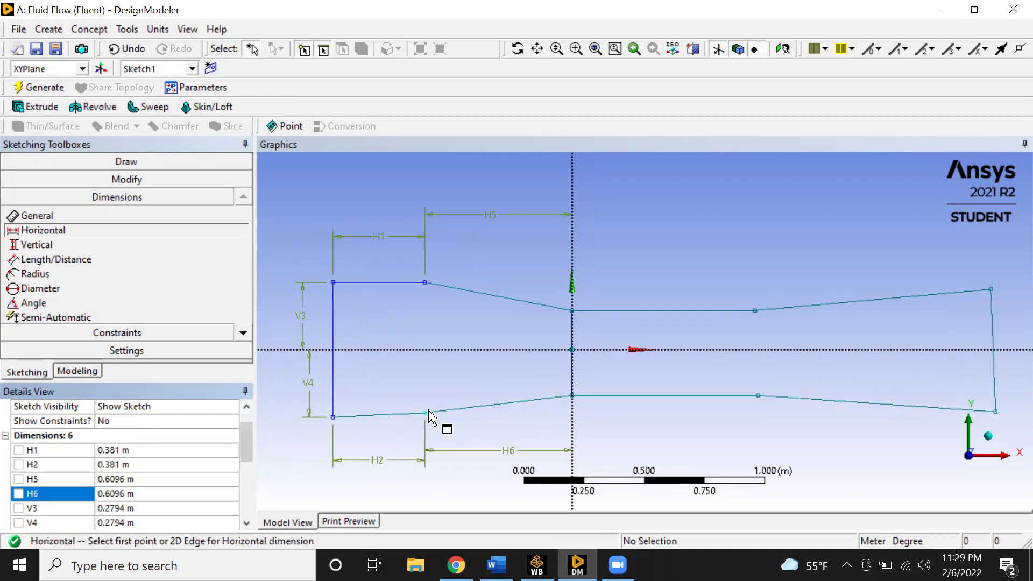
{"action": "scroll", "coordinate": [383, 417], "scroll_direction": "up", "scroll_amount": 2}
{"action": "scroll", "coordinate": [411, 434], "scroll_direction": "down", "scroll_amount": 3}
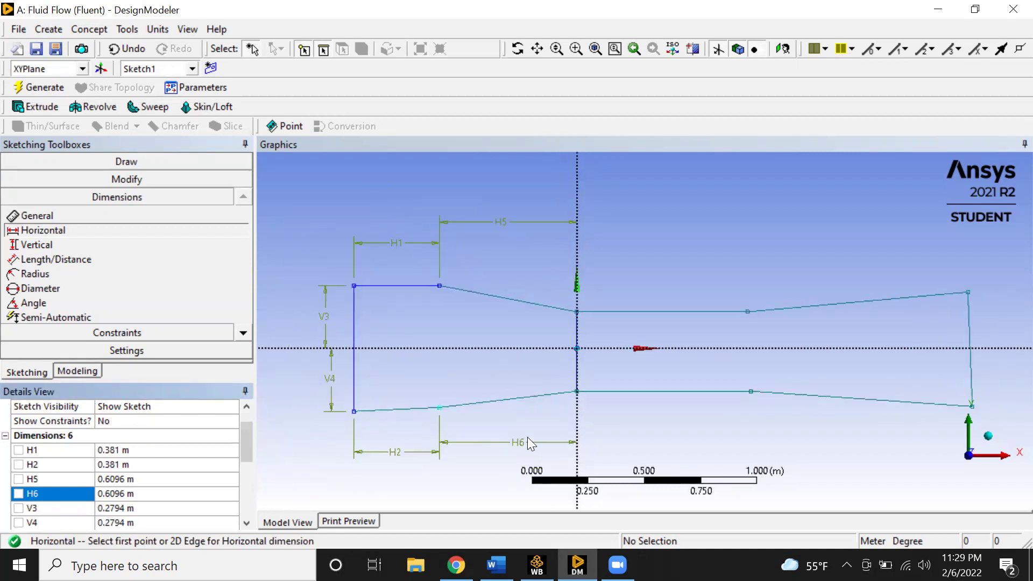
{"action": "scroll", "coordinate": [530, 438], "scroll_direction": "up", "scroll_amount": 3}
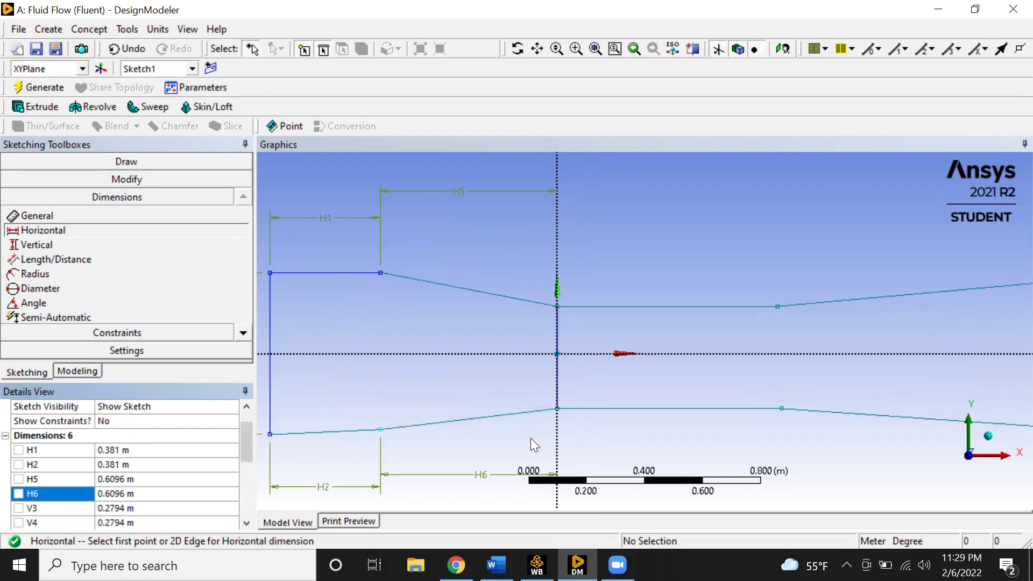
{"action": "scroll", "coordinate": [531, 438], "scroll_direction": "down", "scroll_amount": 5}
{"action": "scroll", "coordinate": [519, 398], "scroll_direction": "up", "scroll_amount": 3}
{"action": "scroll", "coordinate": [366, 242], "scroll_direction": "down", "scroll_amount": 2}
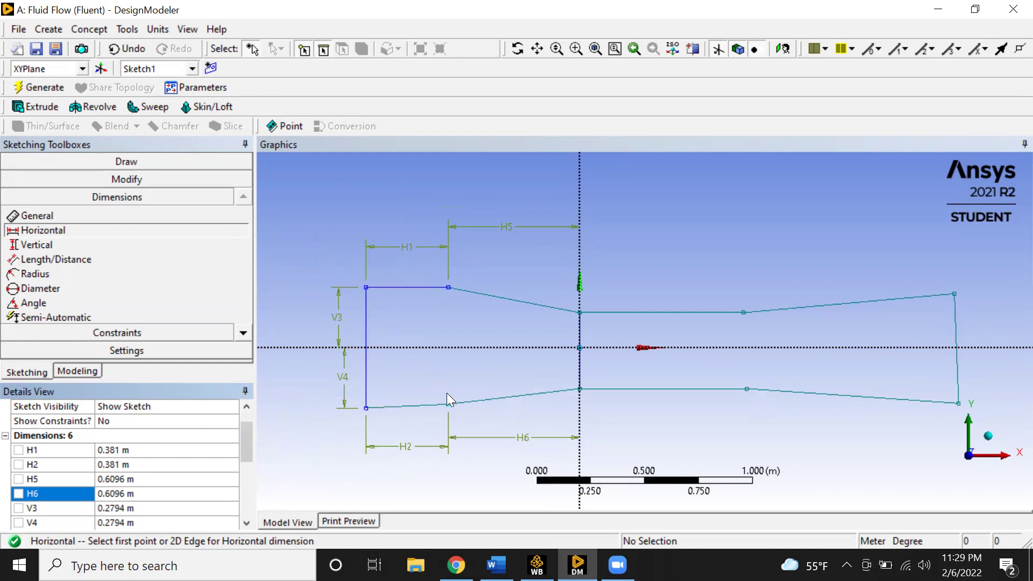
{"action": "scroll", "coordinate": [532, 361], "scroll_direction": "up", "scroll_amount": 5}
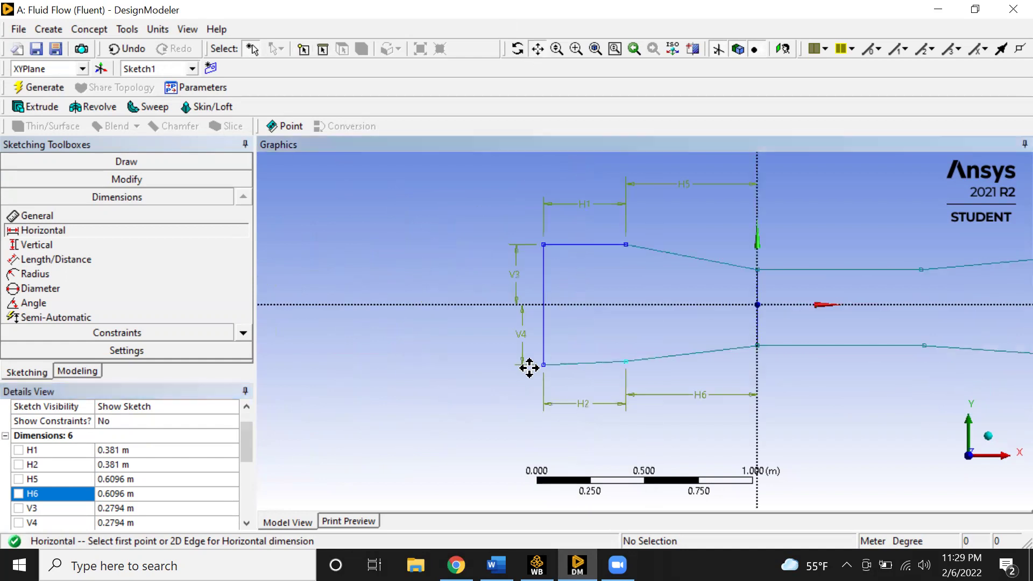
{"action": "left_click_drag", "start_coordinate": [616, 292], "coordinate": [599, 322]}
{"action": "scroll", "coordinate": [575, 367], "scroll_direction": "down", "scroll_amount": 2}
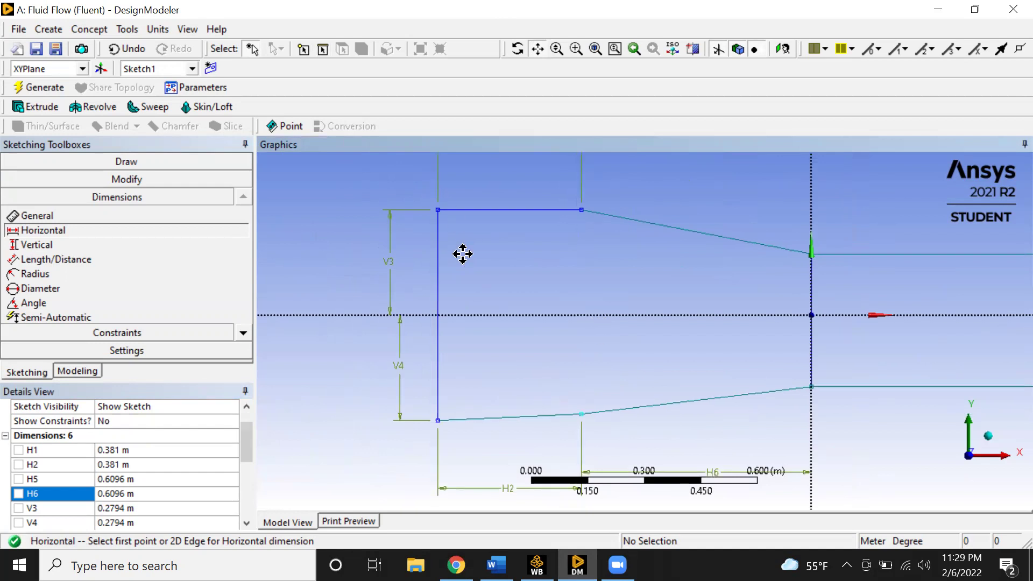
Delete the slanted line forming the settling chamber's lower wall
{"action": "left_click", "coordinate": [227, 47]}
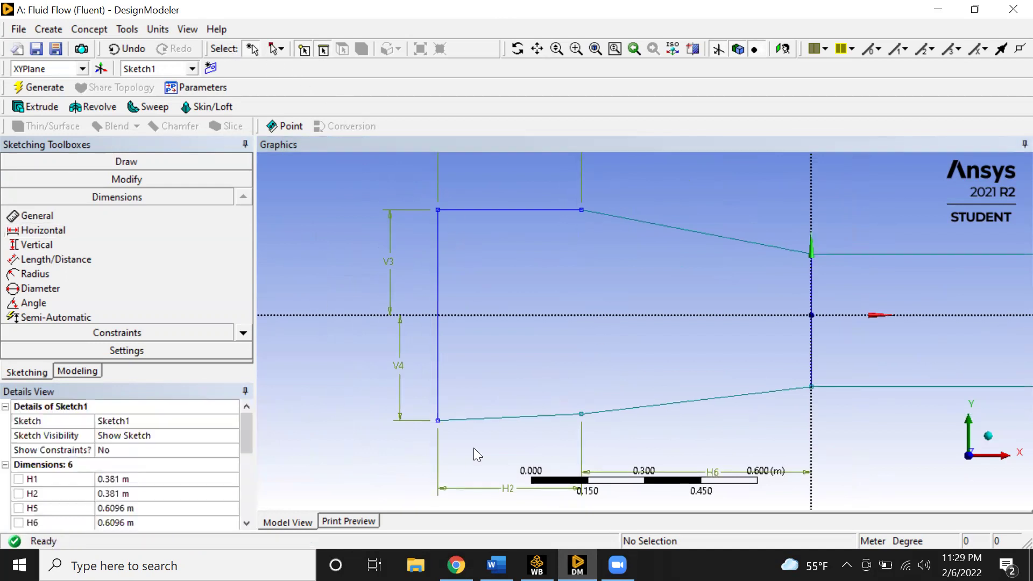
{"action": "left_click", "coordinate": [494, 419]}
{"action": "right_click", "coordinate": [496, 418]}
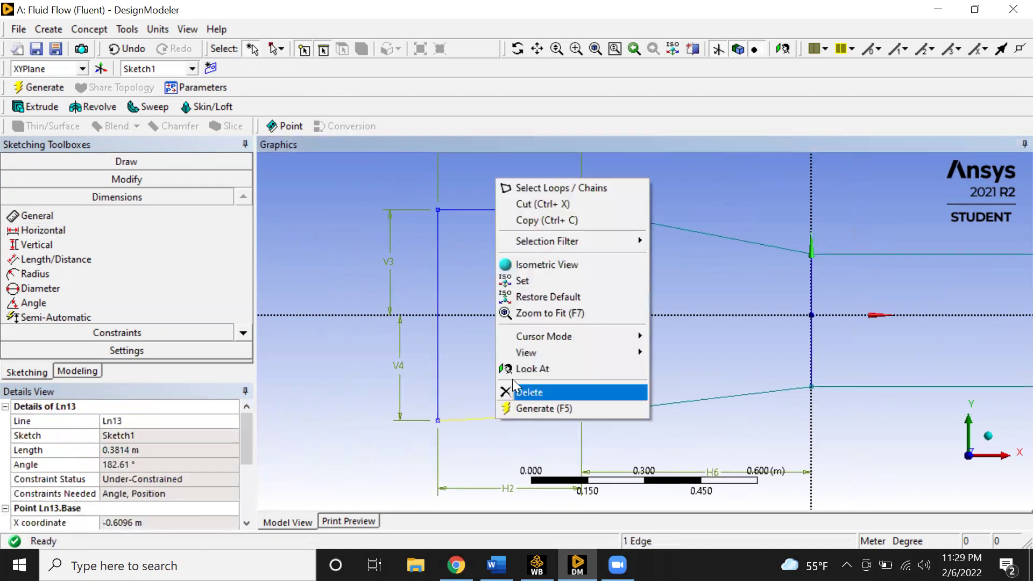
{"action": "left_click", "coordinate": [541, 393]}
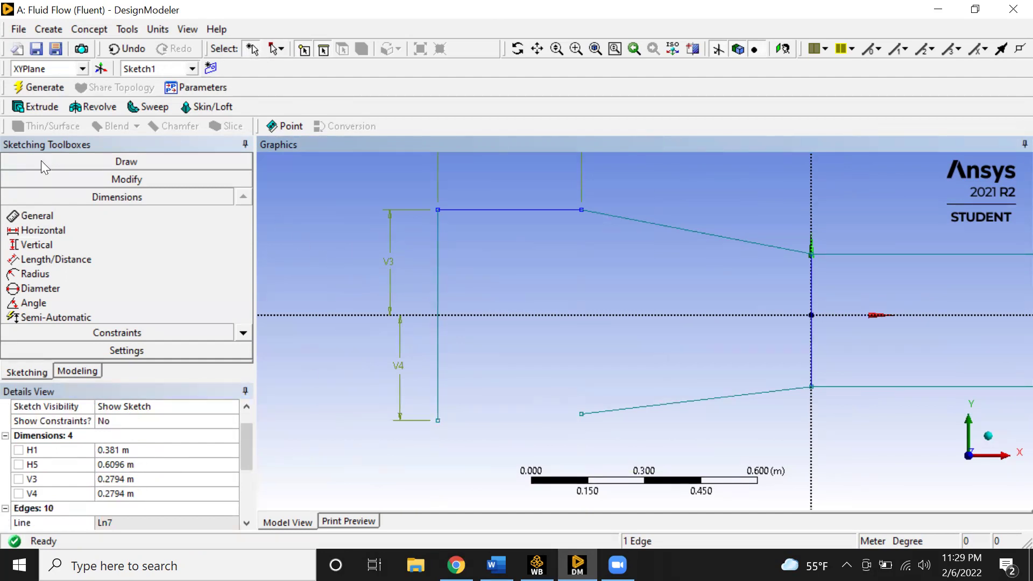
Redraw the settling chamber's lower wall as a line from the lower inlet corner to the start of the contraction's lower wall
{"action": "left_click", "coordinate": [65, 372]}
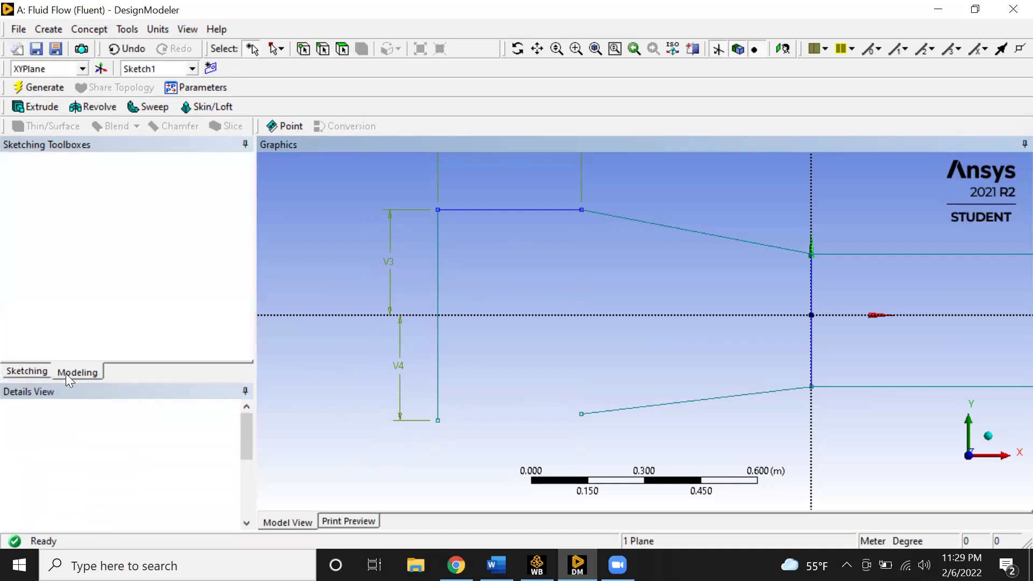
{"action": "left_click", "coordinate": [41, 369]}
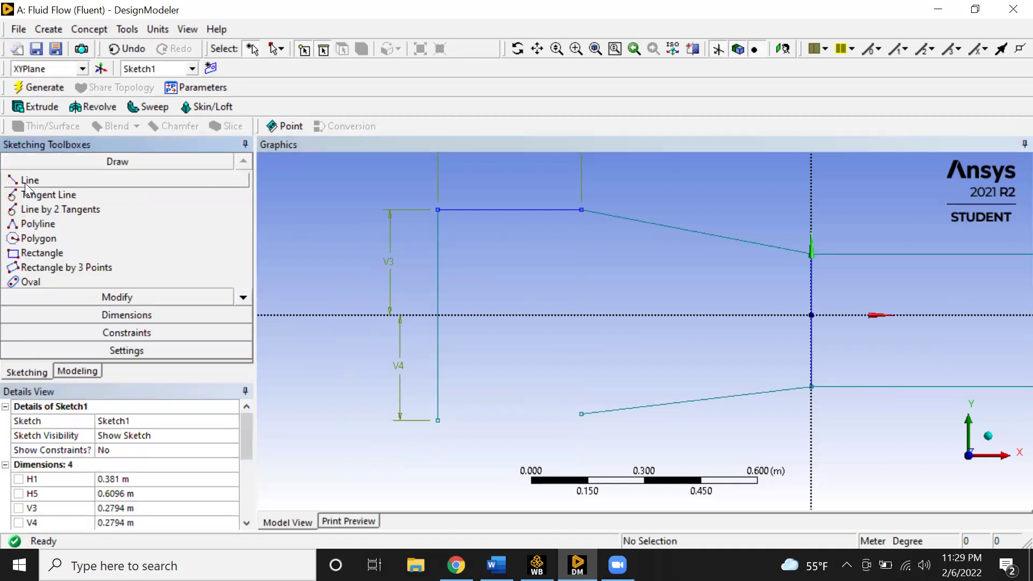
{"action": "left_click", "coordinate": [29, 180]}
{"action": "left_click", "coordinate": [437, 420]}
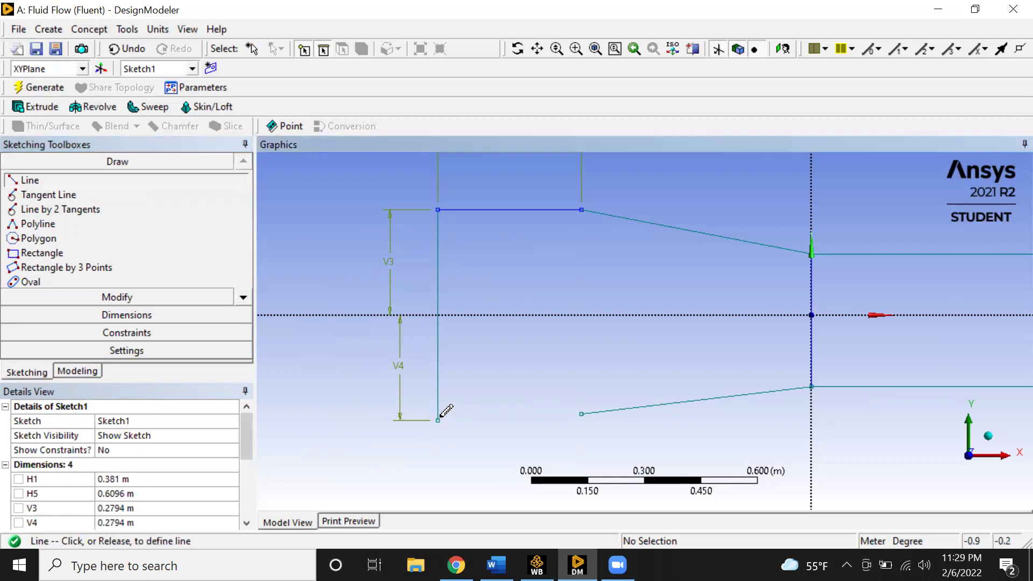
{"action": "left_click", "coordinate": [583, 412]}
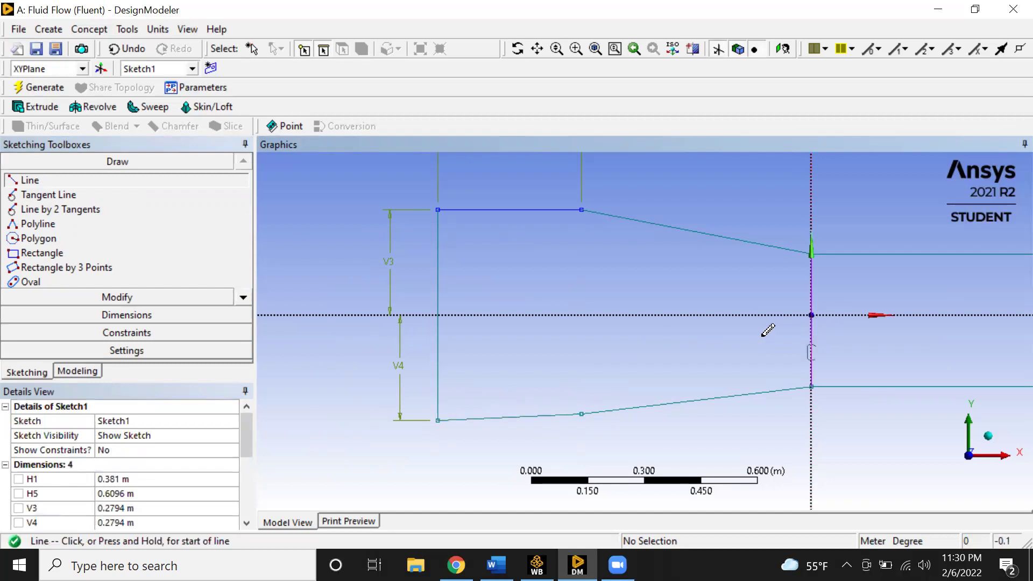
Add a vertical dimension from the contraction's lower outlet corner on the Y axis up to the origin
{"action": "left_click", "coordinate": [252, 48]}
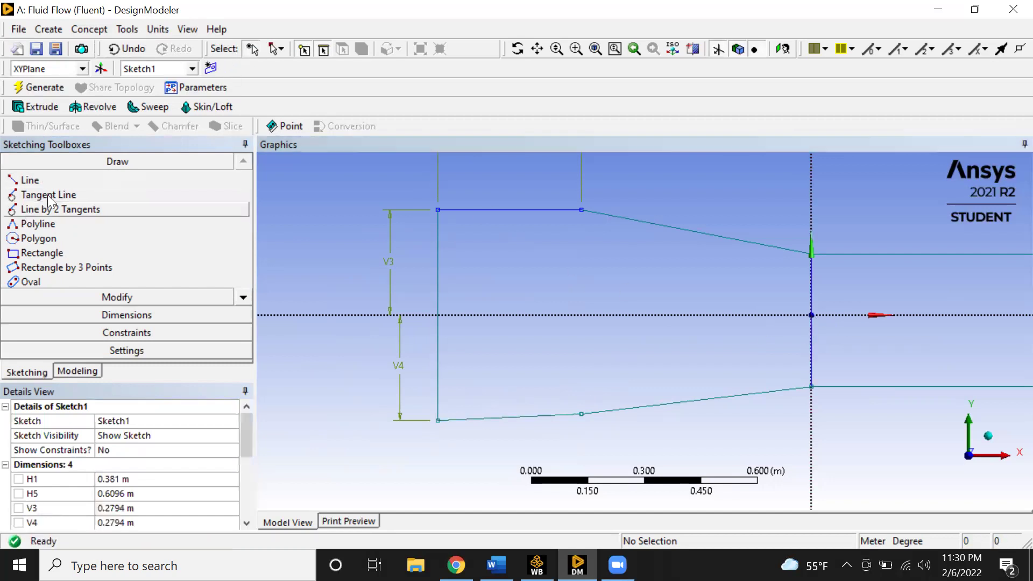
{"action": "left_click", "coordinate": [127, 315]}
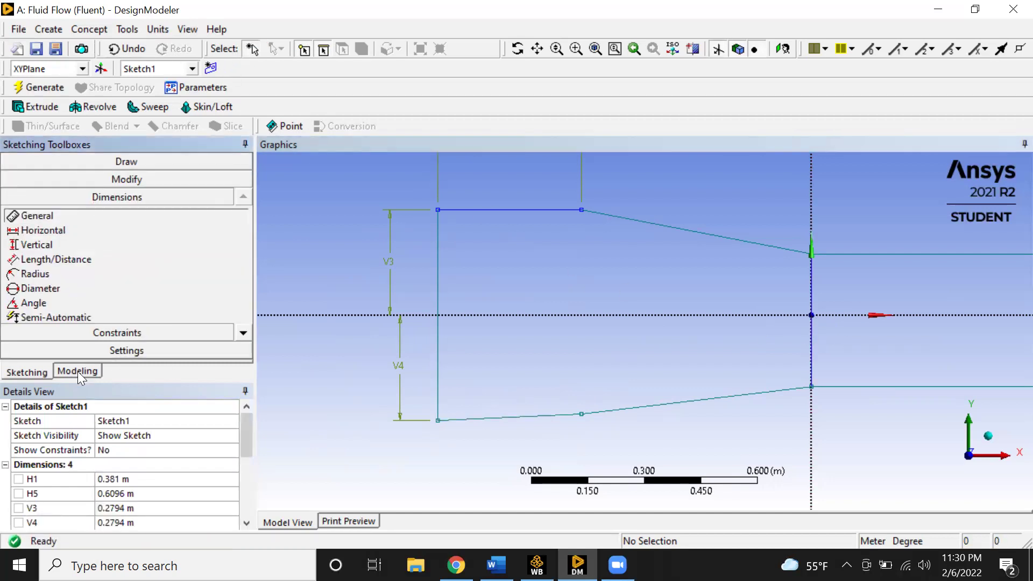
{"action": "left_click", "coordinate": [52, 243]}
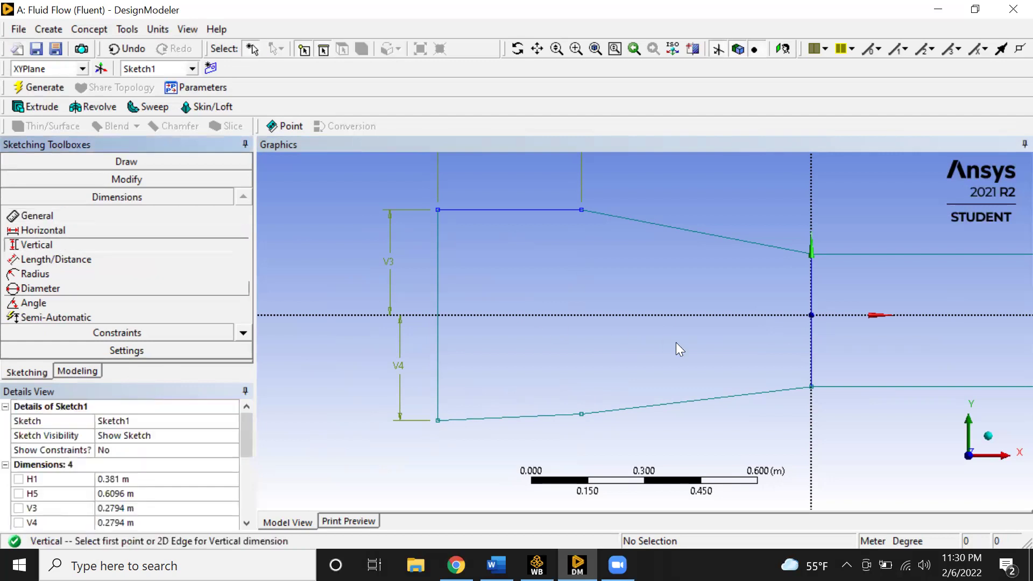
{"action": "left_click", "coordinate": [813, 390]}
{"action": "left_click", "coordinate": [811, 315]}
{"action": "left_click", "coordinate": [796, 345]}
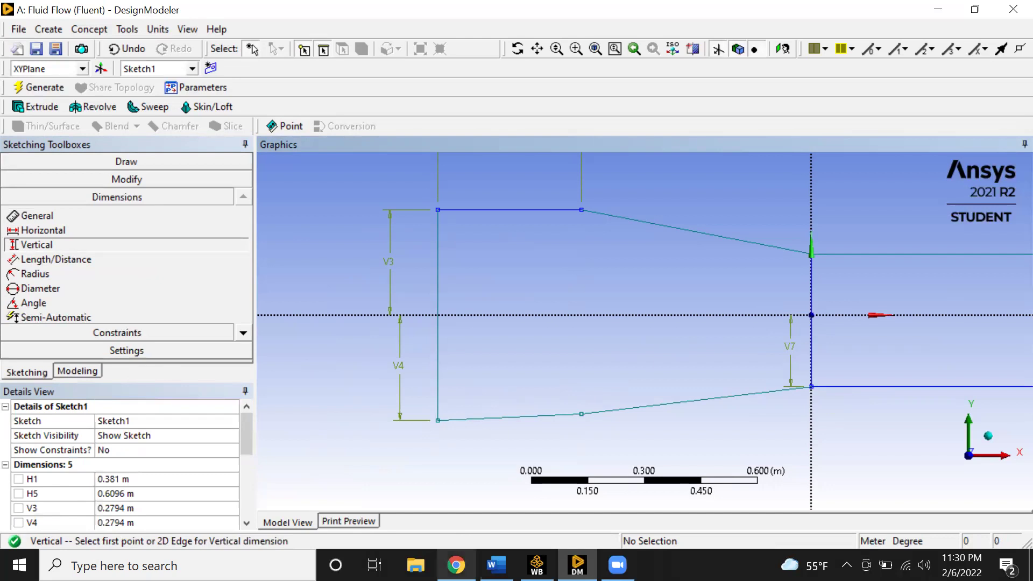
Switch to Chrome, convert 3 inches to meters in the Google unit converter and copy the result
{"action": "left_click", "coordinate": [456, 565]}
{"action": "left_click_drag", "start_coordinate": [569, 302], "coordinate": [597, 303]}
{"action": "left_click", "coordinate": [530, 14]}
{"action": "left_click", "coordinate": [250, 295]}
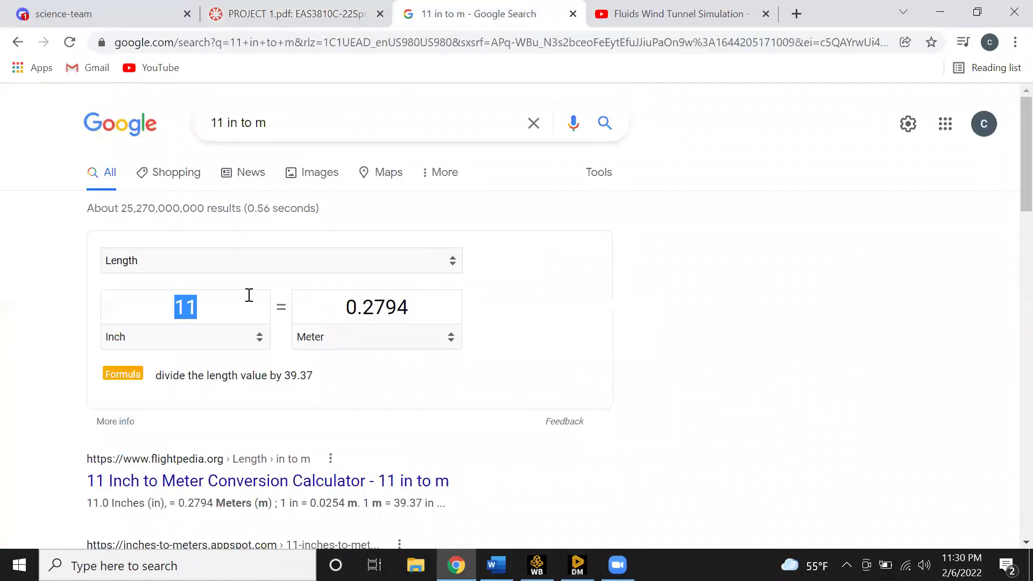
{"action": "type", "text": "3"}
{"action": "left_click", "coordinate": [333, 305]}
{"action": "left_click", "coordinate": [397, 307]}
{"action": "double_click", "coordinate": [396, 307]}
{"action": "right_click", "coordinate": [368, 308]}
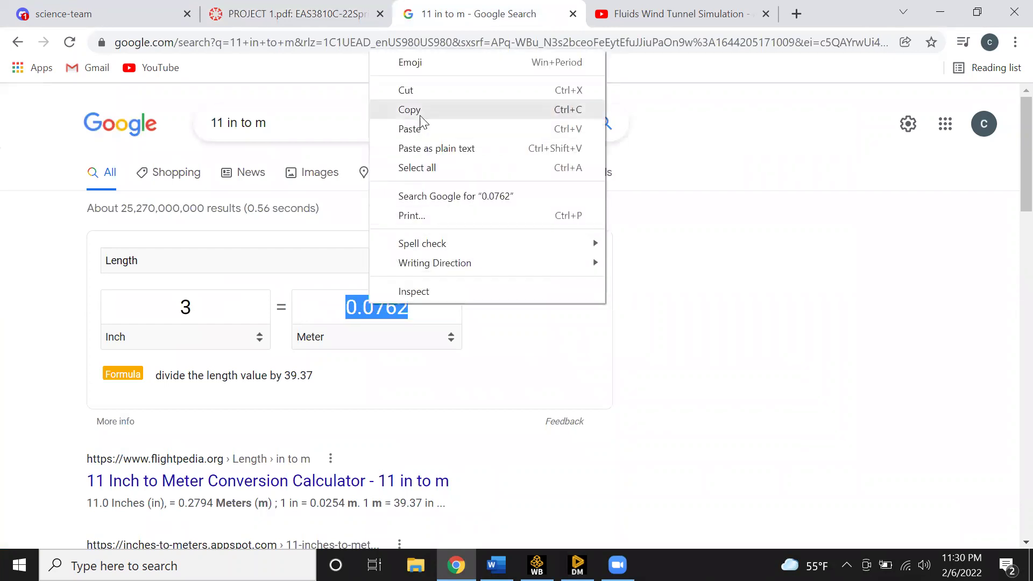
{"action": "left_click", "coordinate": [419, 110]}
Switch back to DesignModeler and set the new vertical dimension below the origin to 0.0762 m
{"action": "left_click", "coordinate": [578, 565]}
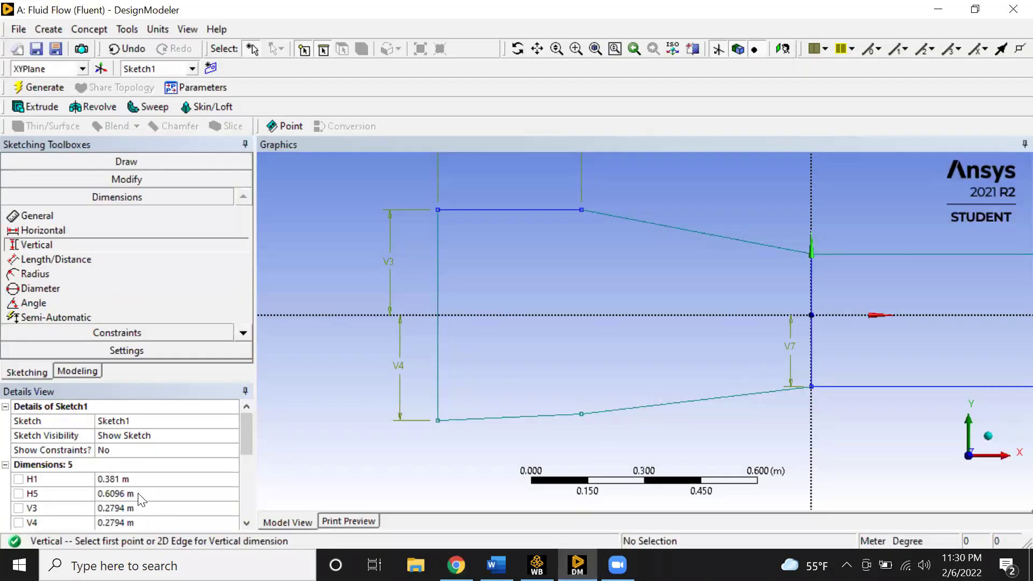
{"action": "scroll", "coordinate": [121, 510], "scroll_direction": "down", "scroll_amount": 1}
{"action": "left_click", "coordinate": [119, 508]}
{"action": "key", "text": "ctrl+v"}
{"action": "key", "text": "Return"}
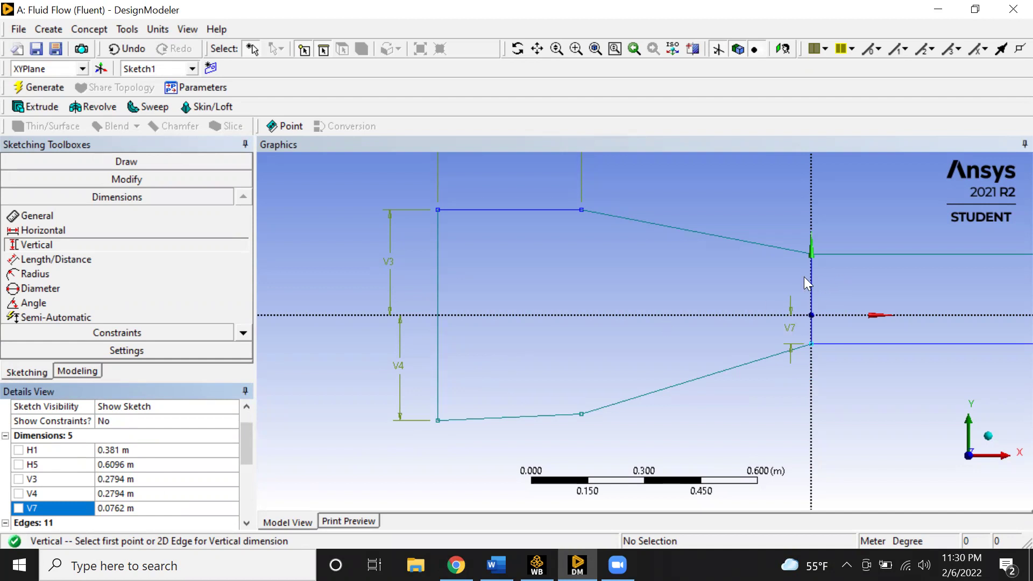
Add a vertical dimension from the contraction's upper outlet corner to the origin and set it to 0.0762 m
{"action": "left_click", "coordinate": [812, 315]}
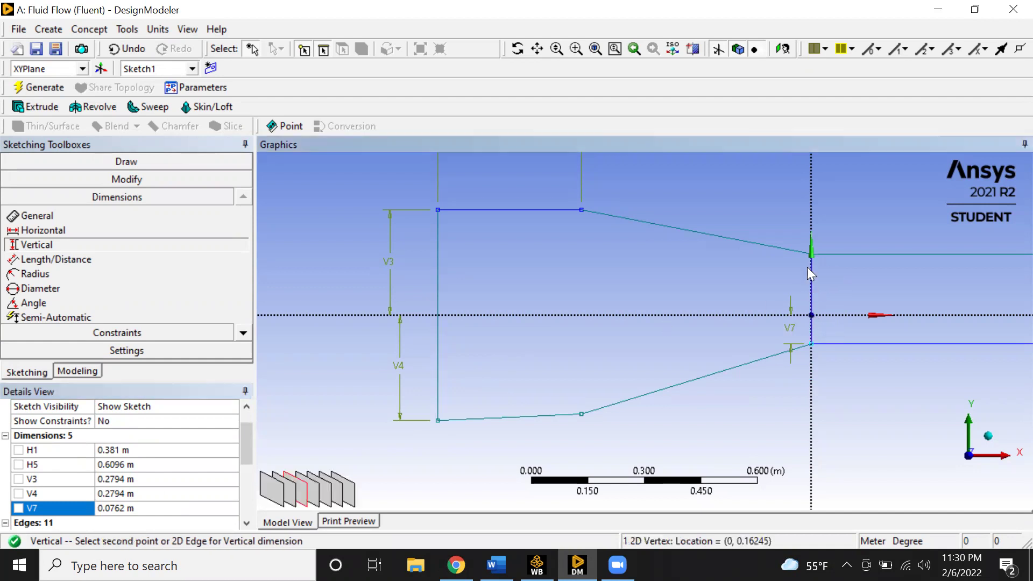
{"action": "left_click", "coordinate": [812, 315]}
{"action": "left_click", "coordinate": [781, 280]}
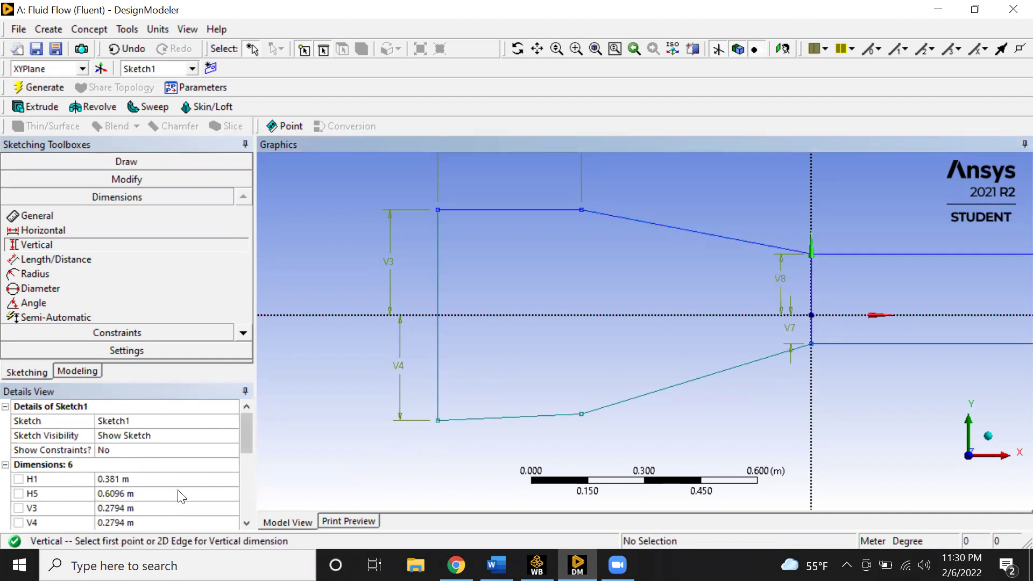
{"action": "left_click", "coordinate": [128, 523]}
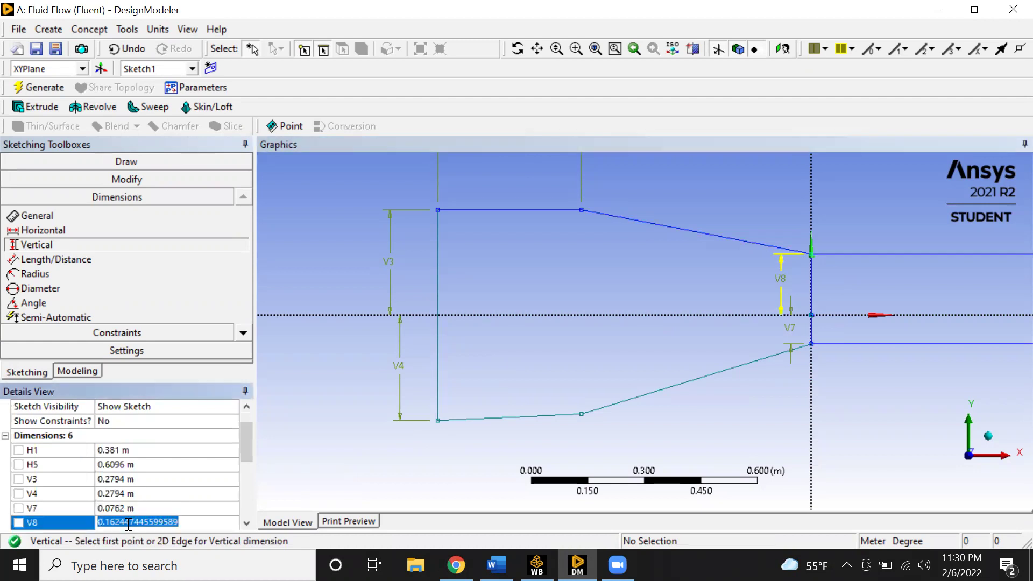
{"action": "type", "text": "0.0762"}
{"action": "key", "text": "Return"}
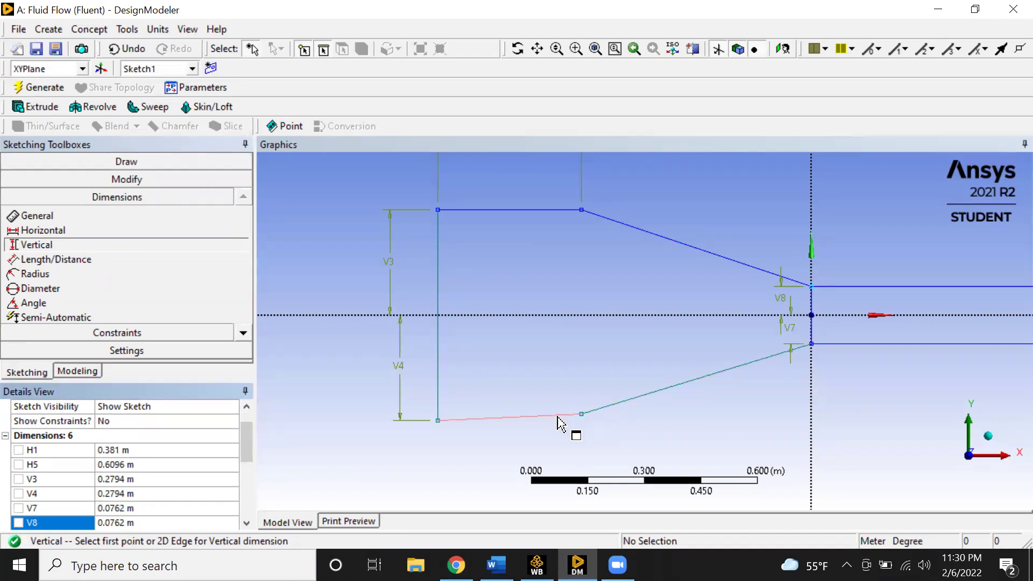
Re-enter 0.2794 m for the vertical dimension between the lower inlet corner and the X axis
{"action": "scroll", "coordinate": [558, 422], "scroll_direction": "down", "scroll_amount": 4}
{"action": "scroll", "coordinate": [702, 411], "scroll_direction": "up", "scroll_amount": 3}
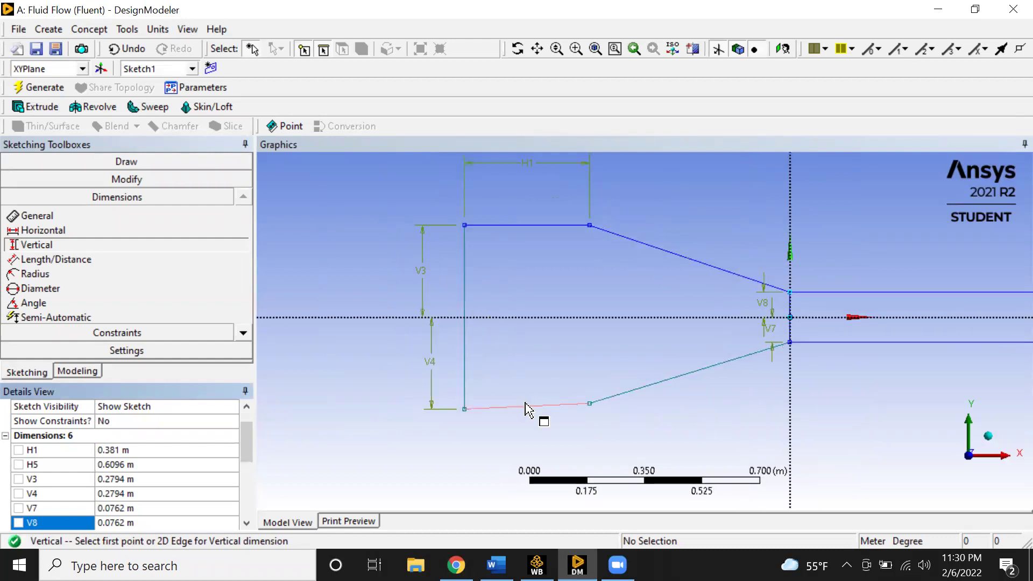
{"action": "left_click", "coordinate": [525, 403]}
{"action": "left_click", "coordinate": [465, 377]}
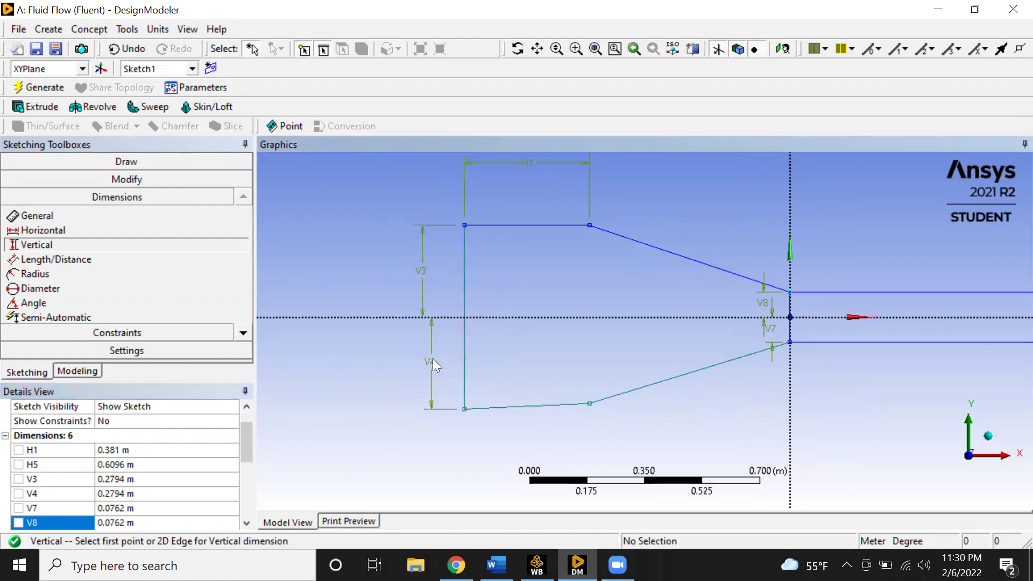
{"action": "left_click", "coordinate": [137, 495]}
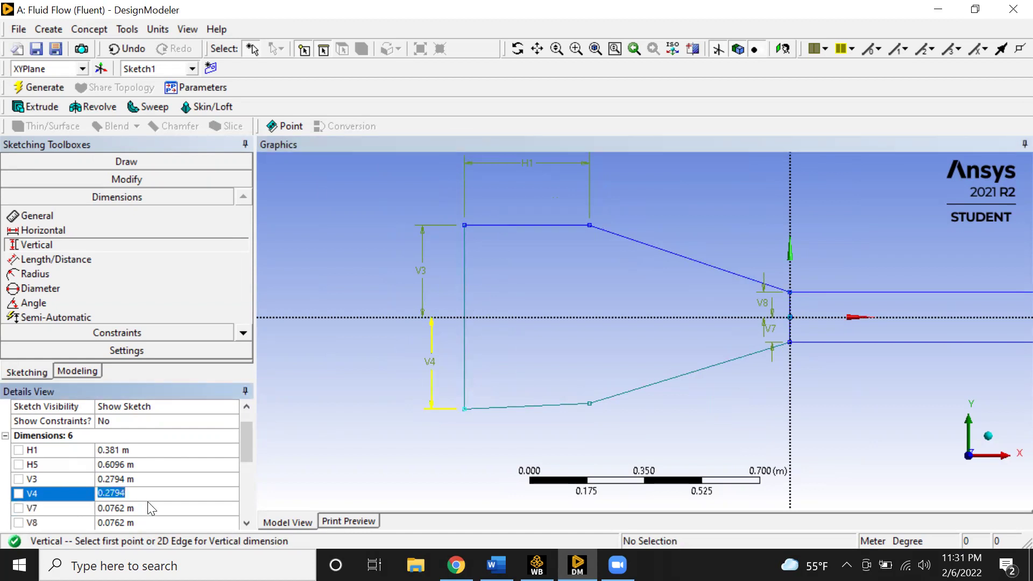
{"action": "type", "text": "0."}
{"action": "key", "text": "Return"}
Delete the slanted lower wall lines of the settling chamber and the contraction
{"action": "right_click", "coordinate": [572, 411]}
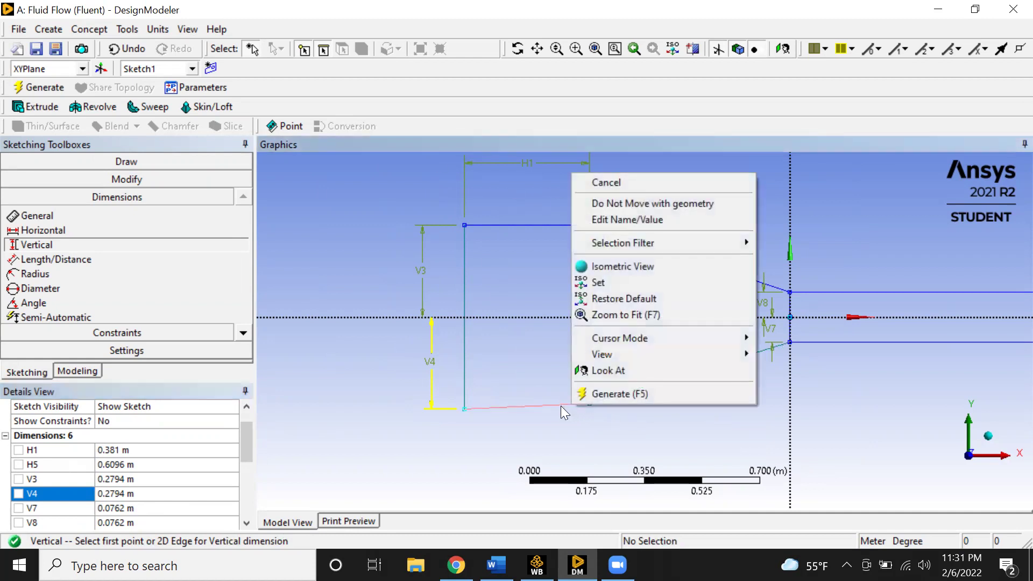
{"action": "left_click", "coordinate": [561, 406]}
{"action": "key", "text": "Escape"}
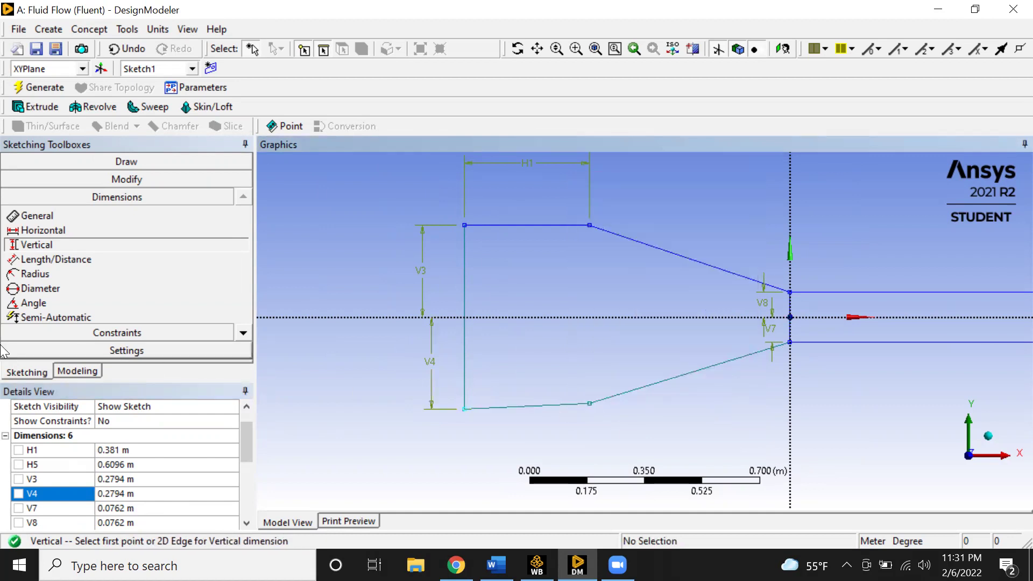
{"action": "left_click", "coordinate": [27, 372]}
{"action": "left_click", "coordinate": [253, 49]}
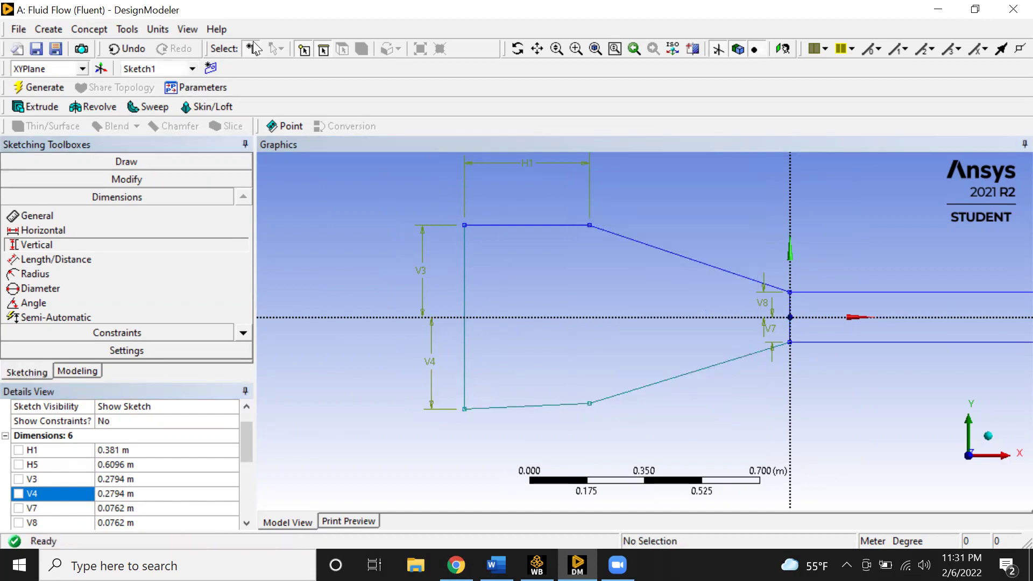
{"action": "left_click", "coordinate": [541, 407]}
{"action": "right_click", "coordinate": [541, 407]}
{"action": "left_click", "coordinate": [578, 379]}
{"action": "left_click", "coordinate": [654, 384]}
{"action": "right_click", "coordinate": [654, 384]}
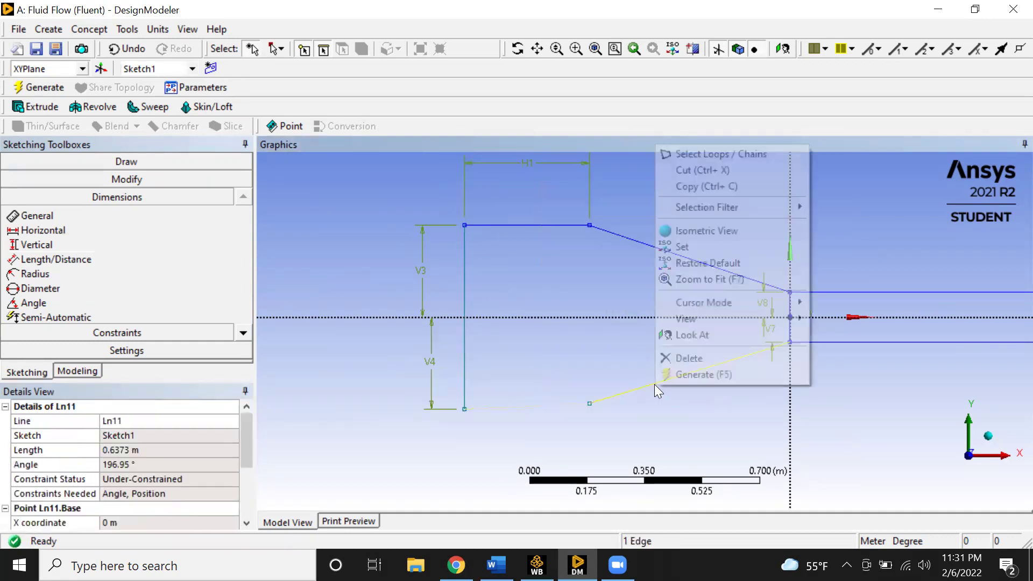
{"action": "left_click", "coordinate": [707, 357]}
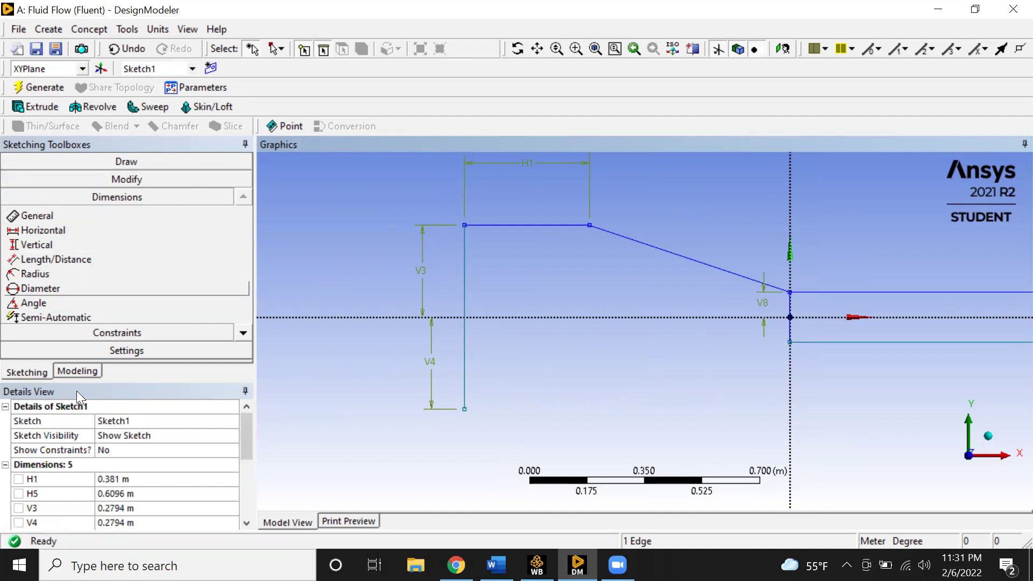
Draw a horizontal line about 0.375 m long from the lower inlet corner, and connect its end to the test section's lower wall start
{"action": "left_click", "coordinate": [64, 372]}
{"action": "left_click", "coordinate": [27, 372]}
{"action": "left_click", "coordinate": [30, 181]}
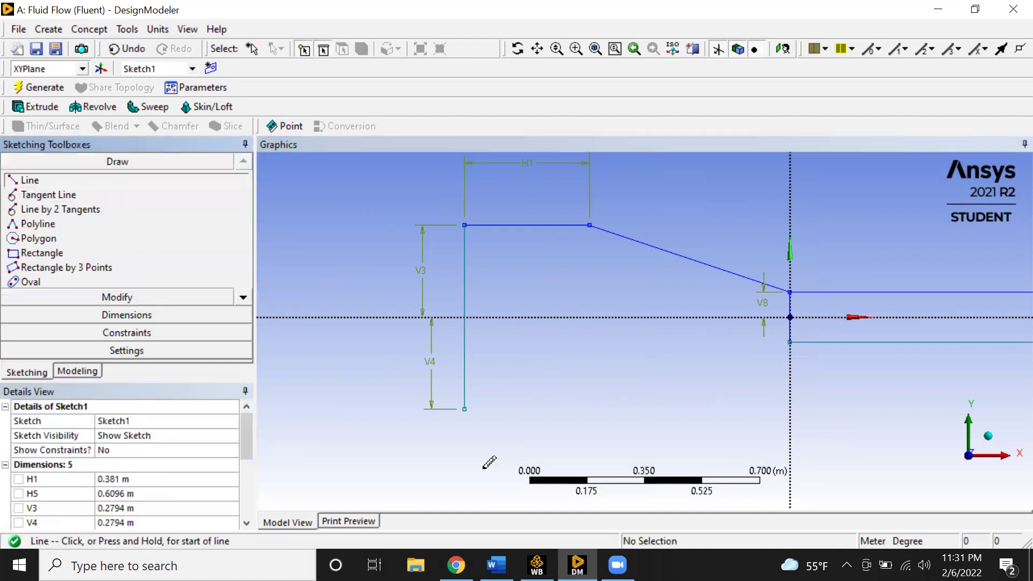
{"action": "left_click", "coordinate": [463, 408]}
{"action": "left_click", "coordinate": [588, 407]}
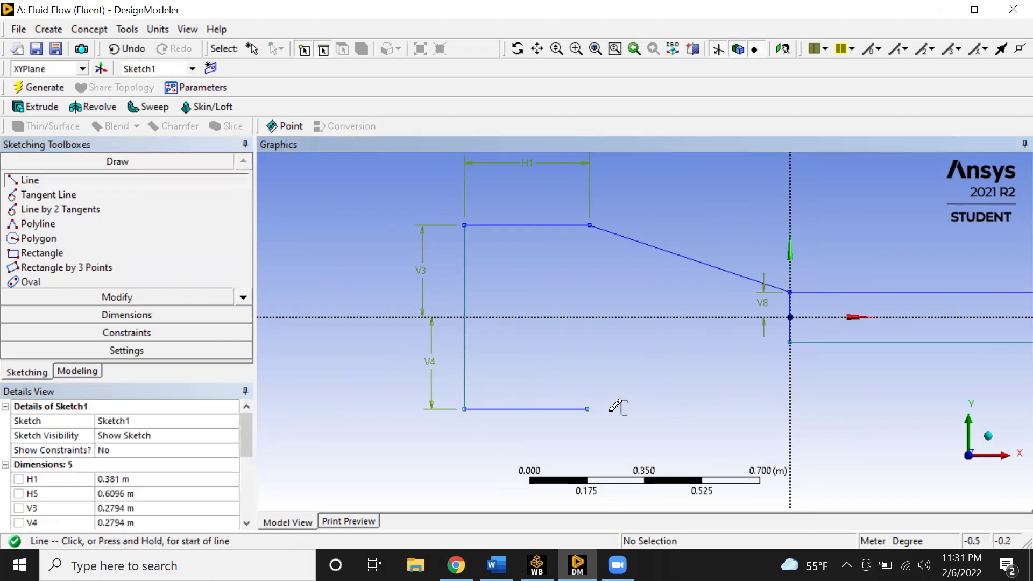
{"action": "left_click", "coordinate": [587, 408]}
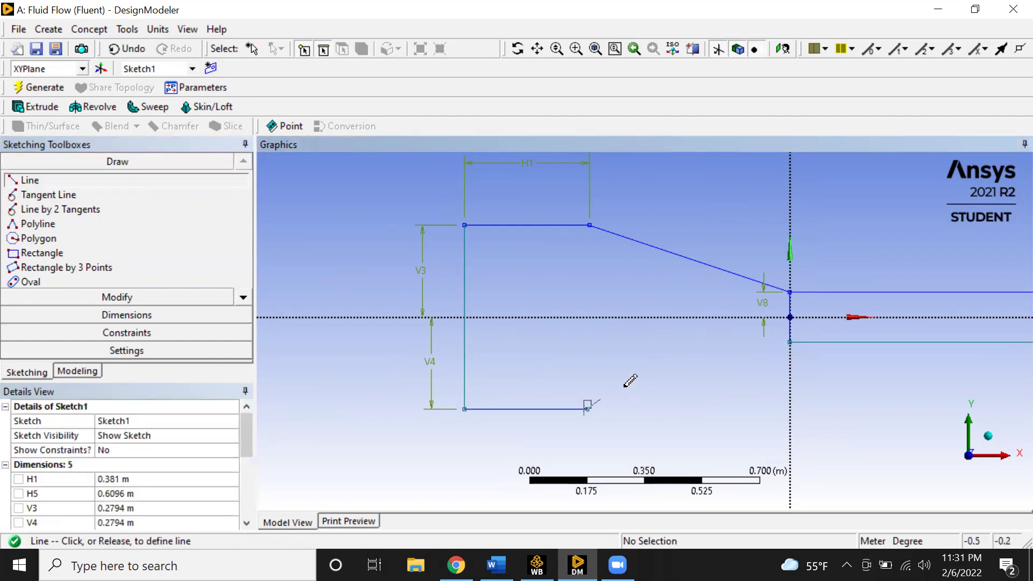
{"action": "left_click", "coordinate": [789, 341]}
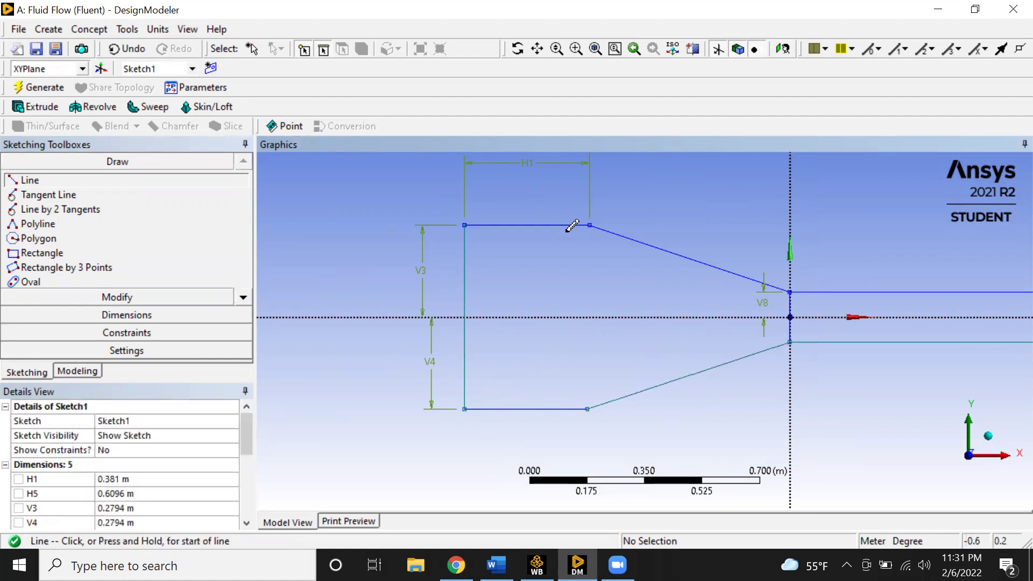
Add a horizontal dimension between the two ends of the settling chamber's lower wall, placed below the line
{"action": "left_click", "coordinate": [77, 371]}
{"action": "left_click", "coordinate": [34, 371]}
{"action": "left_click", "coordinate": [75, 372]}
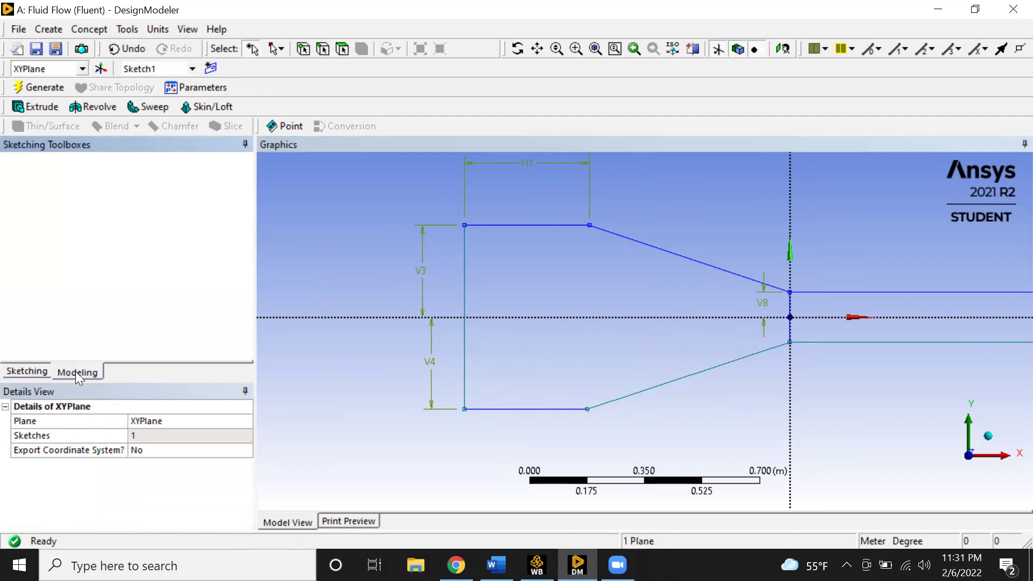
{"action": "left_click", "coordinate": [36, 373]}
{"action": "left_click", "coordinate": [86, 315]}
{"action": "left_click", "coordinate": [47, 230]}
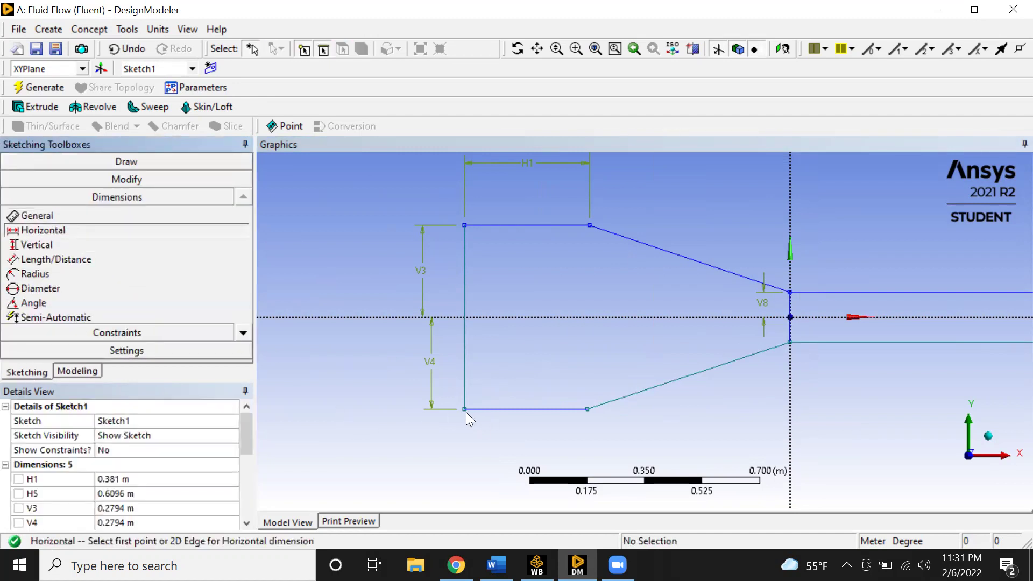
{"action": "left_click", "coordinate": [465, 411]}
{"action": "left_click", "coordinate": [587, 410]}
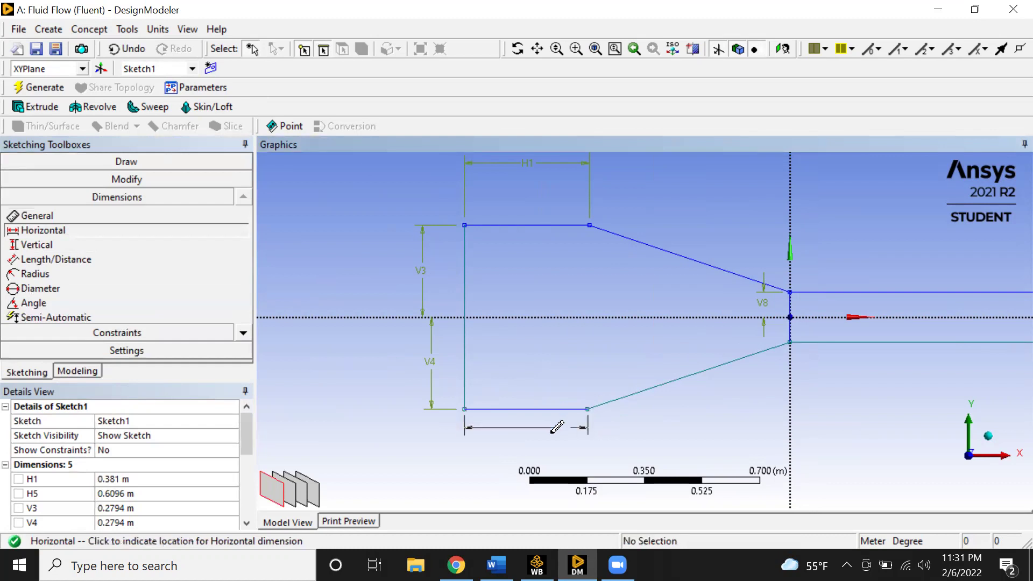
{"action": "left_click", "coordinate": [530, 439]}
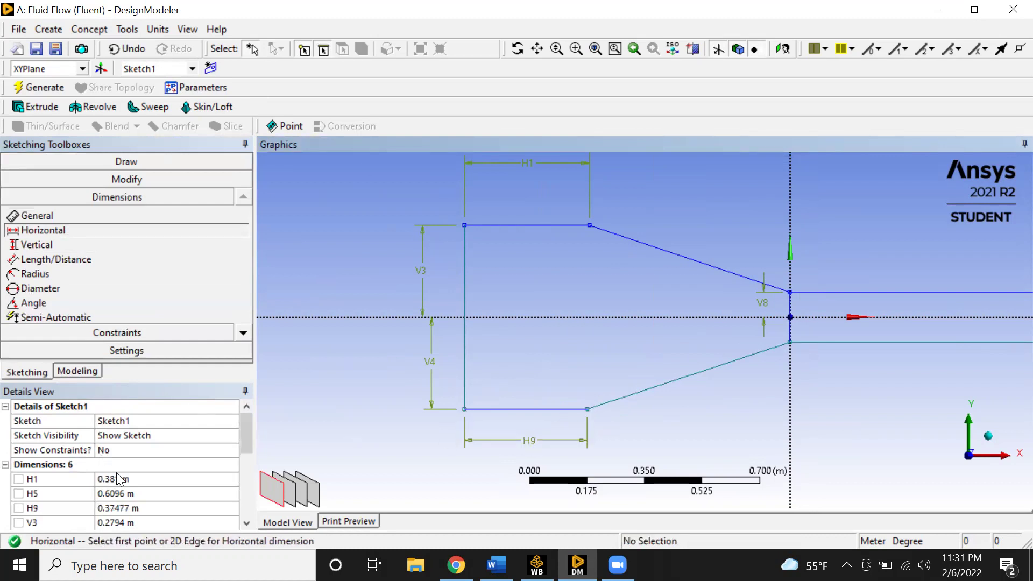
Set the length of the settling chamber's lower wall to 0.381 m
{"action": "scroll", "coordinate": [123, 482], "scroll_direction": "down", "scroll_amount": 1}
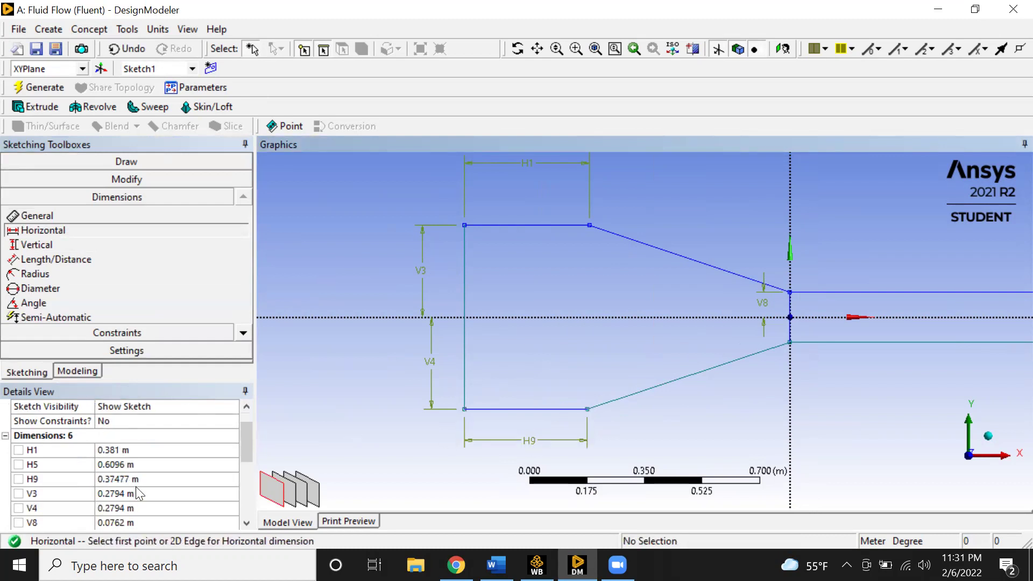
{"action": "scroll", "coordinate": [136, 489], "scroll_direction": "down", "scroll_amount": 2}
{"action": "scroll", "coordinate": [134, 506], "scroll_direction": "up", "scroll_amount": 3}
{"action": "scroll", "coordinate": [136, 494], "scroll_direction": "down", "scroll_amount": 1}
{"action": "left_click", "coordinate": [135, 479]}
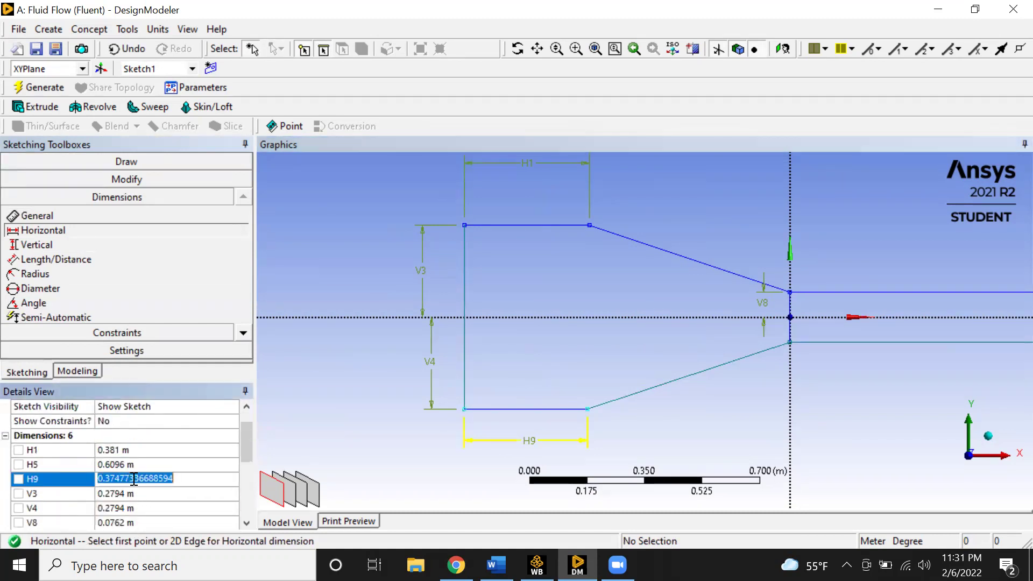
{"action": "type", "text": "0.381"}
{"action": "key", "text": "Return"}
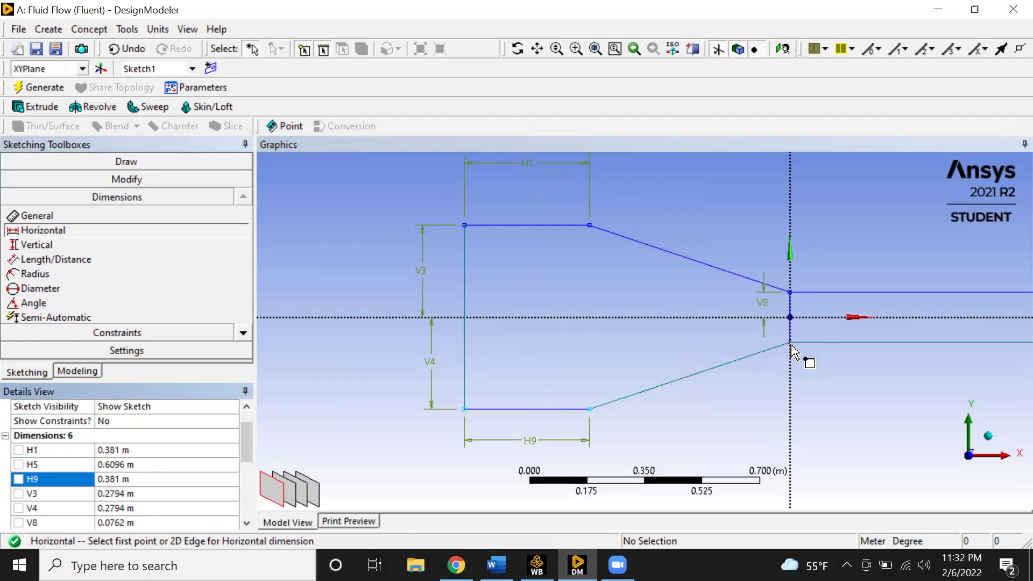
Add a vertical dimension between the test section's lower inlet corner and the horizontal axis, placed beside the contraction outlet
{"action": "left_click", "coordinate": [37, 244]}
{"action": "left_click", "coordinate": [790, 343]}
{"action": "left_click", "coordinate": [789, 318]}
{"action": "left_click", "coordinate": [743, 333]}
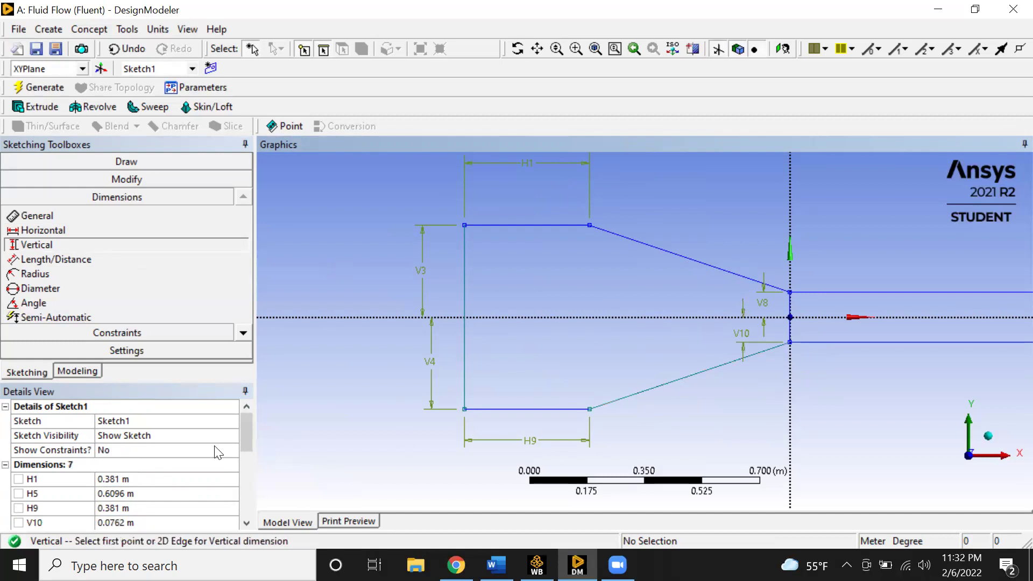
Set the vertical distance from the axis to the test section's lower inlet corner to 0.0762 m
{"action": "scroll", "coordinate": [143, 478], "scroll_direction": "down", "scroll_amount": 1}
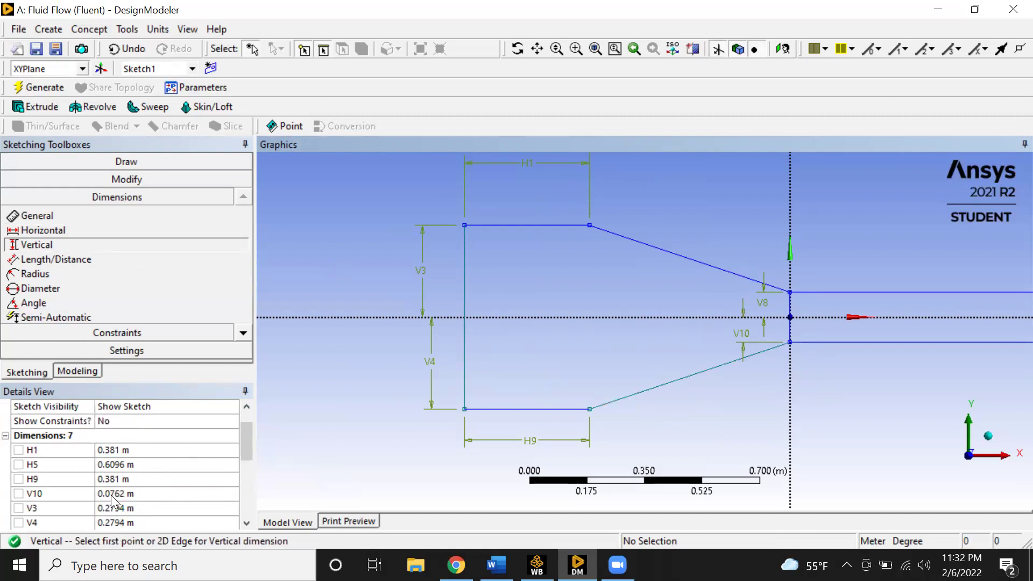
{"action": "scroll", "coordinate": [113, 500], "scroll_direction": "down", "scroll_amount": 1}
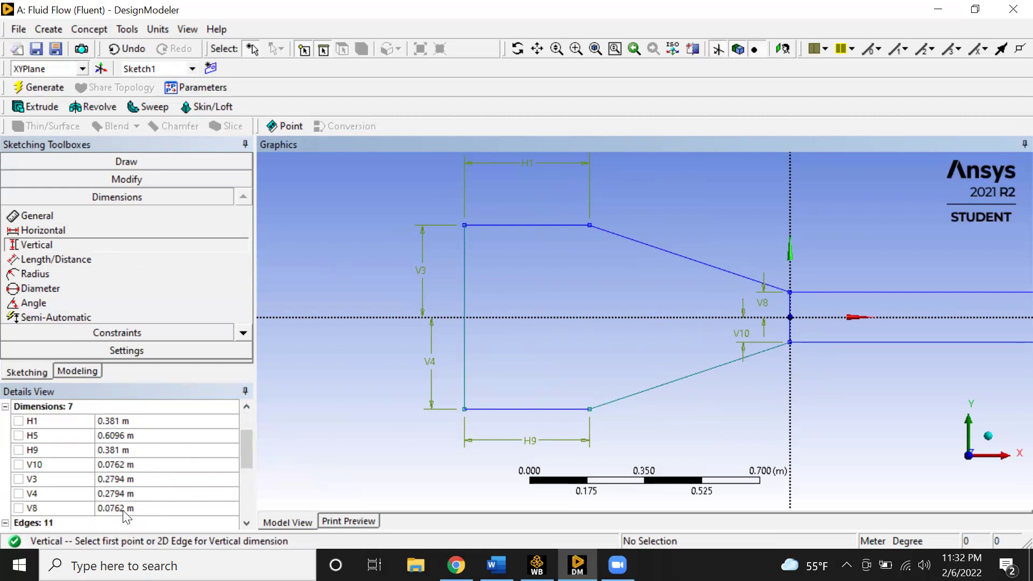
{"action": "left_click", "coordinate": [131, 464]}
{"action": "type", "text": "0"}
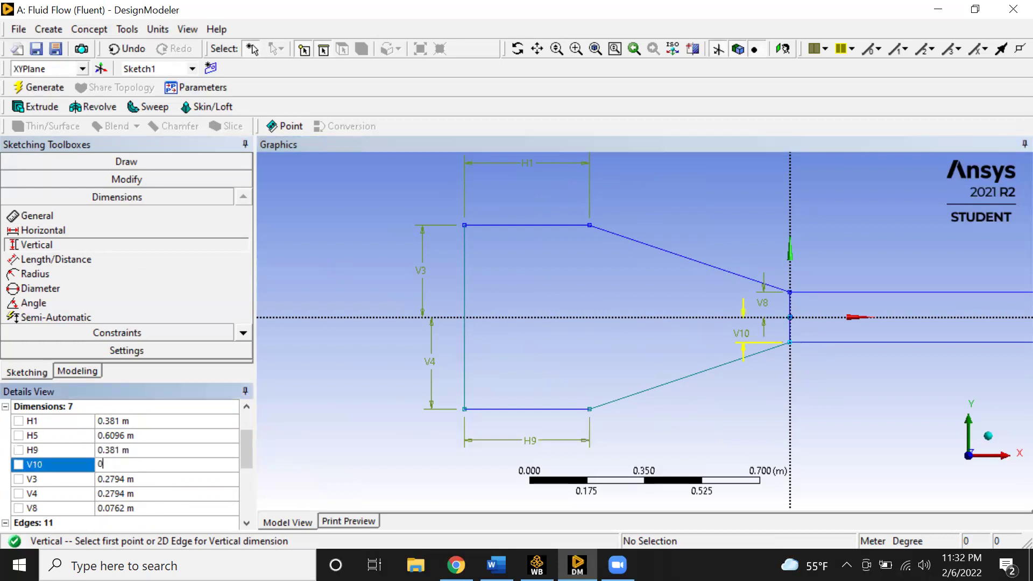
{"action": "key", "text": "Return"}
Add a horizontal dimension from the start of the contraction's lower wall to the vertical axis, placed below the wall
{"action": "left_click", "coordinate": [771, 391]}
{"action": "scroll", "coordinate": [706, 381], "scroll_direction": "down", "scroll_amount": 2}
{"action": "scroll", "coordinate": [656, 385], "scroll_direction": "up", "scroll_amount": 2}
{"action": "scroll", "coordinate": [653, 390], "scroll_direction": "down", "scroll_amount": 2}
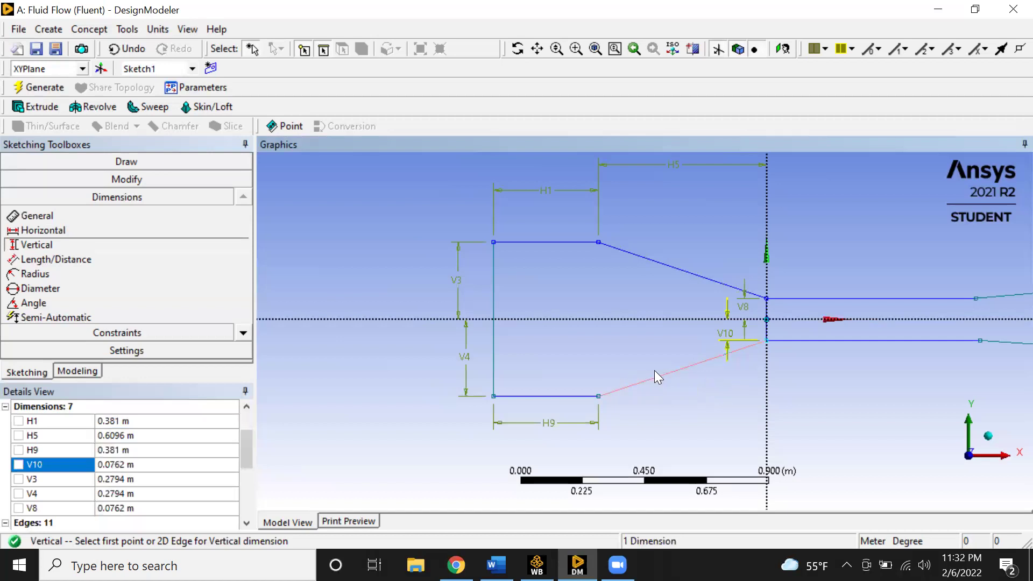
{"action": "left_click", "coordinate": [43, 230]}
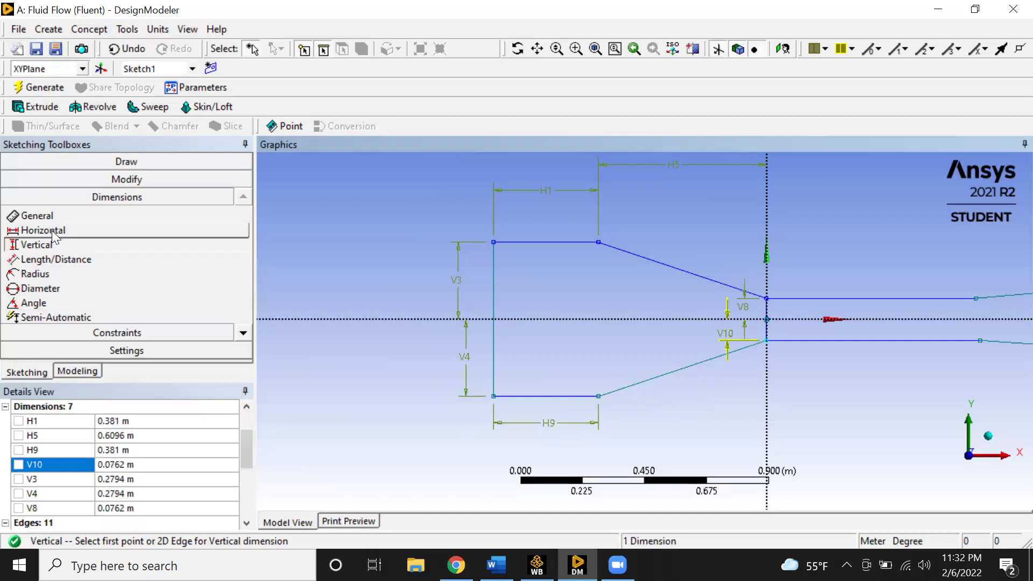
{"action": "left_click", "coordinate": [599, 396]}
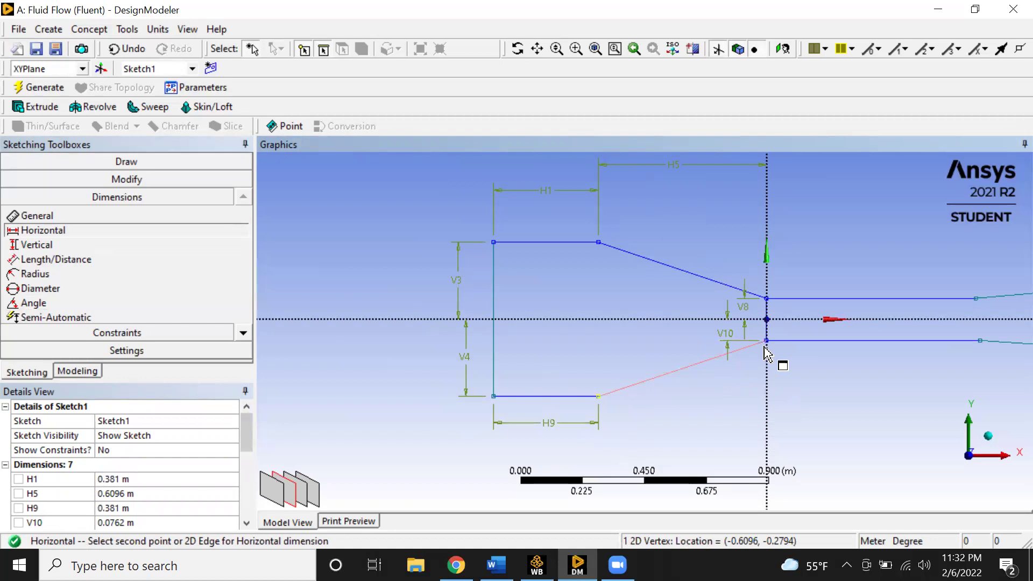
{"action": "left_click", "coordinate": [767, 388]}
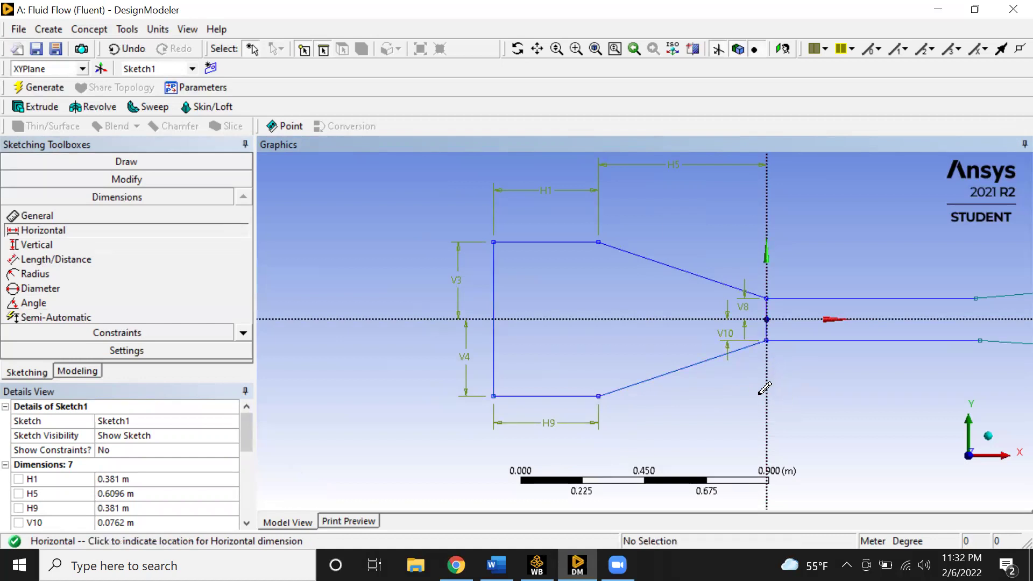
{"action": "left_click", "coordinate": [702, 406]}
Set the horizontal length of the contraction's lower wall to 0.6096 m
{"action": "scroll", "coordinate": [87, 450], "scroll_direction": "down", "scroll_amount": 1}
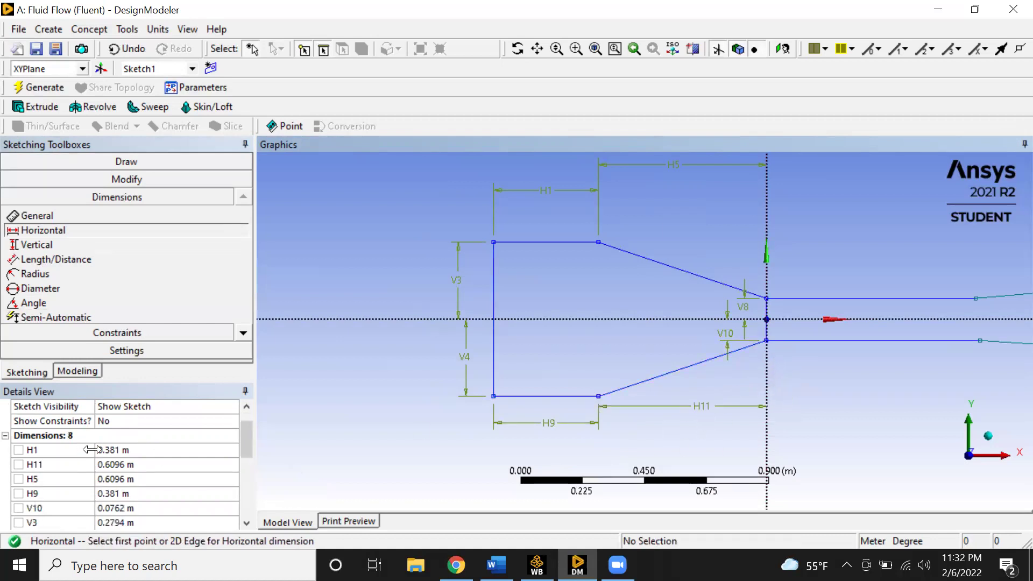
{"action": "left_click", "coordinate": [153, 464]}
{"action": "type", "text": "0.6096"}
{"action": "key", "text": "Return"}
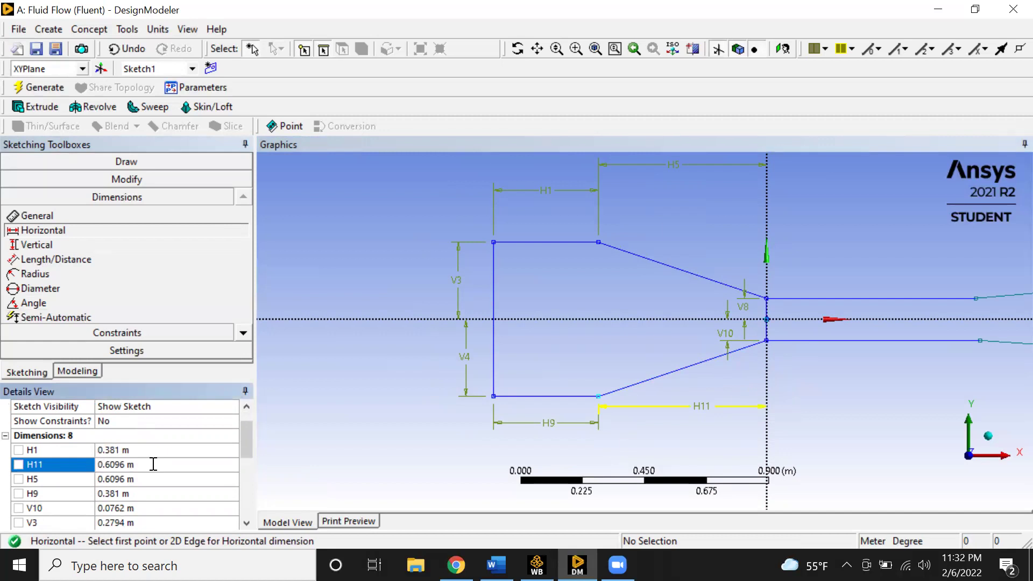
Add a horizontal dimension between the two ends of the test section's upper wall, placed above the line
{"action": "scroll", "coordinate": [872, 354], "scroll_direction": "down", "scroll_amount": 2}
{"action": "scroll", "coordinate": [863, 355], "scroll_direction": "up", "scroll_amount": 2}
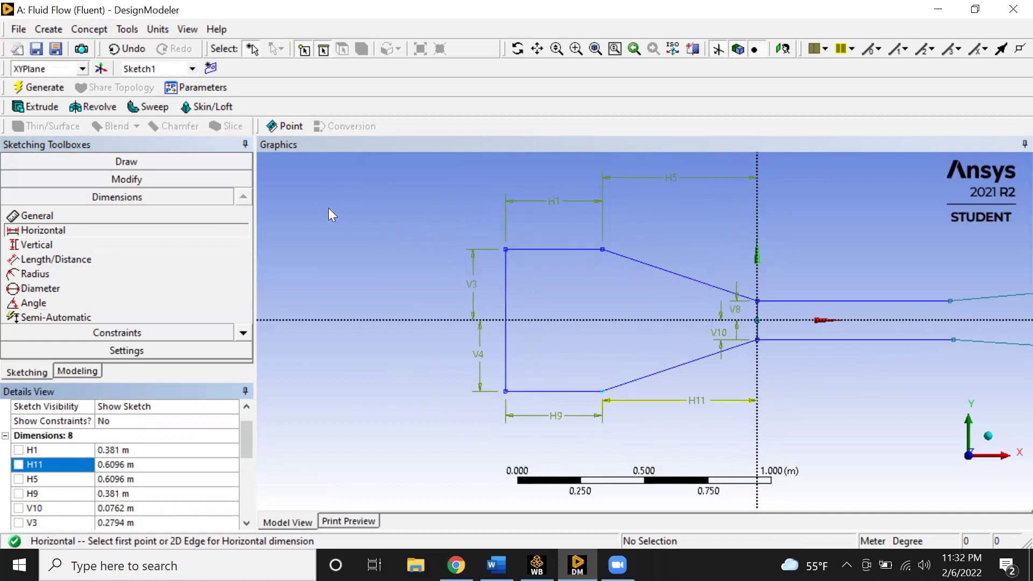
{"action": "left_click", "coordinate": [537, 49]}
{"action": "left_click_drag", "start_coordinate": [721, 224], "coordinate": [498, 255]}
{"action": "scroll", "coordinate": [517, 352], "scroll_direction": "down", "scroll_amount": 2}
{"action": "scroll", "coordinate": [595, 312], "scroll_direction": "up", "scroll_amount": 3}
{"action": "left_click_drag", "start_coordinate": [635, 294], "coordinate": [597, 294]}
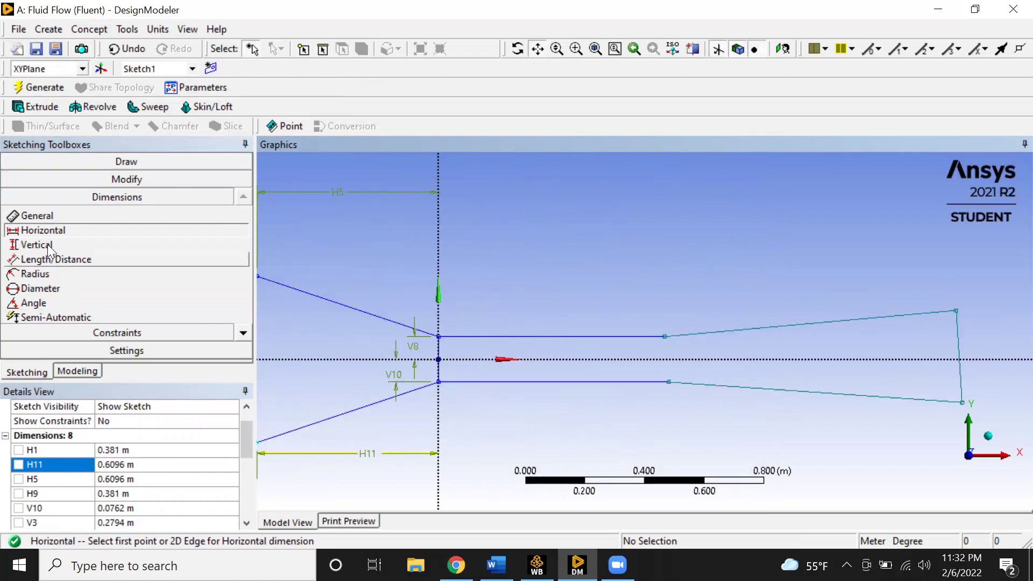
{"action": "left_click", "coordinate": [253, 49]}
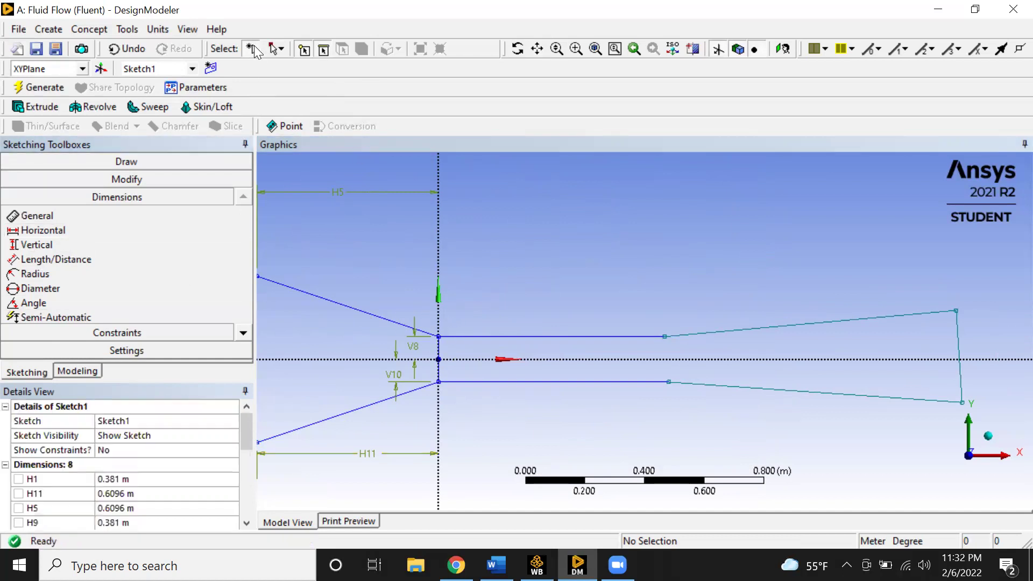
{"action": "left_click", "coordinate": [439, 337]}
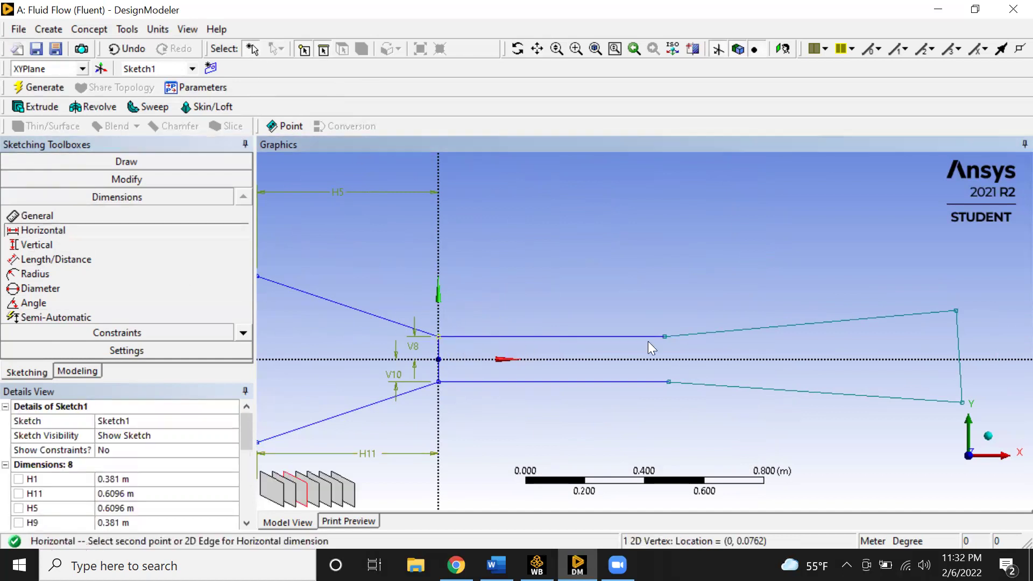
{"action": "left_click", "coordinate": [665, 338]}
{"action": "left_click", "coordinate": [596, 276]}
Check the test section length in PROJECT 1.pdf in Chrome, and set the upper test section wall's length to 0.3048 m in DesignModeler
{"action": "left_click", "coordinate": [456, 565]}
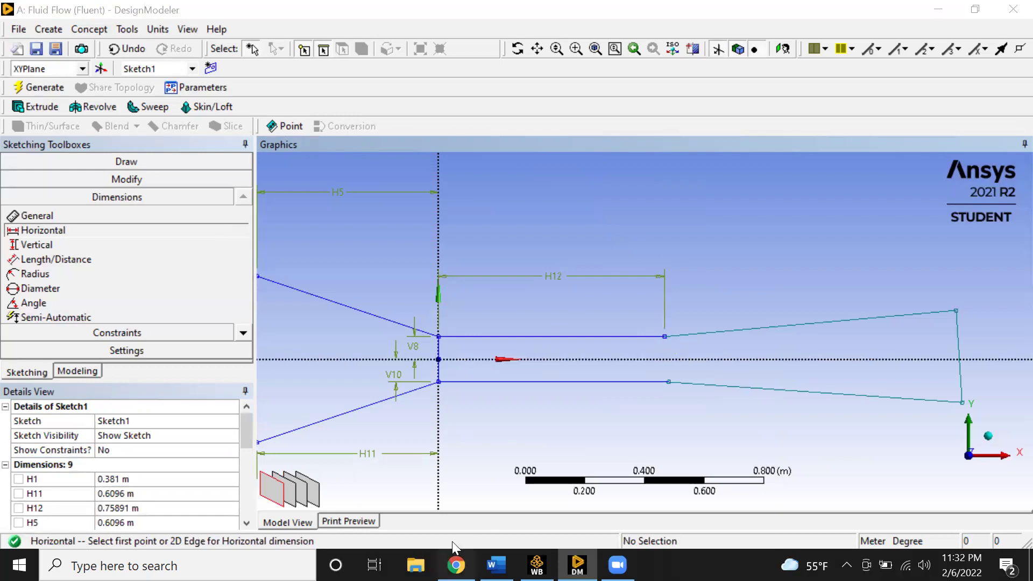
{"action": "left_click", "coordinate": [272, 22]}
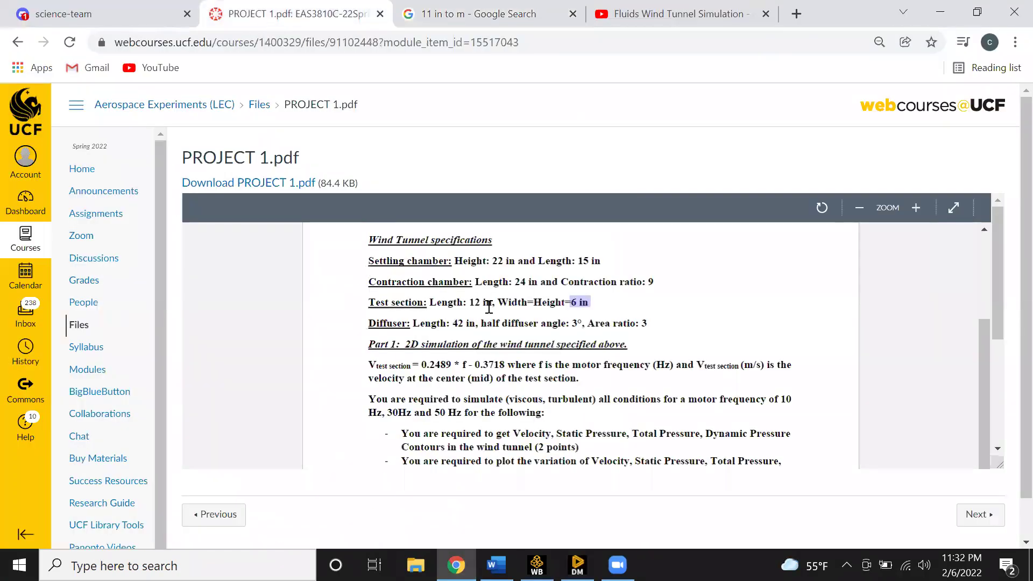
{"action": "left_click_drag", "start_coordinate": [466, 302], "coordinate": [500, 310]}
{"action": "left_click", "coordinate": [577, 563]}
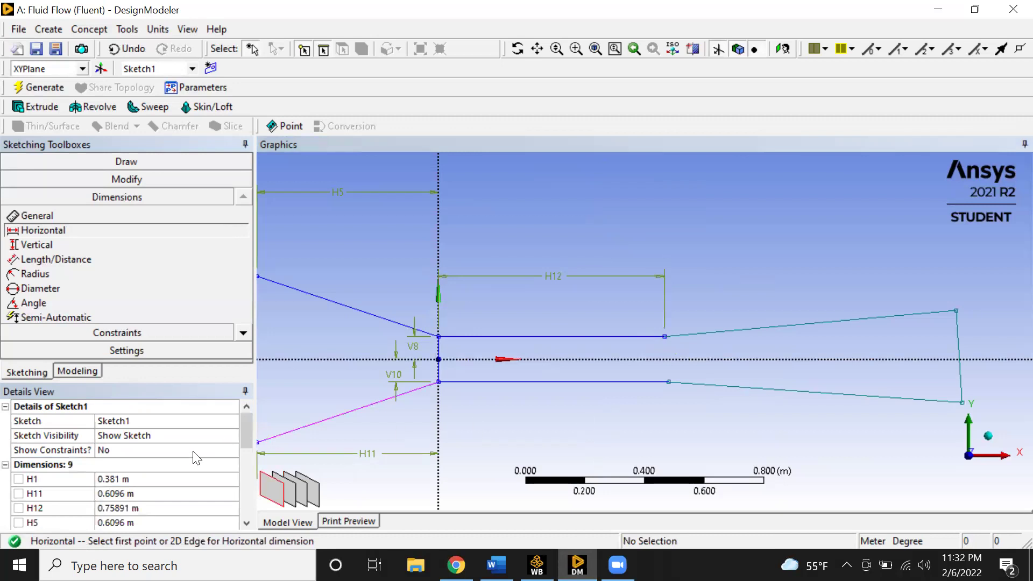
{"action": "scroll", "coordinate": [134, 474], "scroll_direction": "down", "scroll_amount": 1}
{"action": "left_click", "coordinate": [107, 479]}
{"action": "type", "text": "0.3048"}
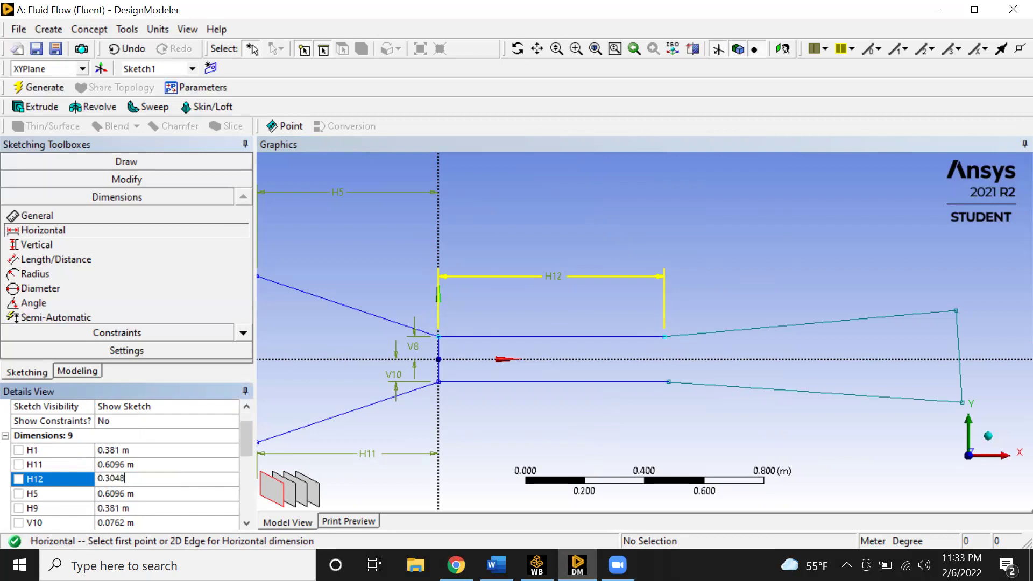
{"action": "key", "text": "Return"}
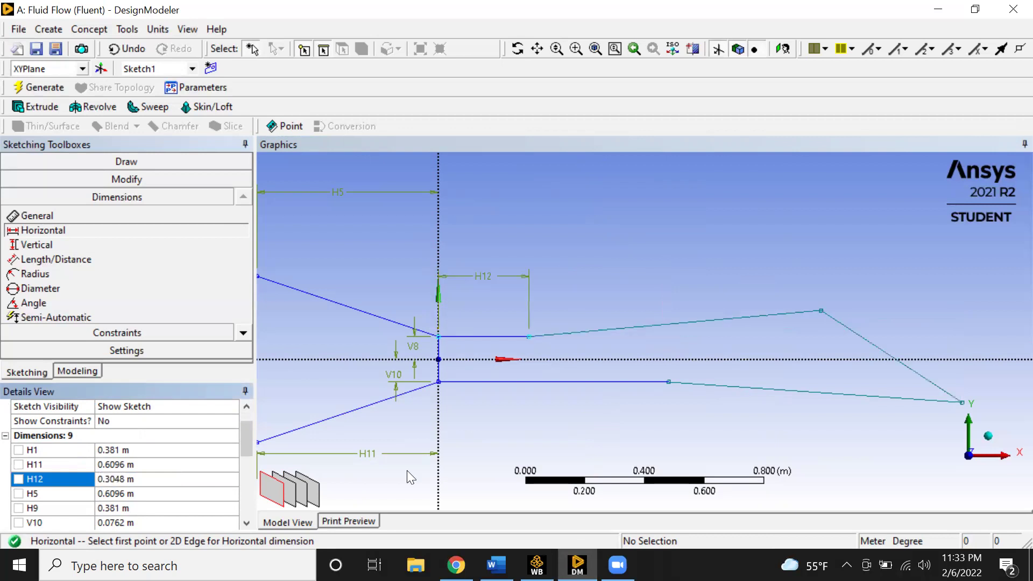
Dimension the test section's lower wall horizontally below the line, and set its length to 0.3048 m
{"action": "left_click", "coordinate": [668, 382]}
{"action": "left_click", "coordinate": [514, 412]}
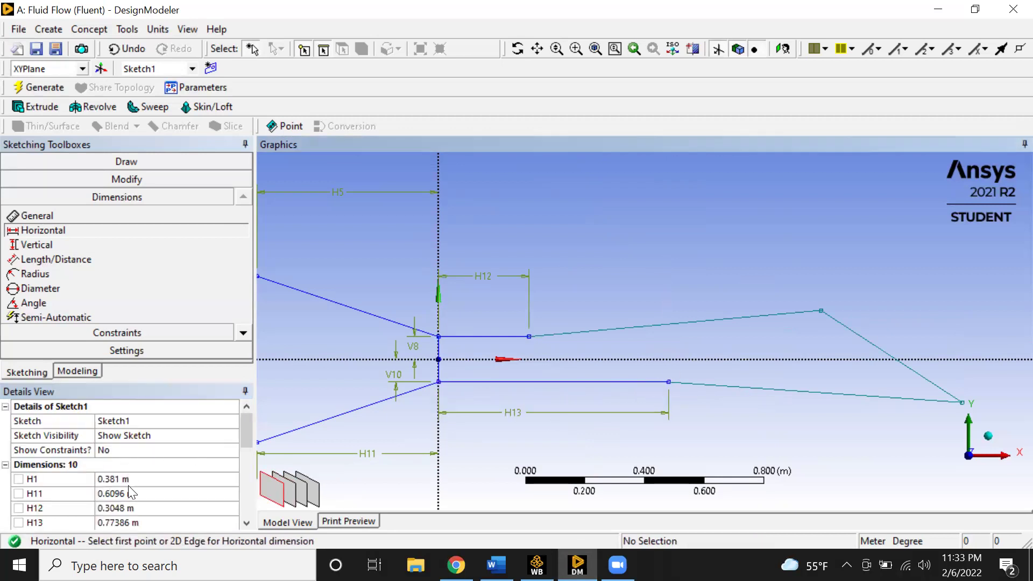
{"action": "left_click", "coordinate": [129, 517]}
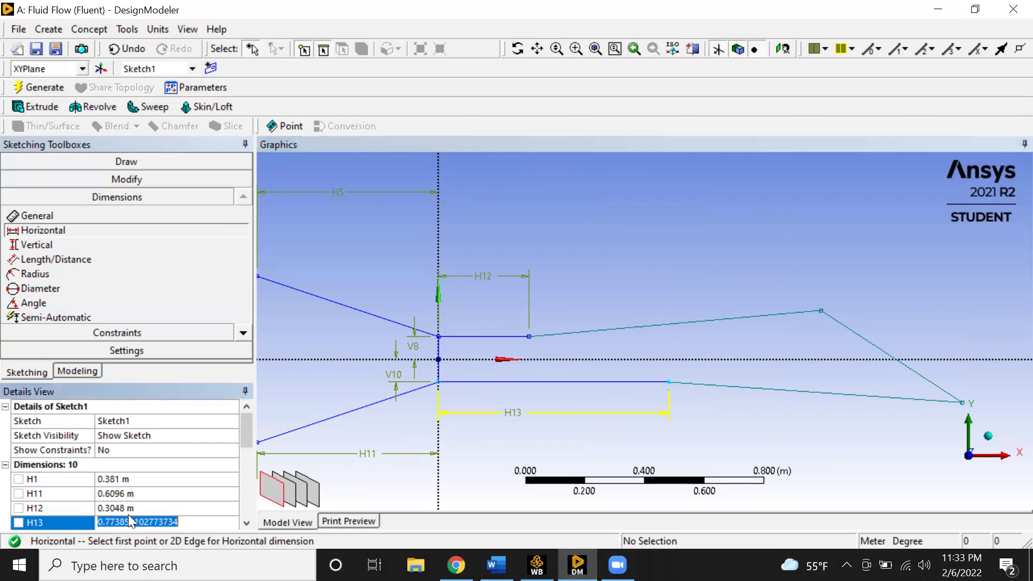
{"action": "type", "text": "0.3048"}
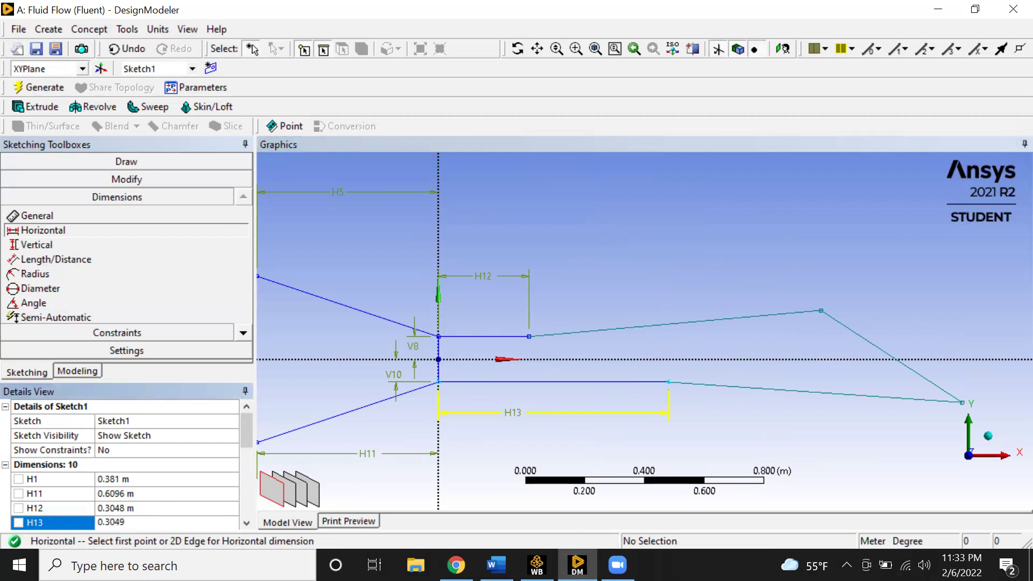
{"action": "key", "text": "Return"}
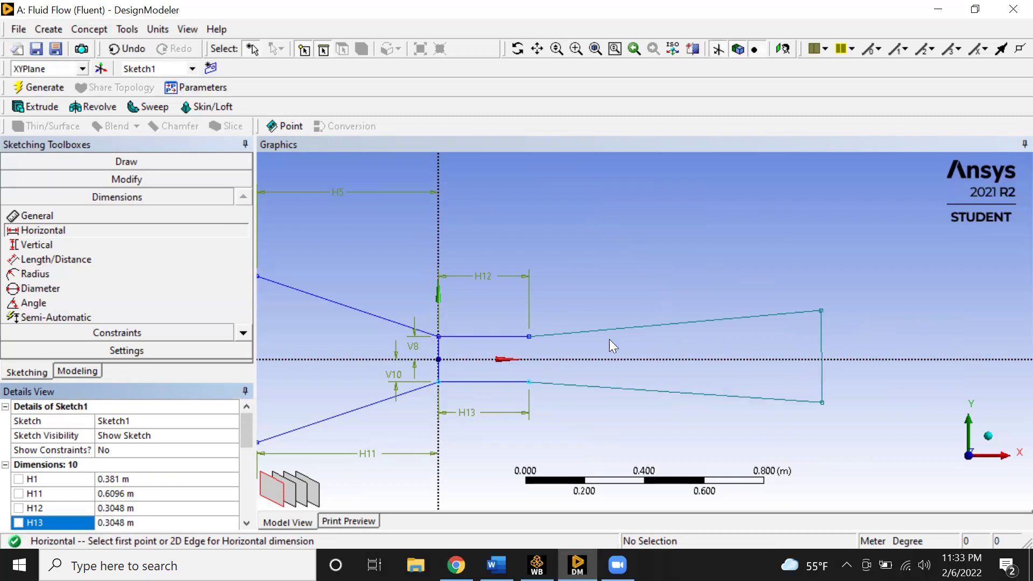
Add a horizontal dimension between the two ends of the diffuser's upper wall, placed above the profile
{"action": "left_click", "coordinate": [528, 336]}
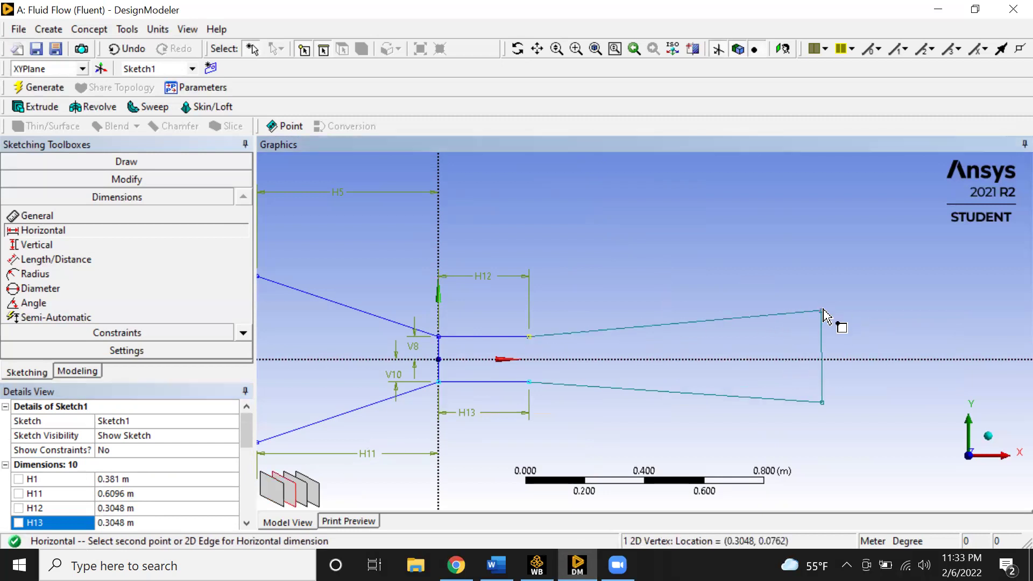
{"action": "left_click", "coordinate": [822, 310]}
{"action": "left_click", "coordinate": [682, 237]}
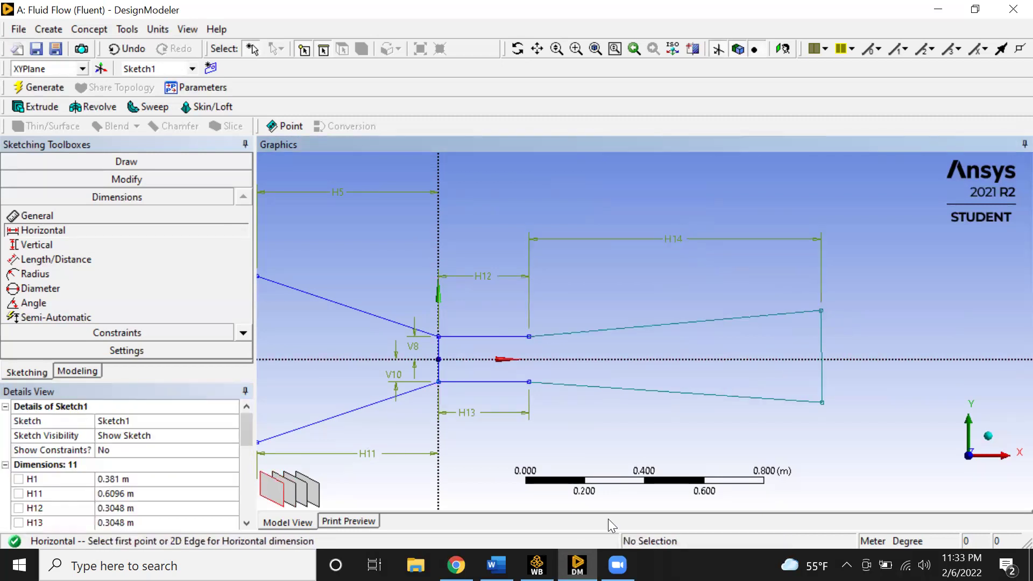
Check the diffuser length in the project specifications in Chrome, and set the diffuser's upper wall dimension to 1.0668 m in DesignModeler
{"action": "key", "text": "alt+Tab"}
{"action": "left_click_drag", "start_coordinate": [453, 323], "coordinate": [484, 323]}
{"action": "key", "text": "alt+Tab"}
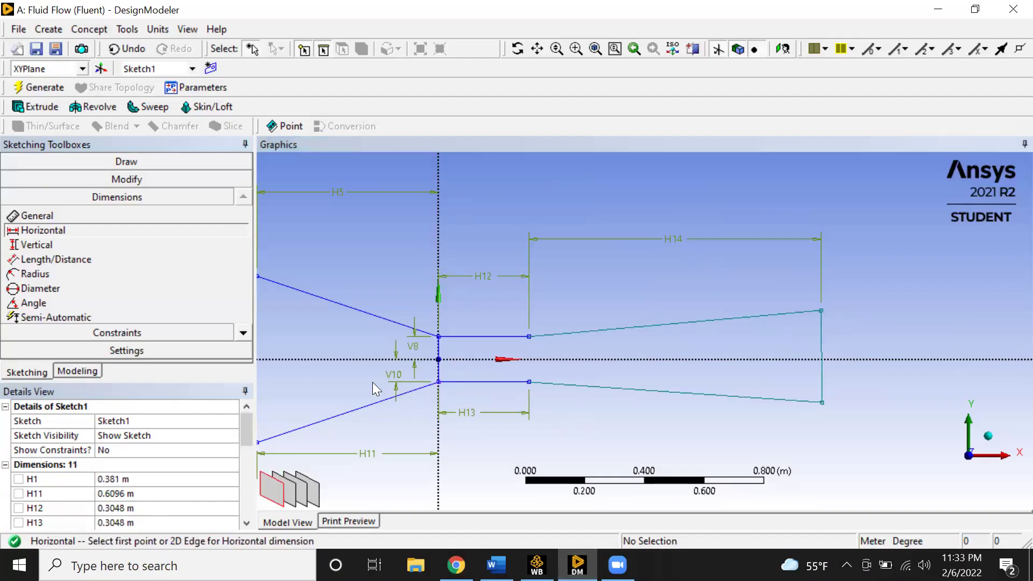
{"action": "scroll", "coordinate": [116, 489], "scroll_direction": "down", "scroll_amount": 1}
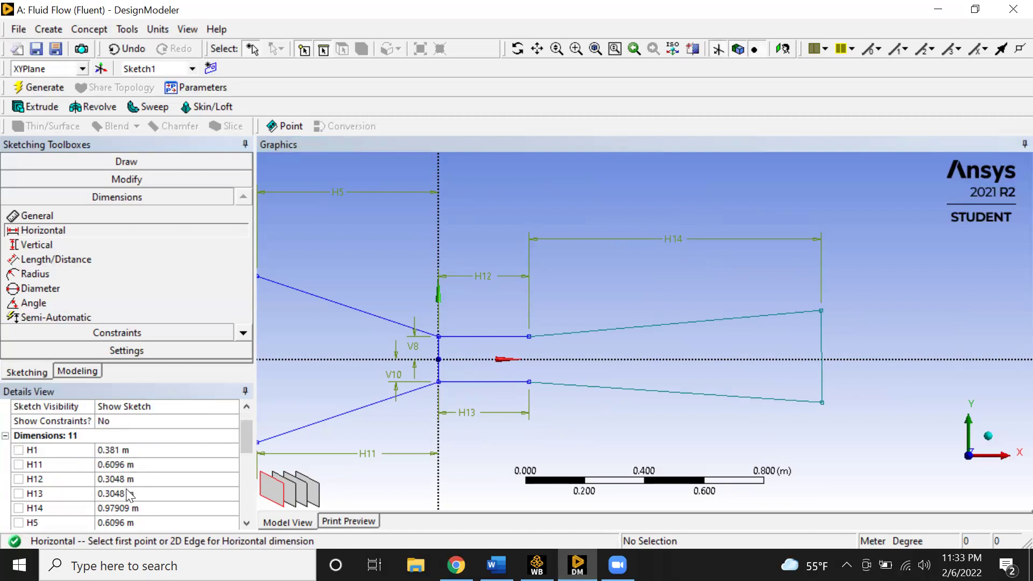
{"action": "left_click", "coordinate": [135, 508]}
{"action": "type", "text": "1.0668"}
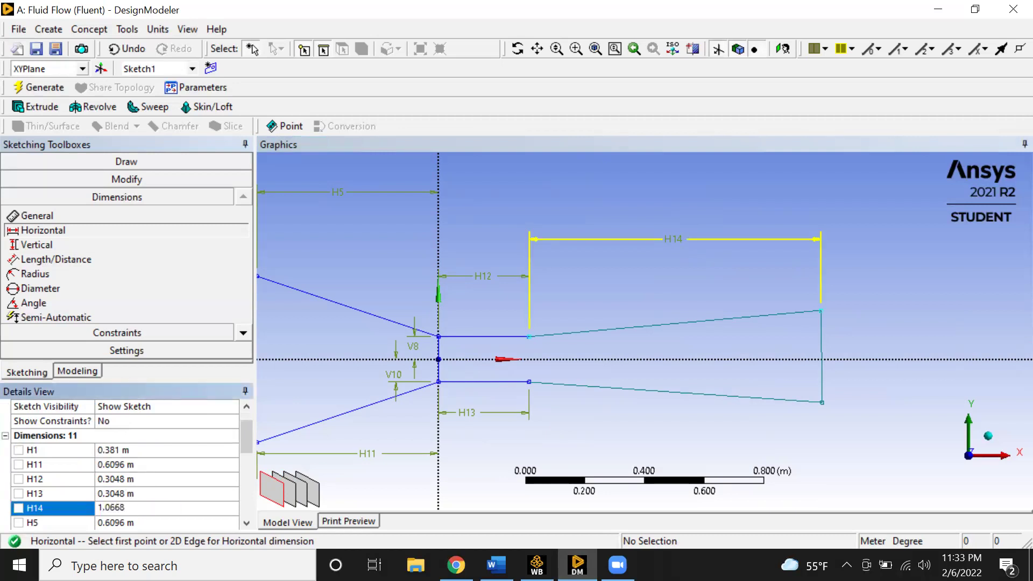
{"action": "key", "text": "Return"}
Dimension the diffuser's lower wall horizontally below the line, set it to 1.0668 m, and leave the dimension command
{"action": "left_click", "coordinate": [532, 384]}
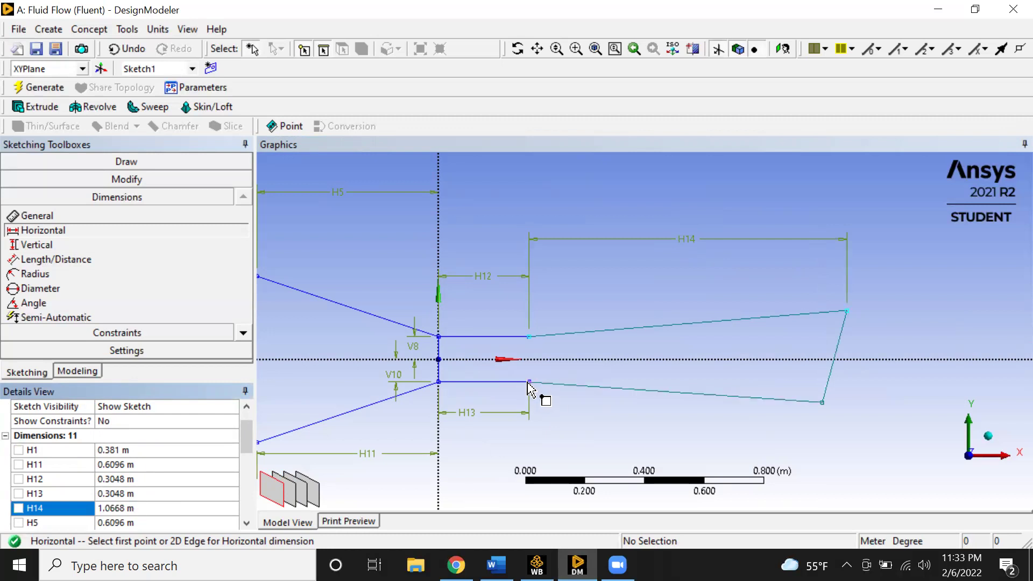
{"action": "left_click", "coordinate": [822, 403]}
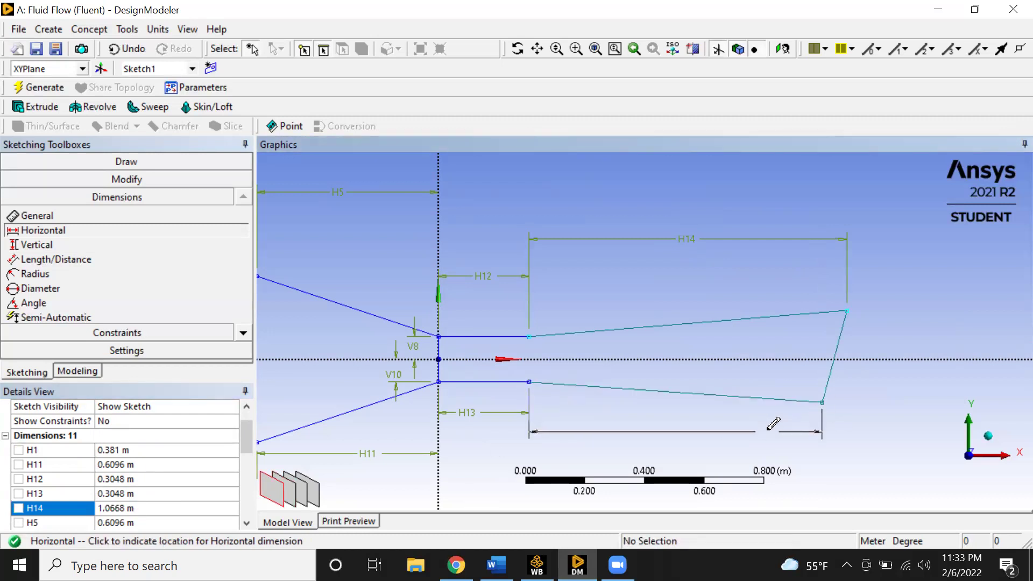
{"action": "left_click", "coordinate": [775, 430]}
{"action": "scroll", "coordinate": [147, 503], "scroll_direction": "down", "scroll_amount": 1}
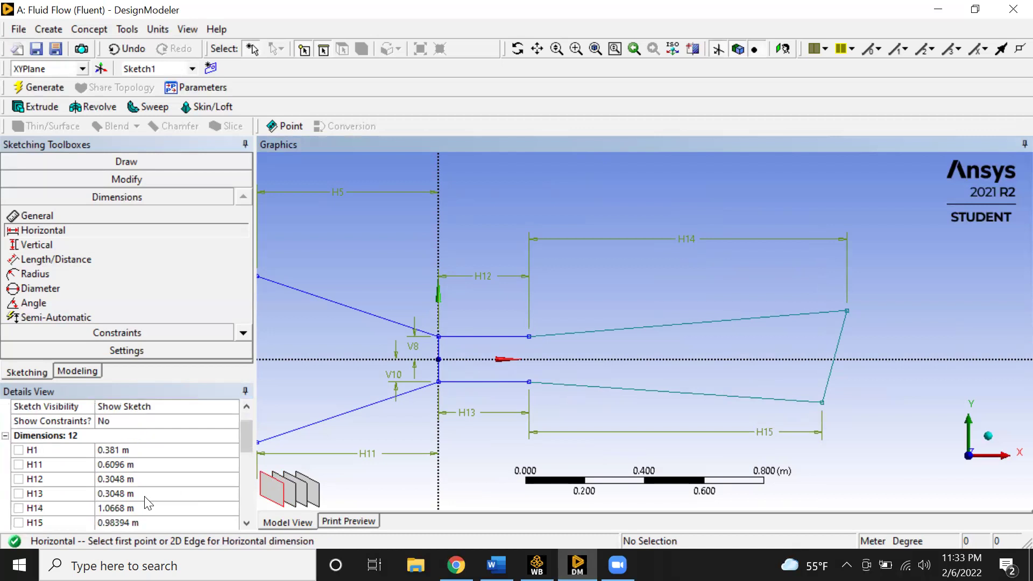
{"action": "left_click", "coordinate": [134, 523]}
{"action": "type", "text": "1.06"}
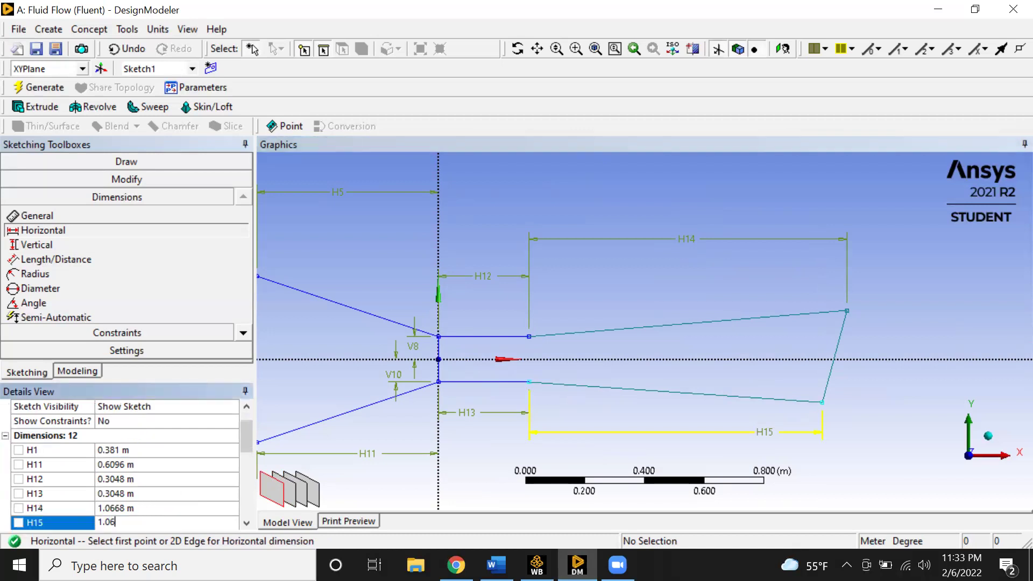
{"action": "type", "text": "68"}
{"action": "key", "text": "Return"}
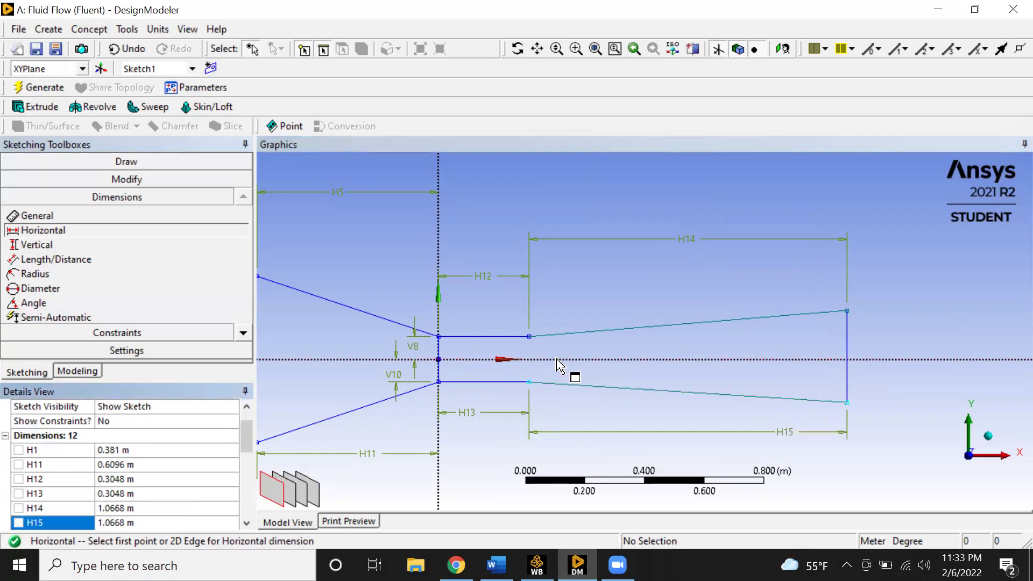
{"action": "scroll", "coordinate": [612, 403], "scroll_direction": "down", "scroll_amount": 2}
{"action": "scroll", "coordinate": [567, 397], "scroll_direction": "up", "scroll_amount": 3}
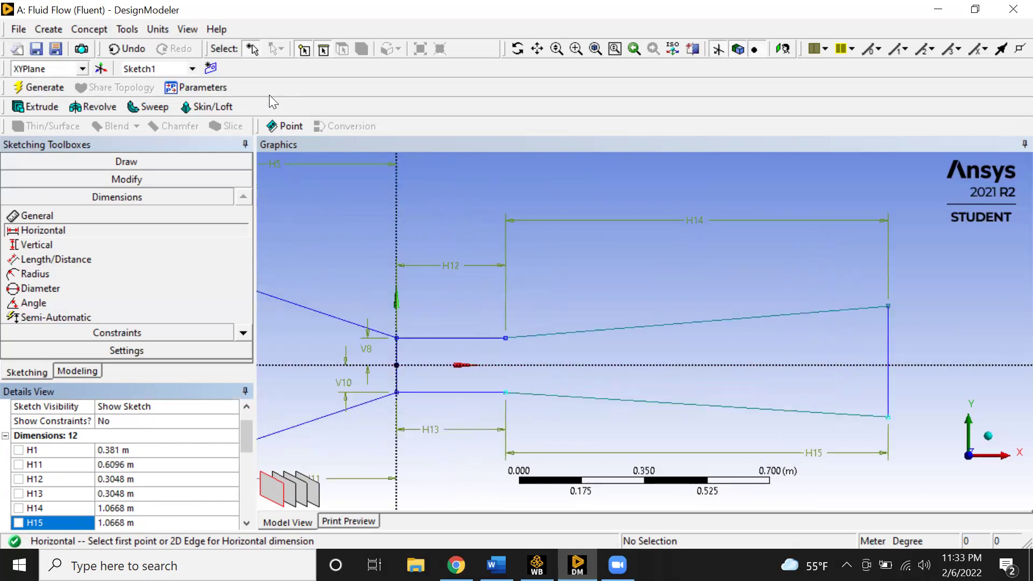
{"action": "left_click", "coordinate": [252, 49]}
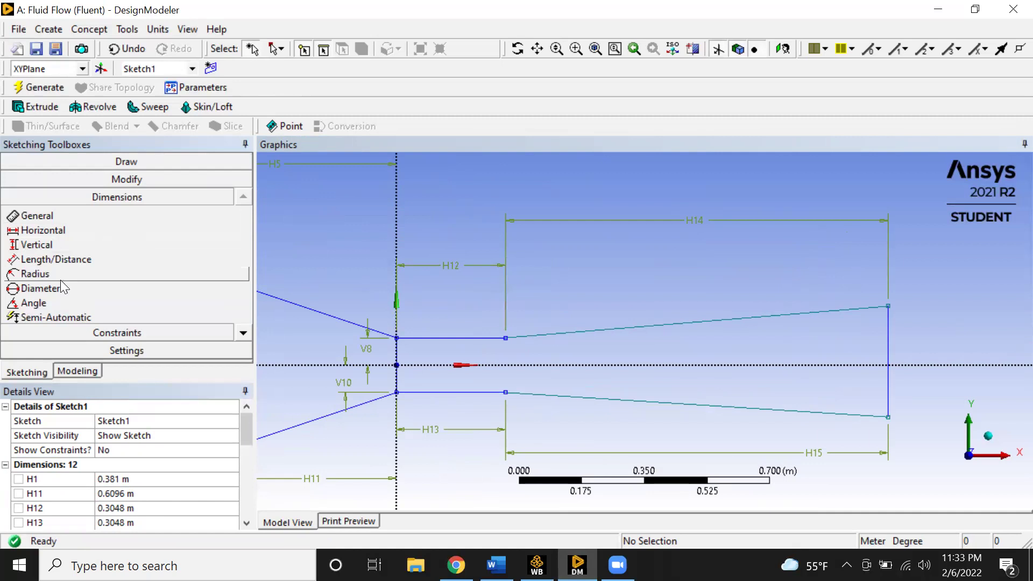
Add an angle dimension between the diffuser's upper wall and the horizontal axis, choosing the acute alternate angle inside the diffuser
{"action": "left_click", "coordinate": [62, 303]}
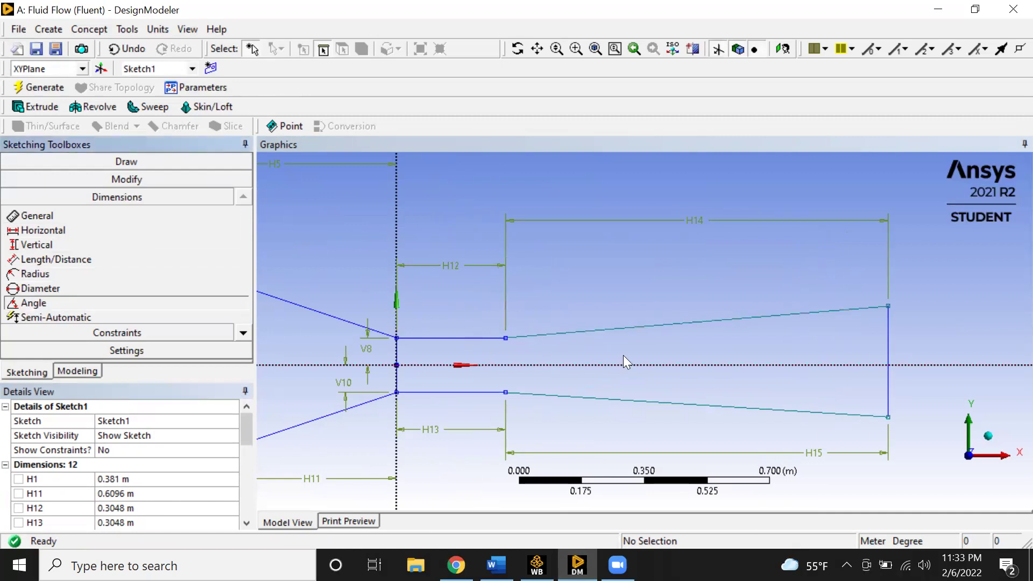
{"action": "left_click", "coordinate": [636, 329]}
{"action": "left_click", "coordinate": [668, 365]}
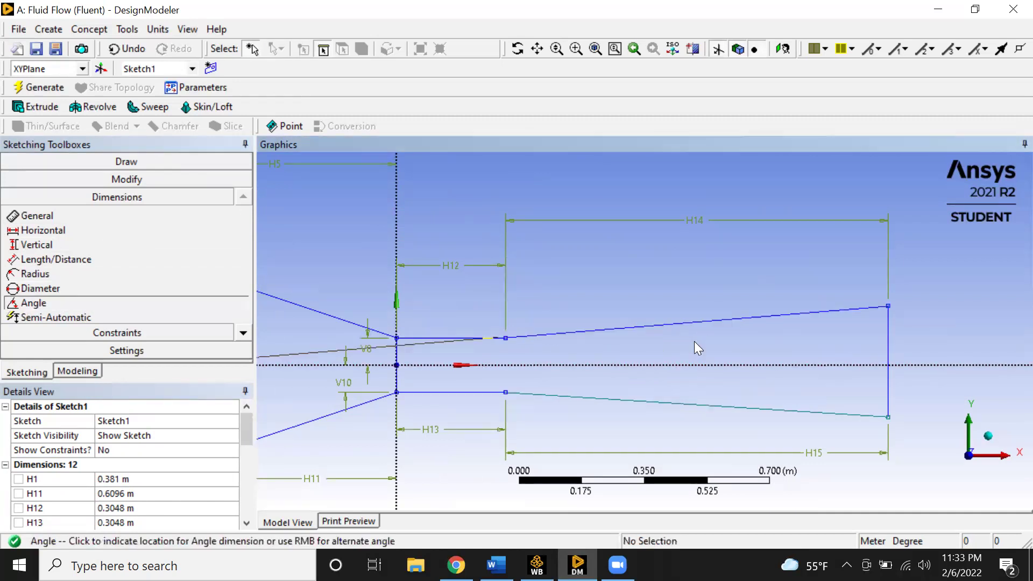
{"action": "right_click", "coordinate": [694, 341]}
{"action": "left_click", "coordinate": [729, 333]}
{"action": "right_click", "coordinate": [709, 347]}
{"action": "left_click", "coordinate": [744, 128]}
{"action": "right_click", "coordinate": [739, 349]}
{"action": "left_click", "coordinate": [760, 132]}
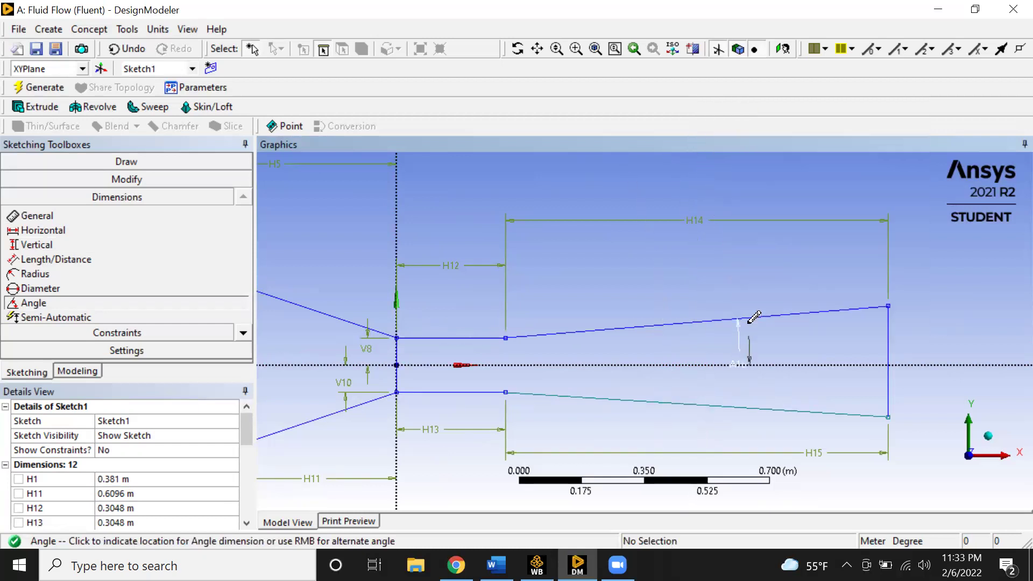
{"action": "left_click", "coordinate": [808, 330]}
Set the angle of the diffuser's upper wall to 3°
{"action": "left_click", "coordinate": [130, 478]}
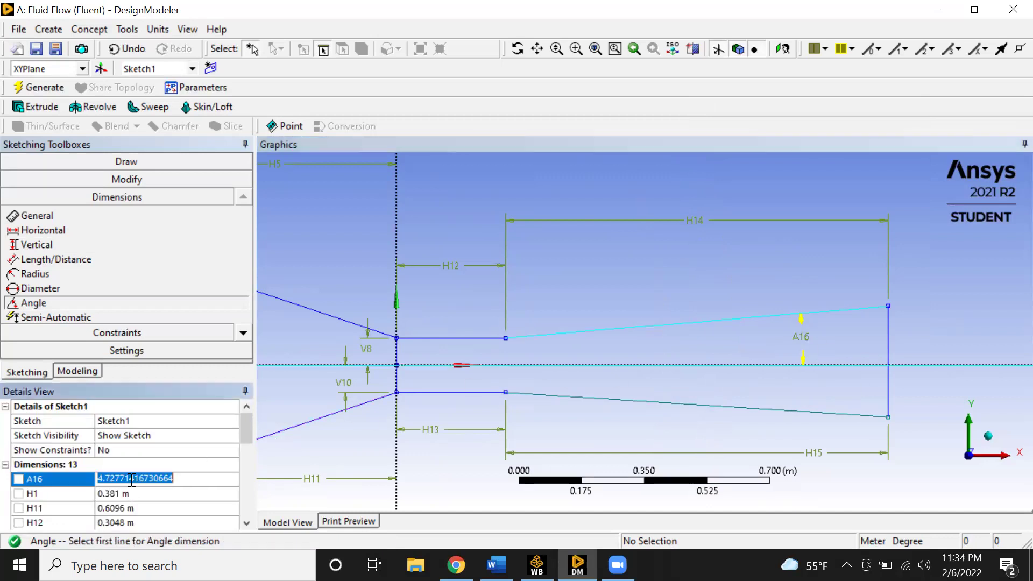
{"action": "type", "text": "3"}
{"action": "key", "text": "Return"}
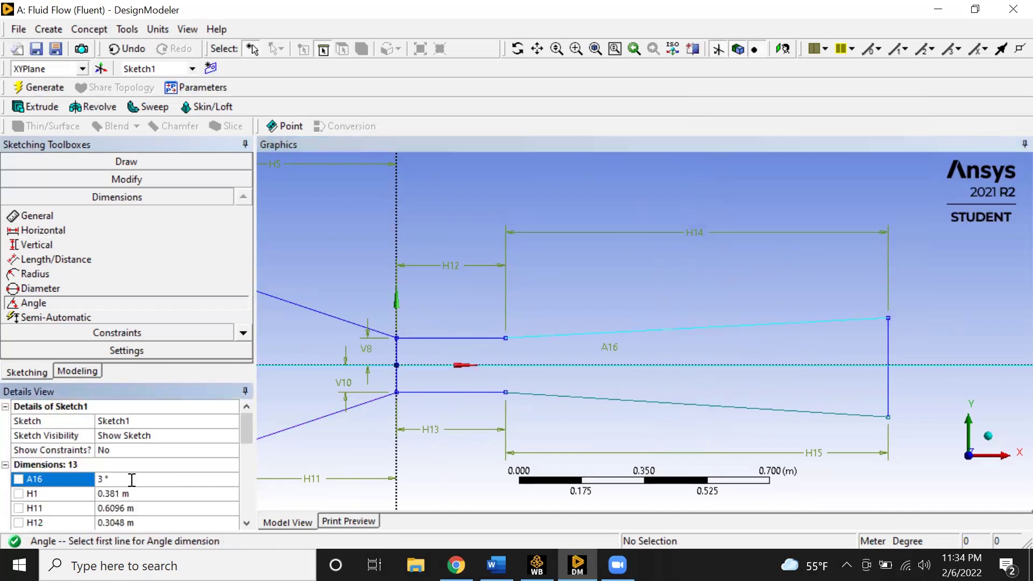
{"action": "left_click", "coordinate": [651, 403]}
{"action": "left_click", "coordinate": [673, 365]}
{"action": "right_click", "coordinate": [724, 392]}
{"action": "left_click", "coordinate": [777, 176]}
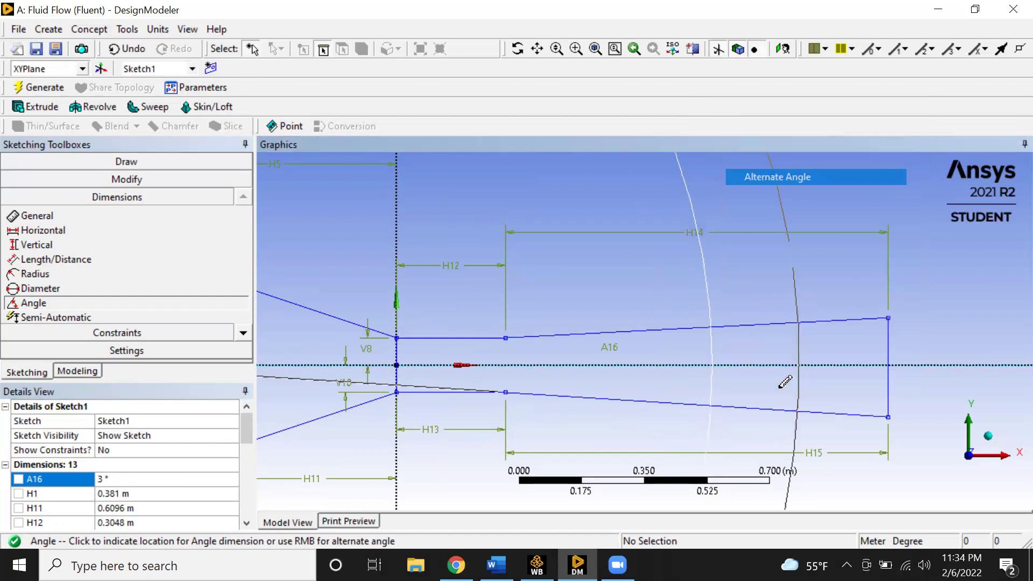
{"action": "right_click", "coordinate": [769, 366]}
{"action": "left_click", "coordinate": [804, 170]}
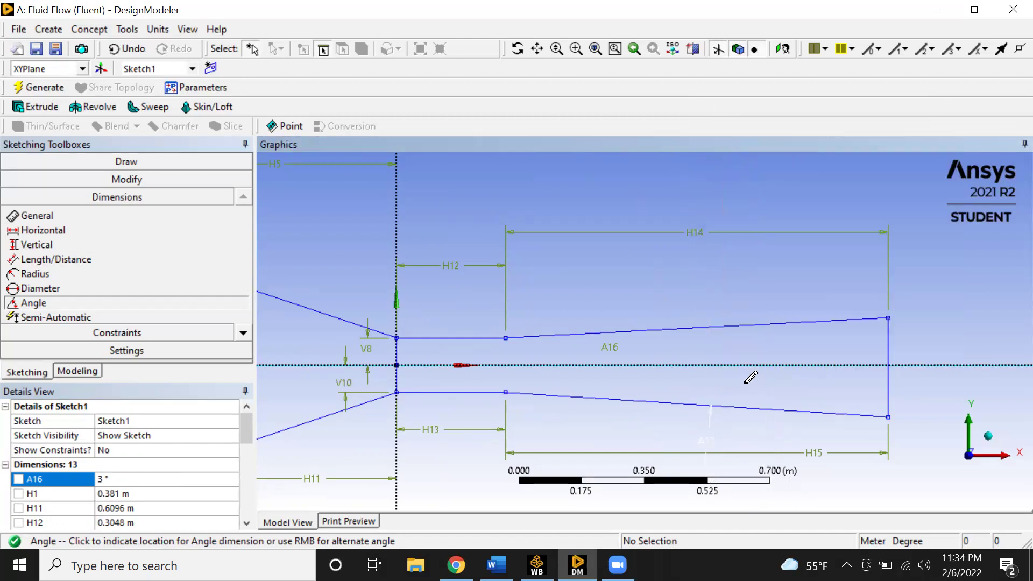
{"action": "left_click", "coordinate": [800, 385]}
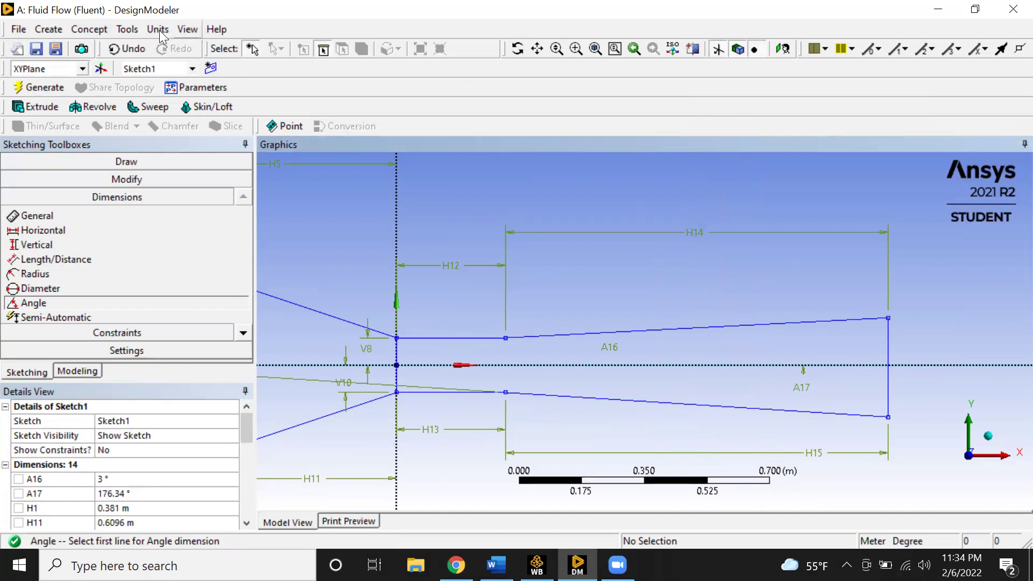
{"action": "left_click", "coordinate": [125, 48]}
Dimension the acute angle between the diffuser's lower wall and the horizontal axis, and set it to 3°
{"action": "left_click", "coordinate": [735, 406]}
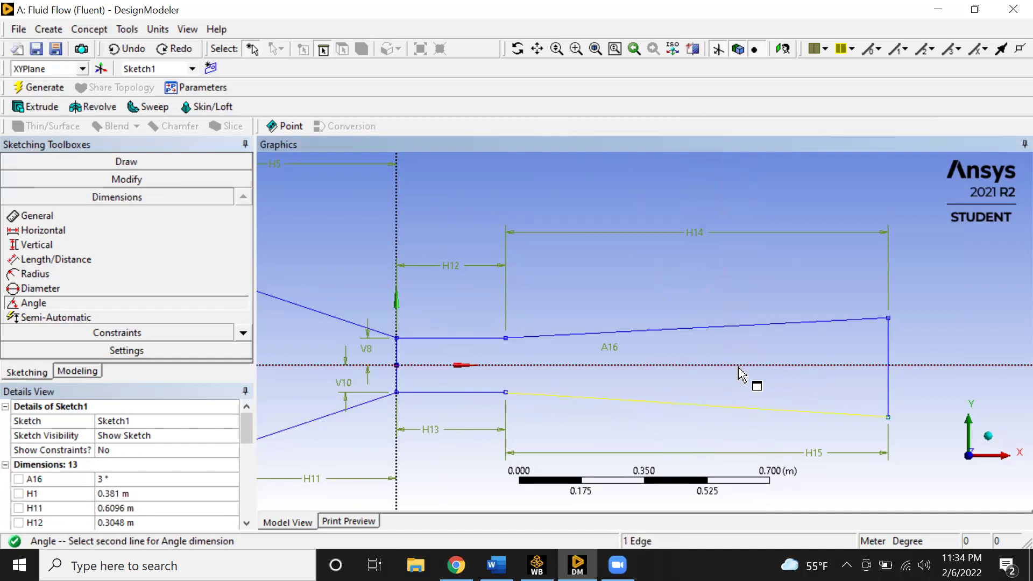
{"action": "left_click", "coordinate": [783, 366]}
{"action": "left_click", "coordinate": [775, 387]}
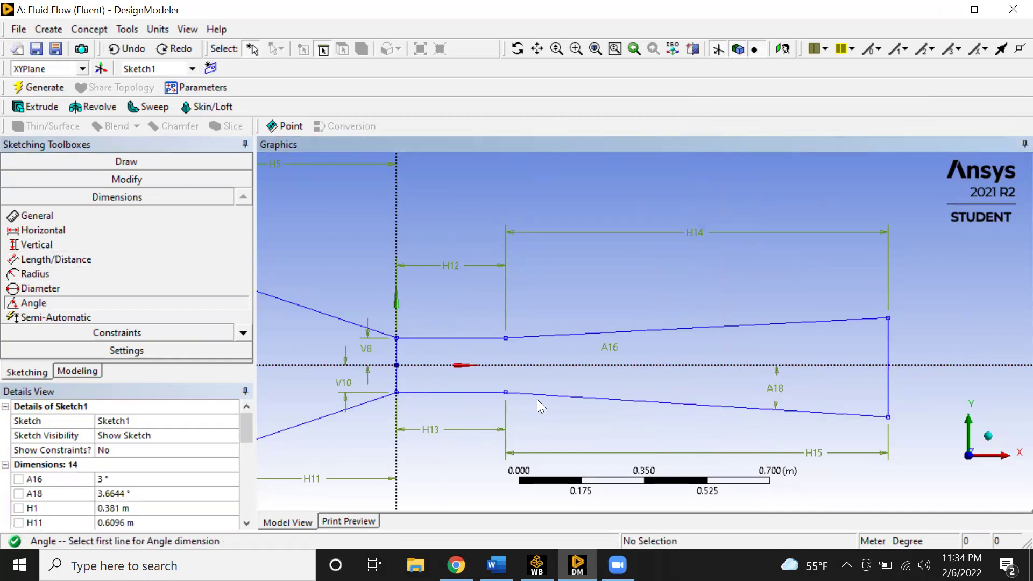
{"action": "left_click", "coordinate": [142, 494]}
{"action": "type", "text": "3"}
{"action": "key", "text": "Return"}
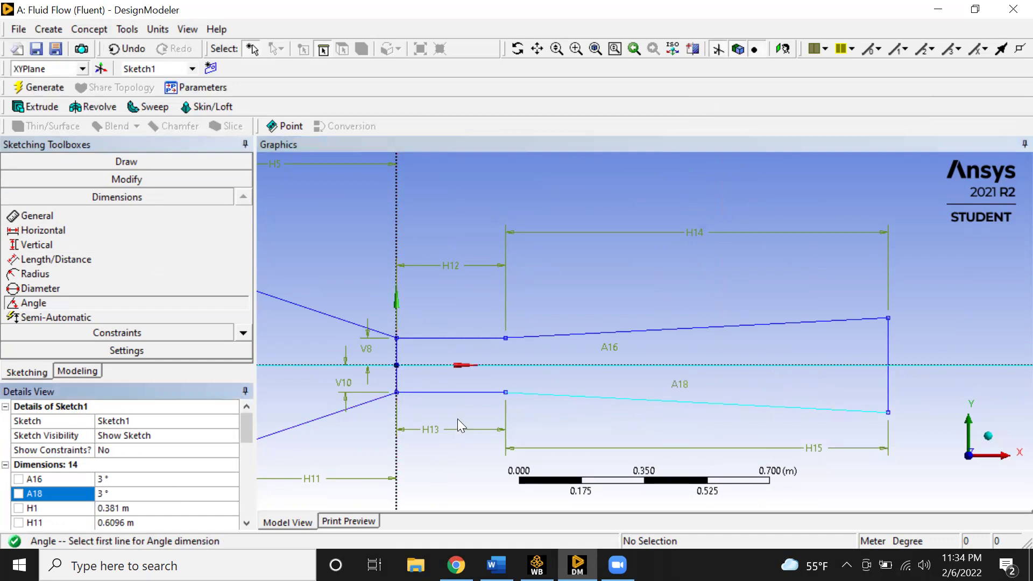
Leave the angle dimension command and delete the vertical sketch line at the origin, between the contraction and the test section
{"action": "scroll", "coordinate": [458, 420], "scroll_direction": "down", "scroll_amount": 5}
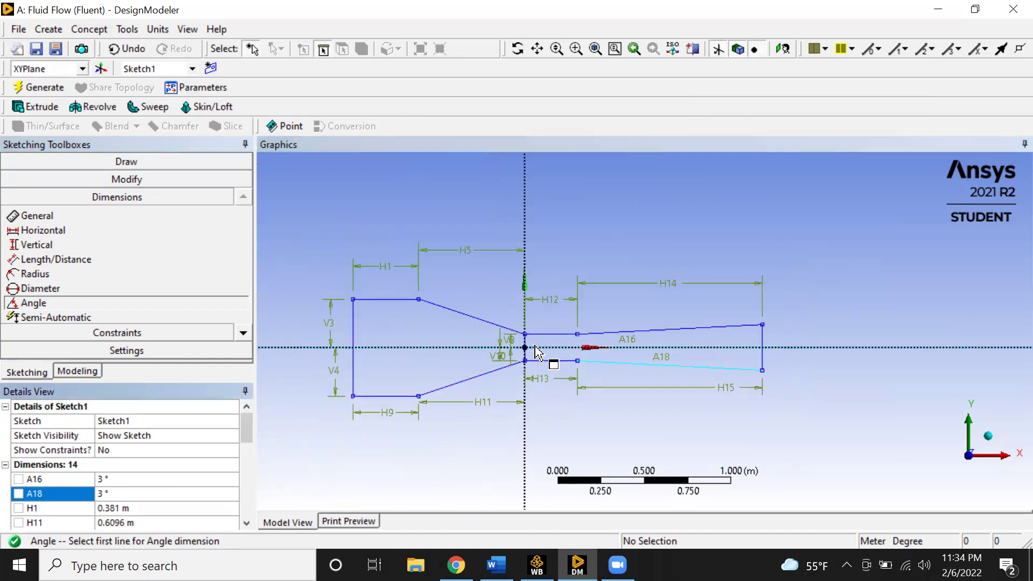
{"action": "scroll", "coordinate": [536, 352], "scroll_direction": "up", "scroll_amount": 5}
{"action": "left_click", "coordinate": [537, 48]}
{"action": "left_click_drag", "start_coordinate": [524, 284], "coordinate": [692, 330]}
{"action": "scroll", "coordinate": [712, 316], "scroll_direction": "up", "scroll_amount": 1}
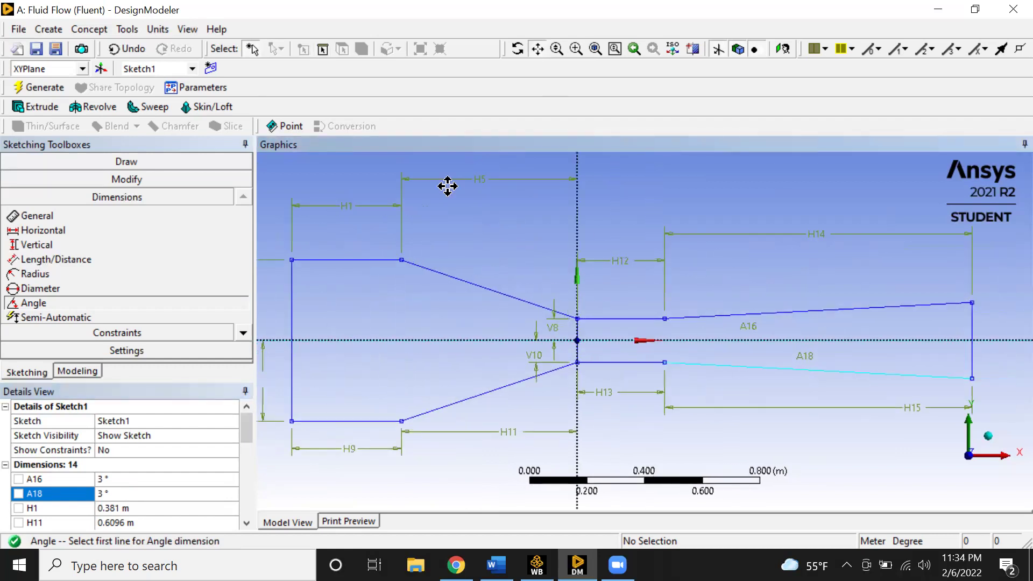
{"action": "left_click", "coordinate": [250, 49]}
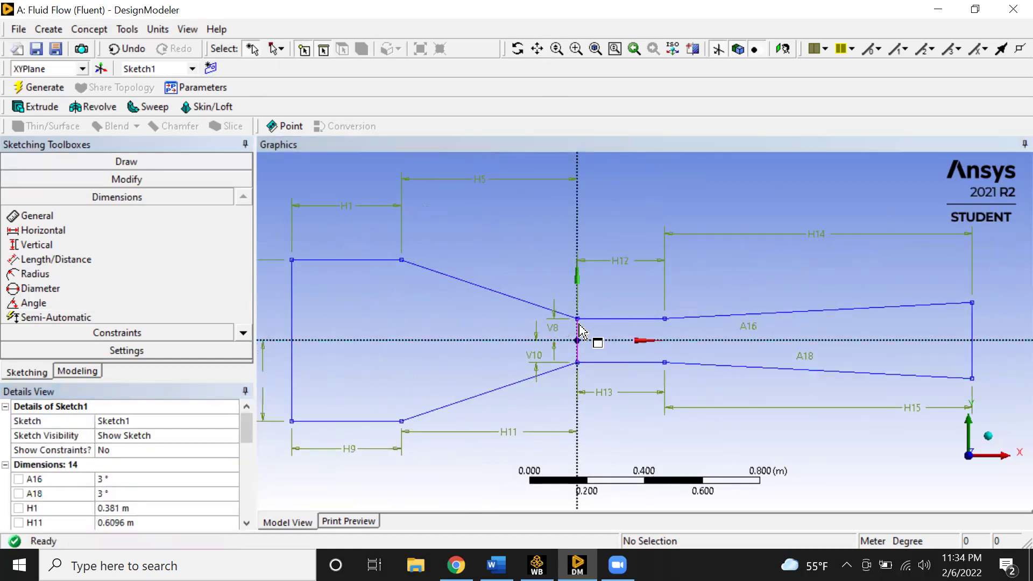
{"action": "left_click", "coordinate": [578, 327]}
{"action": "right_click", "coordinate": [579, 326]}
{"action": "left_click", "coordinate": [605, 297]}
Create a surface from the wind tunnel sketch with Surfaces From Sketches, using the Add Material operation, and generate it
{"action": "scroll", "coordinate": [646, 372], "scroll_direction": "down", "scroll_amount": 2}
{"action": "scroll", "coordinate": [654, 340], "scroll_direction": "down", "scroll_amount": 2}
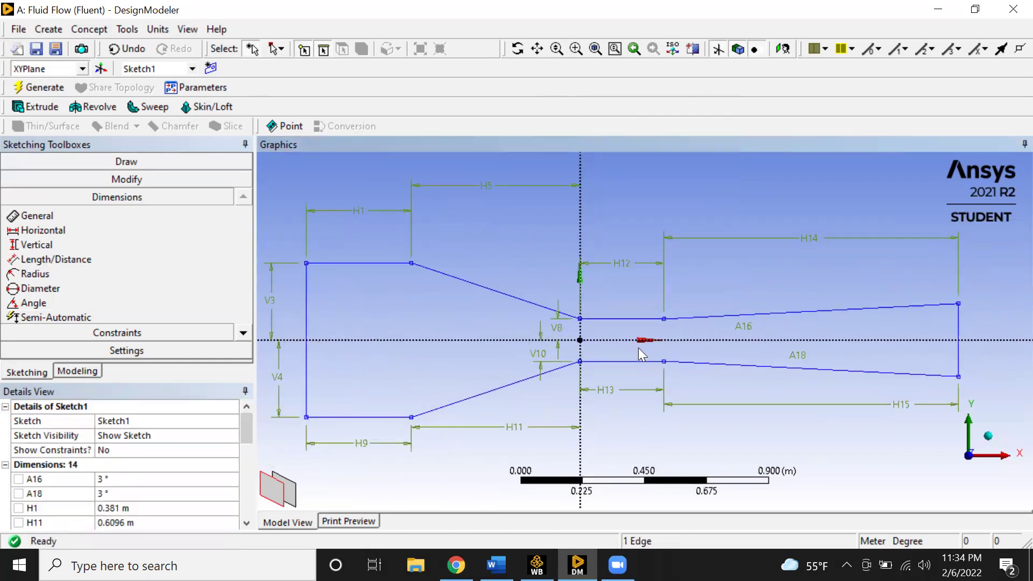
{"action": "left_click", "coordinate": [86, 29]}
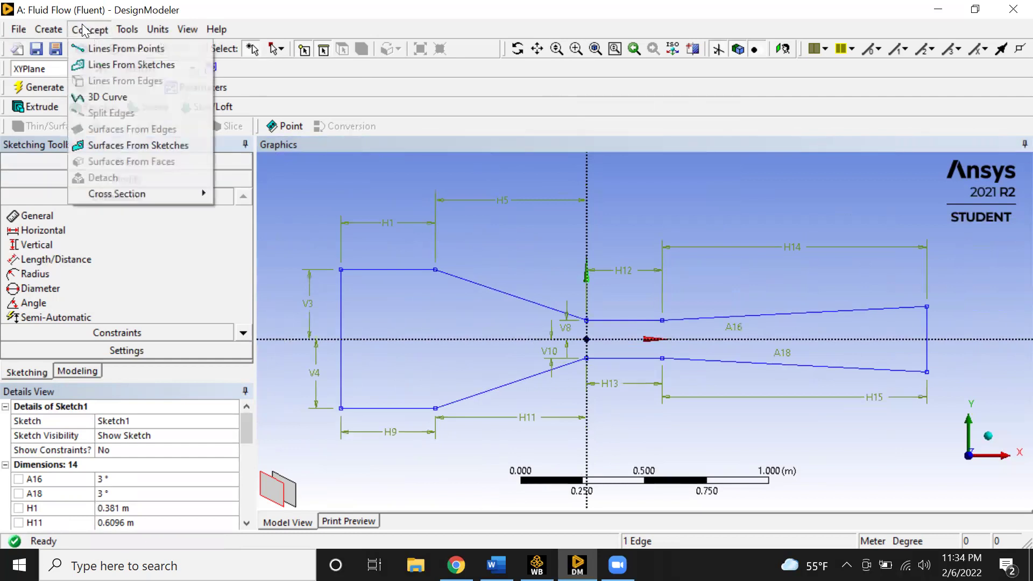
{"action": "left_click", "coordinate": [113, 146]}
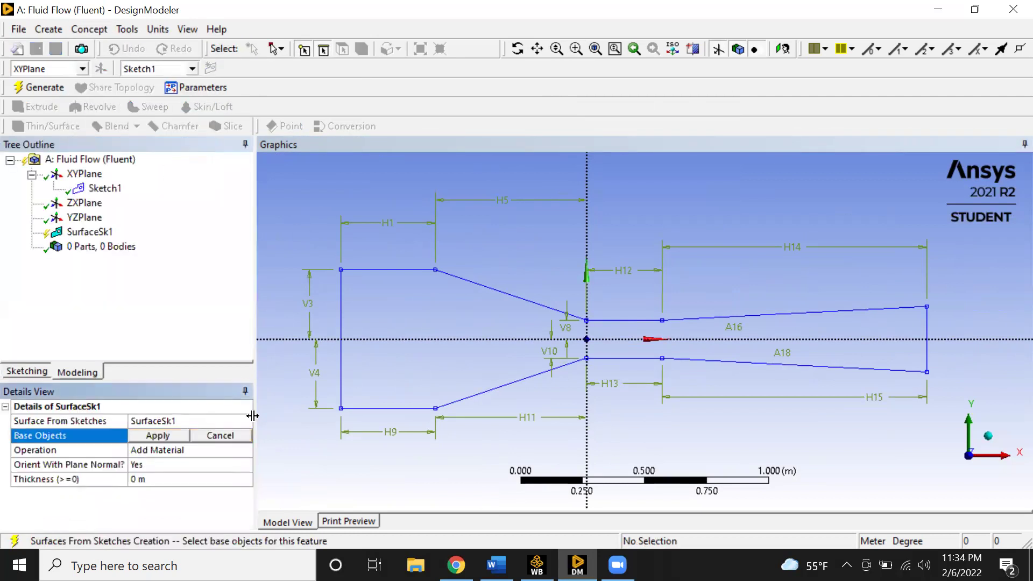
{"action": "mouse_move", "coordinate": [396, 343]}
{"action": "left_mouse_down"}
{"action": "mouse_move", "coordinate": [495, 369]}
{"action": "mouse_move", "coordinate": [615, 350]}
{"action": "mouse_move", "coordinate": [846, 349]}
{"action": "mouse_move", "coordinate": [958, 326]}
{"action": "left_mouse_up"}
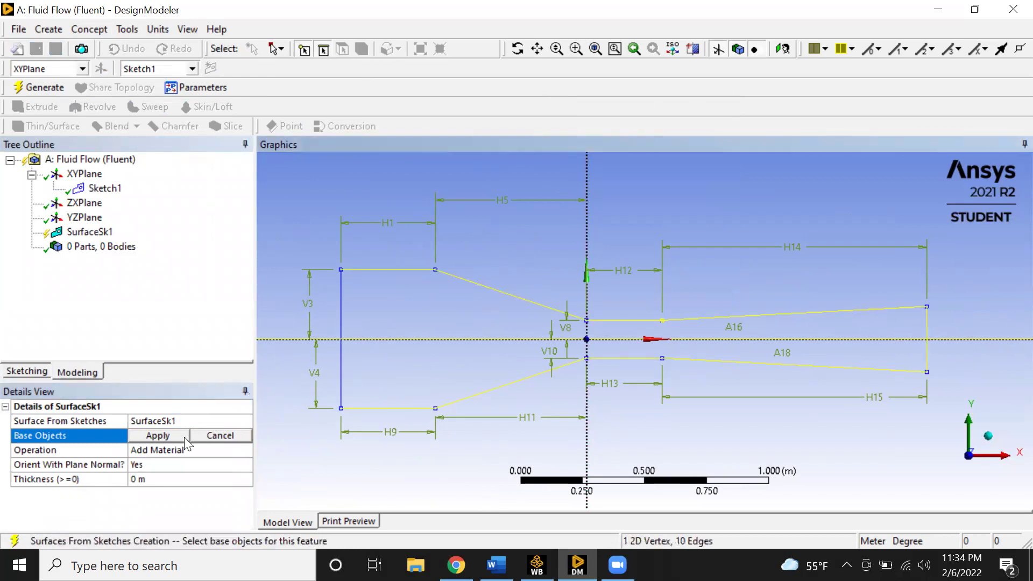
{"action": "left_click", "coordinate": [162, 436]}
{"action": "left_click", "coordinate": [40, 87]}
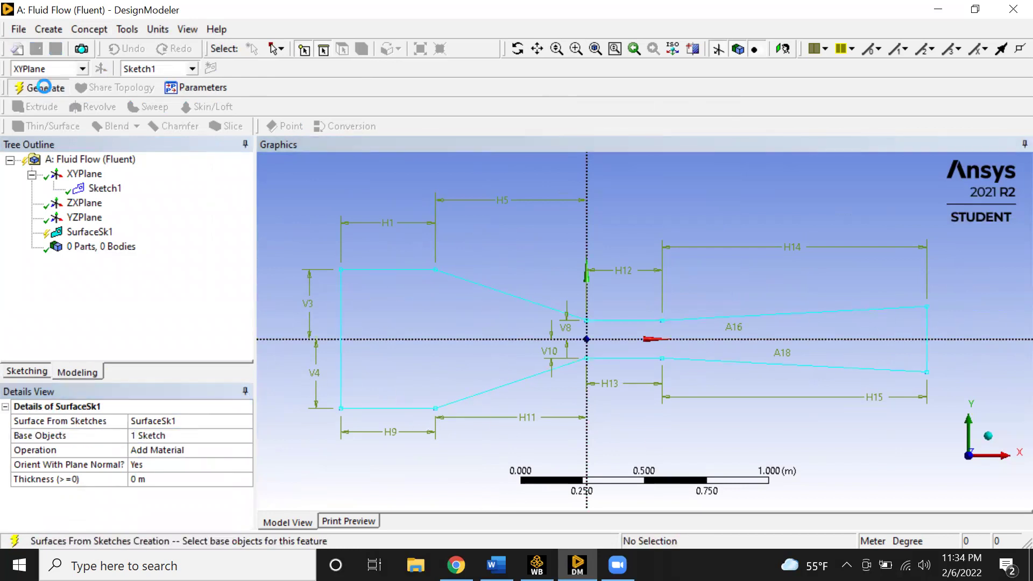
{"action": "scroll", "coordinate": [554, 344], "scroll_direction": "up", "scroll_amount": 3}
{"action": "scroll", "coordinate": [554, 345], "scroll_direction": "down", "scroll_amount": 5}
{"action": "scroll", "coordinate": [554, 344], "scroll_direction": "up", "scroll_amount": 1}
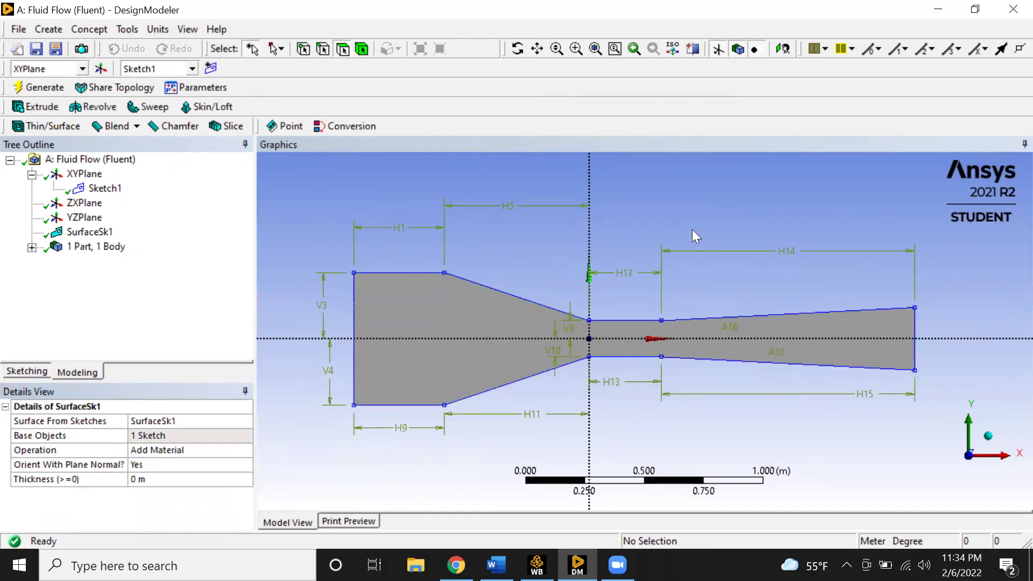
Switch to Workbench, open the Mesh cell of the Fluid Flow (Fluent) system, and agree to read the upstream data
{"action": "left_click", "coordinate": [938, 9]}
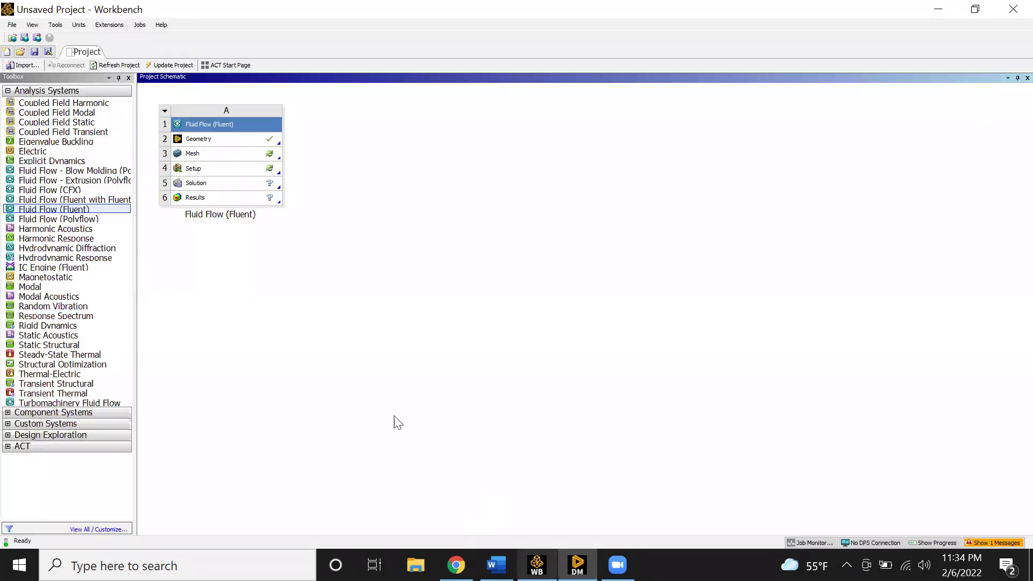
{"action": "double_click", "coordinate": [240, 156]}
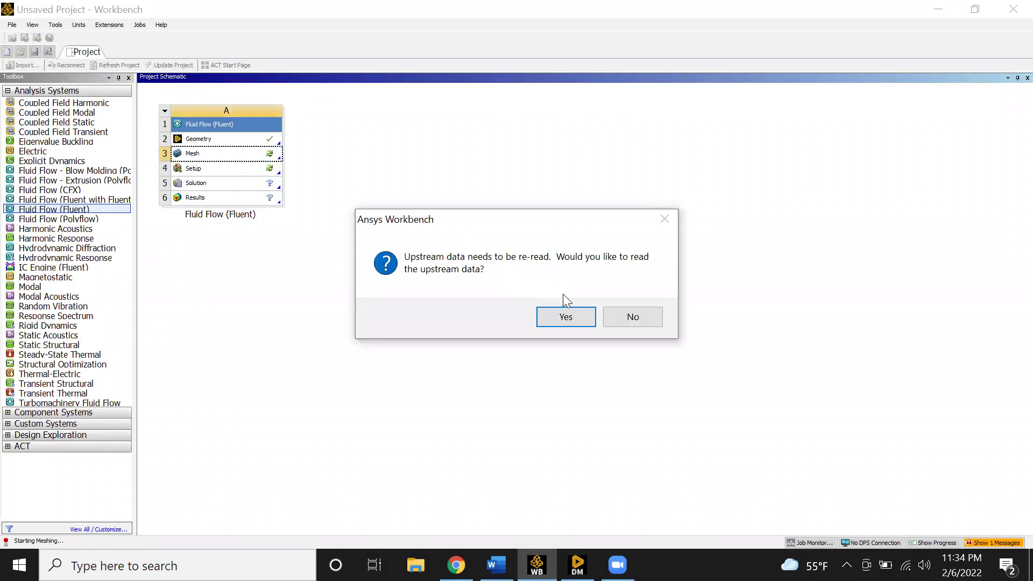
{"action": "left_click", "coordinate": [565, 317]}
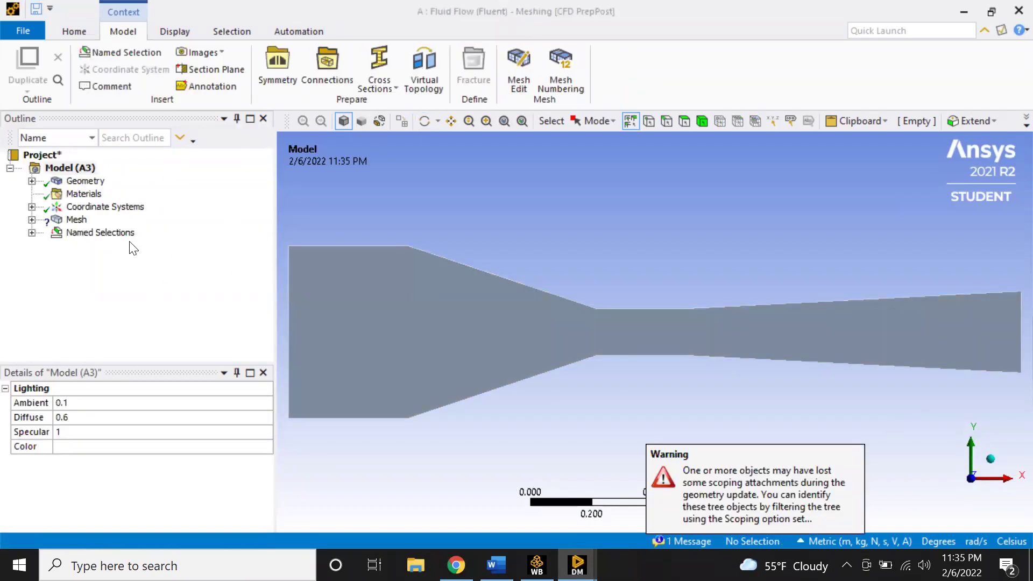
Delete the leftover Named Selections group from the meshing model
{"action": "left_click", "coordinate": [87, 232]}
{"action": "right_click", "coordinate": [90, 234]}
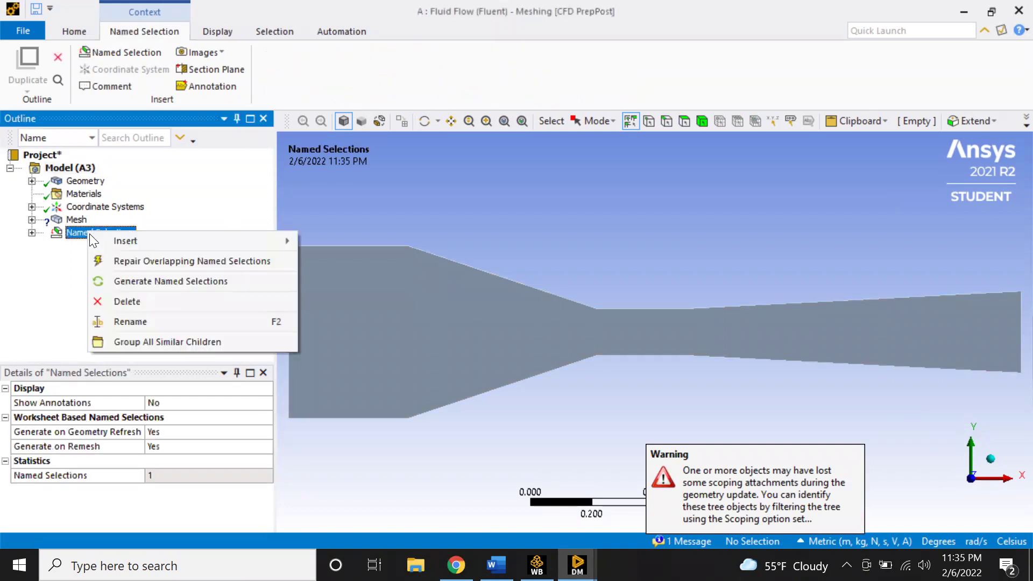
{"action": "left_click", "coordinate": [153, 300]}
{"action": "left_click", "coordinate": [521, 340]}
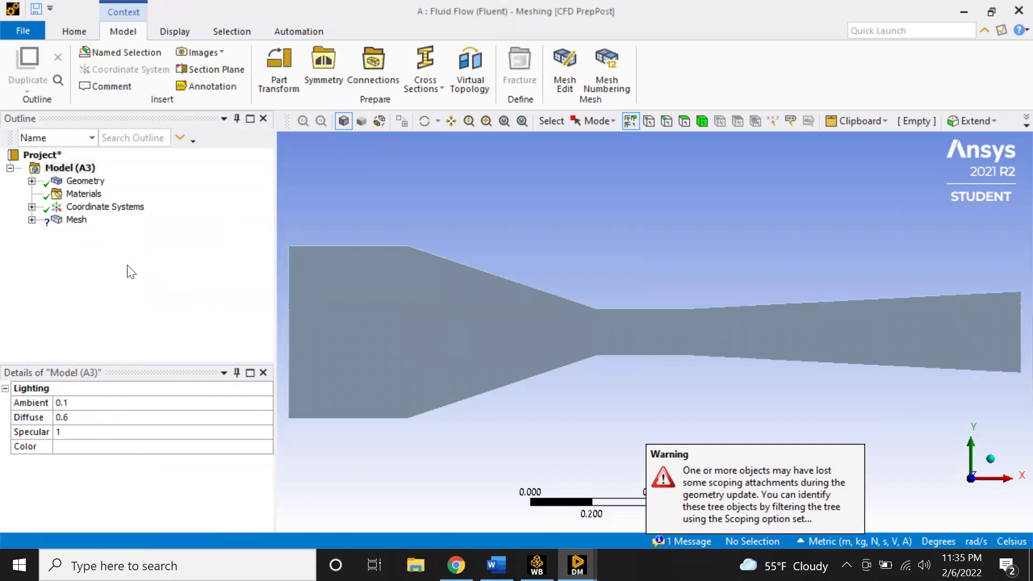
Insert a new mesh method under Mesh, and delete the old All Triangles Method that has no geometry assigned
{"action": "right_click", "coordinate": [71, 224]}
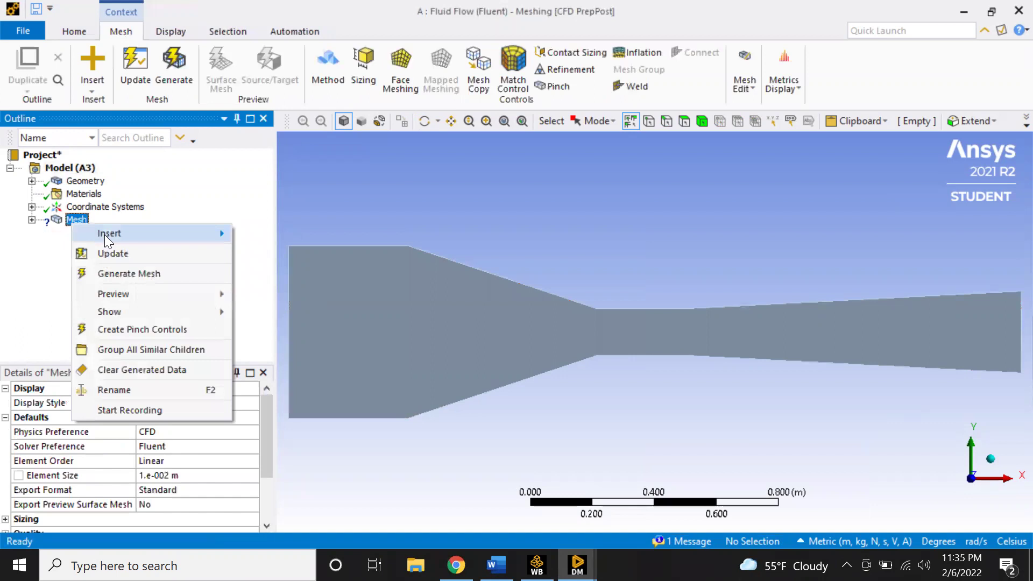
{"action": "mouse_move", "coordinate": [104, 234]}
{"action": "left_click", "coordinate": [288, 198]}
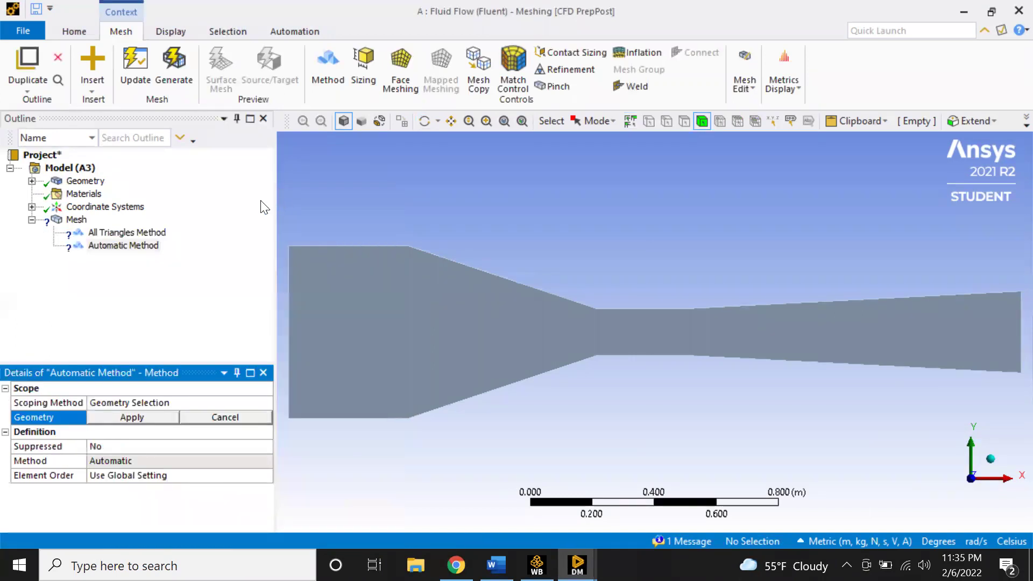
{"action": "right_click", "coordinate": [129, 233]}
{"action": "left_click", "coordinate": [161, 450]}
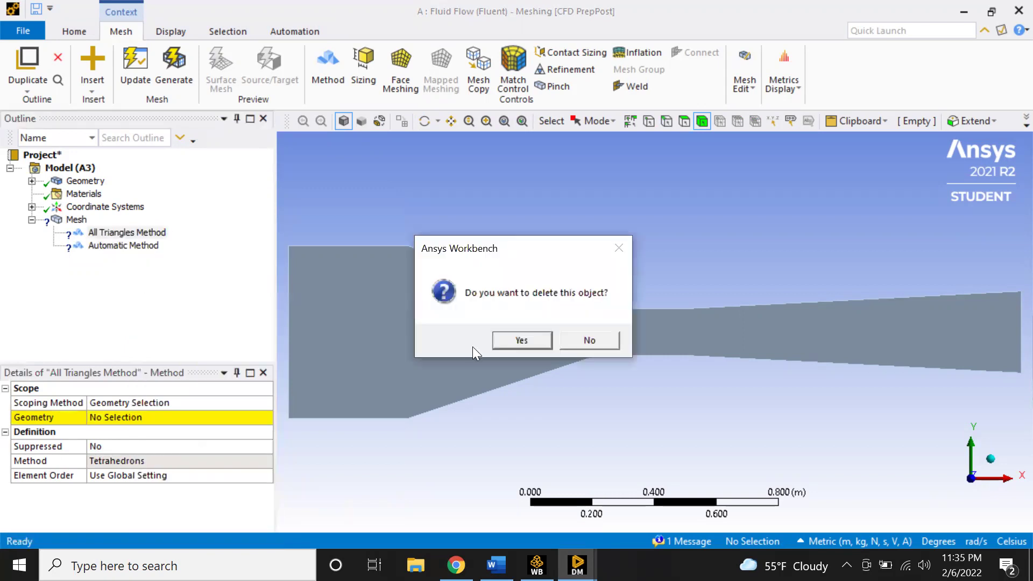
{"action": "left_click", "coordinate": [503, 342]}
Scope the new mesh method to the wind tunnel surface body and set its method to Triangles
{"action": "right_click", "coordinate": [146, 235]}
{"action": "left_click", "coordinate": [113, 236]}
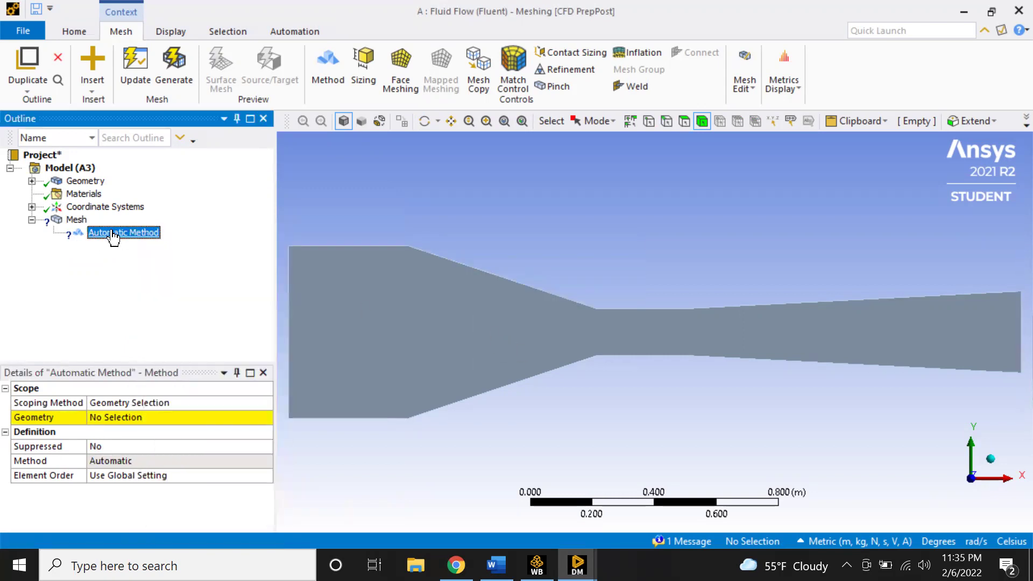
{"action": "left_click", "coordinate": [130, 417]}
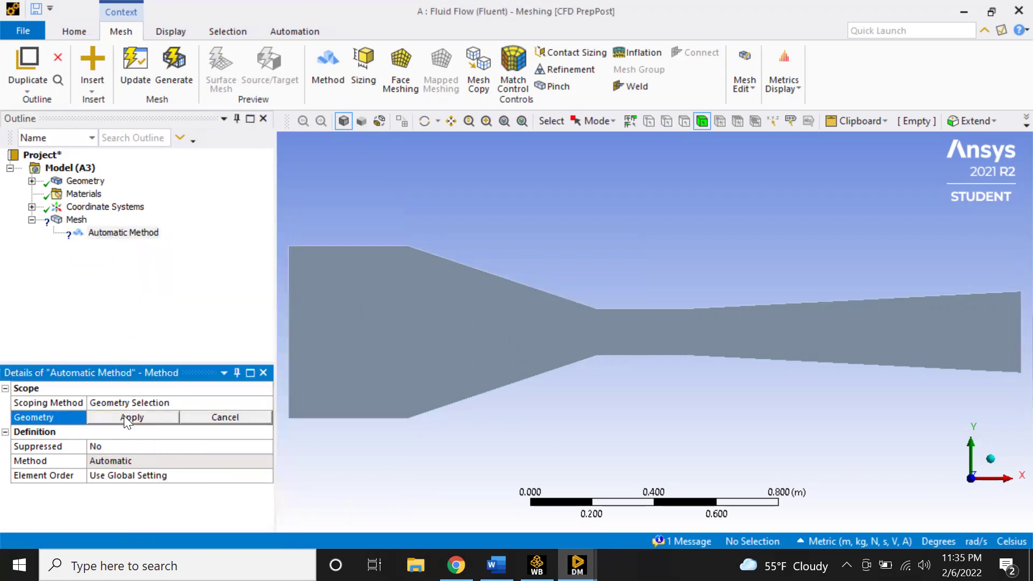
{"action": "left_click", "coordinate": [437, 339]}
{"action": "left_click", "coordinate": [160, 419]}
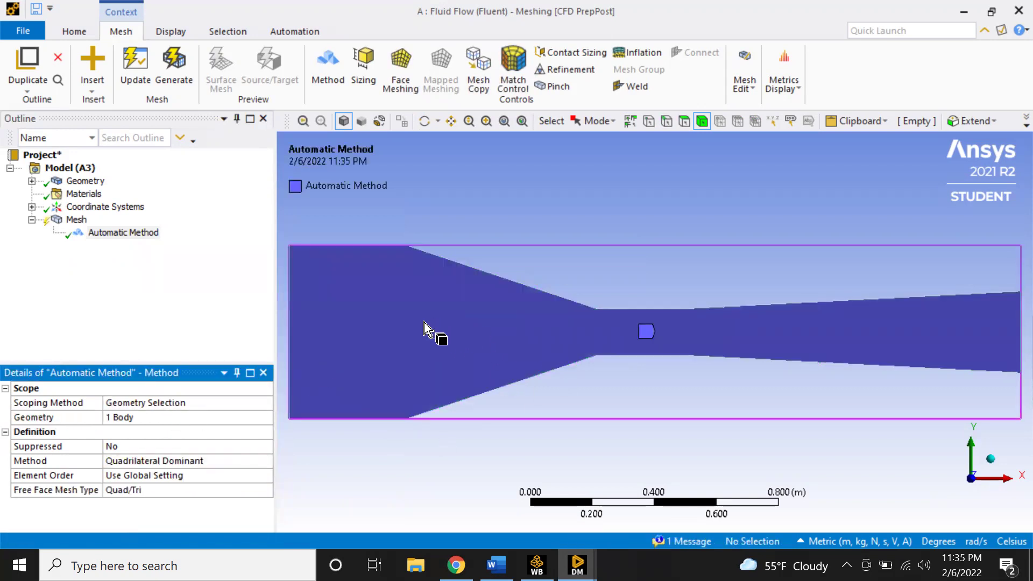
{"action": "left_click", "coordinate": [168, 461]}
{"action": "left_click", "coordinate": [266, 461]}
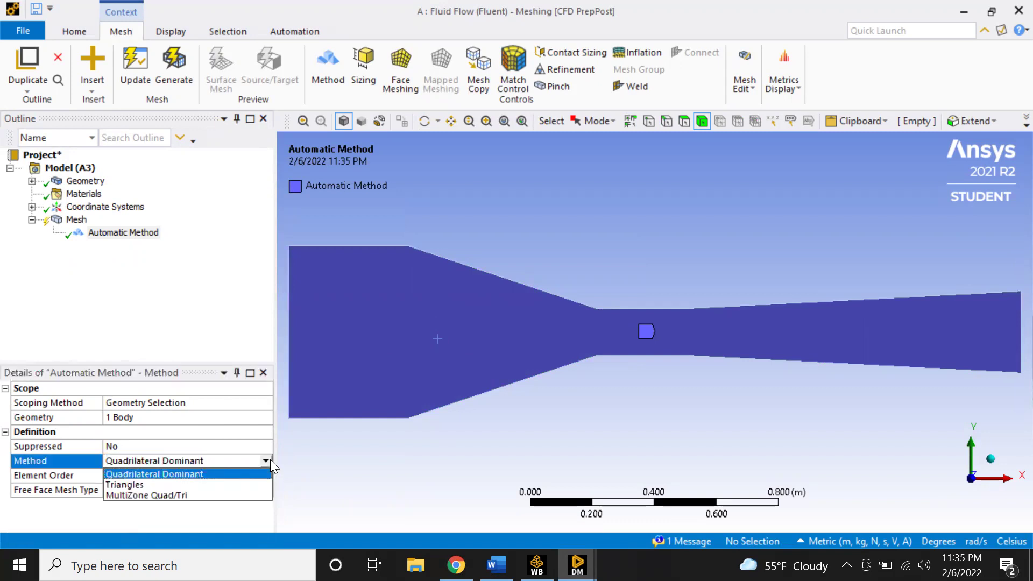
{"action": "left_click", "coordinate": [238, 483]}
Confirm a global mesh element size of 0.01 m and generate the mesh
{"action": "left_click", "coordinate": [77, 219]}
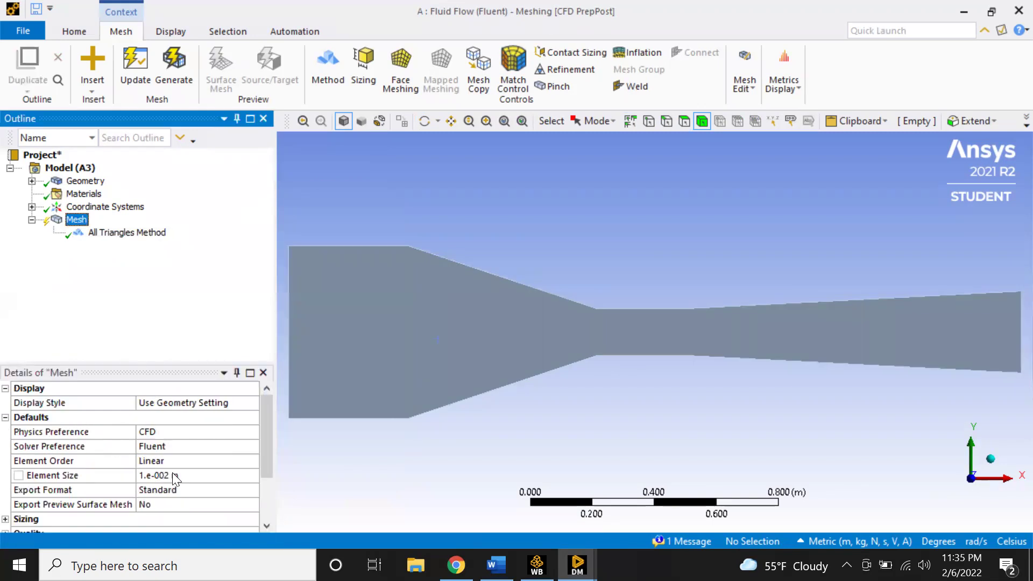
{"action": "left_click", "coordinate": [174, 475]}
{"action": "key", "text": "Return"}
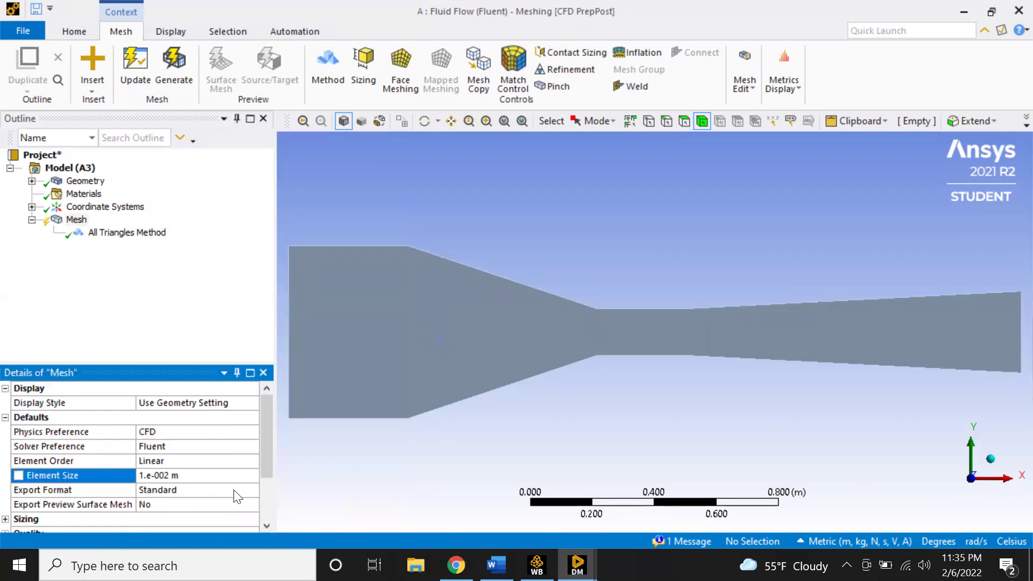
{"action": "left_click", "coordinate": [174, 69]}
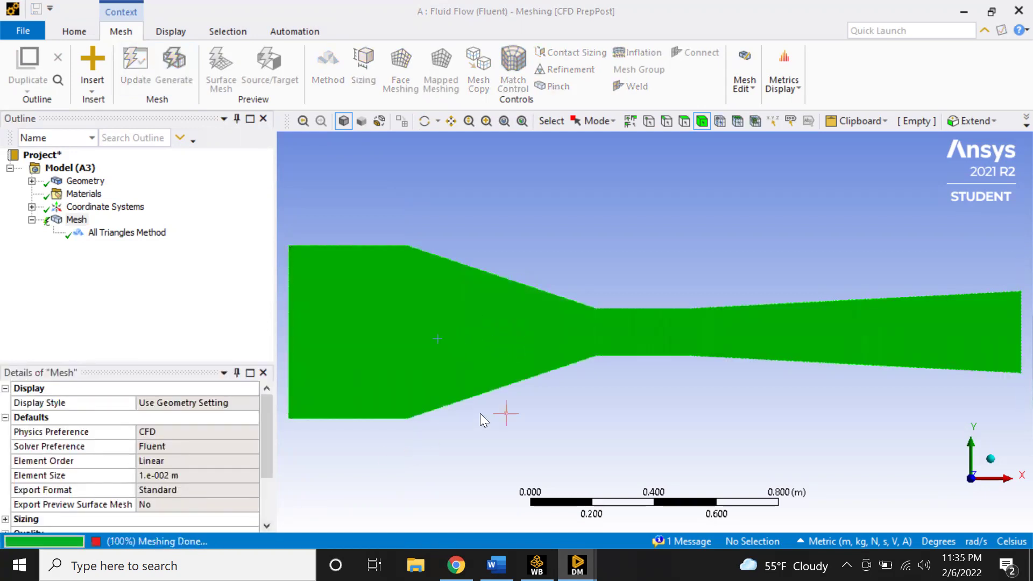
Create a named selection windtunnel_walls from the eight upper and lower wall edges of the wind tunnel, excluding the two vertical end edges
{"action": "scroll", "coordinate": [804, 388], "scroll_direction": "up", "scroll_amount": 1}
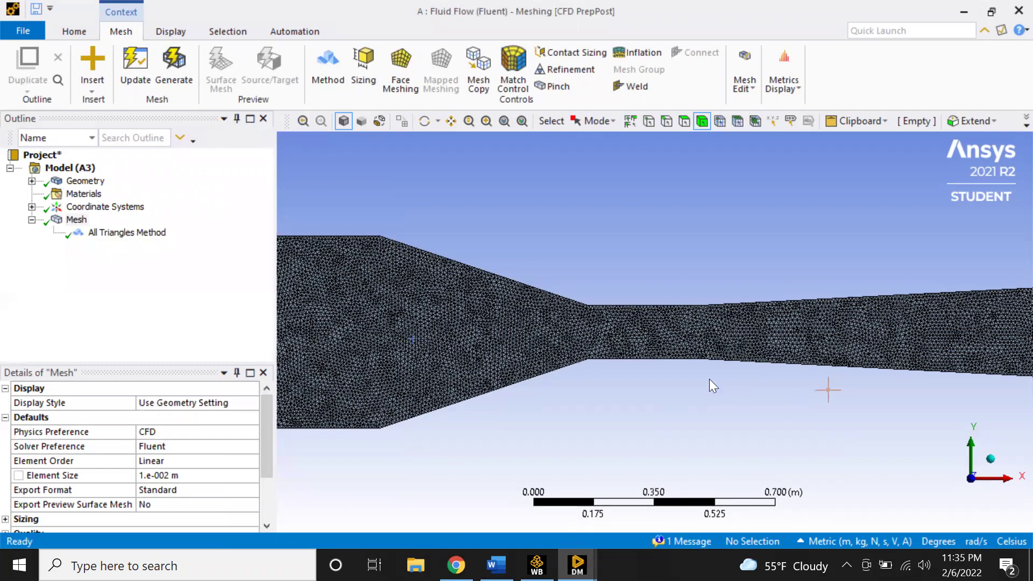
{"action": "scroll", "coordinate": [397, 262], "scroll_direction": "down", "scroll_amount": 1}
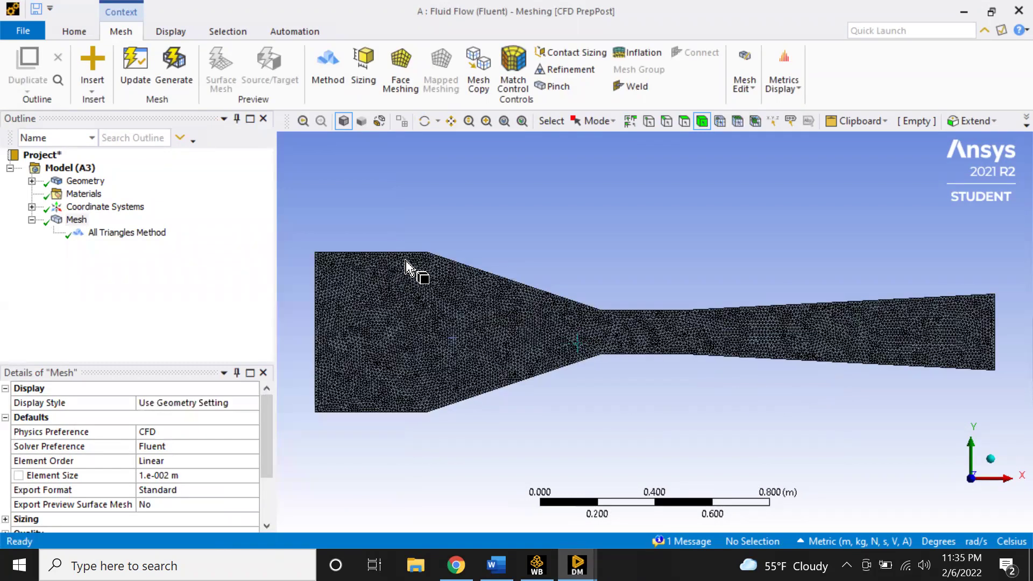
{"action": "scroll", "coordinate": [392, 240], "scroll_direction": "up", "scroll_amount": 1}
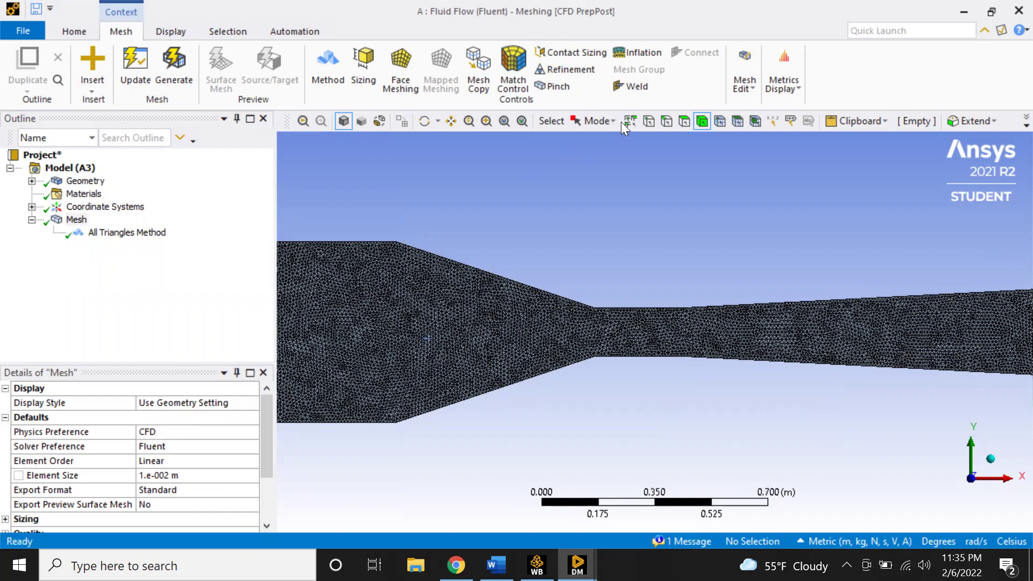
{"action": "left_click", "coordinate": [666, 121]}
{"action": "scroll", "coordinate": [377, 258], "scroll_direction": "down", "scroll_amount": 1}
{"action": "left_click", "coordinate": [419, 251]}
{"action": "left_click", "coordinate": [517, 280], "text": "ctrl"}
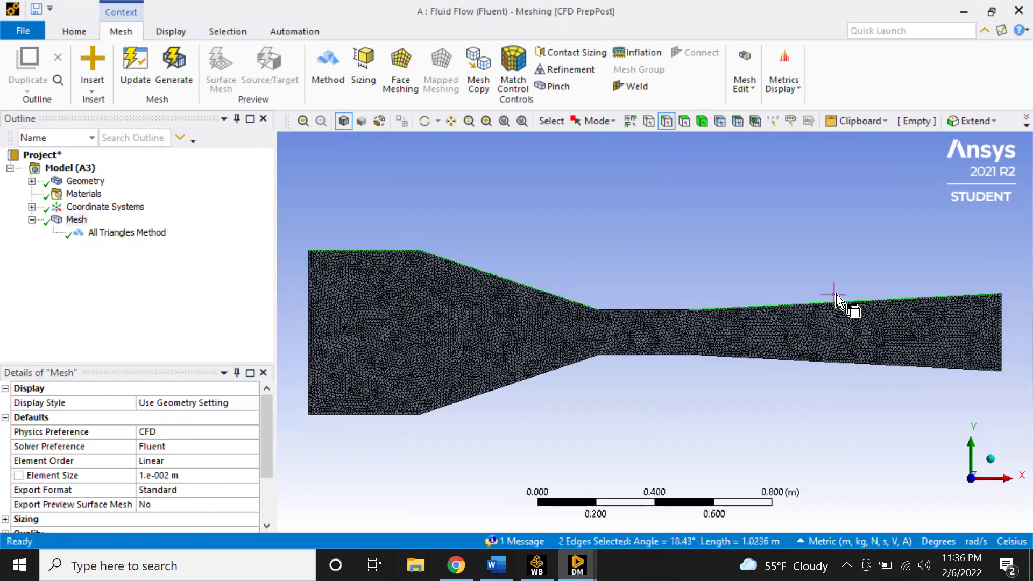
{"action": "left_click", "coordinate": [689, 301], "text": "ctrl"}
{"action": "left_click", "coordinate": [811, 362], "text": "ctrl"}
{"action": "left_click", "coordinate": [643, 355], "text": "ctrl"}
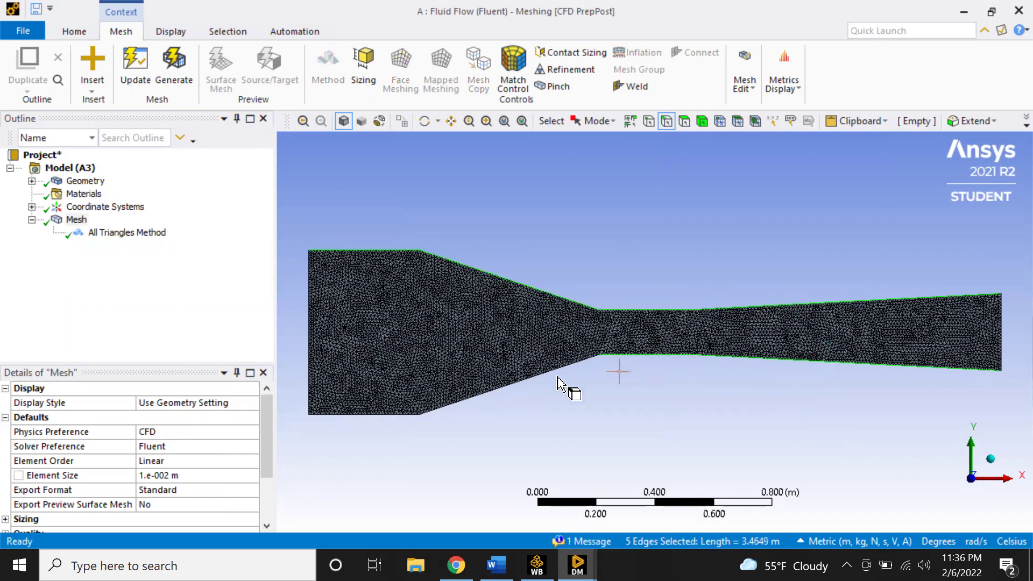
{"action": "left_click_drag", "start_coordinate": [409, 413], "coordinate": [404, 414], "text": "ctrl"}
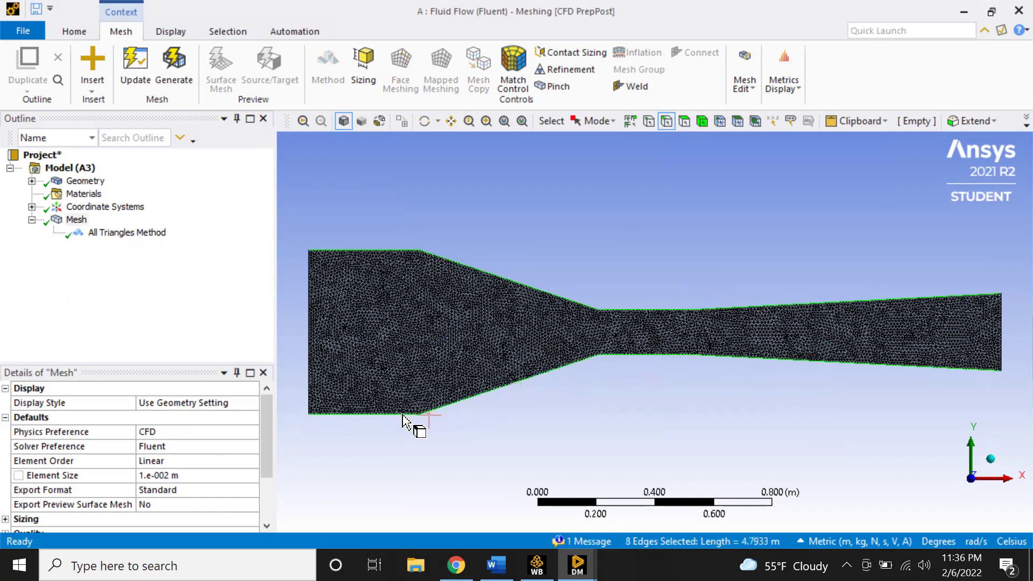
{"action": "right_click", "coordinate": [417, 356]}
{"action": "left_click", "coordinate": [498, 333]}
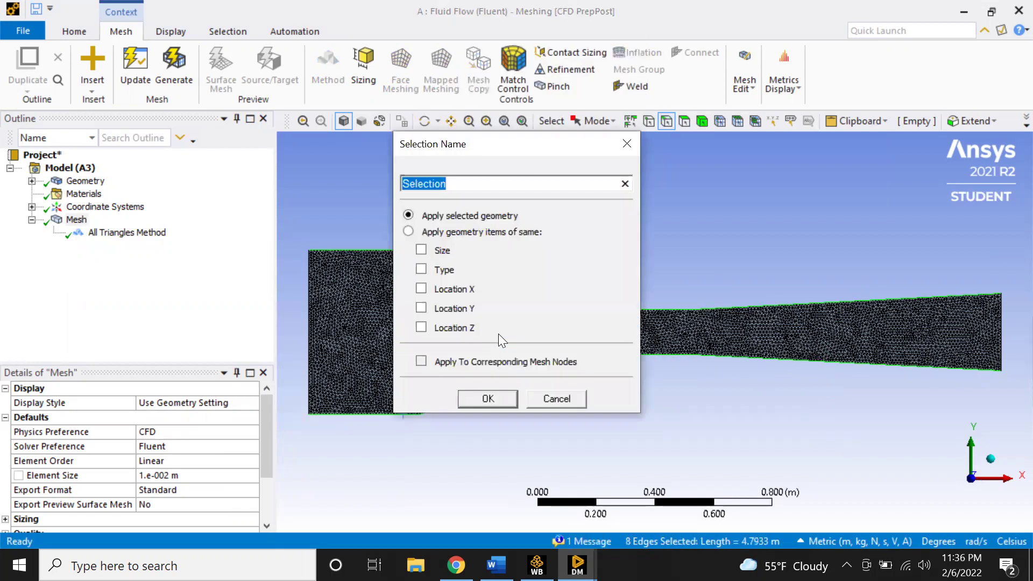
{"action": "type", "text": "wind"}
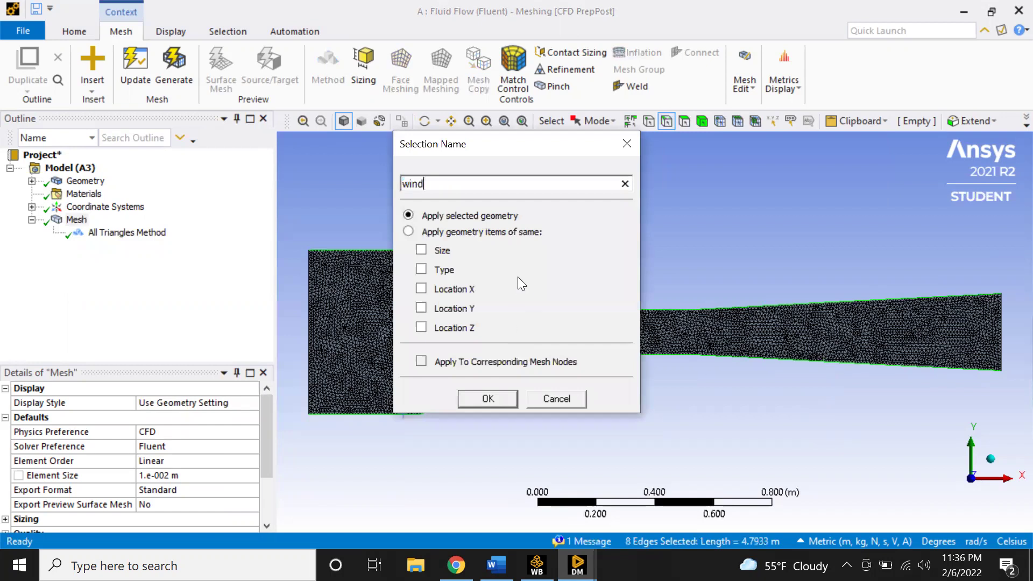
{"action": "type", "text": "tunnel_walls"}
{"action": "key", "text": "Return"}
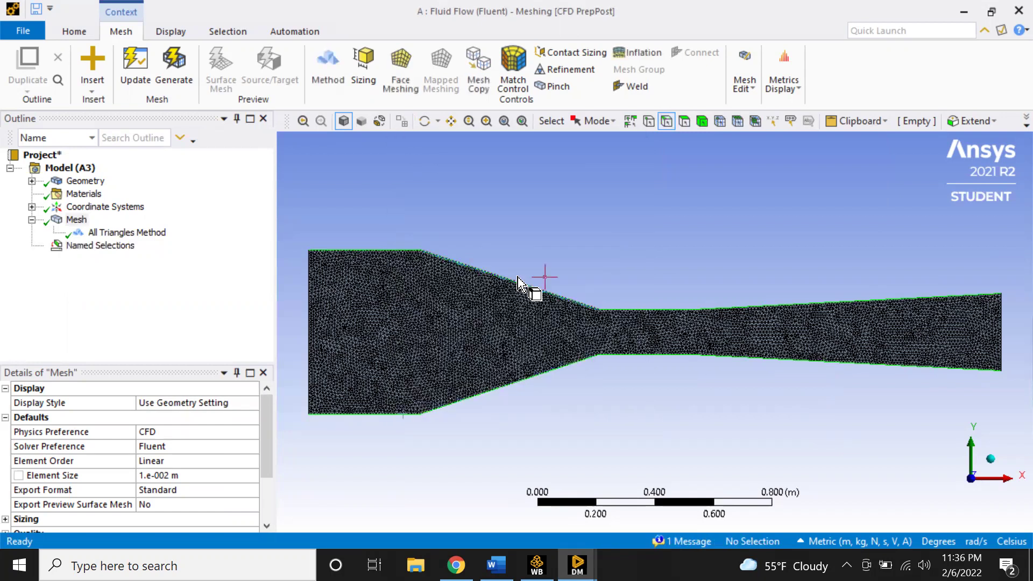
Create a named selection settlingchamber_inlet from the vertical edge at the wide end of the tunnel
{"action": "left_click", "coordinate": [309, 317]}
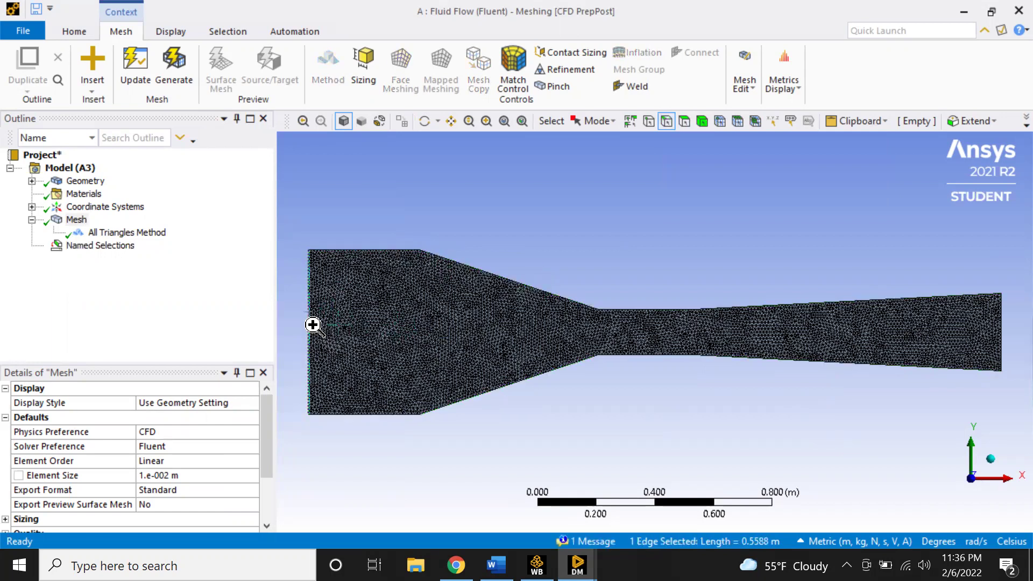
{"action": "right_click", "coordinate": [313, 325]}
{"action": "left_click", "coordinate": [399, 331]}
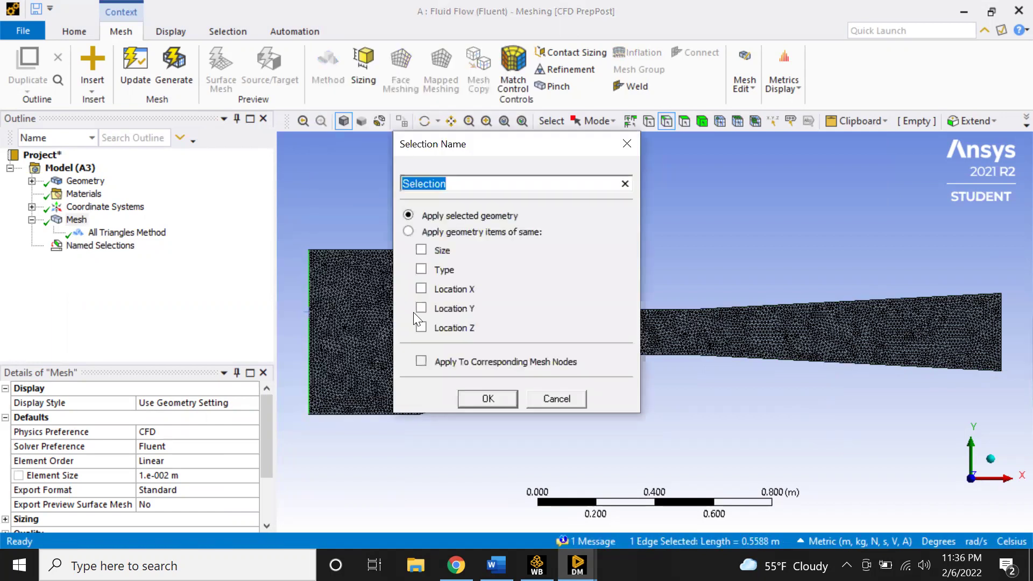
{"action": "type", "text": "settlingchamber_inlet"}
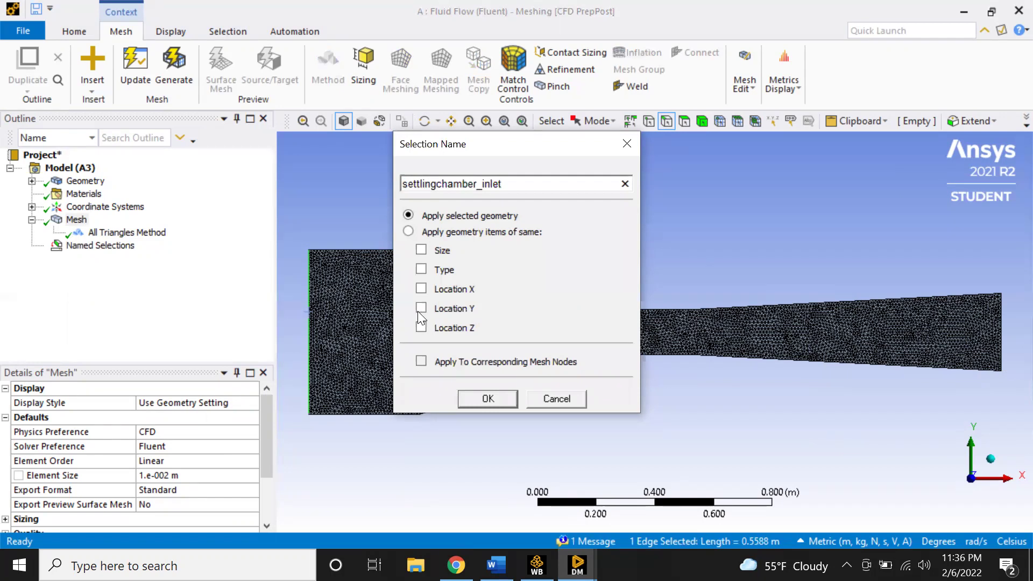
{"action": "left_click", "coordinate": [488, 399]}
Create a named selection diffuser_outlet from the vertical edge at the diffuser end, and expand the Named Selections group to check it
{"action": "left_click", "coordinate": [1001, 345]}
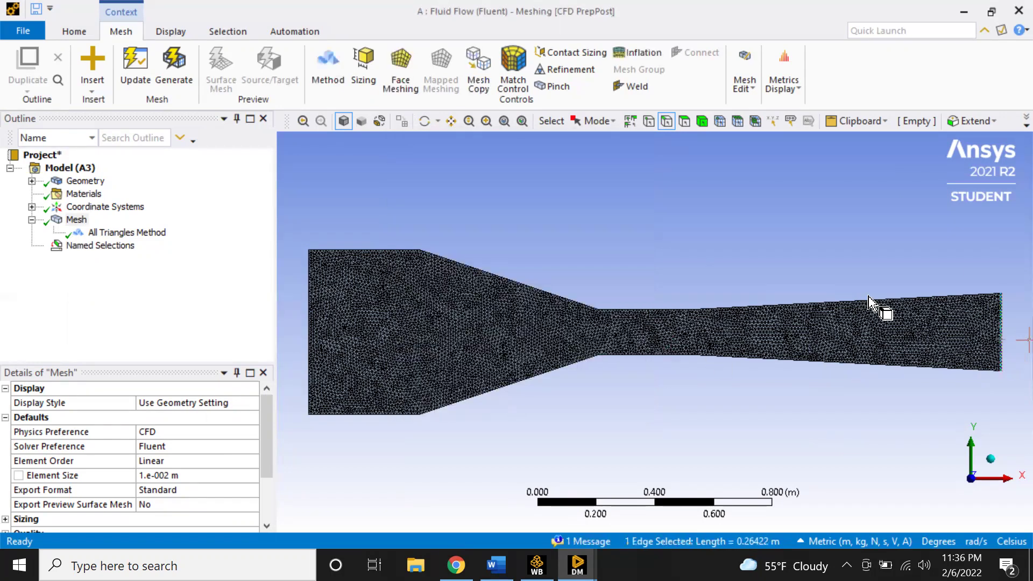
{"action": "right_click", "coordinate": [1002, 336]}
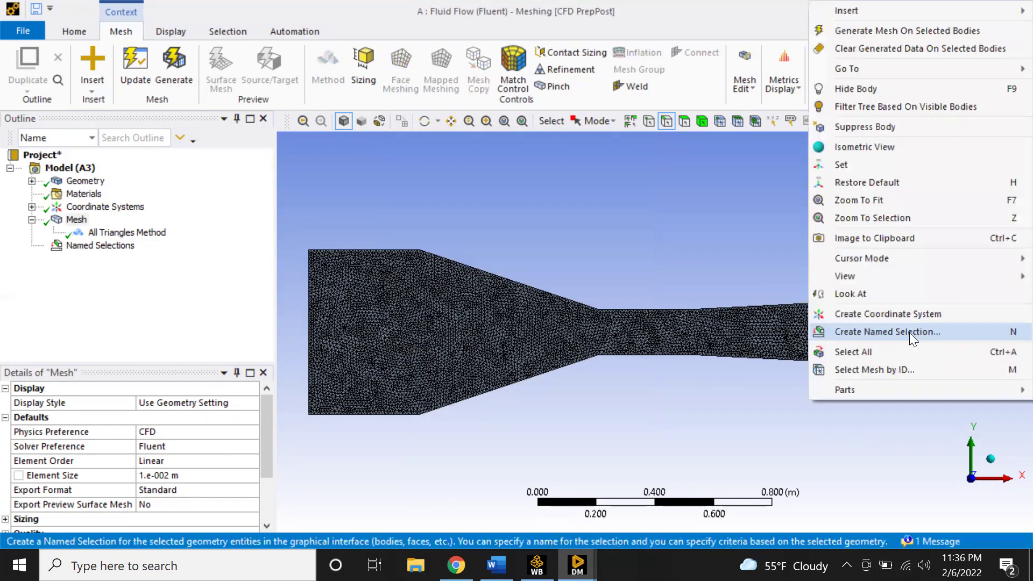
{"action": "left_click", "coordinate": [910, 332]}
{"action": "type", "text": "diffuser_outle"}
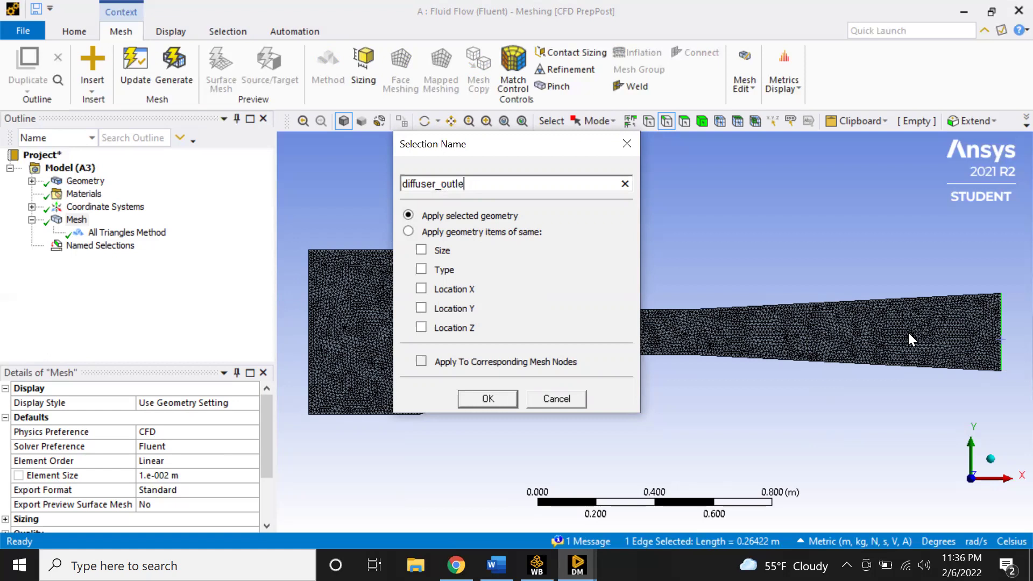
{"action": "left_click", "coordinate": [482, 399]}
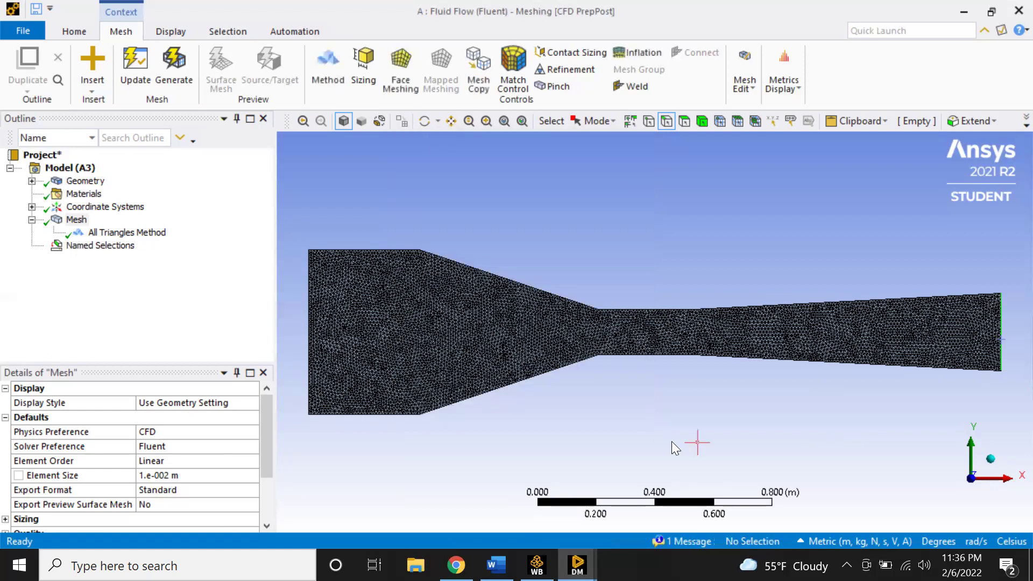
{"action": "scroll", "coordinate": [671, 441], "scroll_direction": "down", "scroll_amount": 1}
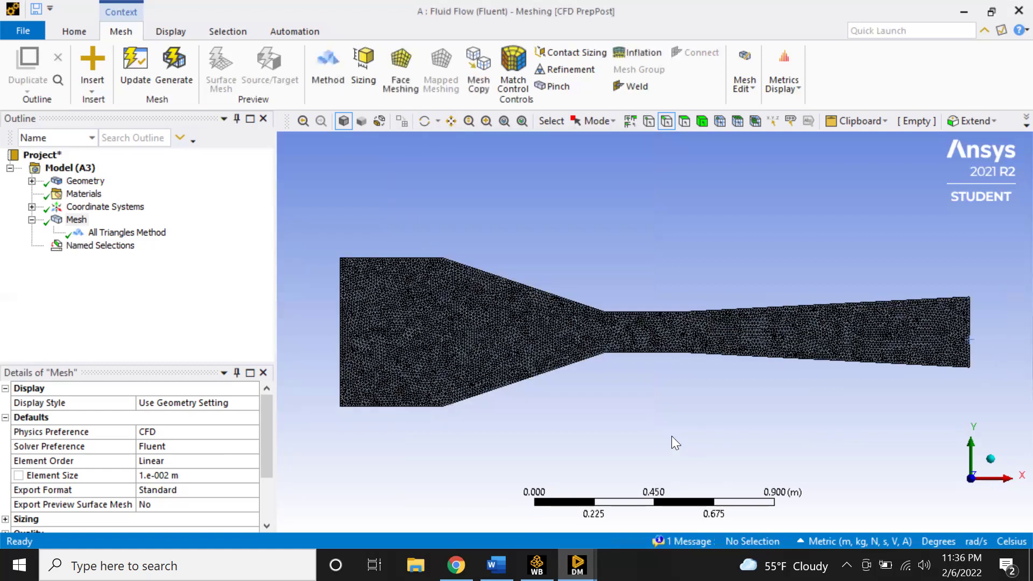
{"action": "left_click", "coordinate": [31, 245]}
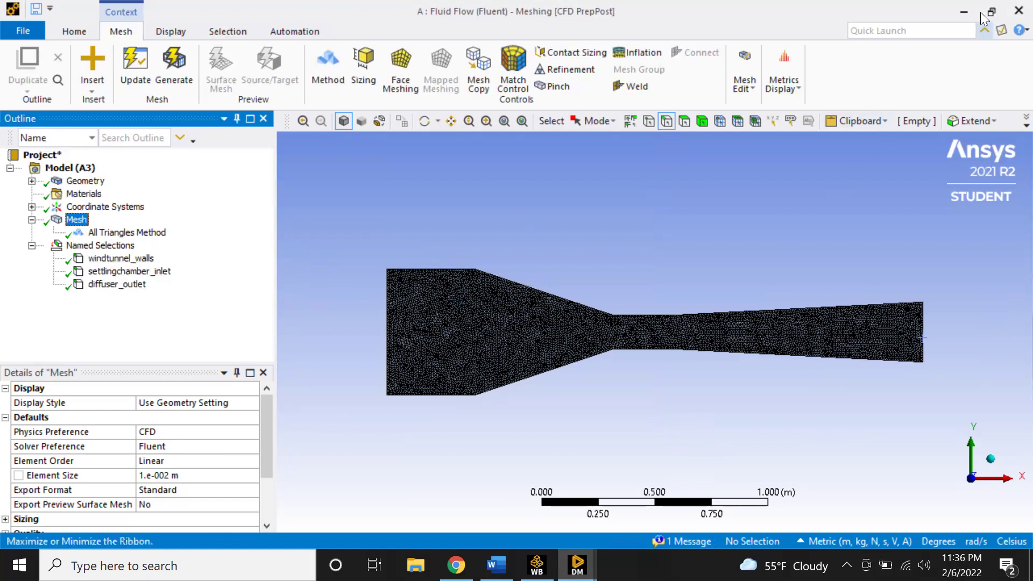
Switch to Workbench and update the Mesh cell of the Fluid Flow (Fluent) system
{"action": "left_click", "coordinate": [964, 12]}
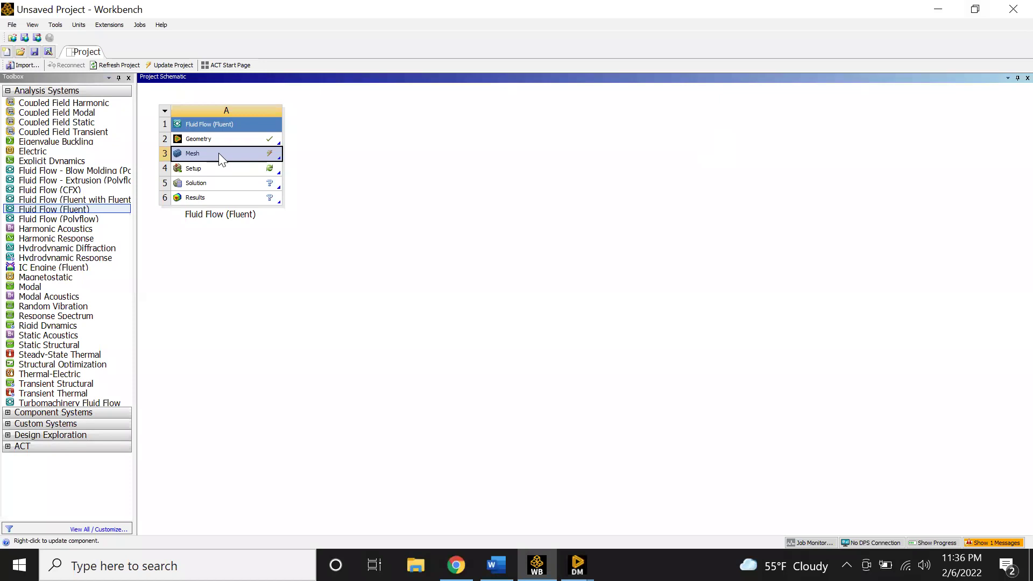
{"action": "right_click", "coordinate": [219, 153]}
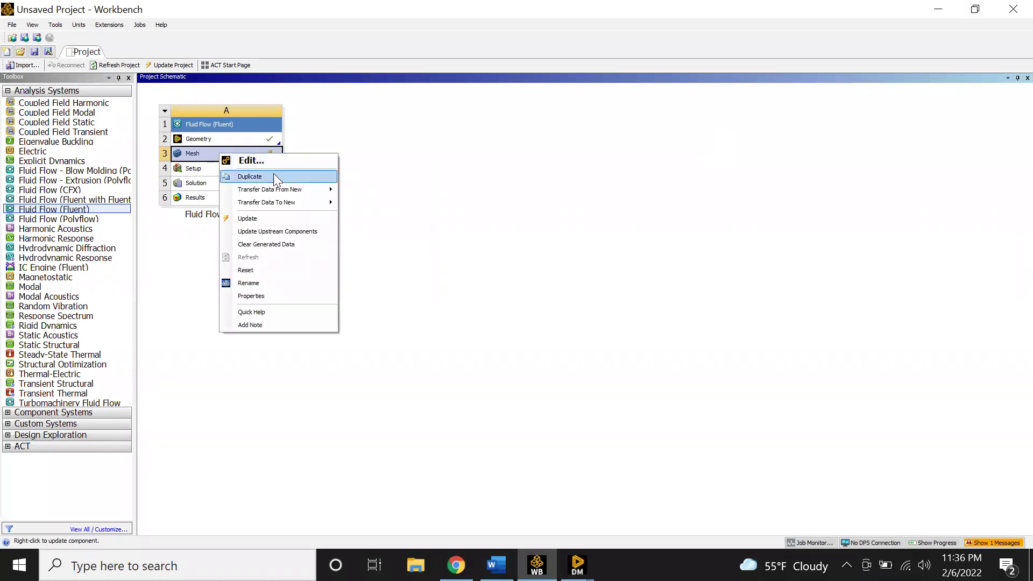
{"action": "left_click", "coordinate": [274, 219]}
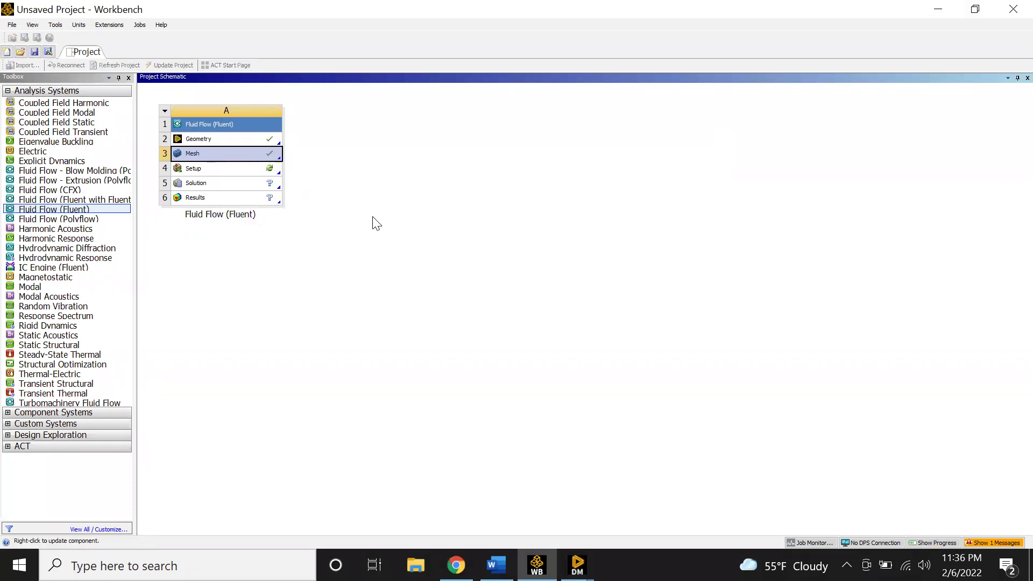
Launch Fluent from the Setup cell with Double Precision enabled, and permanently dismiss the Key Behavioral Changes notice
{"action": "double_click", "coordinate": [237, 178]}
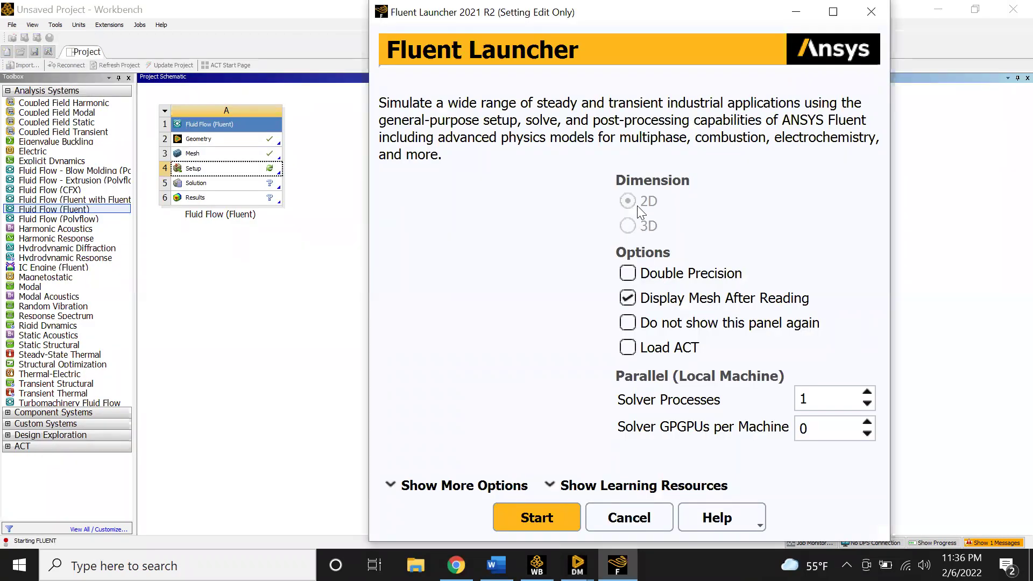
{"action": "left_click", "coordinate": [628, 278]}
{"action": "left_click", "coordinate": [556, 516]}
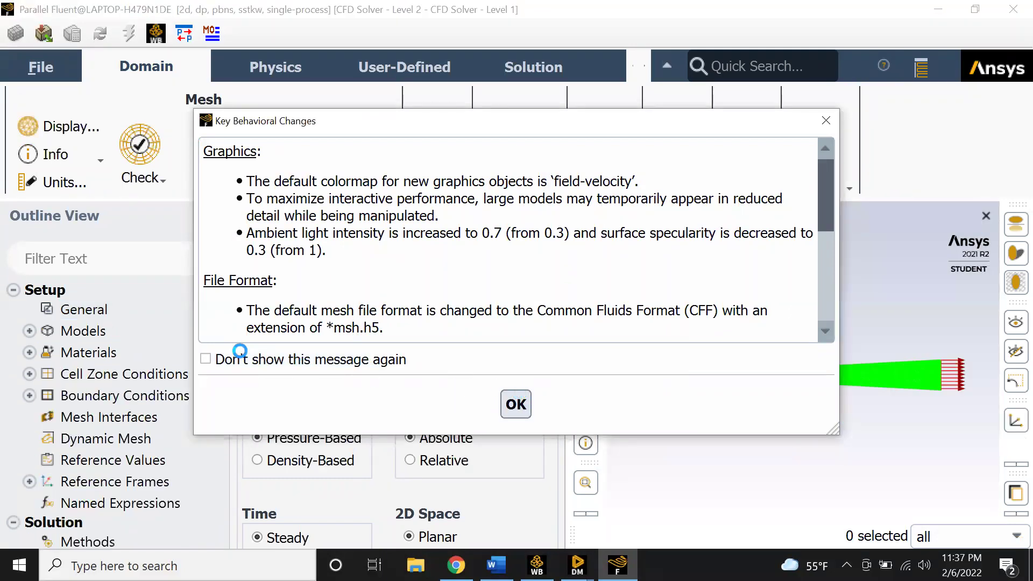
{"action": "left_click", "coordinate": [206, 359]}
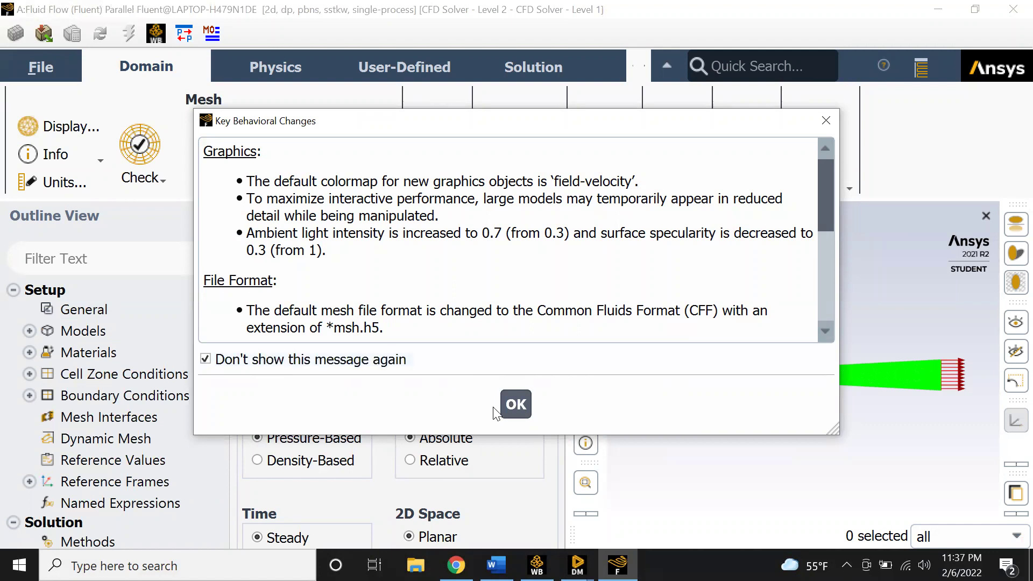
{"action": "left_click", "coordinate": [515, 405]}
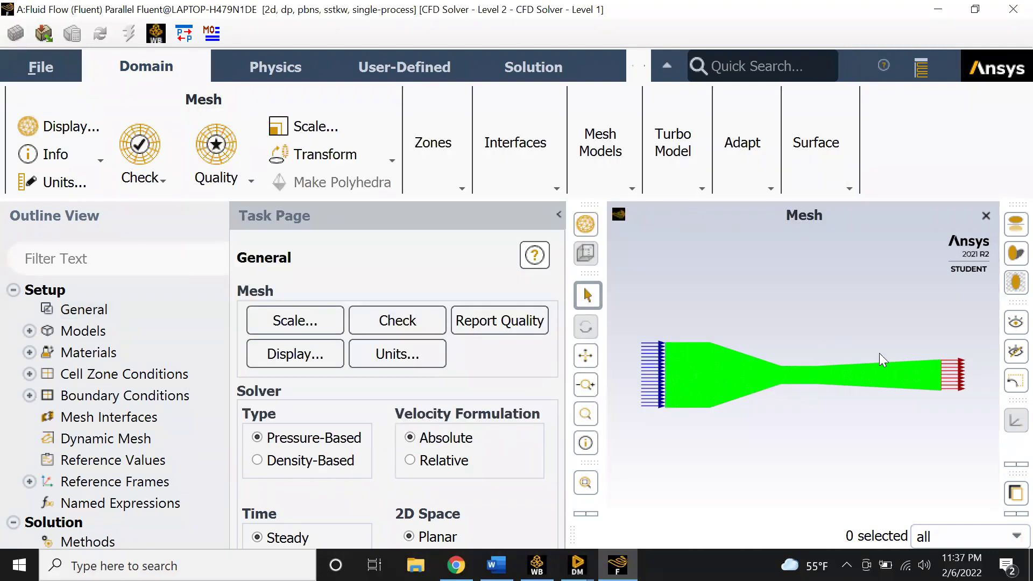
Examine the General setup page's solver type, velocity formulation, time and 2D space settings
{"action": "left_click", "coordinate": [550, 205]}
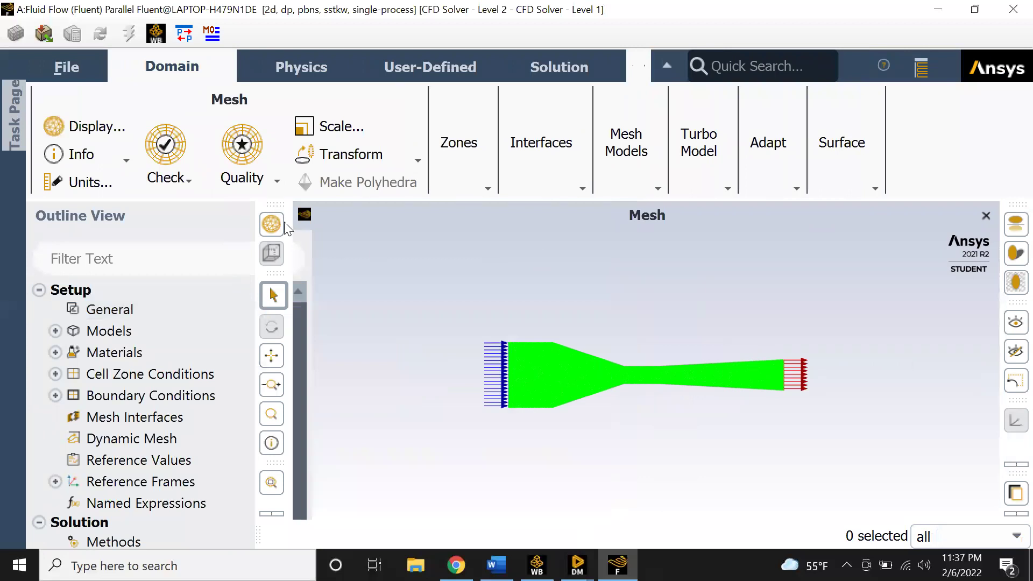
{"action": "double_click", "coordinate": [107, 308]}
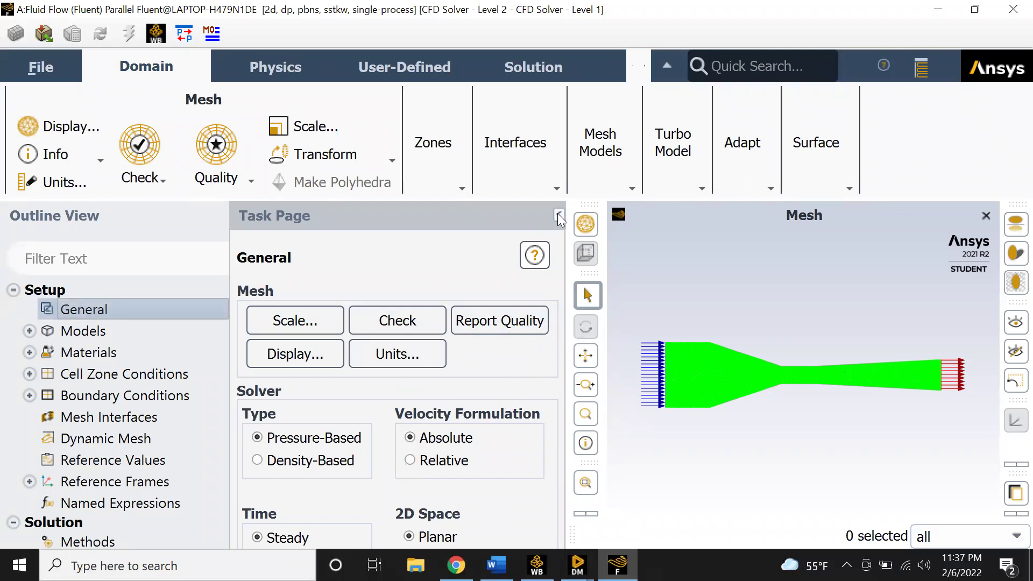
{"action": "left_click", "coordinate": [970, 11]}
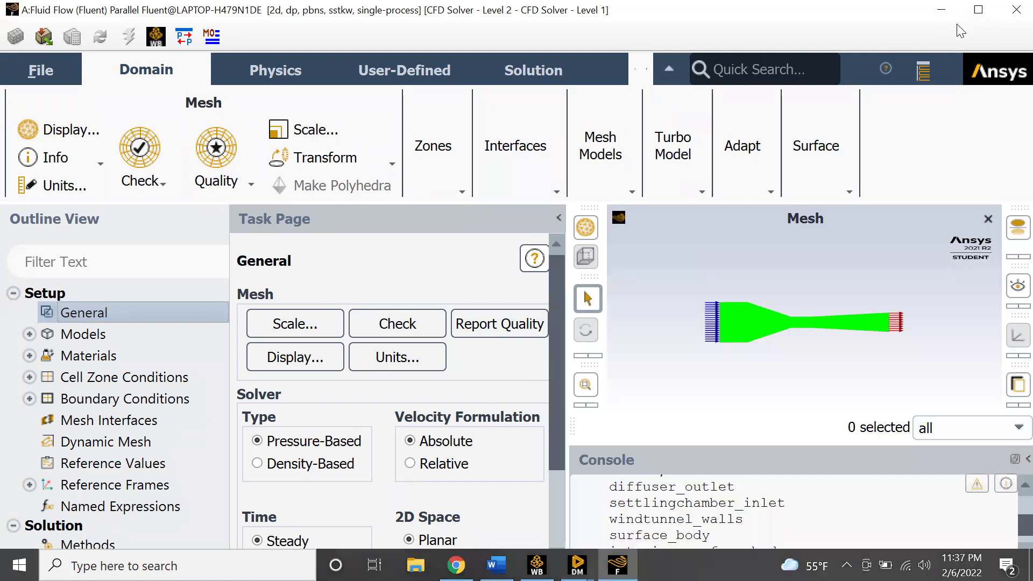
{"action": "left_click", "coordinate": [977, 19]}
{"action": "scroll", "coordinate": [439, 390], "scroll_direction": "down", "scroll_amount": 3}
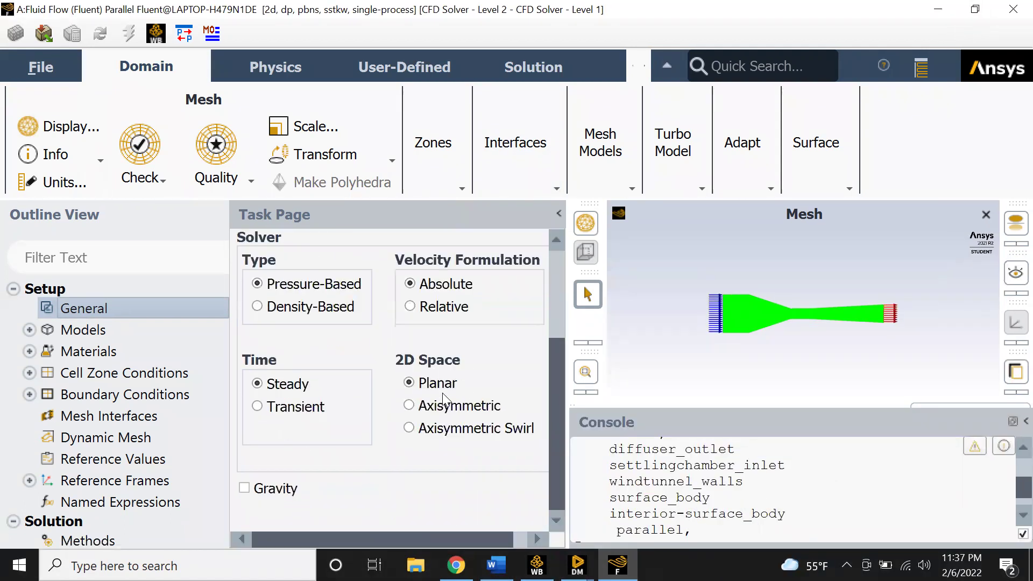
{"action": "scroll", "coordinate": [442, 401], "scroll_direction": "up", "scroll_amount": 3}
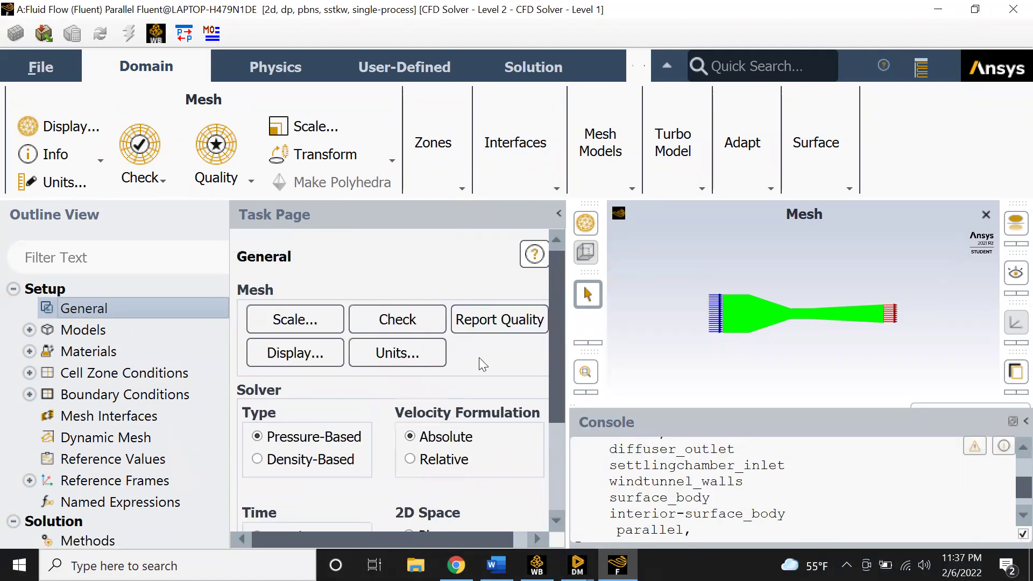
Collapse the task page, expand the Models branch and enable the Energy Equation
{"action": "left_click", "coordinate": [558, 214]}
{"action": "double_click", "coordinate": [108, 332]}
{"action": "scroll", "coordinate": [156, 320], "scroll_direction": "down", "scroll_amount": 1}
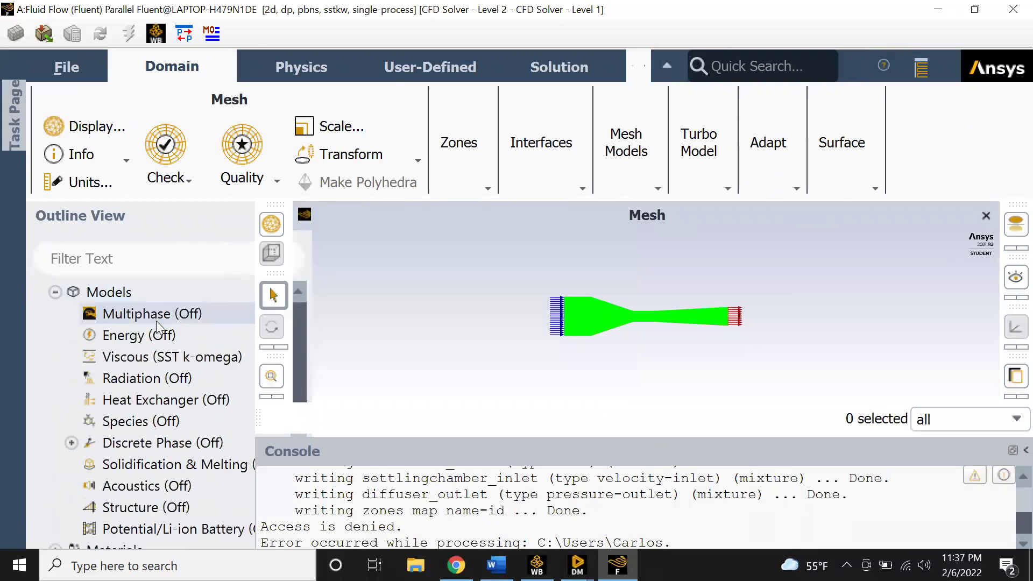
{"action": "double_click", "coordinate": [196, 341]}
{"action": "left_click", "coordinate": [339, 408]}
{"action": "left_click", "coordinate": [353, 477]}
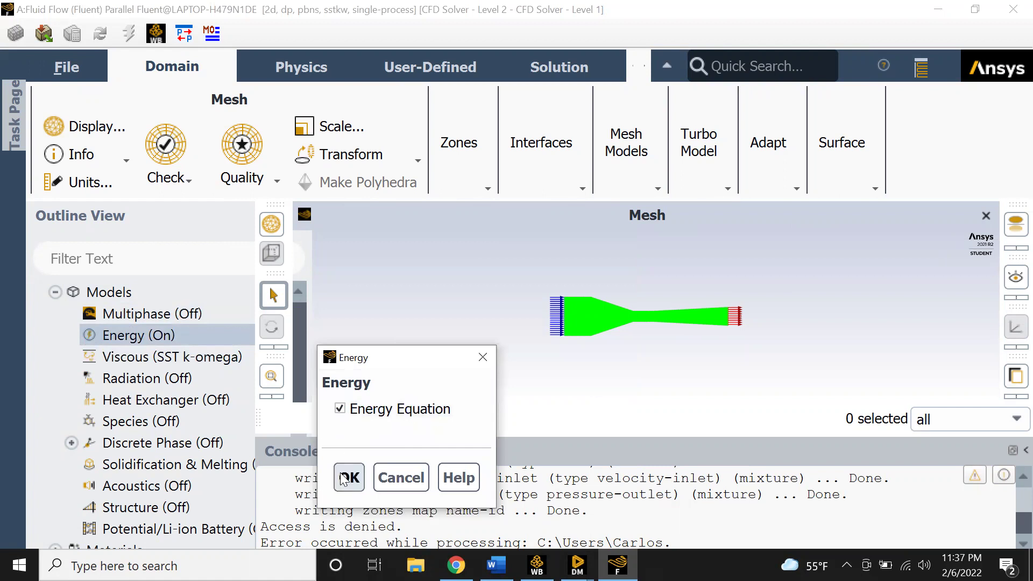
Try to switch the viscous model to k-epsilon (2 eqn) and close the Viscous Model dialog
{"action": "left_click", "coordinate": [183, 357]}
{"action": "double_click", "coordinate": [183, 358]}
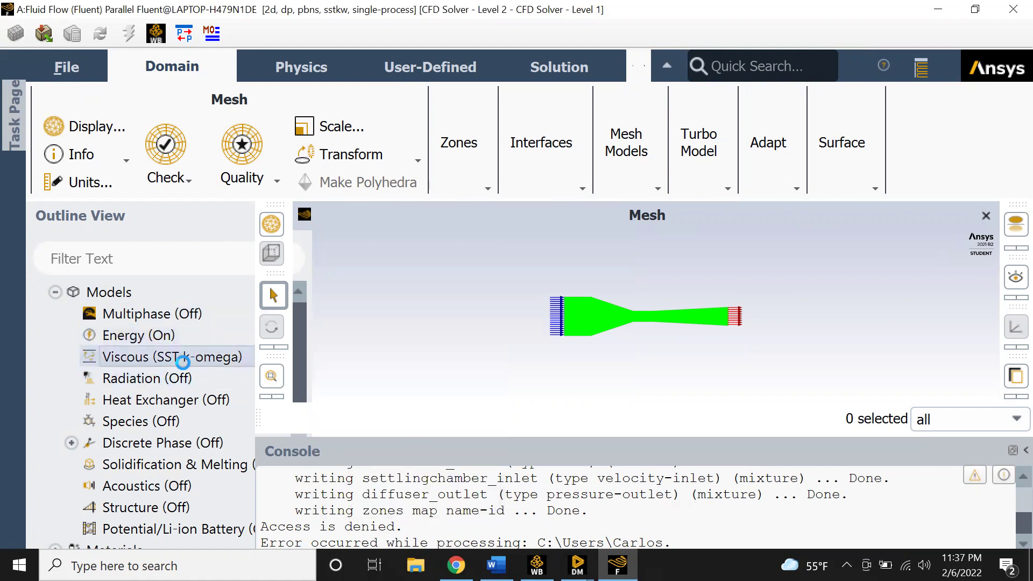
{"action": "left_click", "coordinate": [323, 129]}
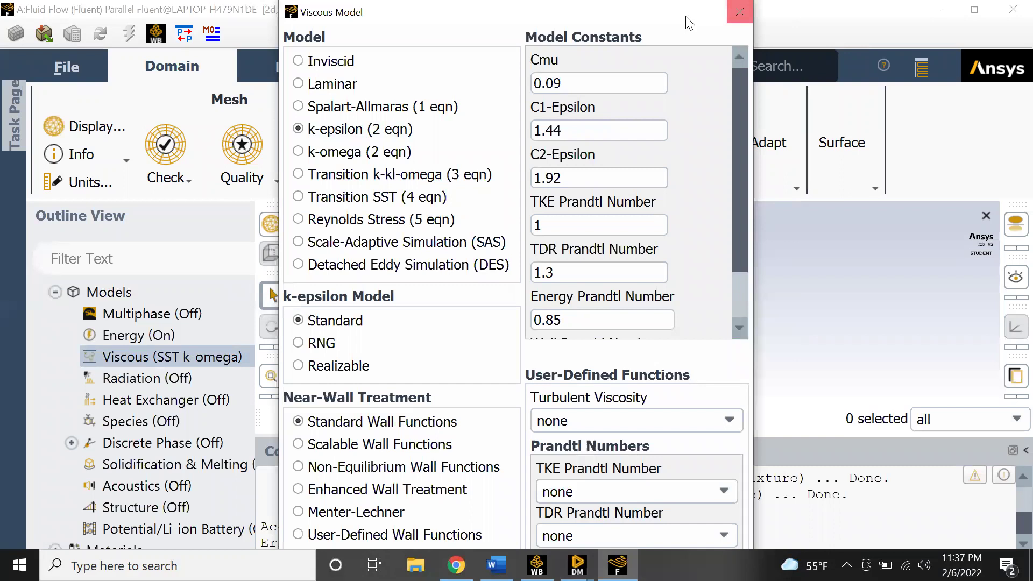
{"action": "left_click_drag", "start_coordinate": [686, 17], "coordinate": [692, 18]}
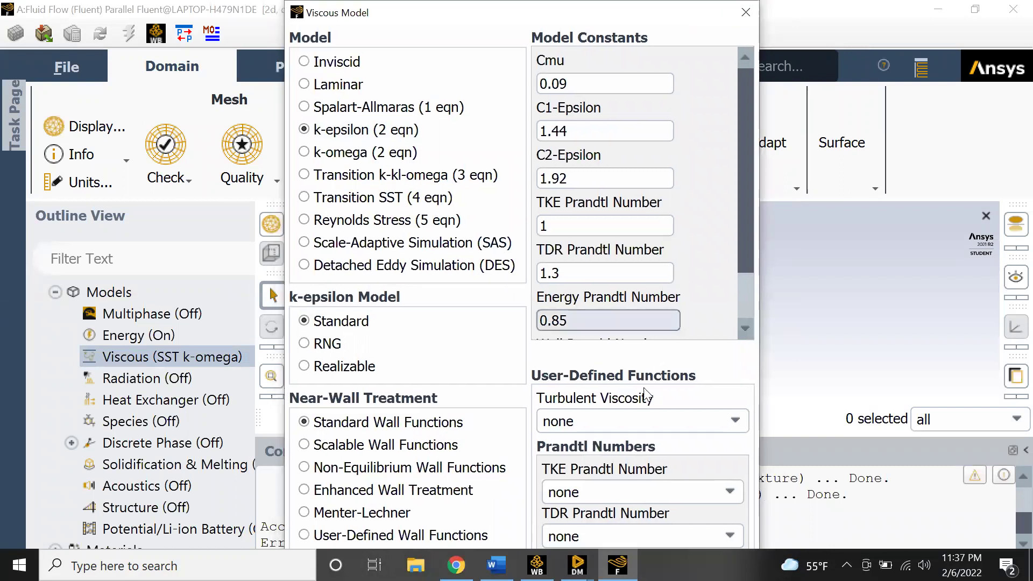
{"action": "left_click", "coordinate": [744, 12]}
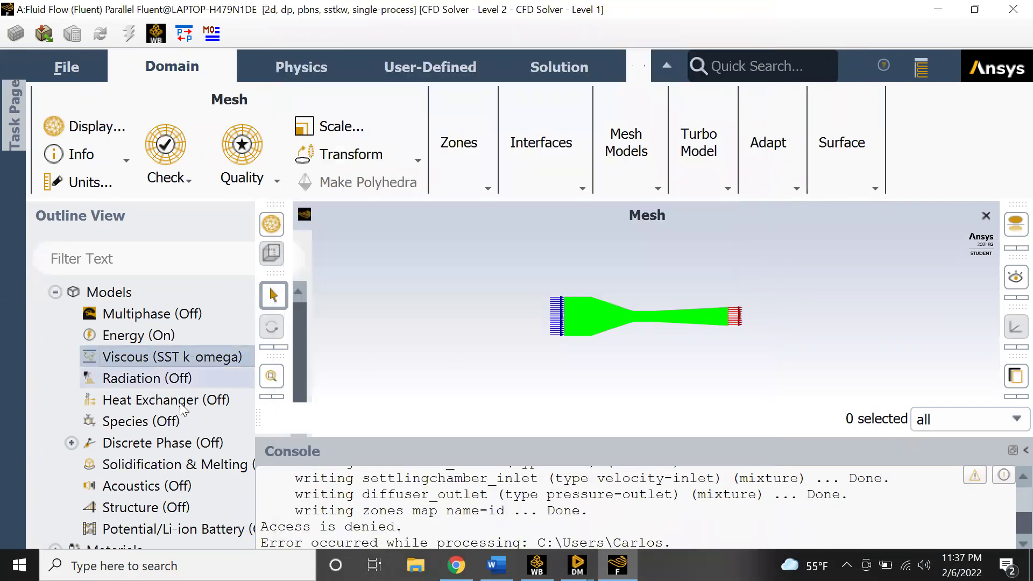
Expand the Materials and Fluid branches of the outline and open the air material's settings
{"action": "scroll", "coordinate": [167, 390], "scroll_direction": "down", "scroll_amount": 1}
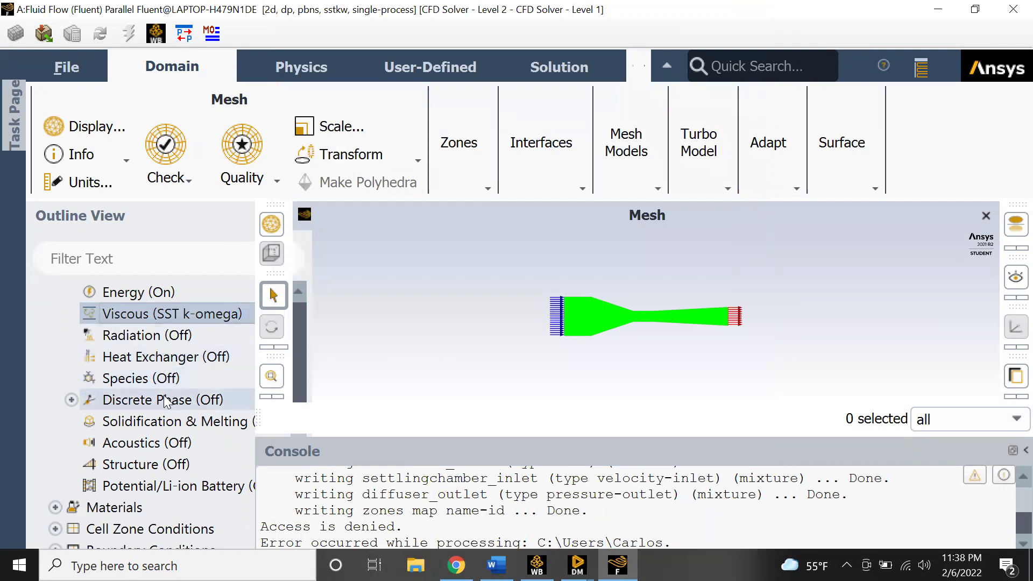
{"action": "scroll", "coordinate": [164, 397], "scroll_direction": "down", "scroll_amount": 1}
{"action": "left_click", "coordinate": [71, 358]}
{"action": "left_click", "coordinate": [70, 357]}
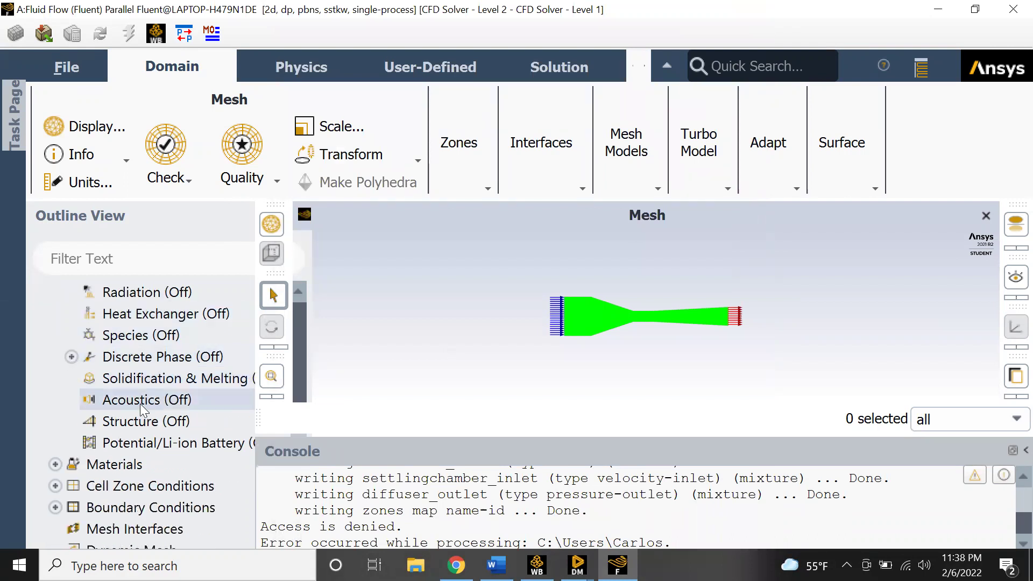
{"action": "scroll", "coordinate": [162, 398], "scroll_direction": "down", "scroll_amount": 1}
{"action": "scroll", "coordinate": [194, 383], "scroll_direction": "down", "scroll_amount": 1}
{"action": "left_click", "coordinate": [55, 378]}
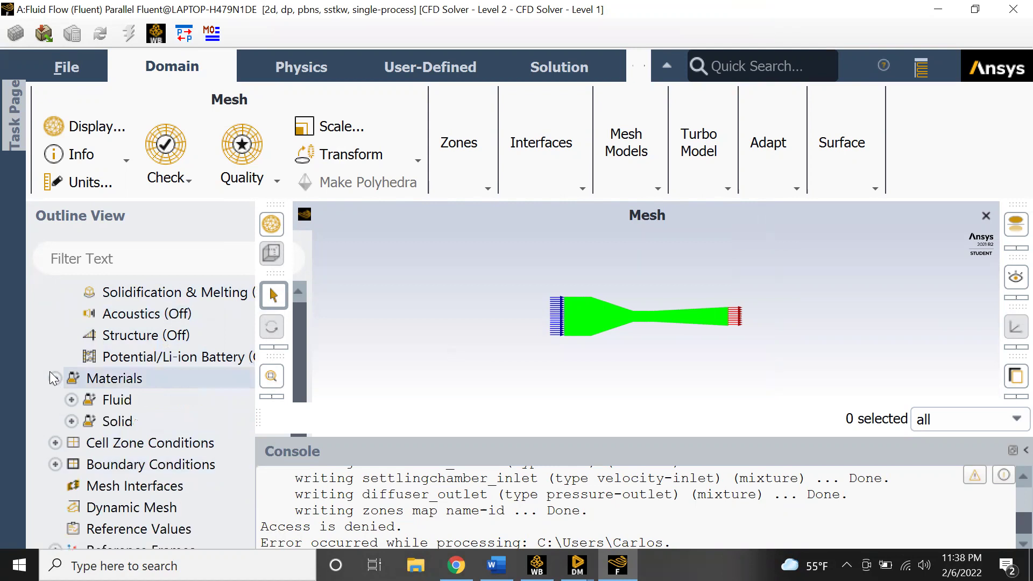
{"action": "left_click", "coordinate": [71, 400]}
{"action": "left_click", "coordinate": [71, 399]}
{"action": "left_click", "coordinate": [71, 400]}
{"action": "double_click", "coordinate": [110, 422]}
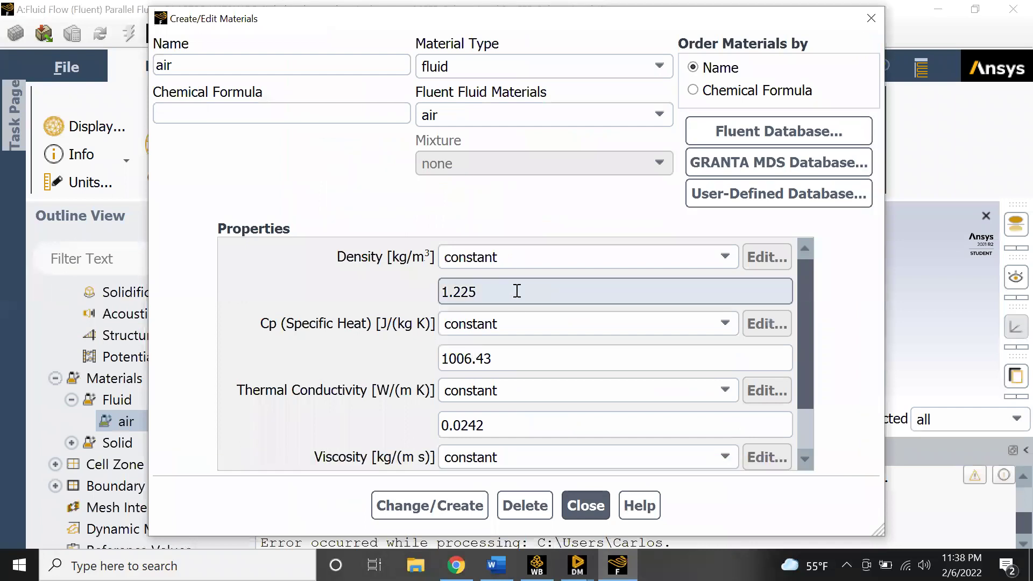
Examine air's density, specific heat, thermal conductivity and viscosity, and close the material settings
{"action": "left_click_drag", "start_coordinate": [514, 291], "coordinate": [461, 292]}
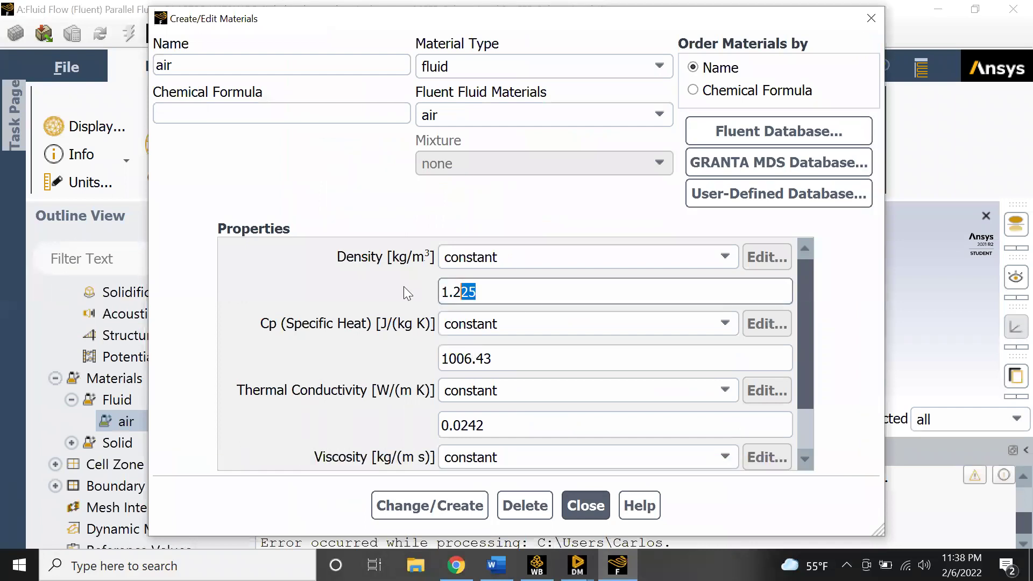
{"action": "scroll", "coordinate": [483, 275], "scroll_direction": "down", "scroll_amount": 2}
{"action": "scroll", "coordinate": [494, 315], "scroll_direction": "up", "scroll_amount": 2}
{"action": "double_click", "coordinate": [496, 296]}
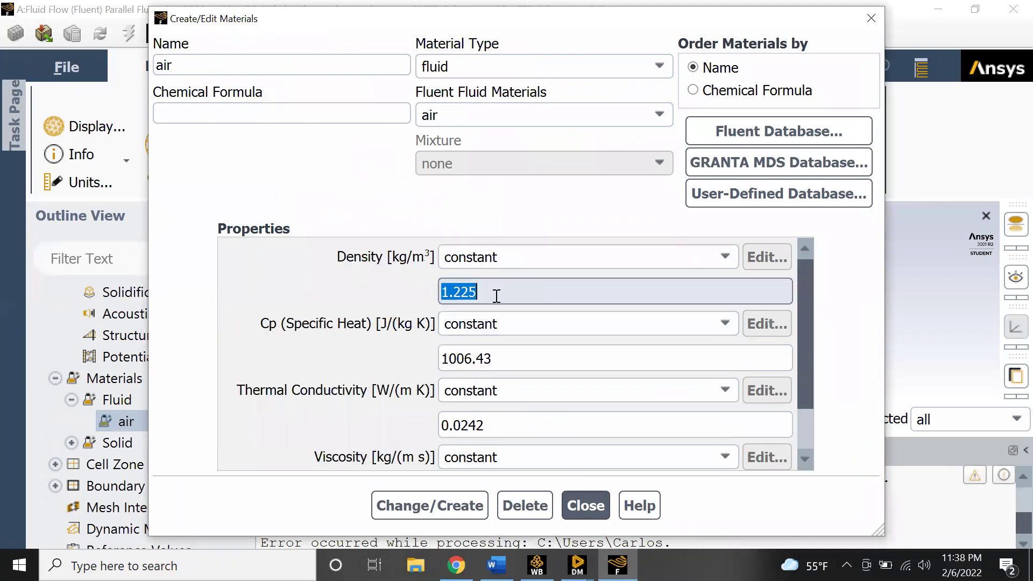
{"action": "left_click", "coordinate": [382, 287]}
{"action": "scroll", "coordinate": [325, 392], "scroll_direction": "down", "scroll_amount": 2}
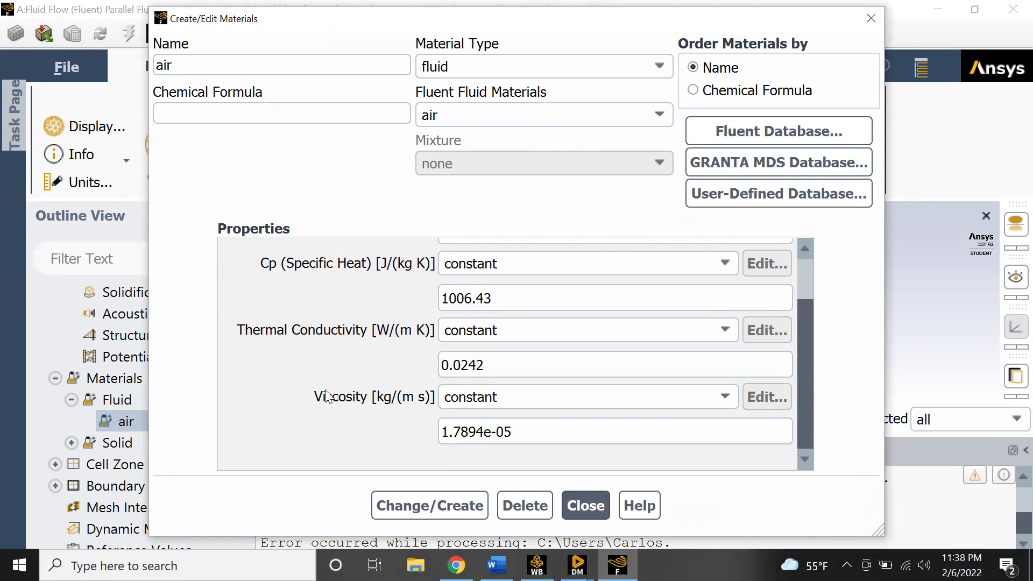
{"action": "left_click", "coordinate": [585, 506]}
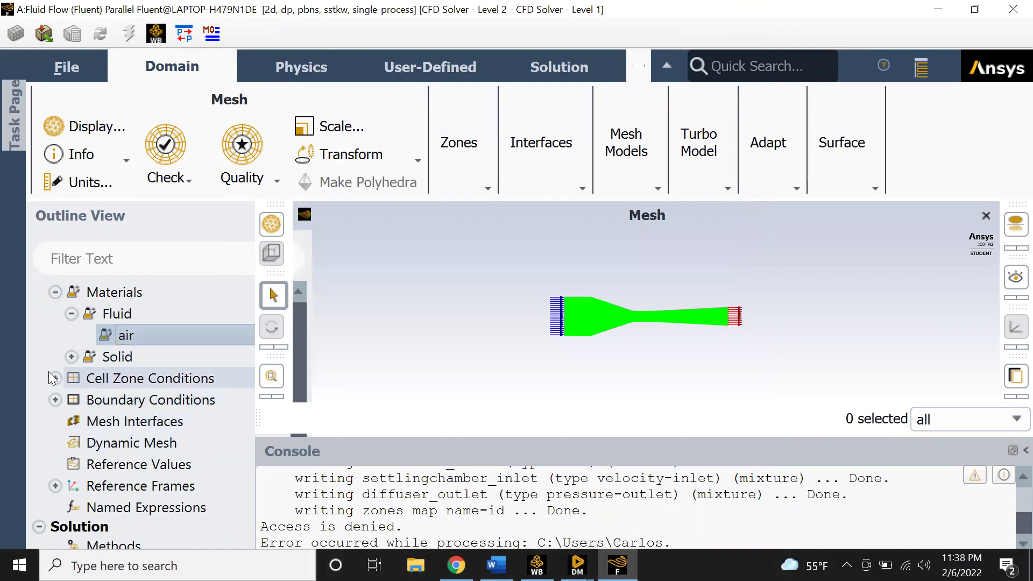
Expand the Inlet group under Boundary Conditions and open the settlingchamber_inlet velocity inlet settings
{"action": "left_click", "coordinate": [55, 400]}
{"action": "left_click", "coordinate": [71, 422]}
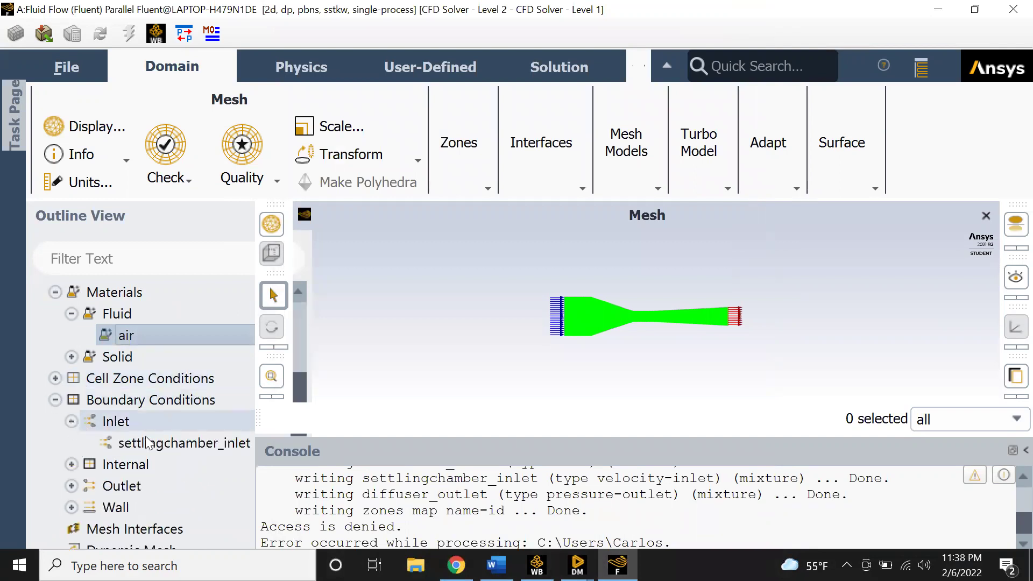
{"action": "left_click", "coordinate": [148, 443]}
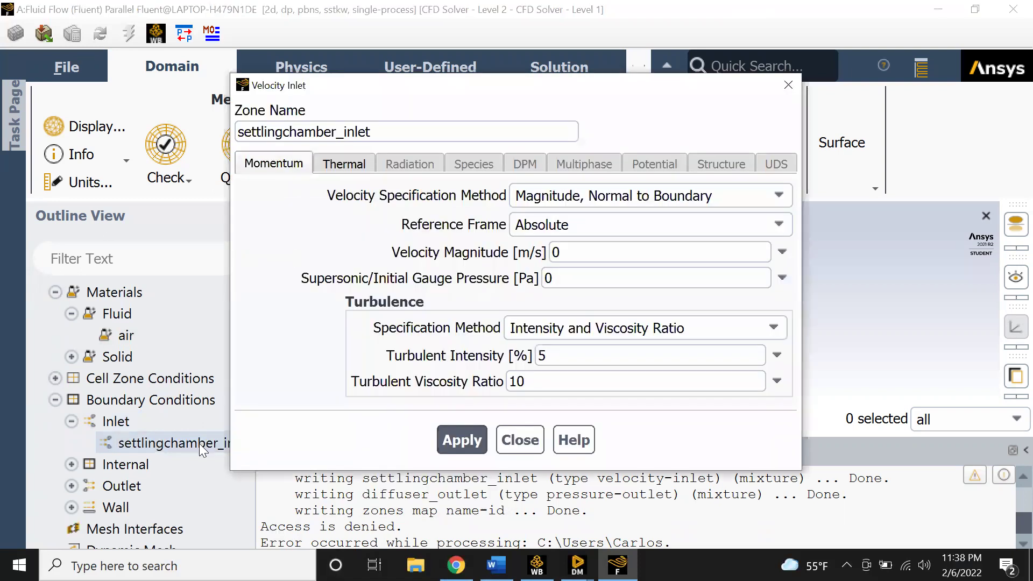
Switch to the Project 1 Report in Word and look up the inlet and test section velocities for the 10 Hz case
{"action": "left_click", "coordinate": [496, 565]}
{"action": "scroll", "coordinate": [563, 385], "scroll_direction": "down", "scroll_amount": 10}
{"action": "left_click_drag", "start_coordinate": [1011, 202], "coordinate": [1007, 246]}
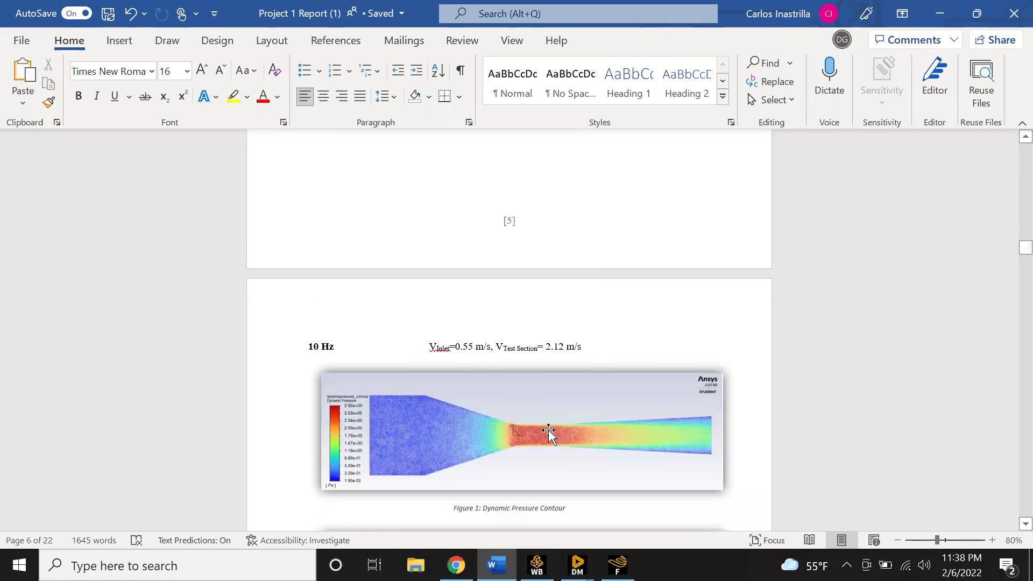
{"action": "left_click_drag", "start_coordinate": [537, 345], "coordinate": [585, 346]}
{"action": "left_click", "coordinate": [559, 347]}
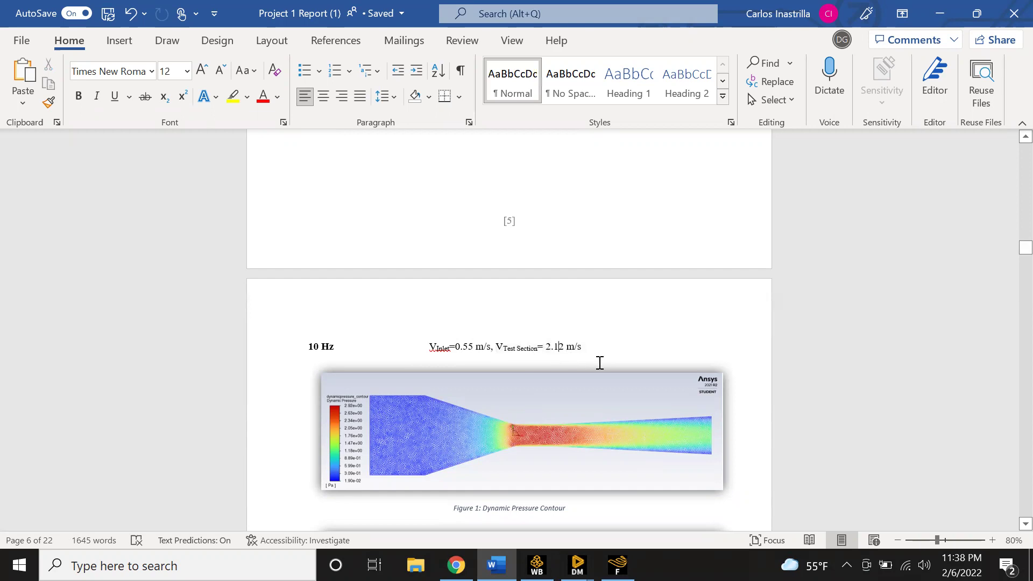
{"action": "left_click_drag", "start_coordinate": [309, 345], "coordinate": [368, 351]}
{"action": "left_click", "coordinate": [450, 348]}
Return to Fluent, set the settlingchamber_inlet velocity magnitude to 0.55 m/s, and apply and close the boundary settings
{"action": "left_click", "coordinate": [617, 565]}
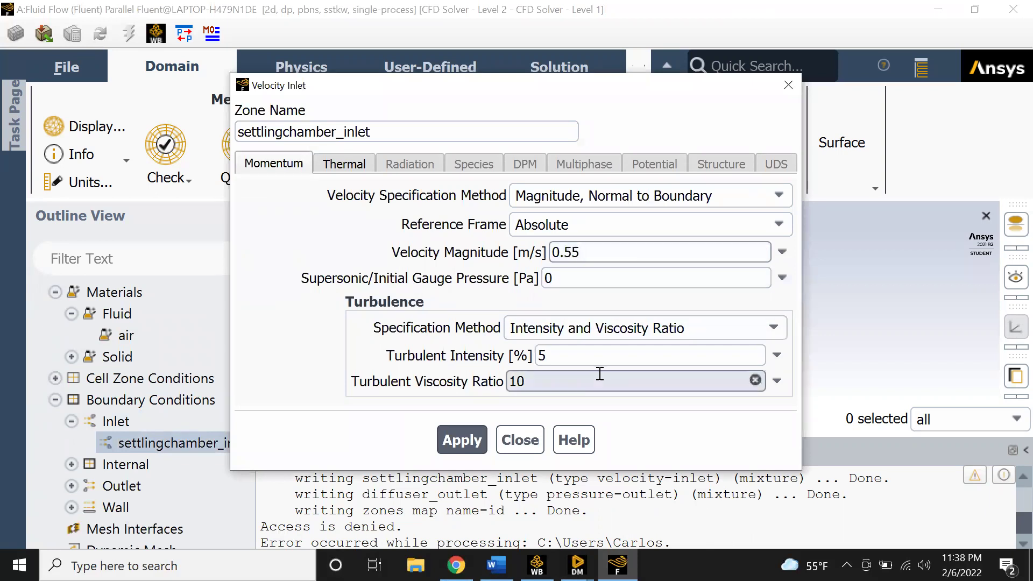
{"action": "left_click", "coordinate": [461, 440]}
{"action": "left_click", "coordinate": [520, 440]}
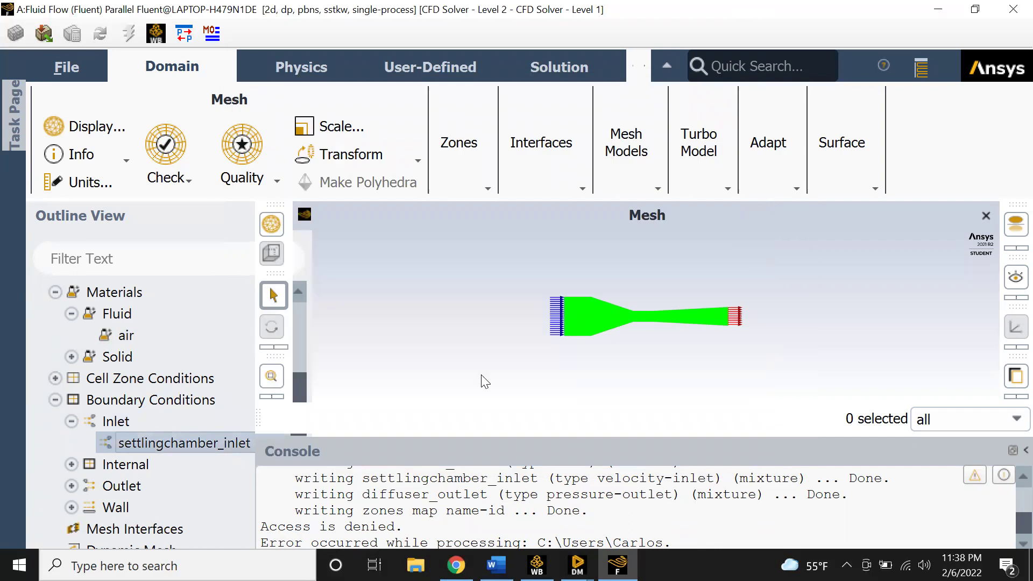
Collapse the console and the Inlet group, and check the zones in the Internal boundary group
{"action": "left_click", "coordinate": [1011, 451]}
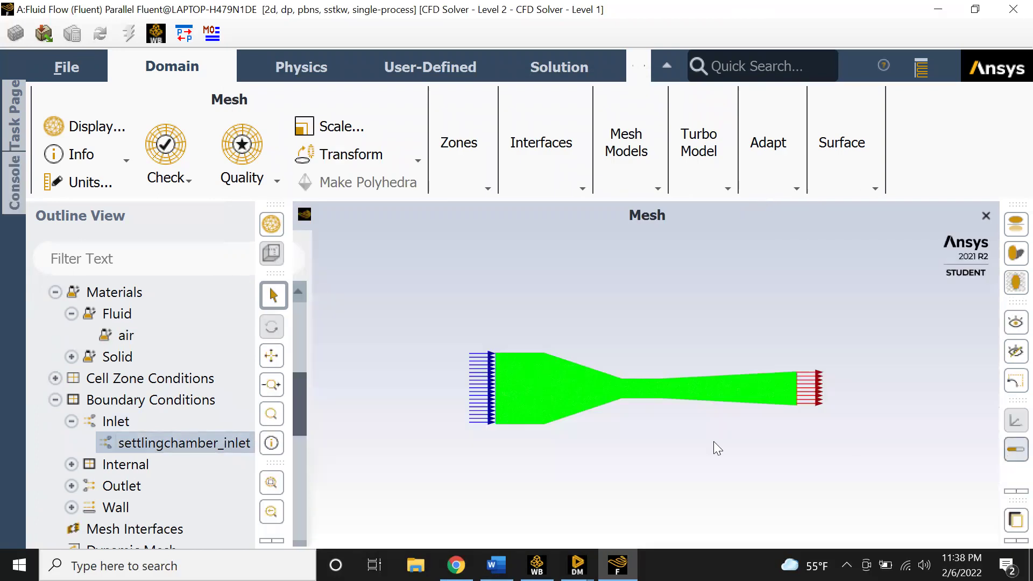
{"action": "scroll", "coordinate": [161, 431], "scroll_direction": "down", "scroll_amount": 1}
{"action": "left_click", "coordinate": [71, 379]}
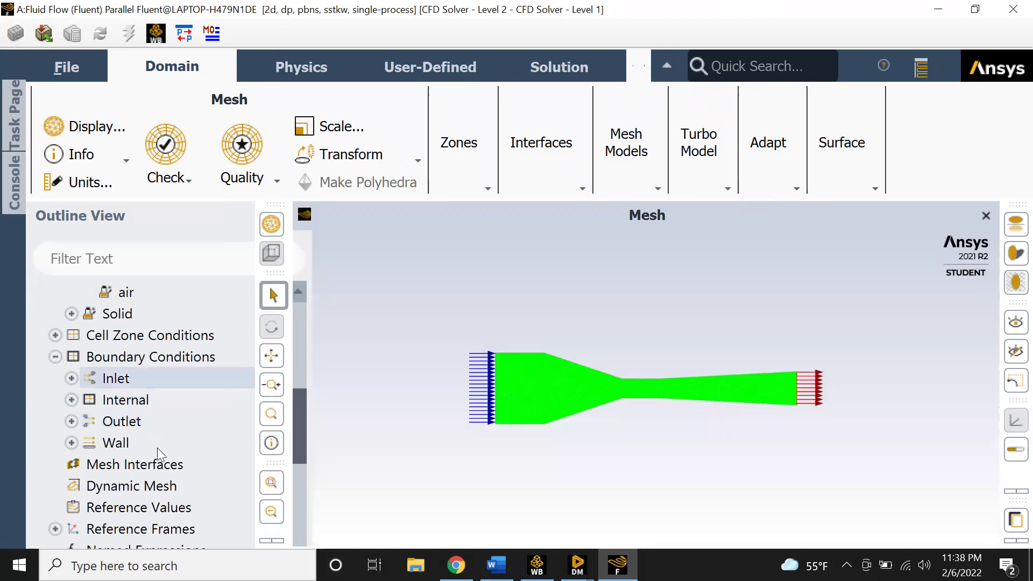
{"action": "scroll", "coordinate": [71, 371], "scroll_direction": "down", "scroll_amount": 1}
{"action": "left_click", "coordinate": [71, 357]}
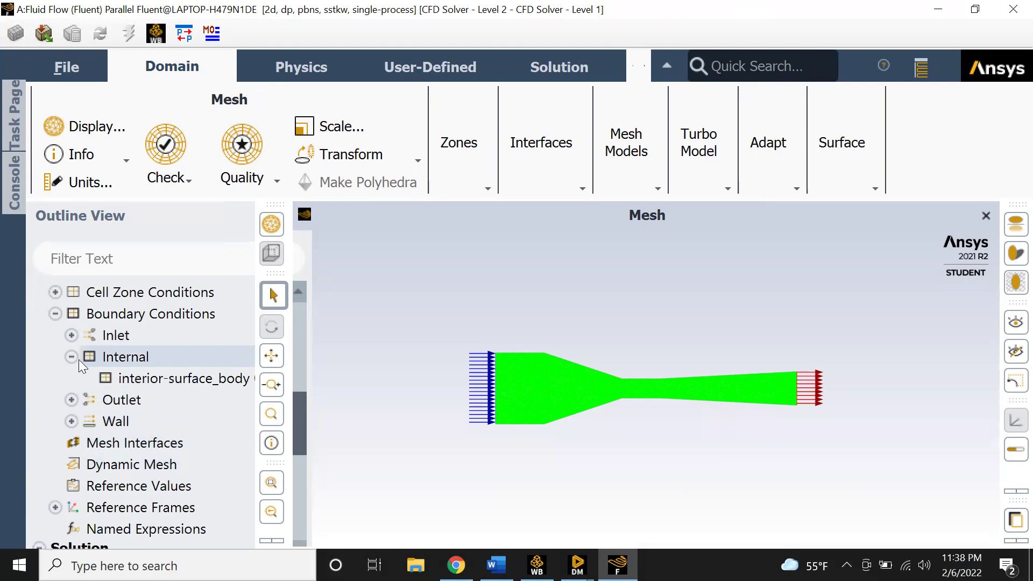
{"action": "left_click", "coordinate": [76, 356]}
Examine the Models, Cell Zone Conditions and Boundary Conditions task pages, collapsing the task page after each
{"action": "scroll", "coordinate": [77, 356], "scroll_direction": "up", "scroll_amount": 6}
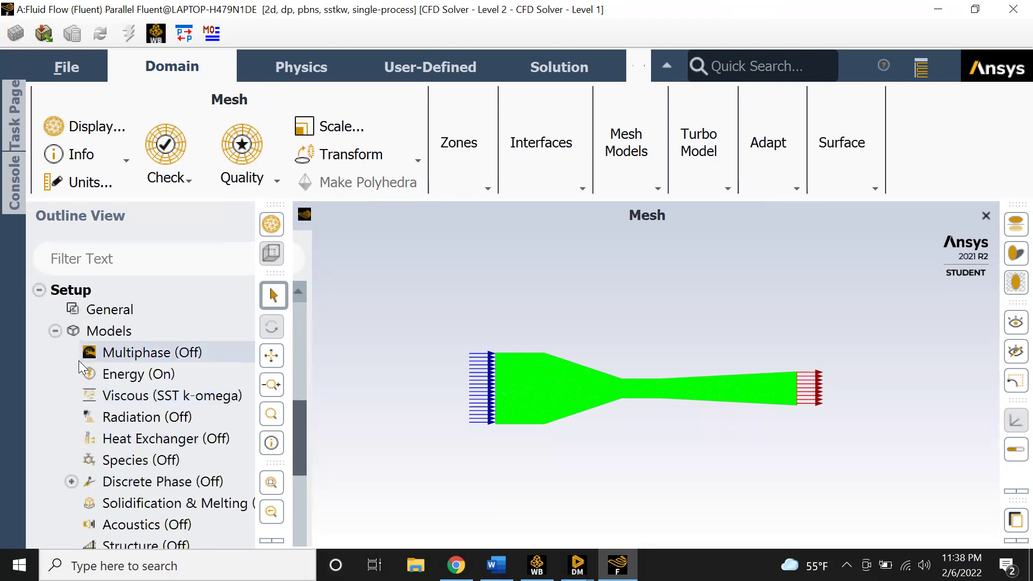
{"action": "scroll", "coordinate": [79, 361], "scroll_direction": "down", "scroll_amount": 1}
{"action": "double_click", "coordinate": [107, 291]}
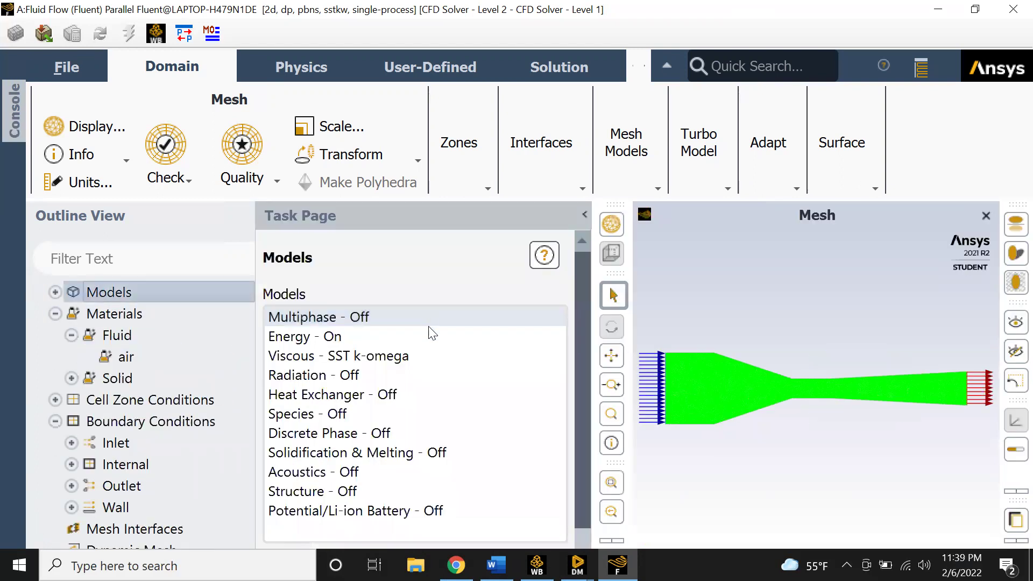
{"action": "scroll", "coordinate": [419, 354], "scroll_direction": "down", "scroll_amount": 1}
{"action": "scroll", "coordinate": [419, 354], "scroll_direction": "up", "scroll_amount": 1}
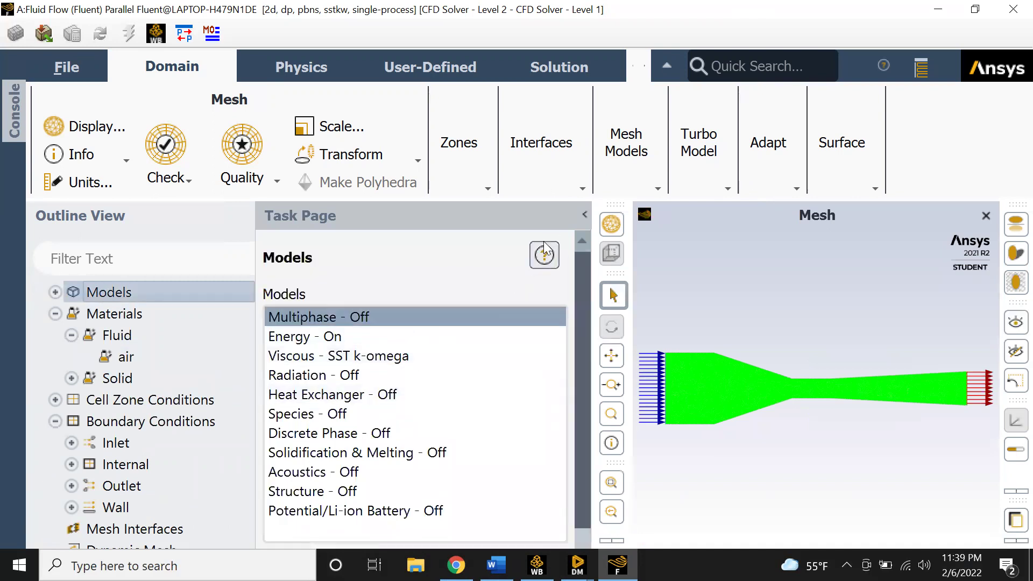
{"action": "left_click", "coordinate": [586, 214]}
{"action": "scroll", "coordinate": [119, 320], "scroll_direction": "down", "scroll_amount": 1}
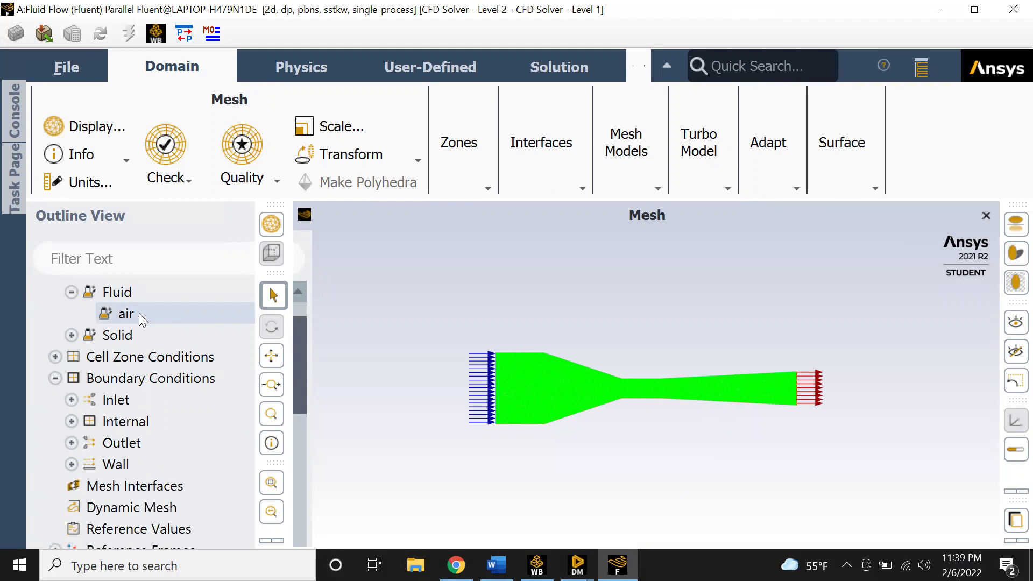
{"action": "double_click", "coordinate": [118, 357]}
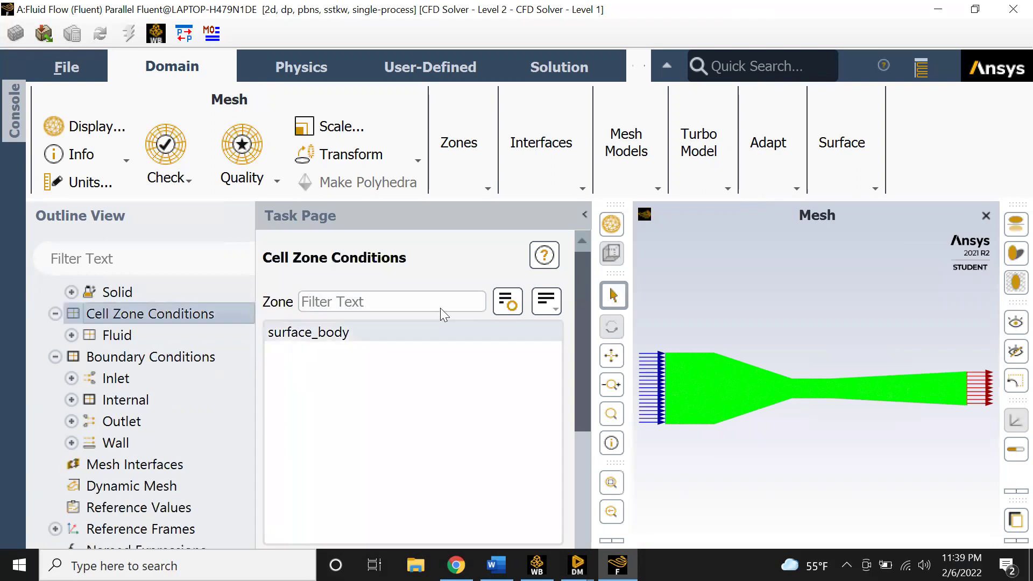
{"action": "left_click", "coordinate": [585, 215]}
{"action": "scroll", "coordinate": [166, 334], "scroll_direction": "up", "scroll_amount": 1}
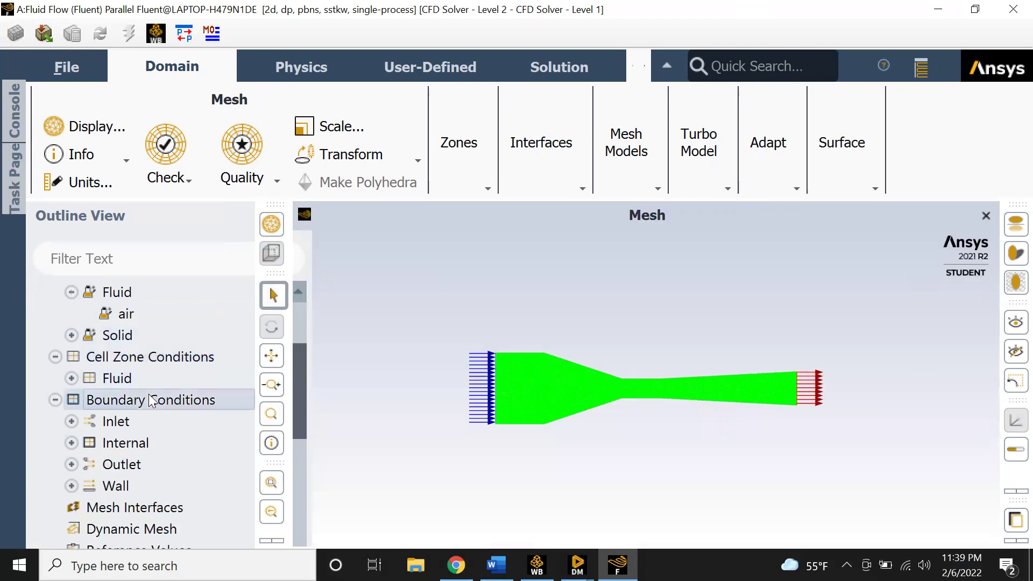
{"action": "double_click", "coordinate": [152, 401]}
{"action": "scroll", "coordinate": [380, 364], "scroll_direction": "down", "scroll_amount": 3}
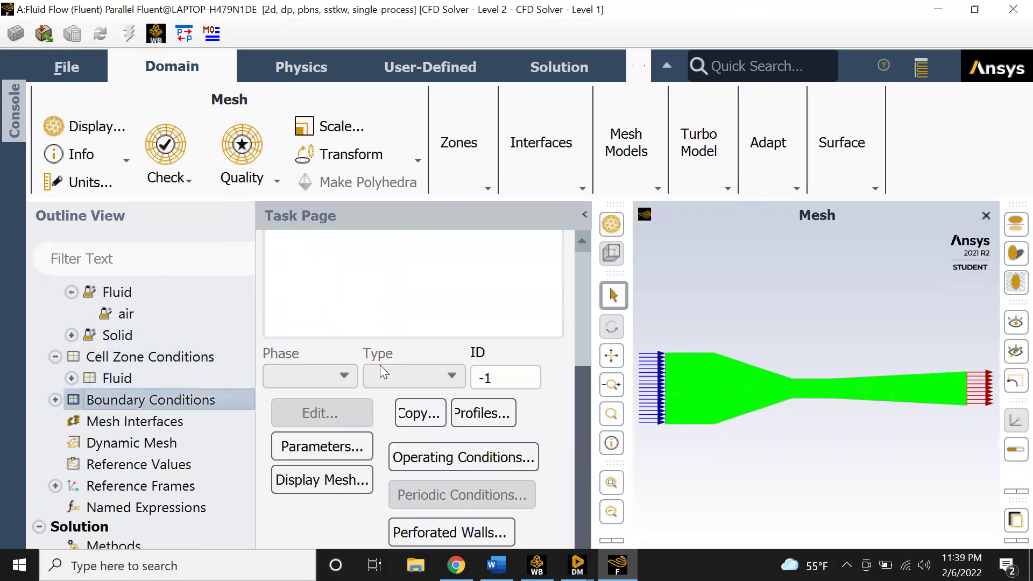
{"action": "scroll", "coordinate": [379, 365], "scroll_direction": "up", "scroll_amount": 3}
{"action": "left_click", "coordinate": [584, 214]}
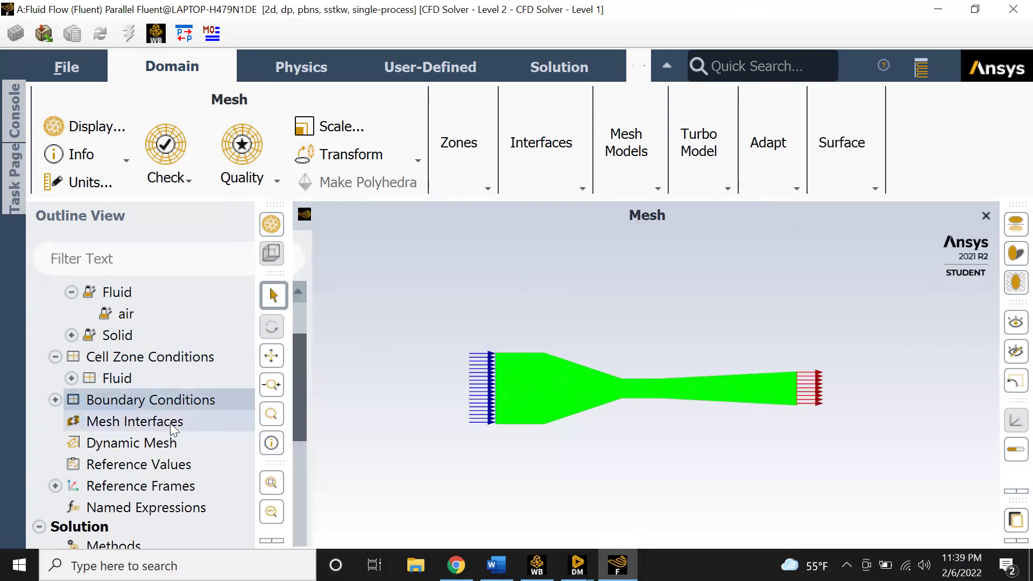
Review the mesh and solver options on the General setup page and collapse the task page
{"action": "scroll", "coordinate": [162, 407], "scroll_direction": "down", "scroll_amount": 1}
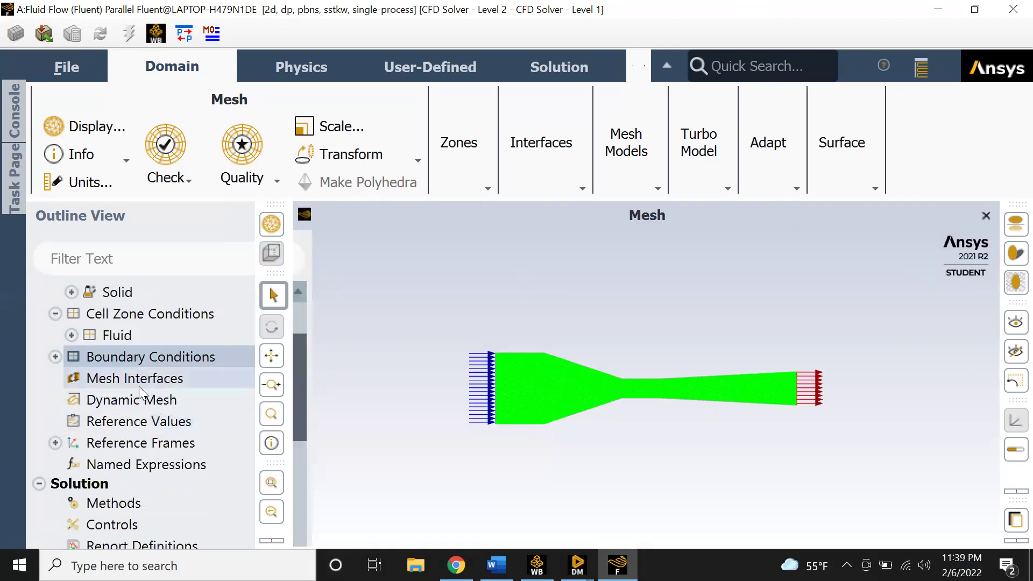
{"action": "scroll", "coordinate": [139, 386], "scroll_direction": "down", "scroll_amount": 1}
{"action": "scroll", "coordinate": [134, 467], "scroll_direction": "up", "scroll_amount": 4}
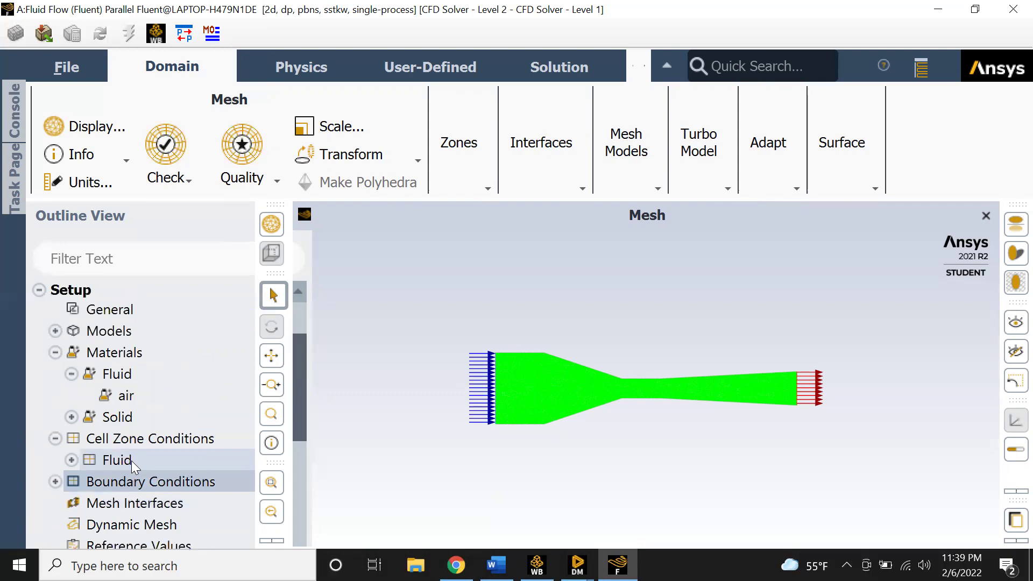
{"action": "left_click", "coordinate": [123, 311]}
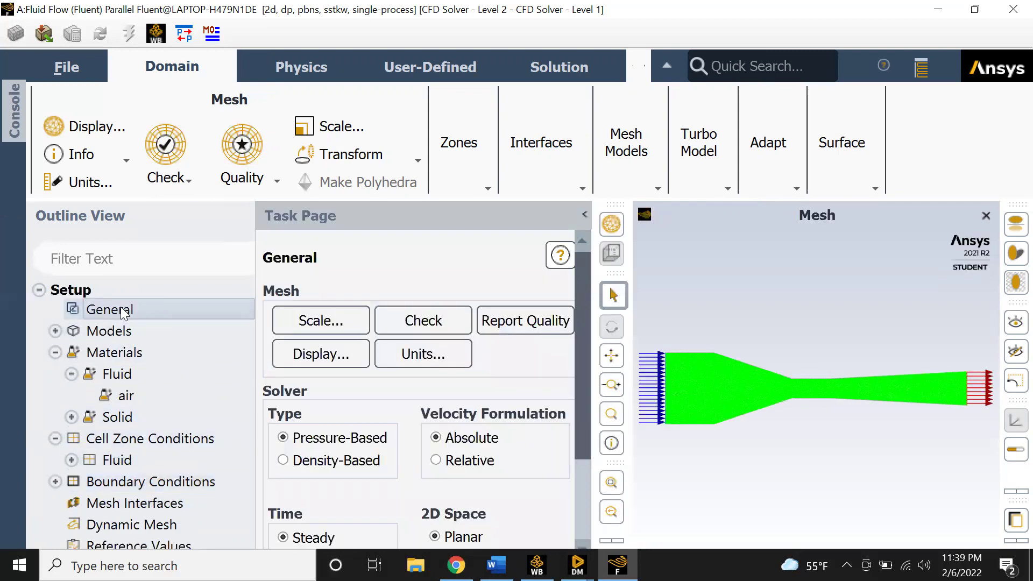
{"action": "scroll", "coordinate": [449, 391], "scroll_direction": "down", "scroll_amount": 3}
{"action": "scroll", "coordinate": [449, 391], "scroll_direction": "up", "scroll_amount": 3}
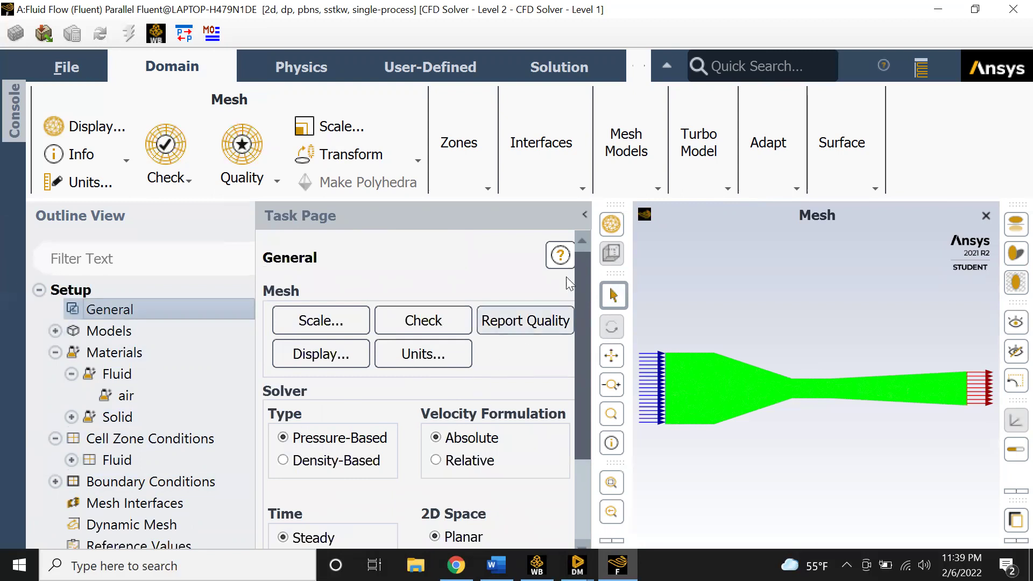
{"action": "left_click", "coordinate": [584, 215]}
Review the list of physics models, open and close the Multiphase Model settings unchanged, and collapse the Models branch
{"action": "double_click", "coordinate": [156, 334]}
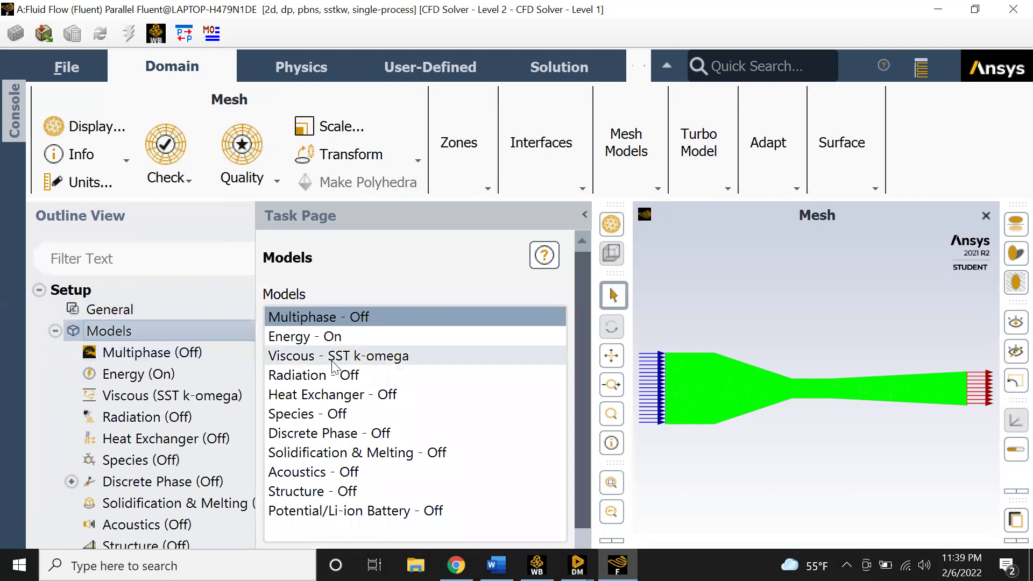
{"action": "scroll", "coordinate": [334, 367], "scroll_direction": "down", "scroll_amount": 1}
{"action": "left_click", "coordinate": [287, 533]}
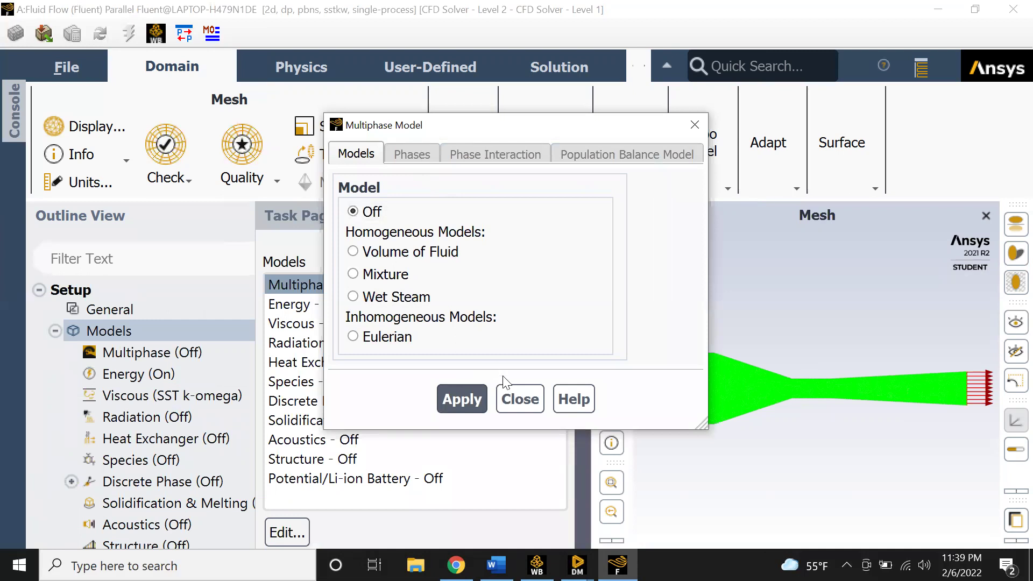
{"action": "left_click", "coordinate": [514, 400]}
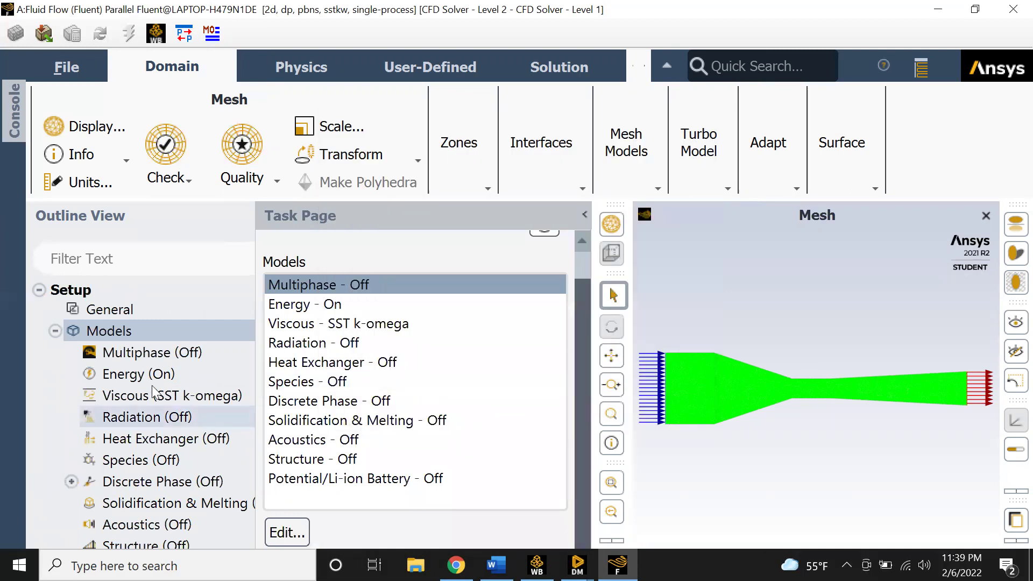
{"action": "left_click", "coordinate": [55, 331]}
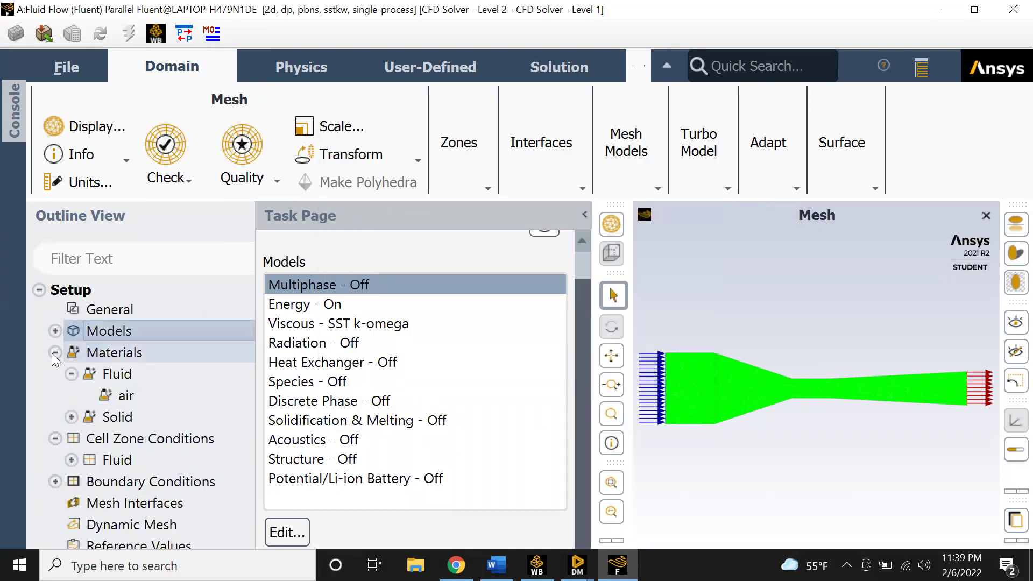
Review the fluid and solid entries on the Materials page, and collapse the Materials and Cell Zone Conditions branches
{"action": "double_click", "coordinate": [97, 355]}
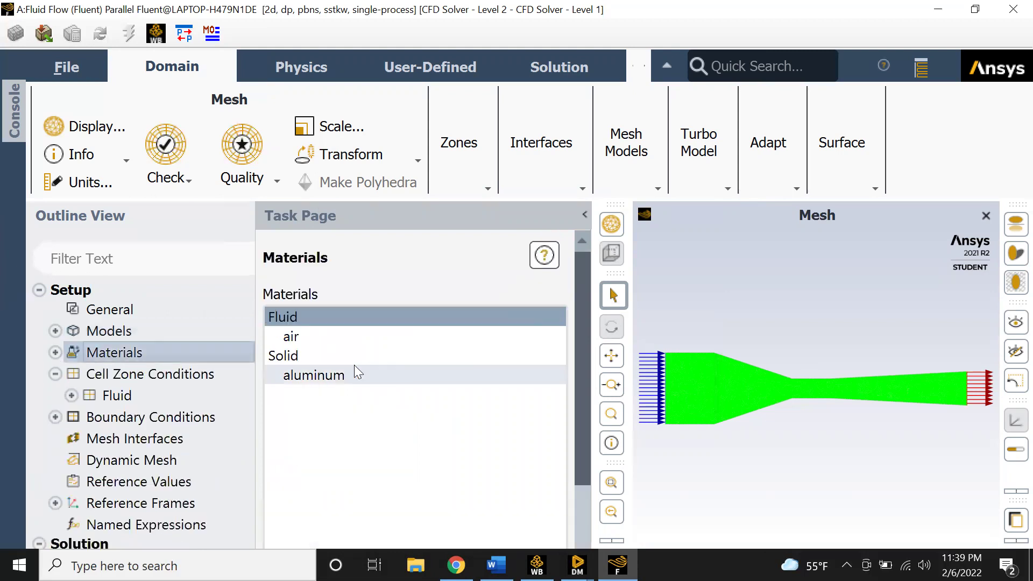
{"action": "left_click", "coordinate": [54, 352]}
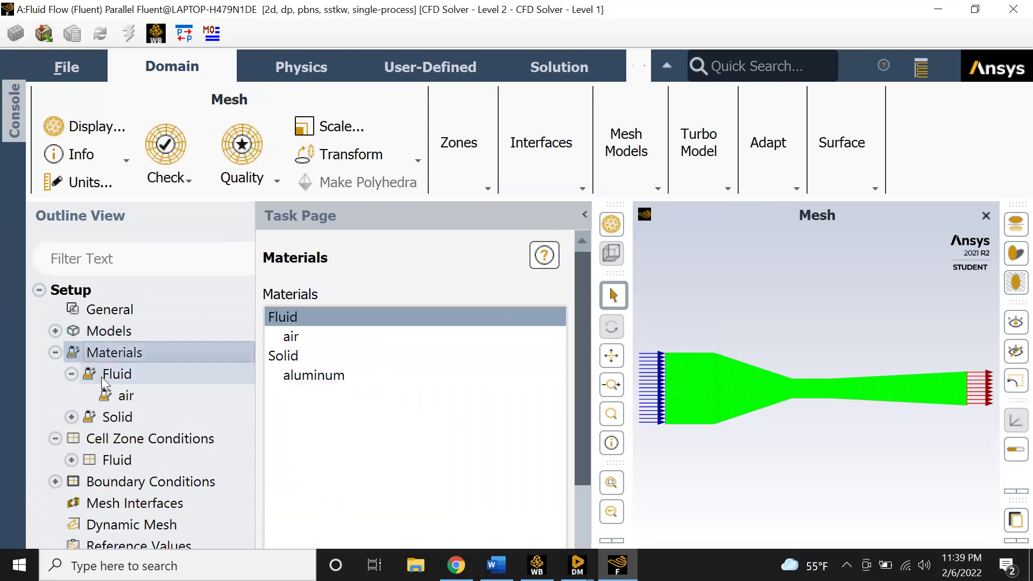
{"action": "left_click", "coordinate": [55, 353]}
{"action": "scroll", "coordinate": [92, 374], "scroll_direction": "down", "scroll_amount": 2}
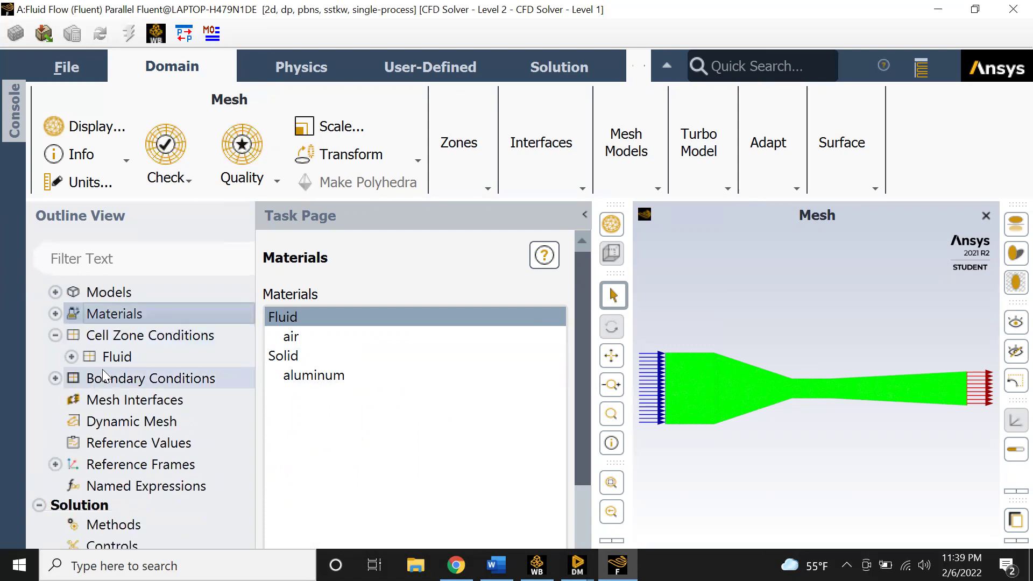
{"action": "left_click", "coordinate": [56, 338]}
Open Boundary Conditions, review the momentum settings of the settlingchamber_inlet velocity inlet, and apply and close them
{"action": "double_click", "coordinate": [96, 358]}
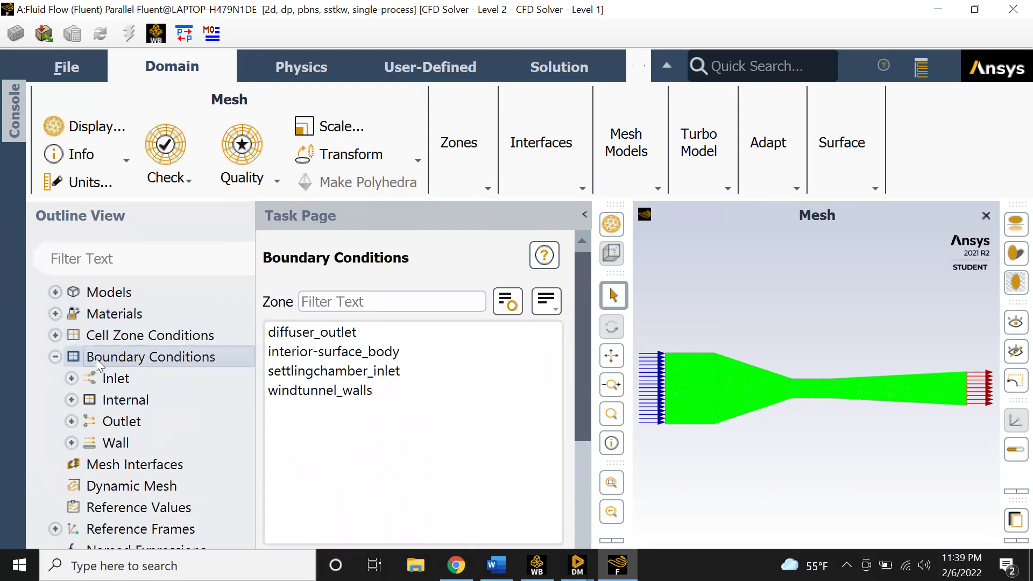
{"action": "scroll", "coordinate": [96, 358], "scroll_direction": "down", "scroll_amount": 2}
{"action": "double_click", "coordinate": [125, 341]}
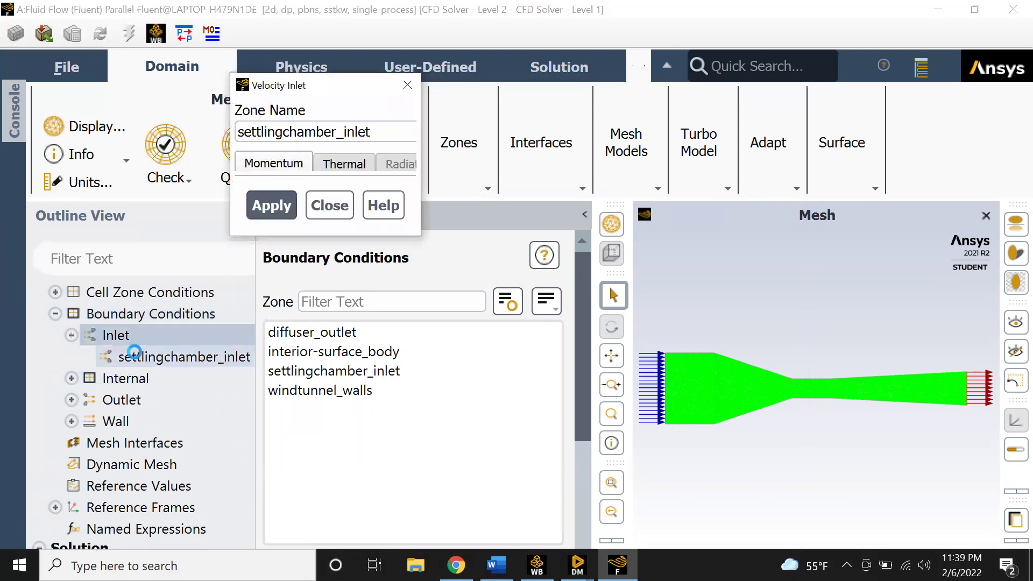
{"action": "left_click", "coordinate": [347, 166]}
{"action": "left_click", "coordinate": [277, 162]}
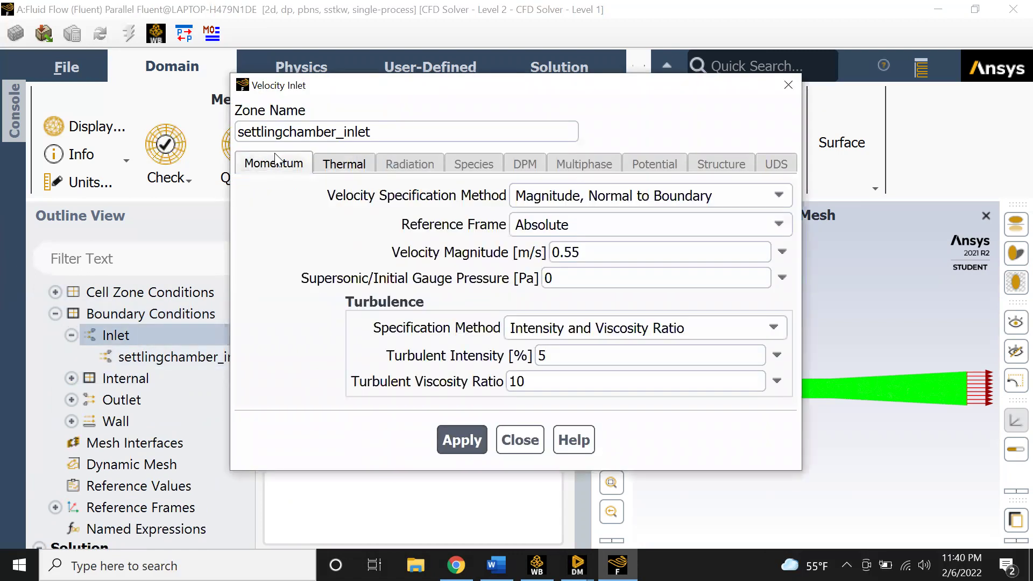
{"action": "left_click", "coordinate": [462, 440]}
{"action": "left_click", "coordinate": [520, 440]}
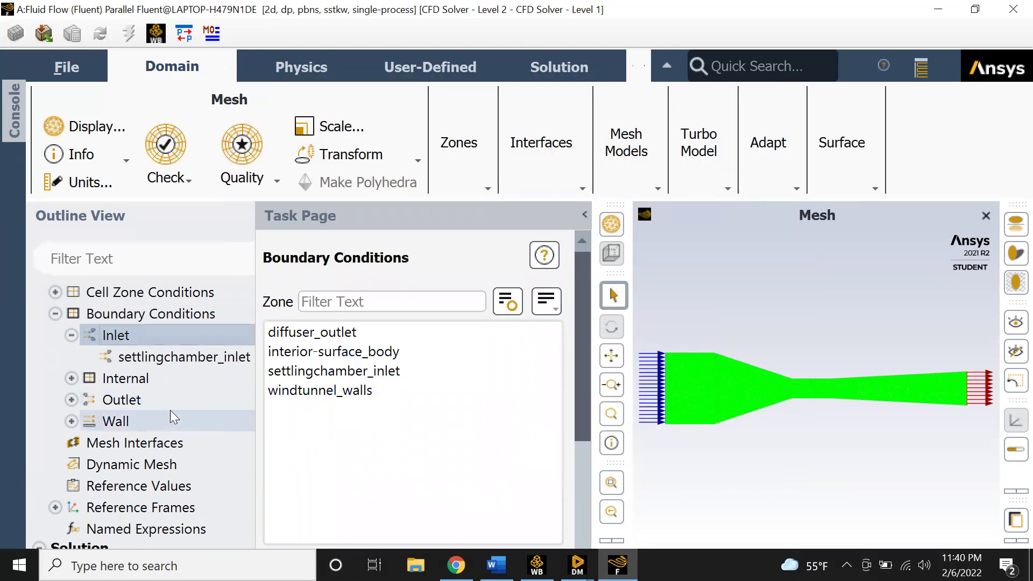
Check the Reference Frames group in the outline and collapse it again
{"action": "scroll", "coordinate": [171, 410], "scroll_direction": "down", "scroll_amount": 2}
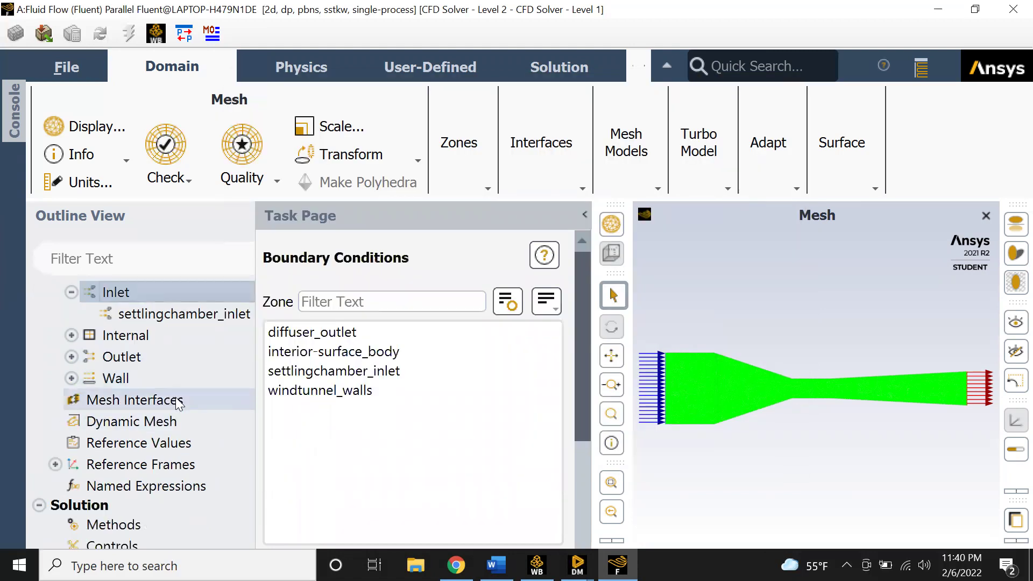
{"action": "scroll", "coordinate": [180, 408], "scroll_direction": "down", "scroll_amount": 2}
{"action": "scroll", "coordinate": [178, 405], "scroll_direction": "down", "scroll_amount": 2}
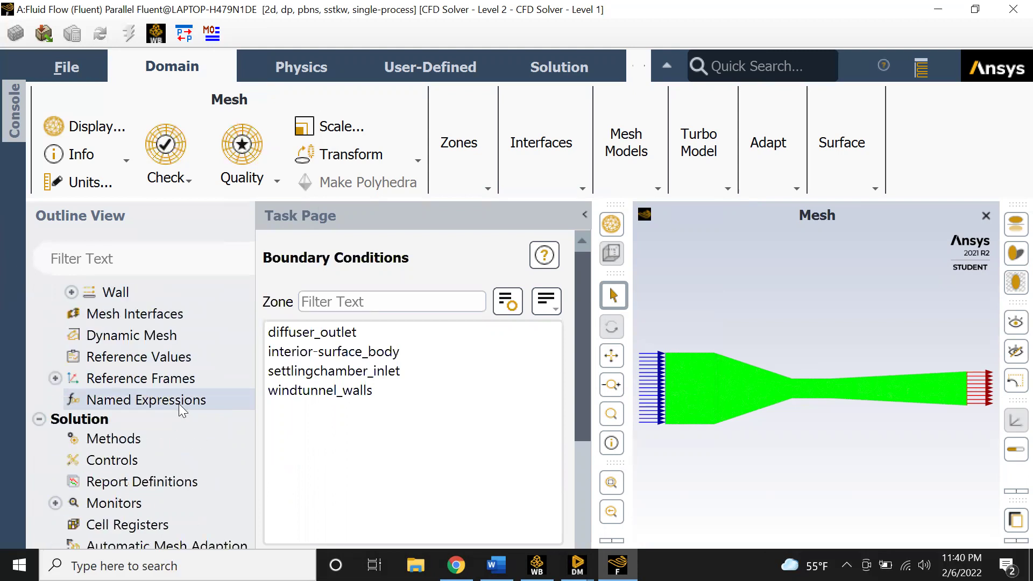
{"action": "left_click", "coordinate": [56, 377]}
{"action": "double_click", "coordinate": [77, 383]}
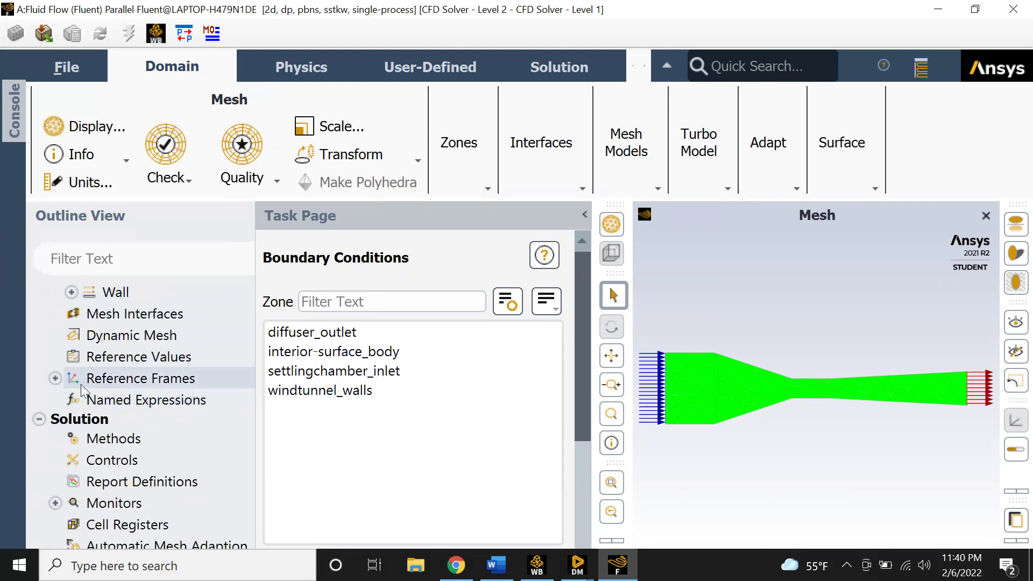
Examine the spatial discretization schemes and transient options in the solution Methods and collapse the task page
{"action": "scroll", "coordinate": [106, 388], "scroll_direction": "down", "scroll_amount": 2}
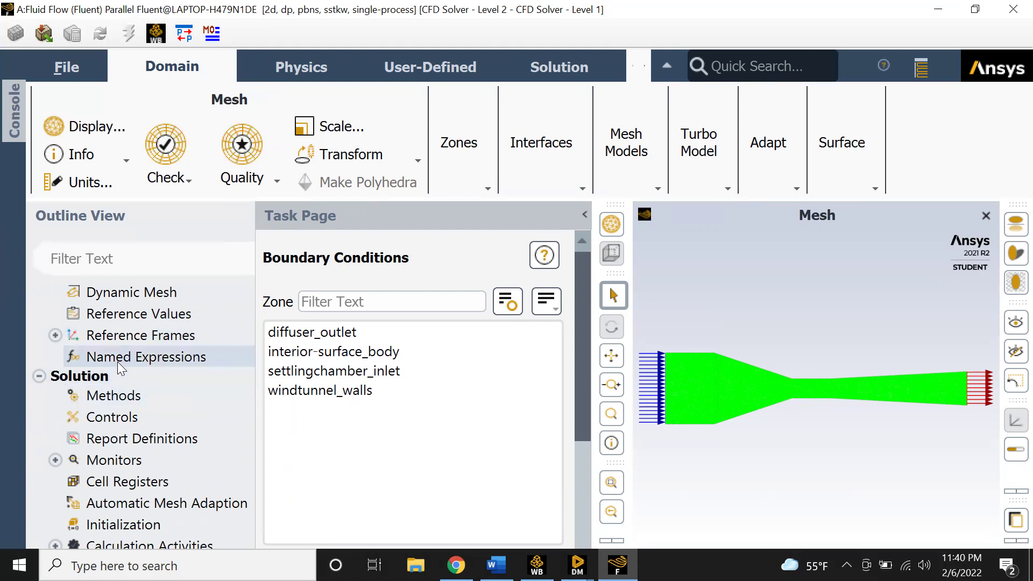
{"action": "scroll", "coordinate": [117, 361], "scroll_direction": "down", "scroll_amount": 2}
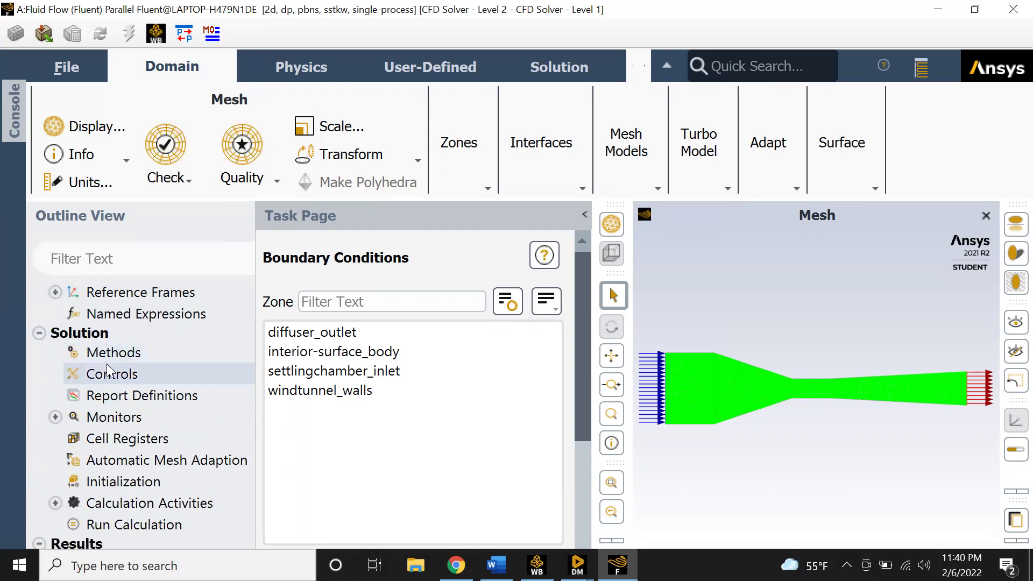
{"action": "left_click", "coordinate": [156, 349]}
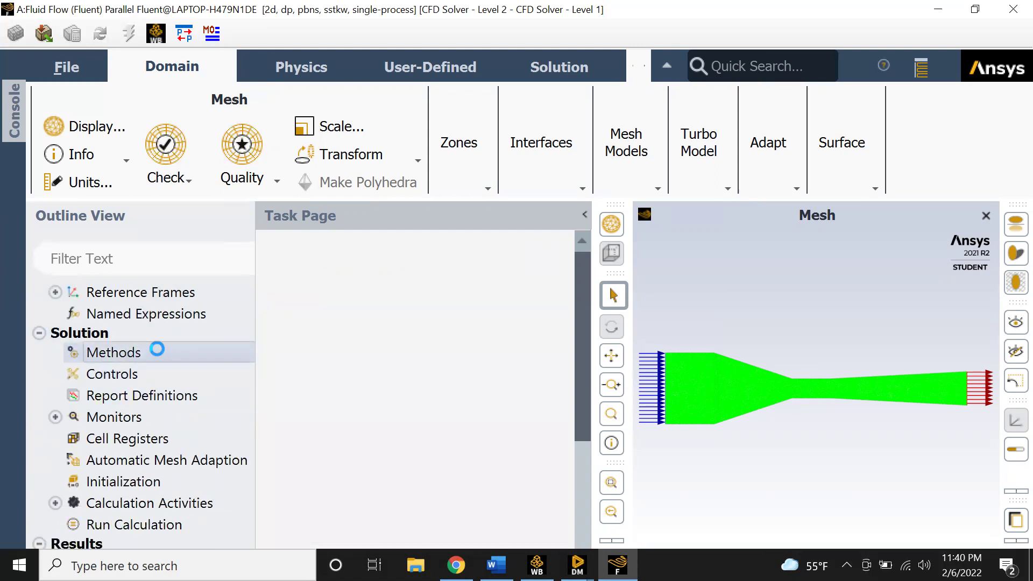
{"action": "scroll", "coordinate": [332, 347], "scroll_direction": "down", "scroll_amount": 5}
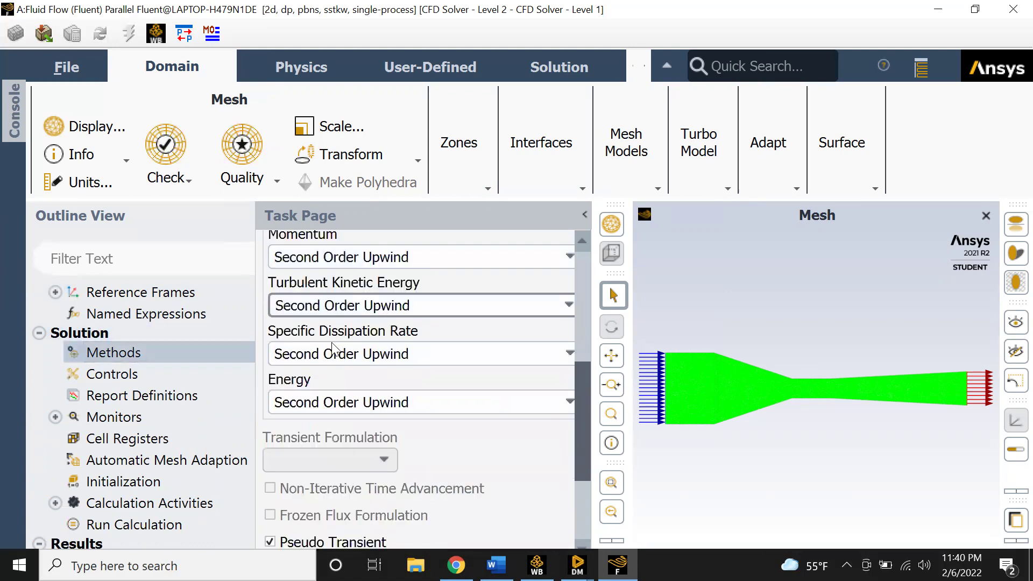
{"action": "scroll", "coordinate": [332, 347], "scroll_direction": "down", "scroll_amount": 3}
{"action": "scroll", "coordinate": [331, 342], "scroll_direction": "up", "scroll_amount": 5}
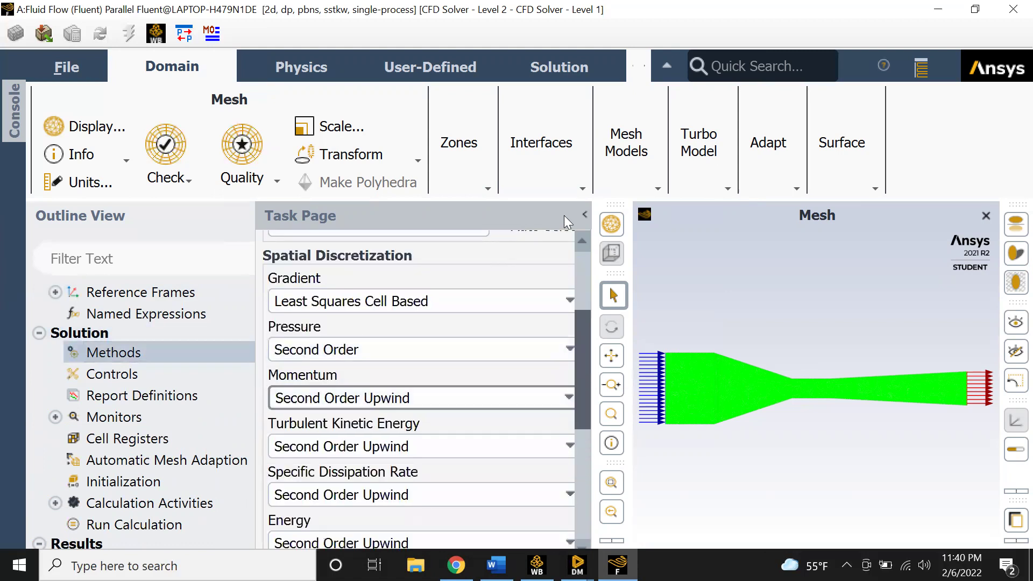
{"action": "left_click", "coordinate": [585, 214]}
Open the solution Controls settings
{"action": "scroll", "coordinate": [140, 376], "scroll_direction": "down", "scroll_amount": 1}
{"action": "left_click", "coordinate": [146, 330]}
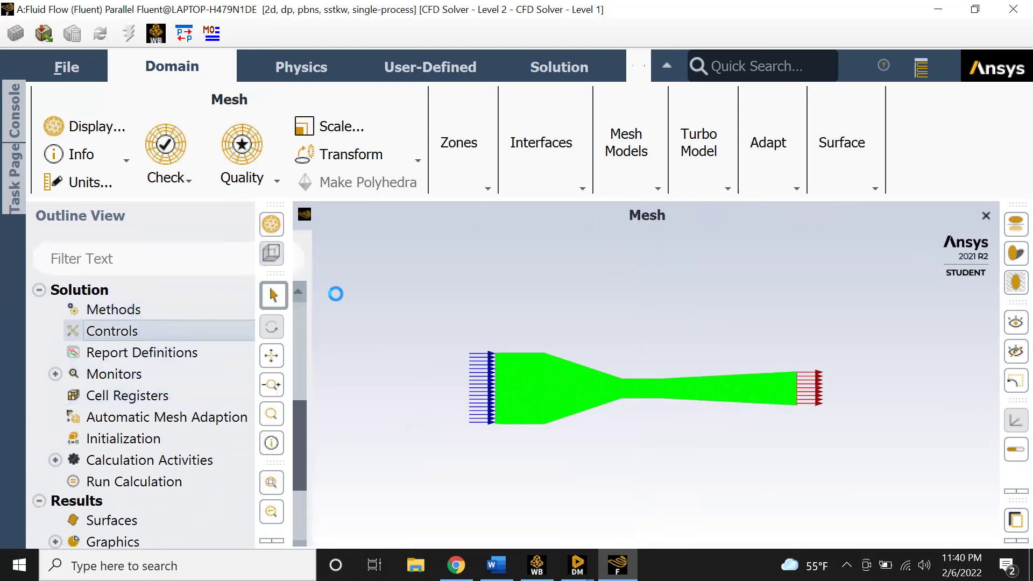
Review the Monitors and Initialization settings of the solution in the model outline
{"action": "scroll", "coordinate": [455, 296], "scroll_direction": "down", "scroll_amount": 3}
{"action": "scroll", "coordinate": [484, 288], "scroll_direction": "up", "scroll_amount": 2}
{"action": "scroll", "coordinate": [515, 279], "scroll_direction": "up", "scroll_amount": 1}
{"action": "left_click", "coordinate": [584, 214]}
{"action": "scroll", "coordinate": [134, 356], "scroll_direction": "down", "scroll_amount": 1}
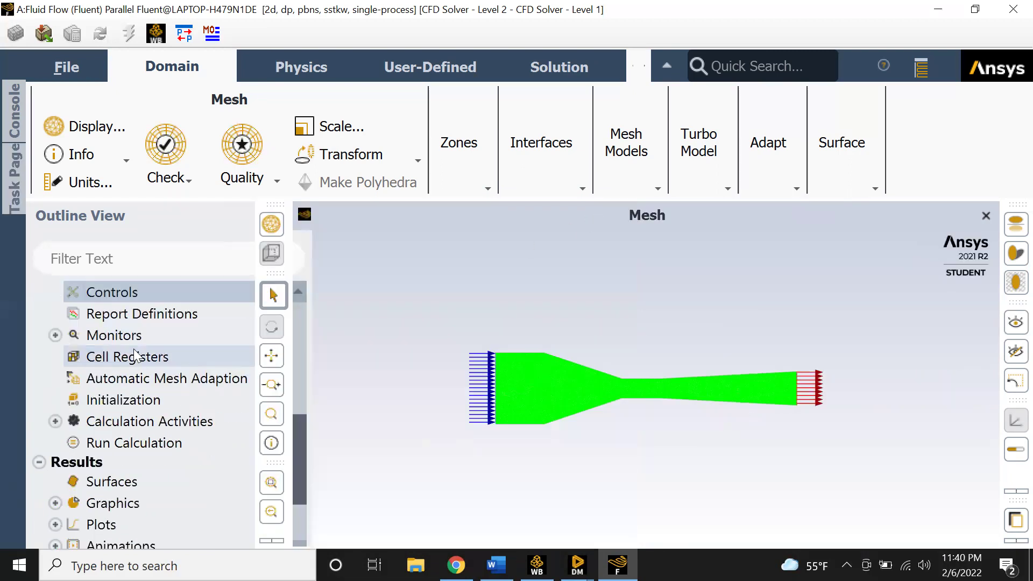
{"action": "double_click", "coordinate": [127, 340]}
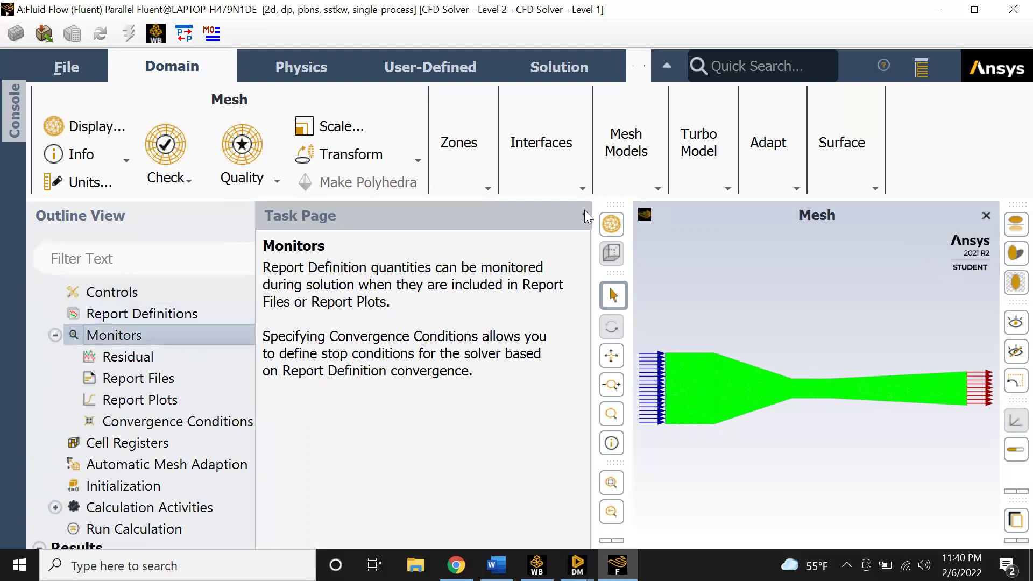
{"action": "left_click", "coordinate": [584, 214]}
{"action": "scroll", "coordinate": [145, 377], "scroll_direction": "down", "scroll_amount": 2}
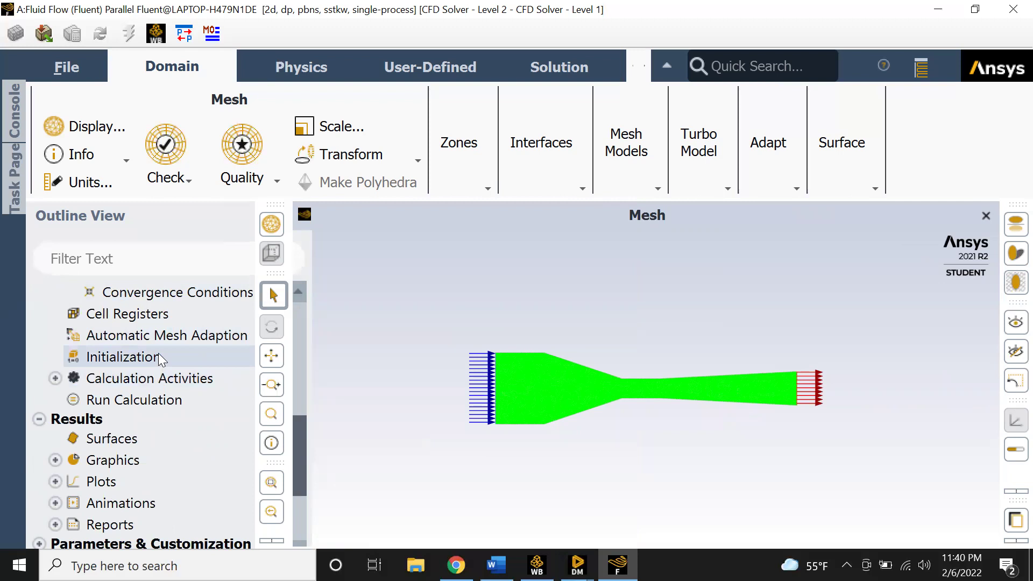
{"action": "left_click", "coordinate": [159, 358]}
{"action": "double_click", "coordinate": [160, 358]}
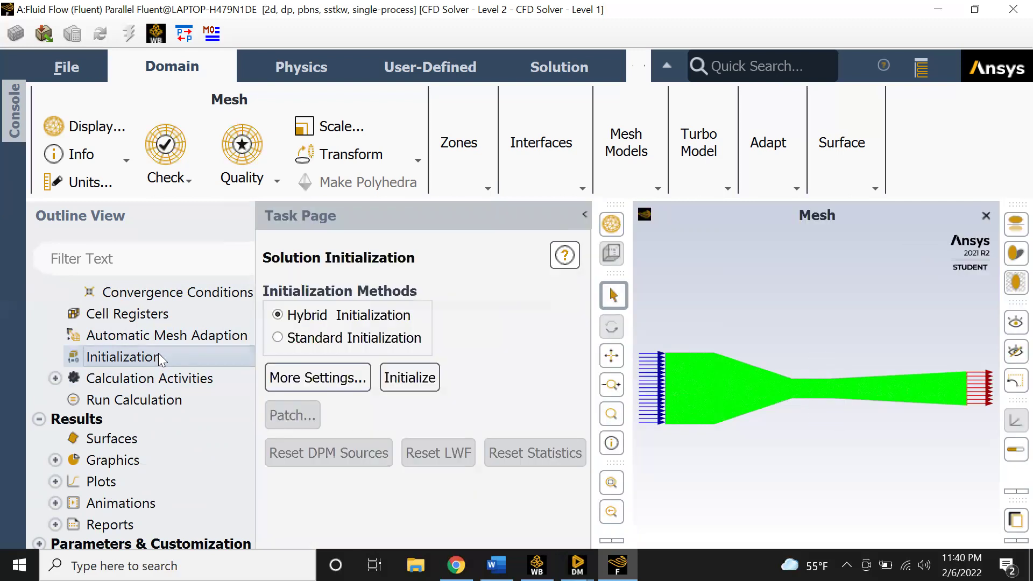
{"action": "left_click", "coordinate": [584, 215]}
{"action": "scroll", "coordinate": [131, 417], "scroll_direction": "down", "scroll_amount": 1}
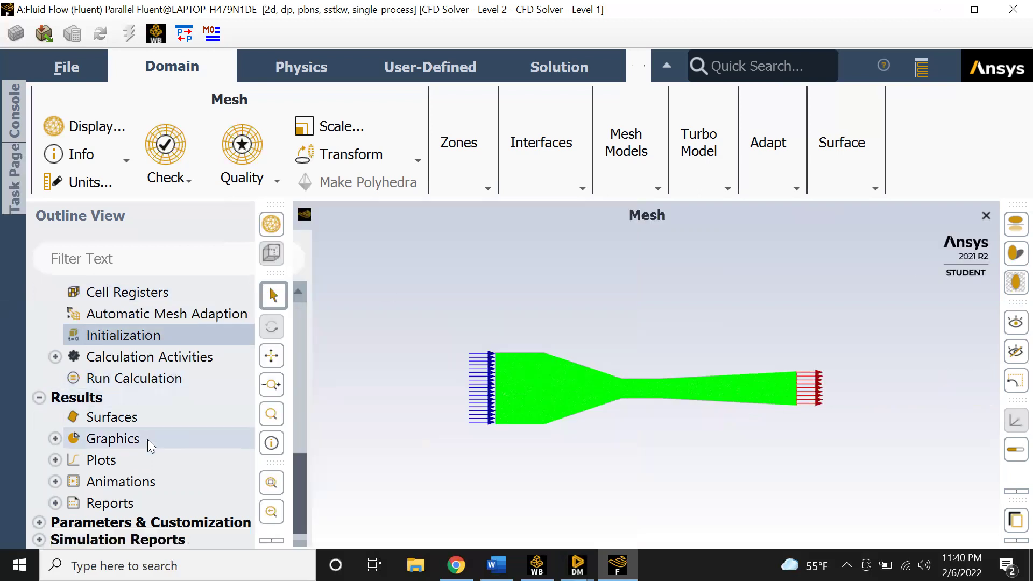
Examine the list of physical models in the setup and check the Energy model's setting
{"action": "scroll", "coordinate": [149, 443], "scroll_direction": "up", "scroll_amount": 8}
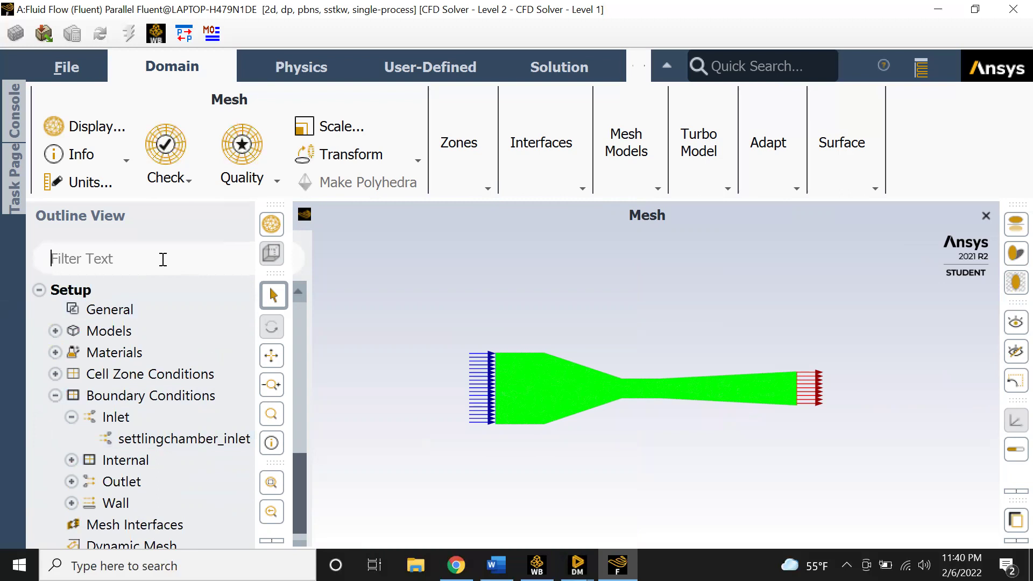
{"action": "left_click", "coordinate": [56, 331]}
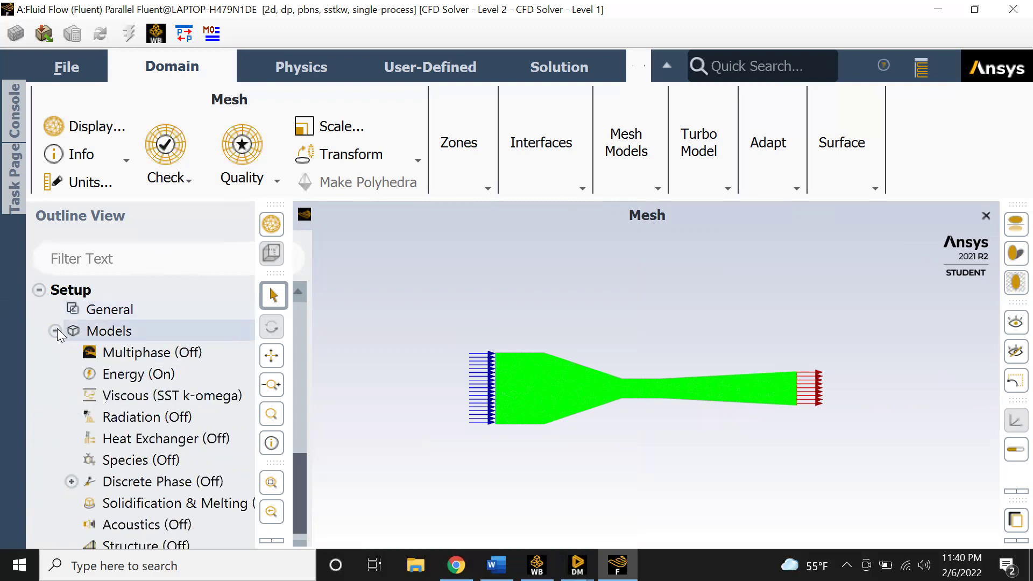
{"action": "scroll", "coordinate": [126, 364], "scroll_direction": "down", "scroll_amount": 1}
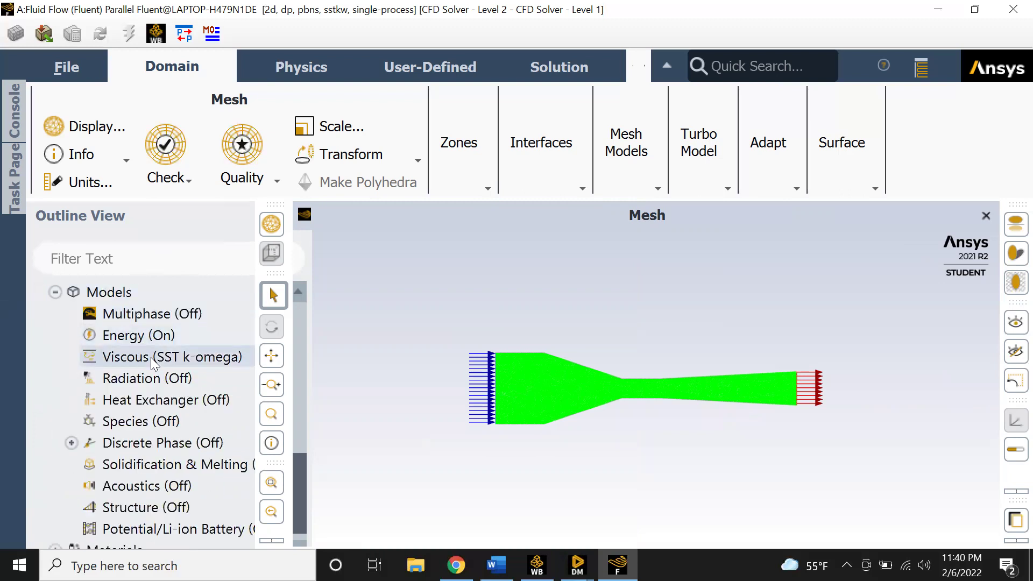
{"action": "scroll", "coordinate": [150, 357], "scroll_direction": "down", "scroll_amount": 1}
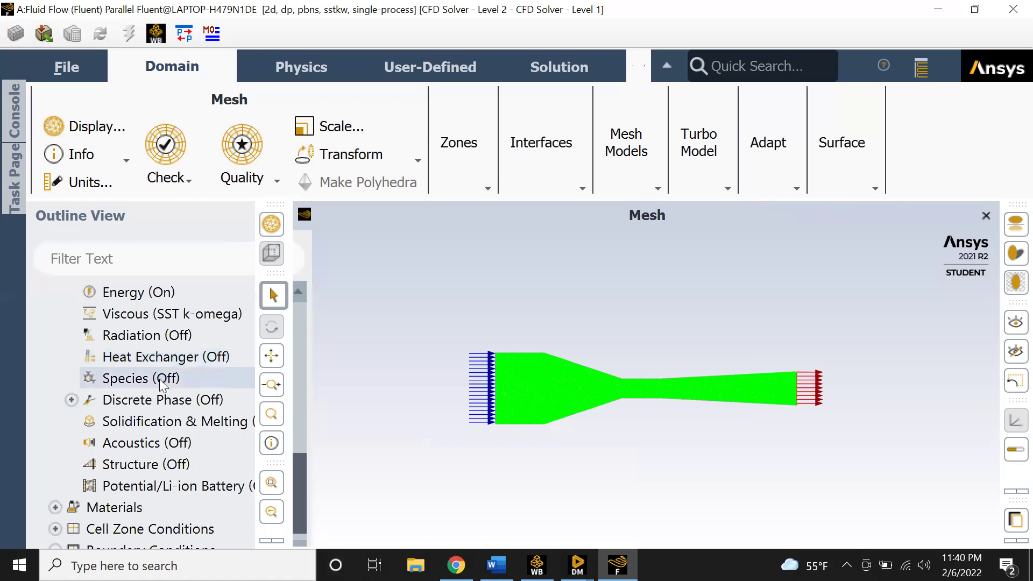
{"action": "scroll", "coordinate": [161, 383], "scroll_direction": "down", "scroll_amount": 1}
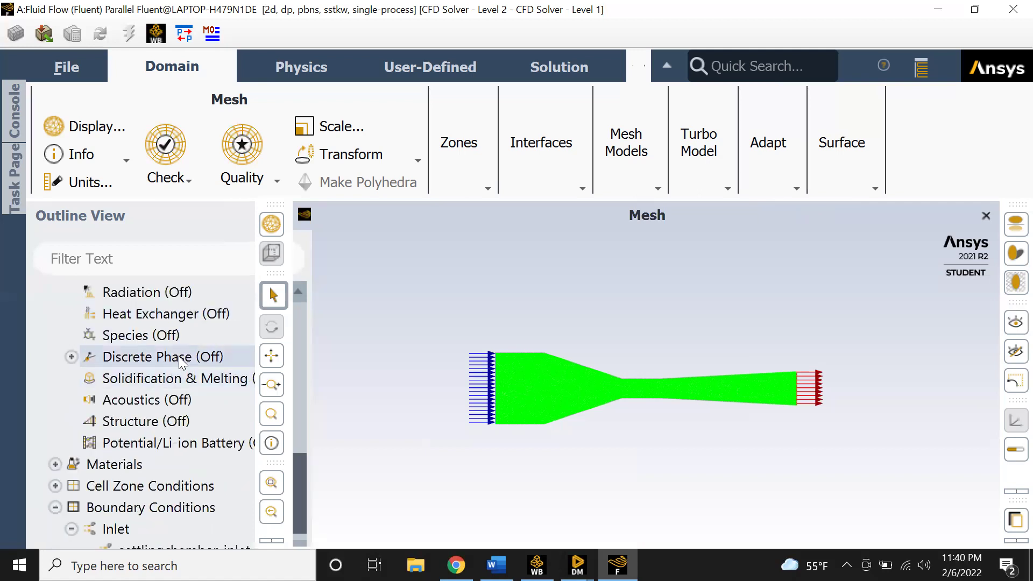
{"action": "scroll", "coordinate": [161, 349], "scroll_direction": "up", "scroll_amount": 3}
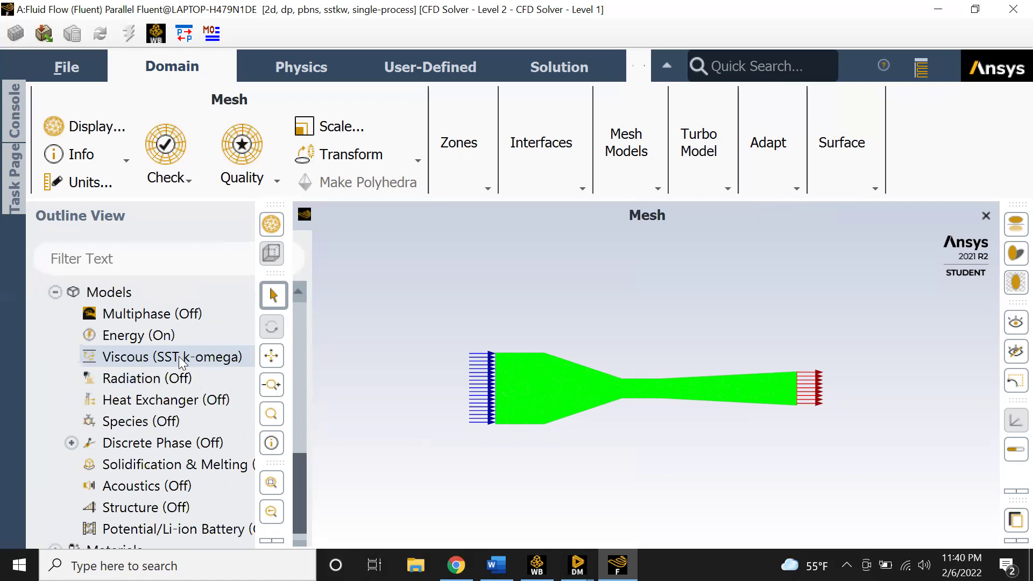
{"action": "double_click", "coordinate": [151, 331]}
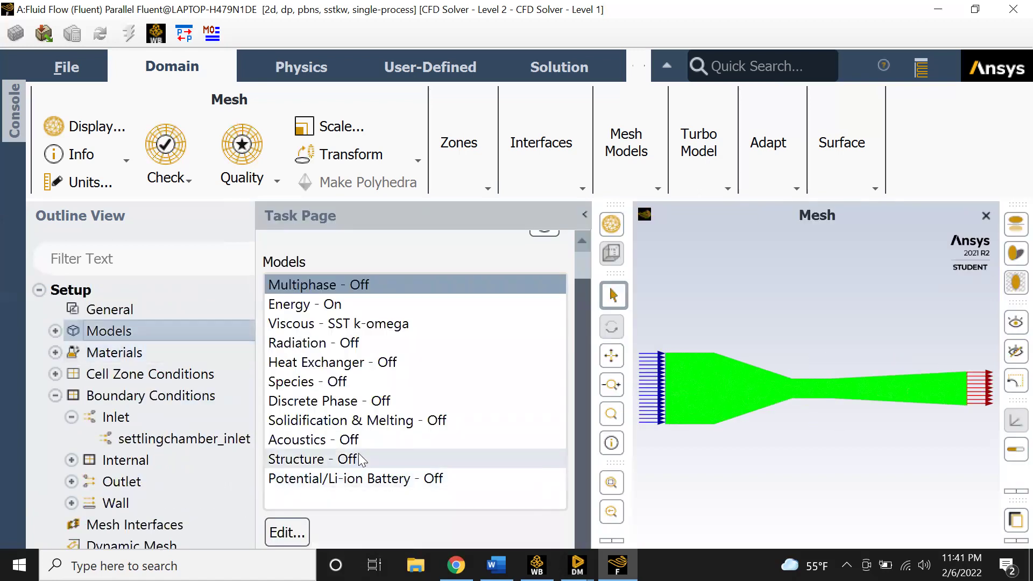
{"action": "left_click", "coordinate": [55, 331]}
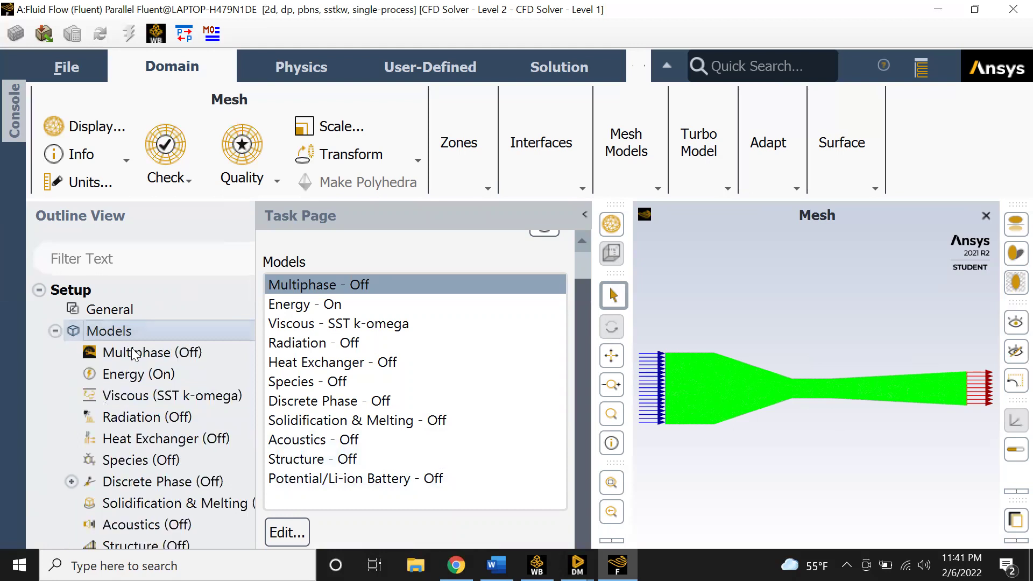
{"action": "double_click", "coordinate": [144, 372]}
{"action": "left_click", "coordinate": [346, 477]}
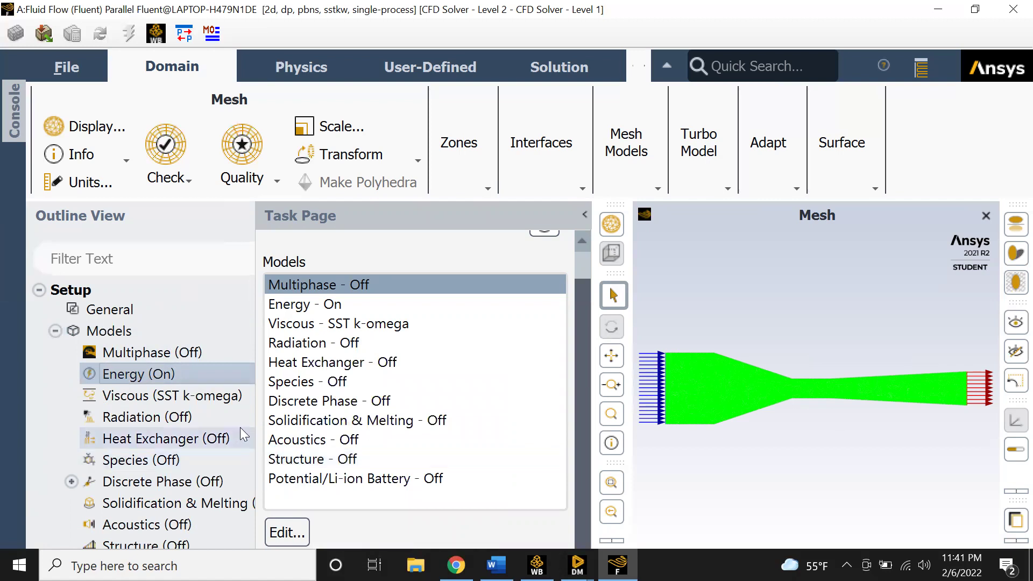
Switch the viscous model to k-epsilon (2 eqn) and choose Enhanced Wall Treatment as the near-wall treatment
{"action": "left_click", "coordinate": [184, 398]}
{"action": "double_click", "coordinate": [184, 399]}
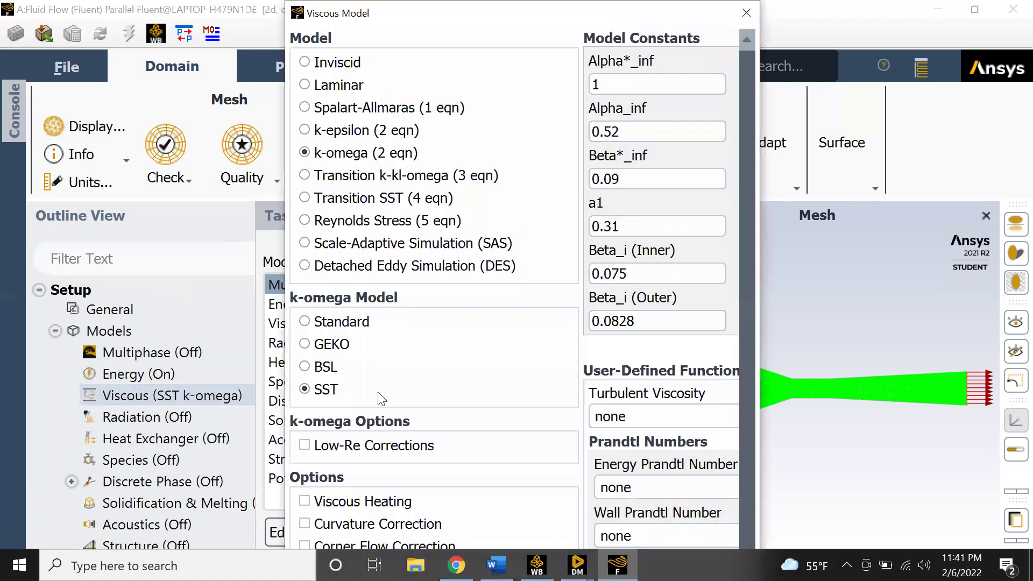
{"action": "scroll", "coordinate": [378, 392], "scroll_direction": "down", "scroll_amount": 3}
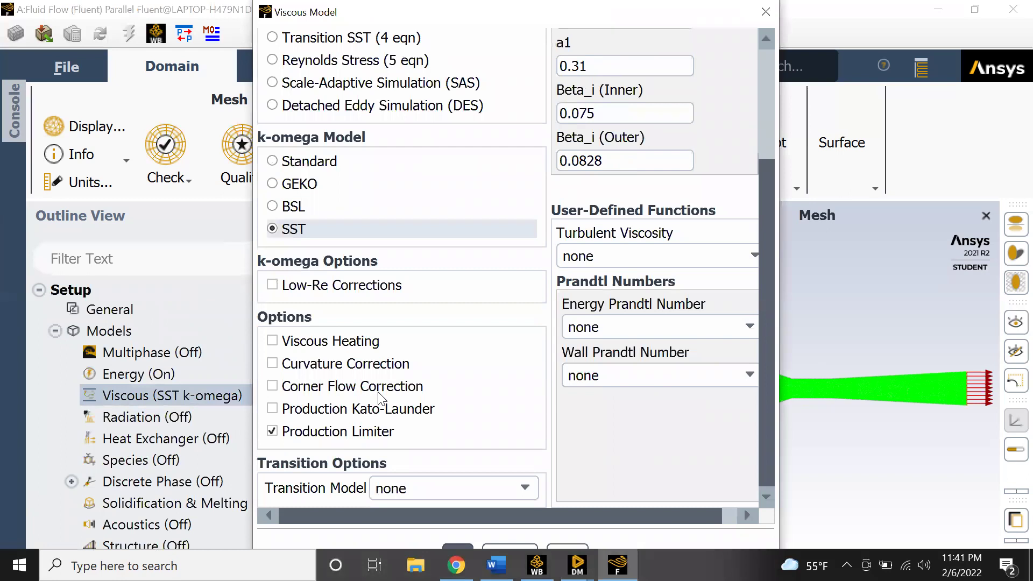
{"action": "scroll", "coordinate": [379, 392], "scroll_direction": "up", "scroll_amount": 3}
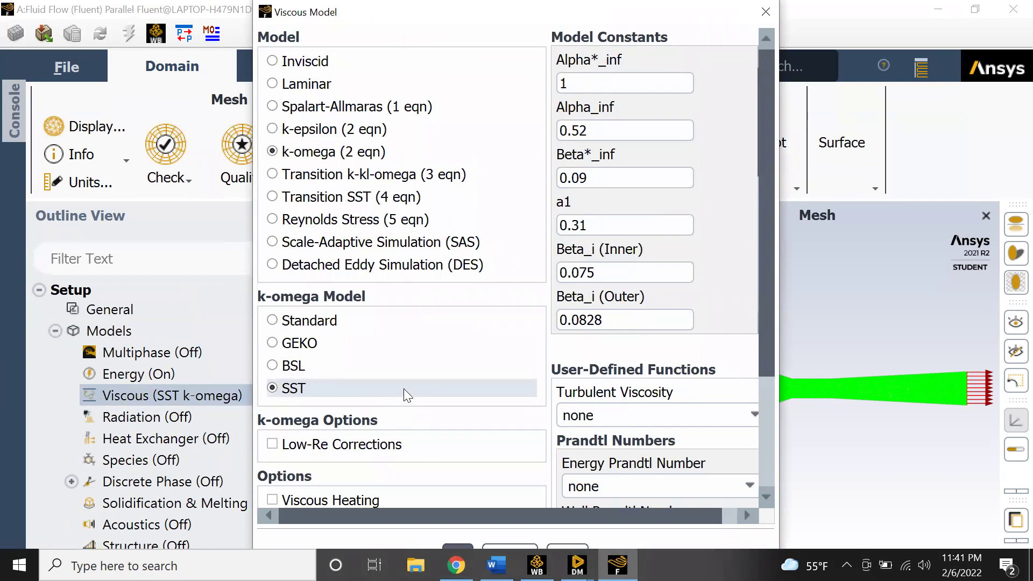
{"action": "left_click", "coordinate": [344, 130]}
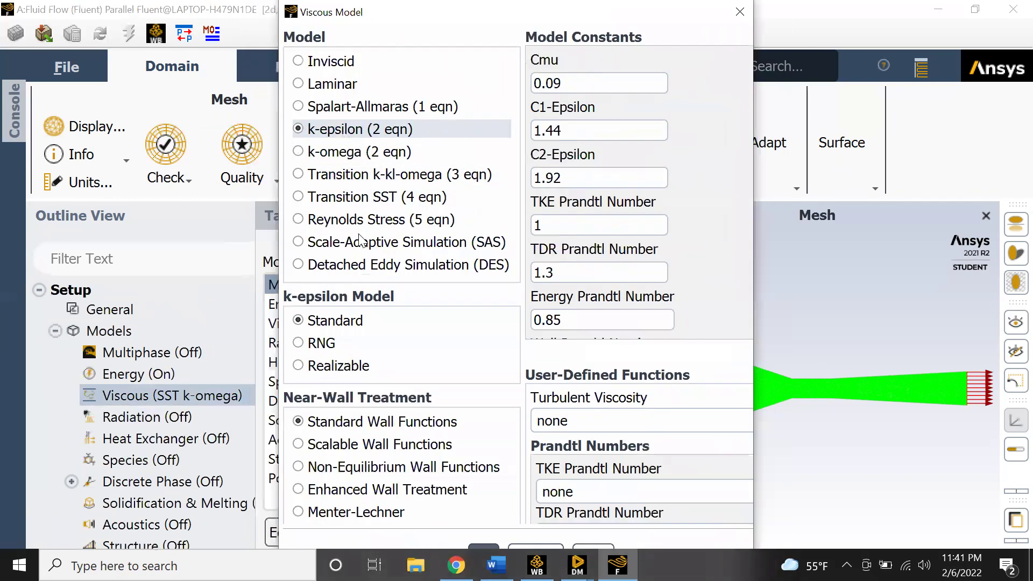
{"action": "left_click", "coordinate": [377, 489]}
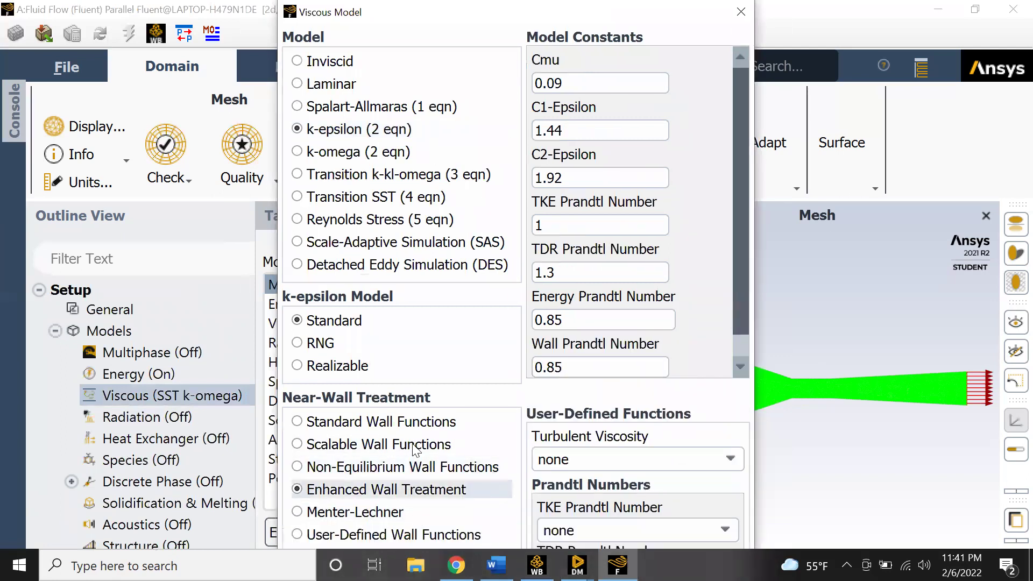
{"action": "left_click_drag", "start_coordinate": [744, 311], "coordinate": [717, 357]}
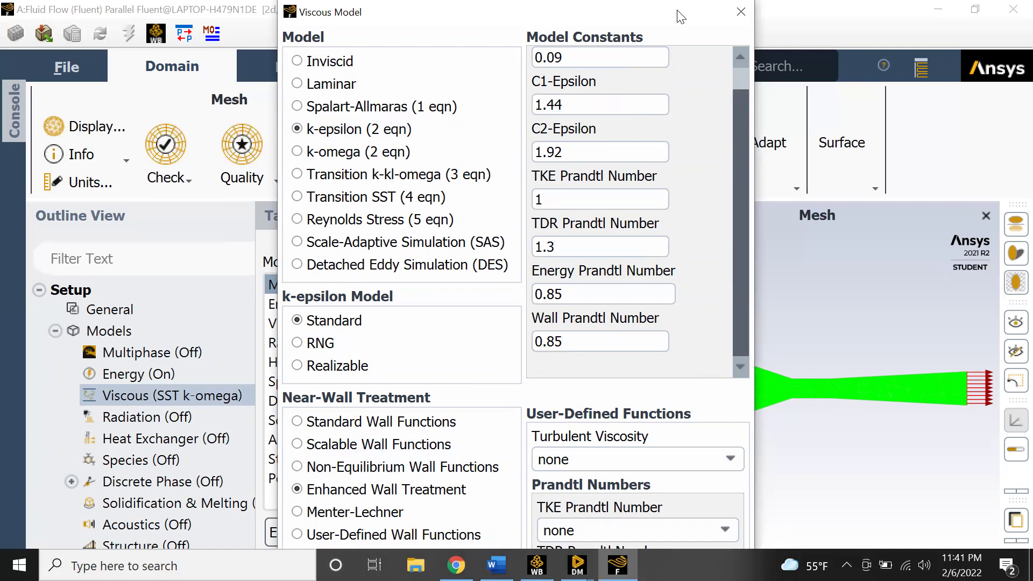
{"action": "left_click_drag", "start_coordinate": [679, 17], "coordinate": [658, 17]}
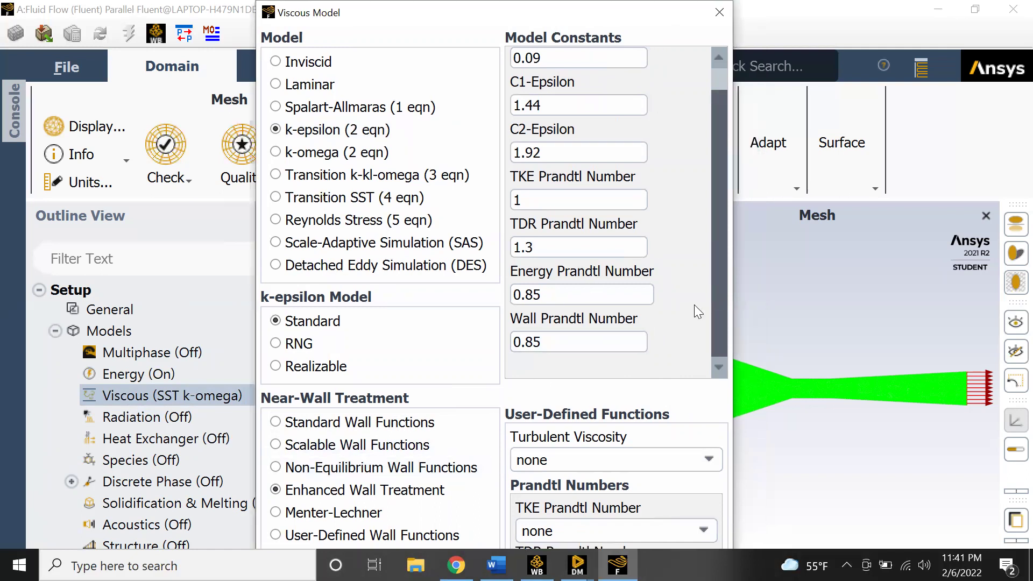
{"action": "left_click_drag", "start_coordinate": [692, 11], "coordinate": [707, 11]}
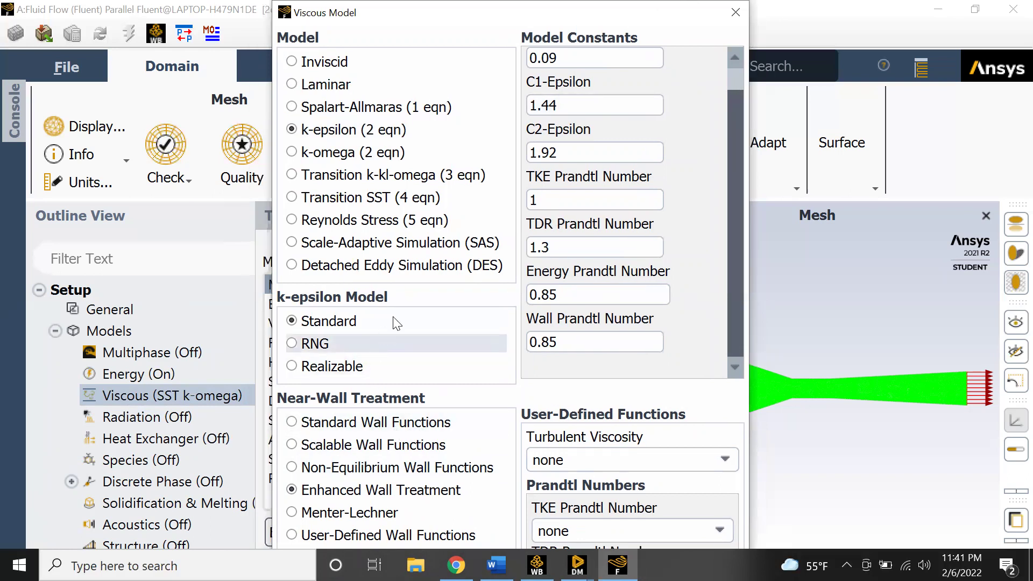
{"action": "left_click", "coordinate": [370, 153]}
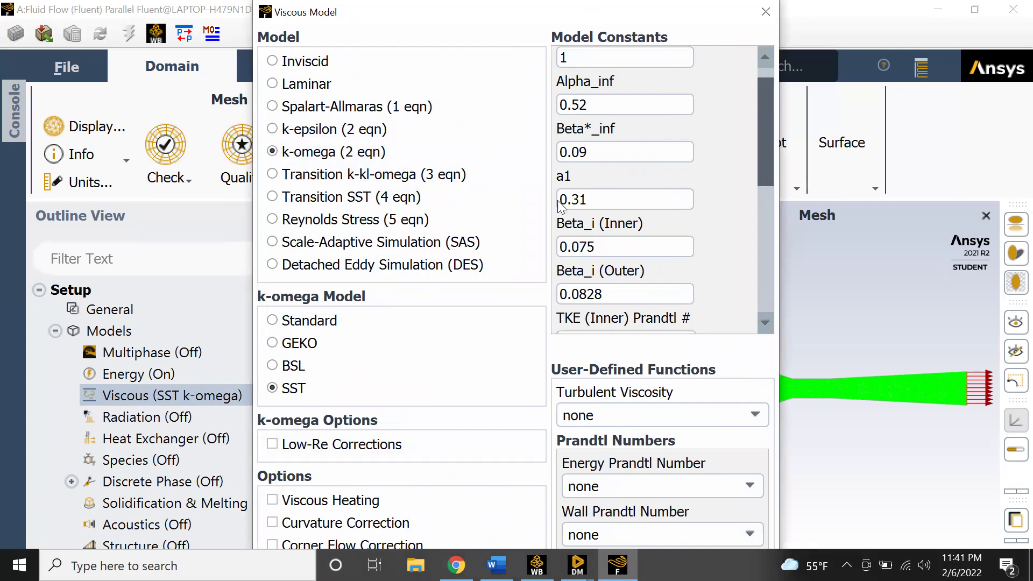
{"action": "left_click_drag", "start_coordinate": [588, 12], "coordinate": [558, 200]}
{"action": "left_click_drag", "start_coordinate": [492, 204], "coordinate": [554, 18]}
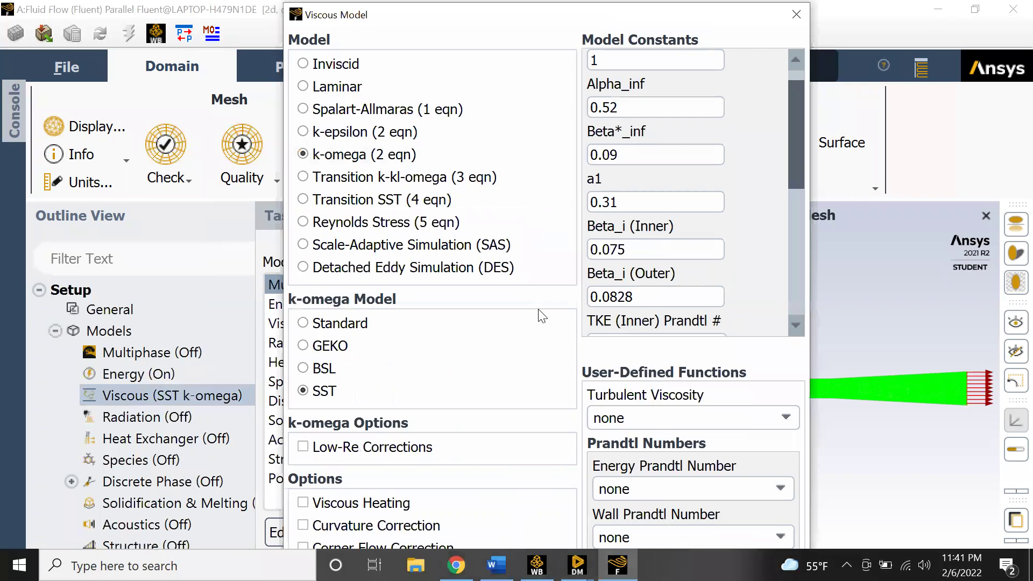
{"action": "left_click", "coordinate": [371, 132]}
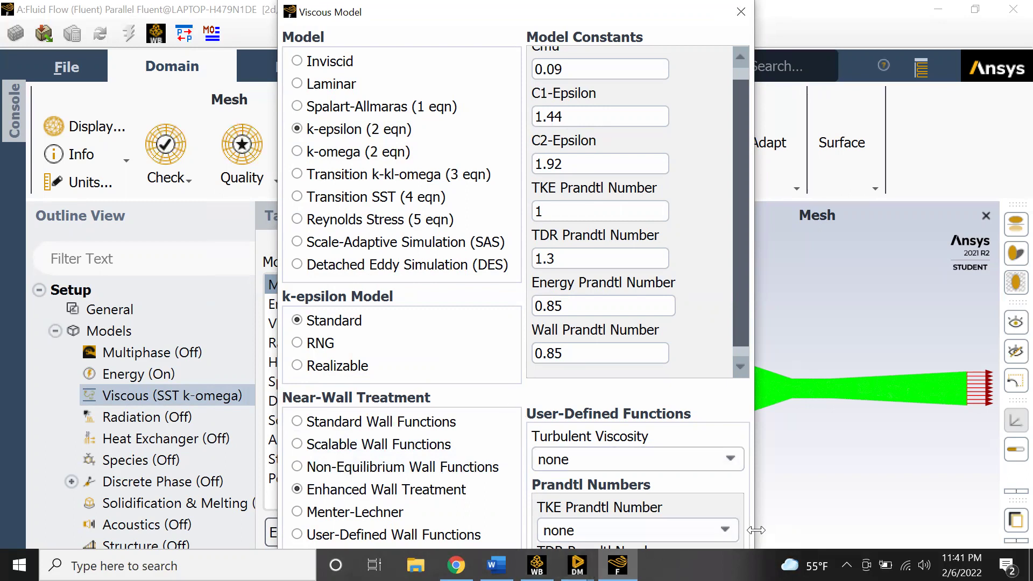
Enable Pressure Gradient Effects for the enhanced wall treatment and apply the viscous model settings
{"action": "left_click_drag", "start_coordinate": [756, 530], "coordinate": [665, 530]}
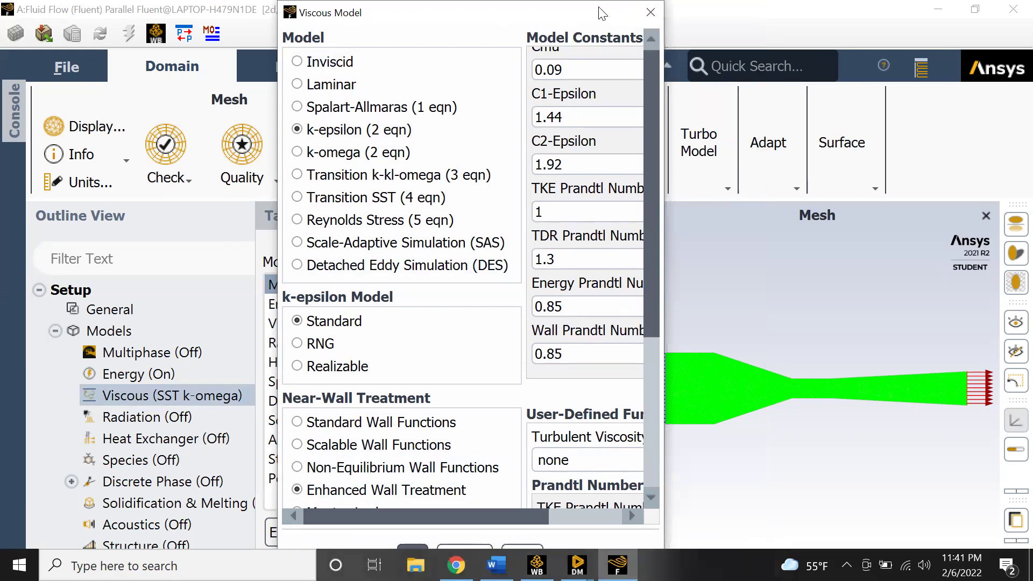
{"action": "left_click_drag", "start_coordinate": [602, 13], "coordinate": [646, 13]}
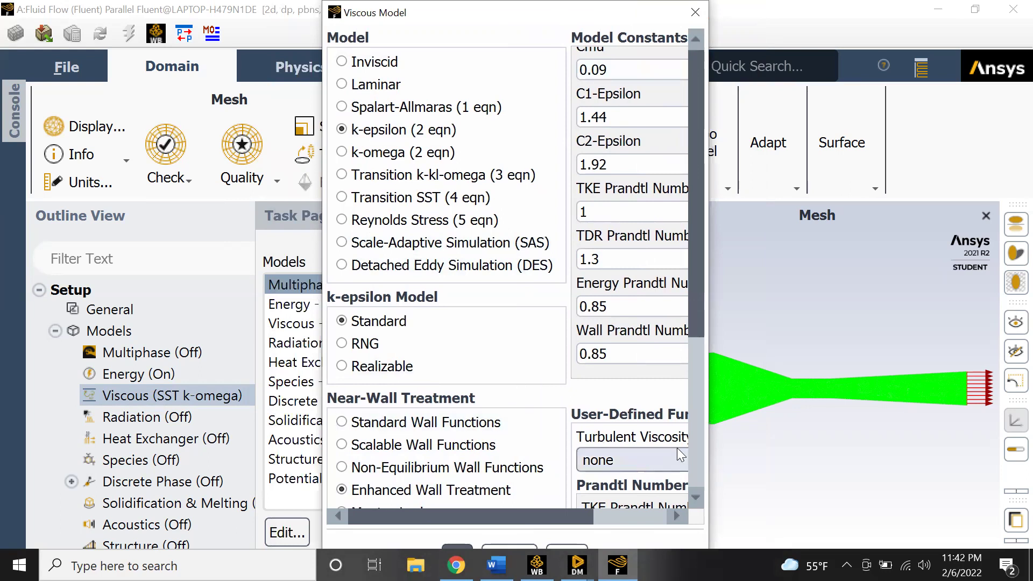
{"action": "left_click", "coordinate": [701, 419]}
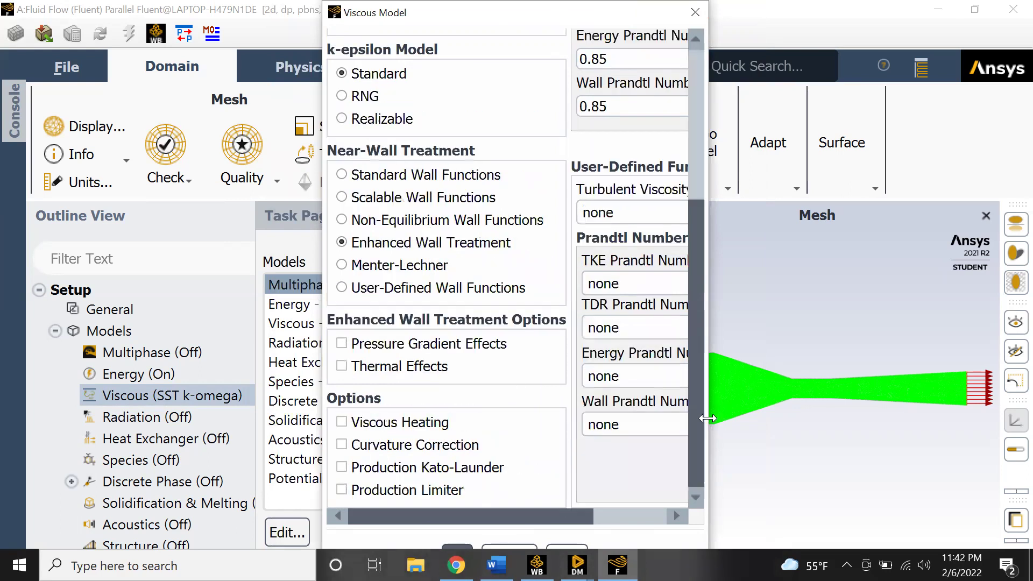
{"action": "left_click_drag", "start_coordinate": [708, 419], "coordinate": [755, 419]}
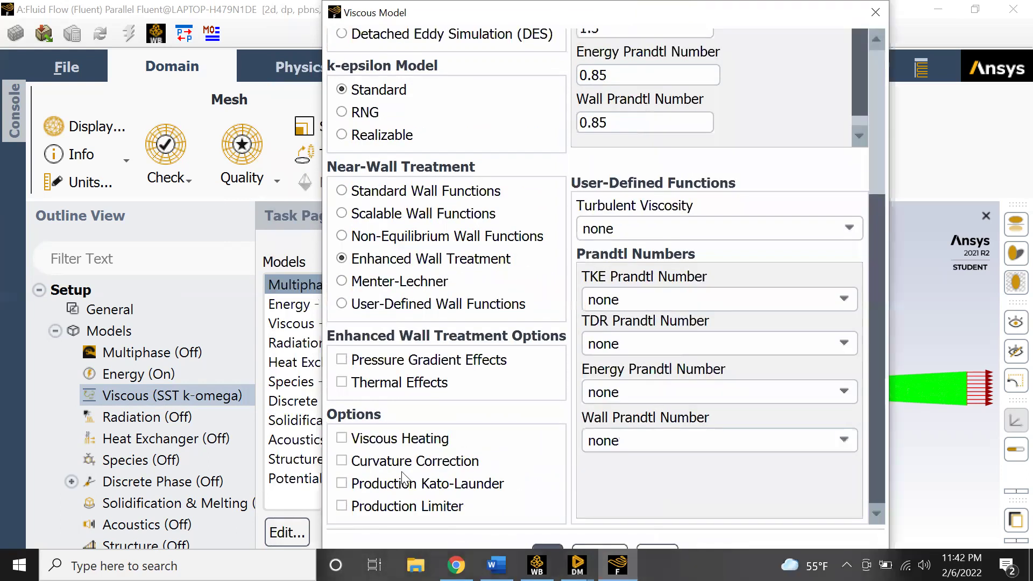
{"action": "left_click", "coordinate": [425, 358]}
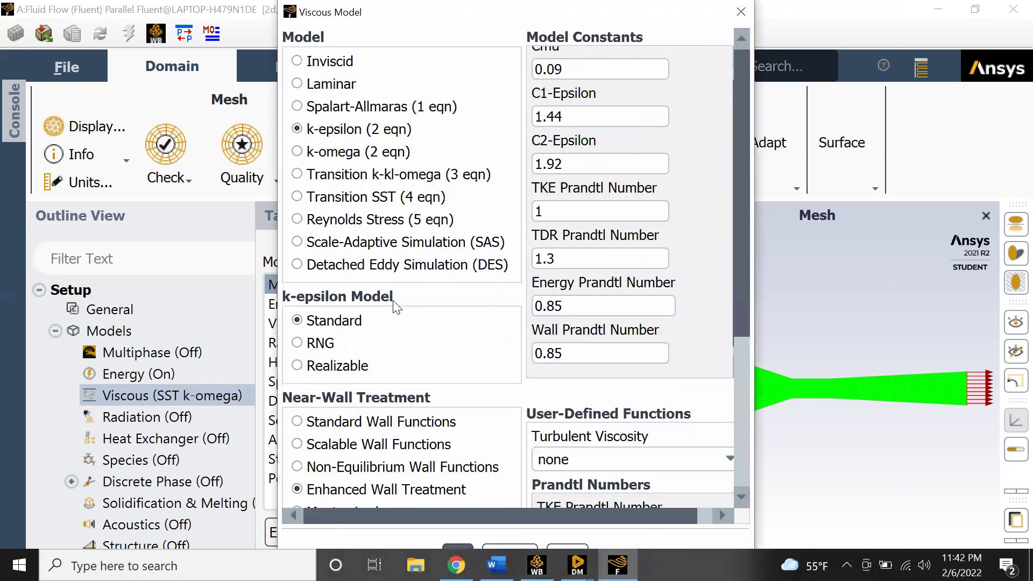
{"action": "scroll", "coordinate": [377, 422], "scroll_direction": "down", "scroll_amount": 2}
{"action": "scroll", "coordinate": [377, 422], "scroll_direction": "down", "scroll_amount": 2}
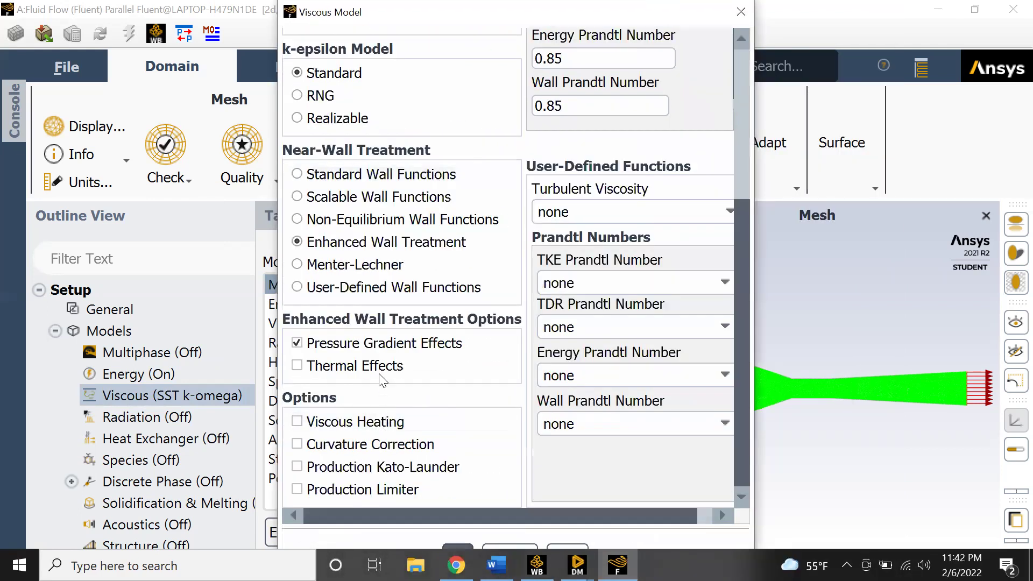
{"action": "scroll", "coordinate": [416, 344], "scroll_direction": "up", "scroll_amount": 1}
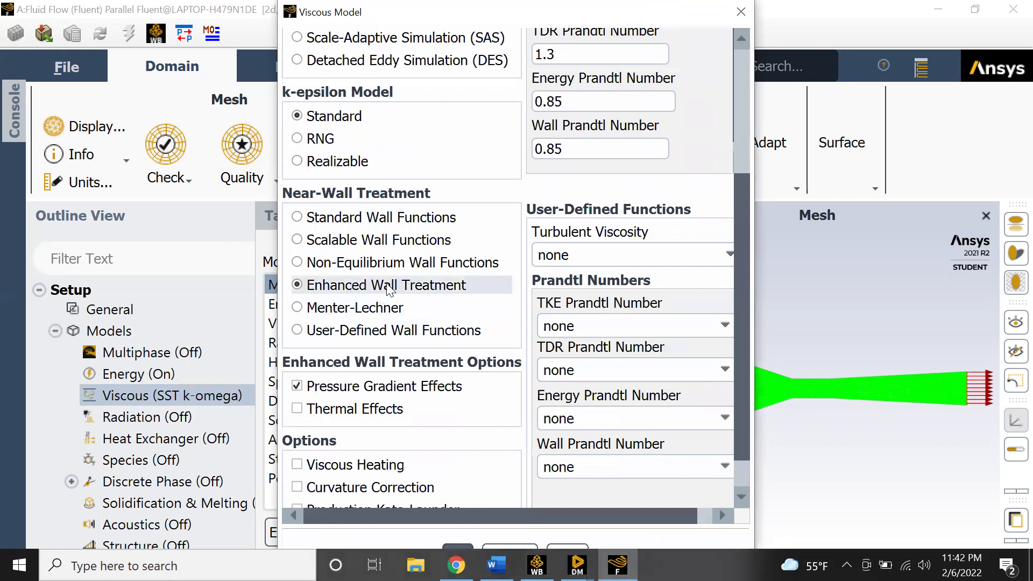
{"action": "scroll", "coordinate": [364, 353], "scroll_direction": "down", "scroll_amount": 1}
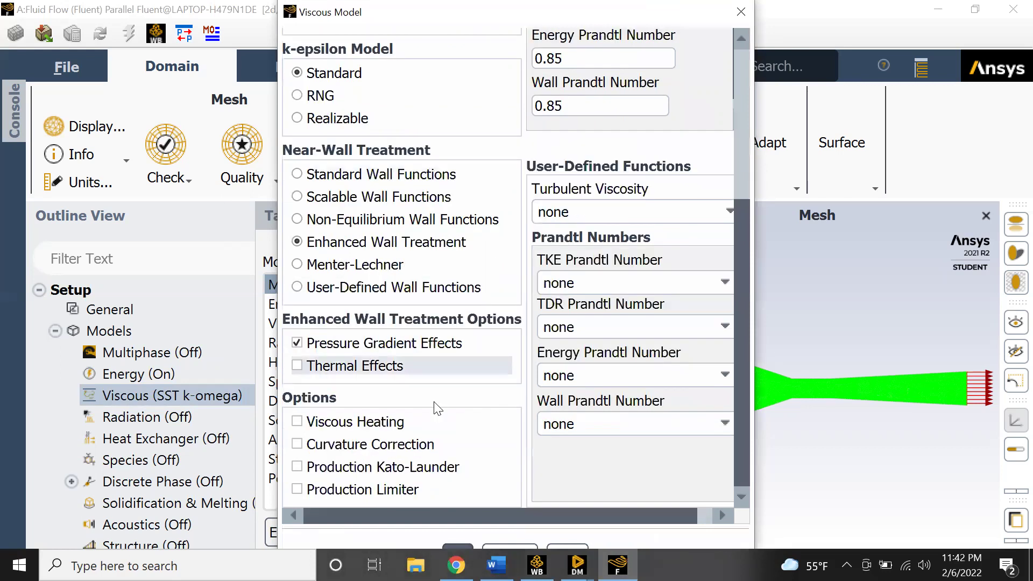
{"action": "left_click", "coordinate": [457, 546]}
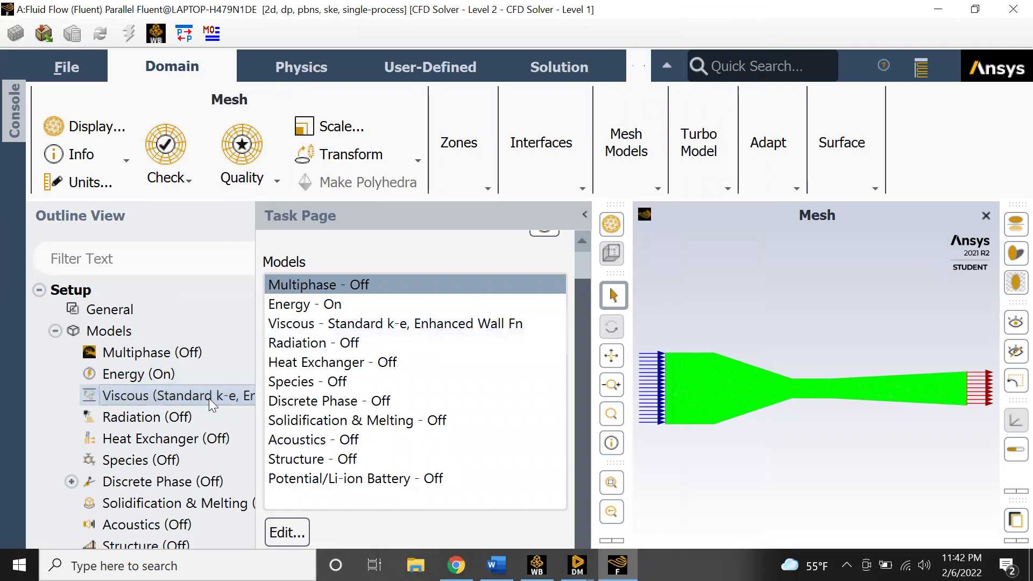
{"action": "left_click", "coordinate": [55, 331]}
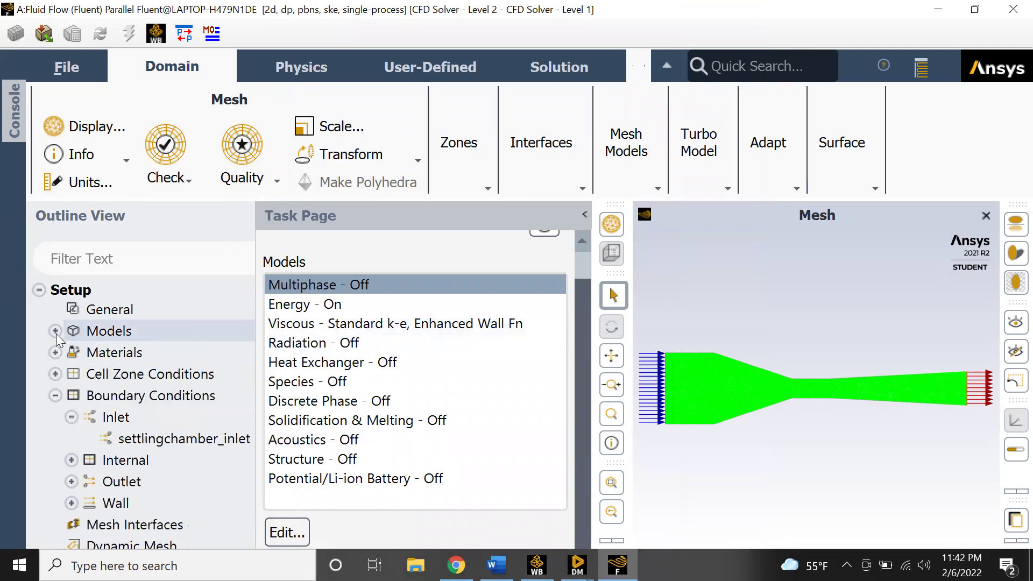
Initialize the flow solution with the Hybrid Initialization method
{"action": "scroll", "coordinate": [144, 357], "scroll_direction": "down", "scroll_amount": 2}
{"action": "scroll", "coordinate": [146, 355], "scroll_direction": "down", "scroll_amount": 6}
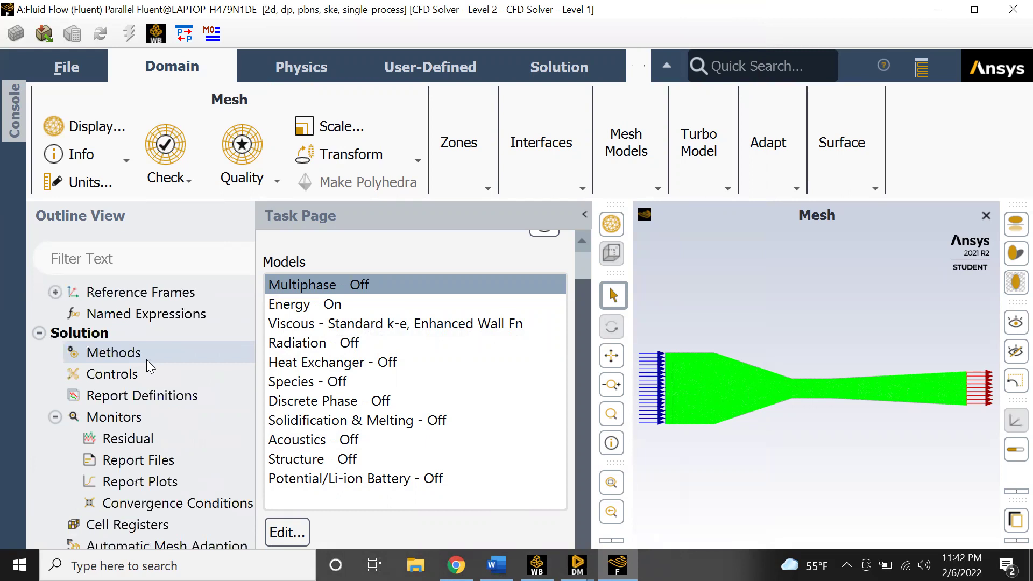
{"action": "left_click", "coordinate": [104, 339]}
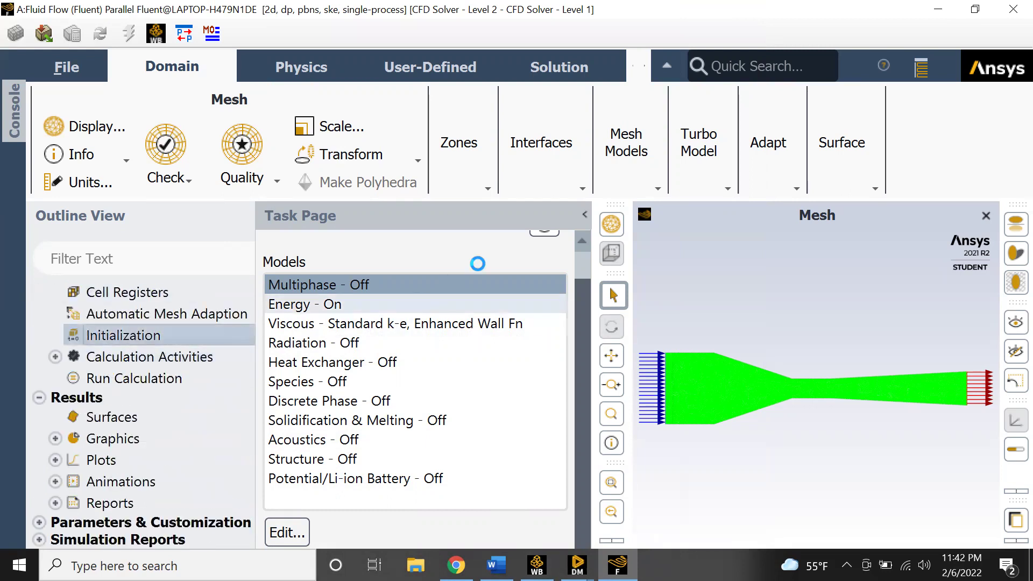
{"action": "left_click", "coordinate": [585, 214]}
{"action": "double_click", "coordinate": [158, 338]}
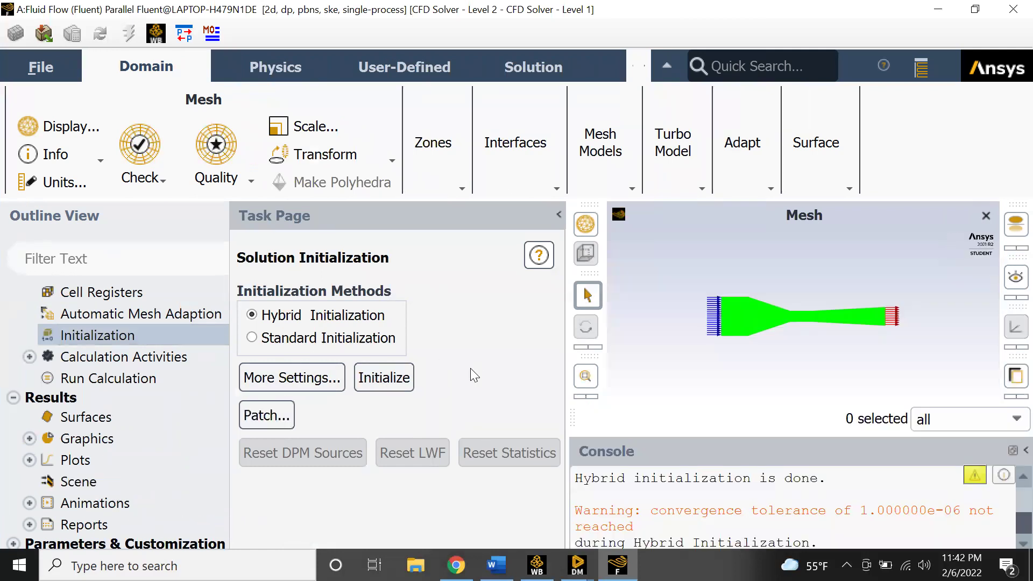
{"action": "left_click", "coordinate": [1026, 450]}
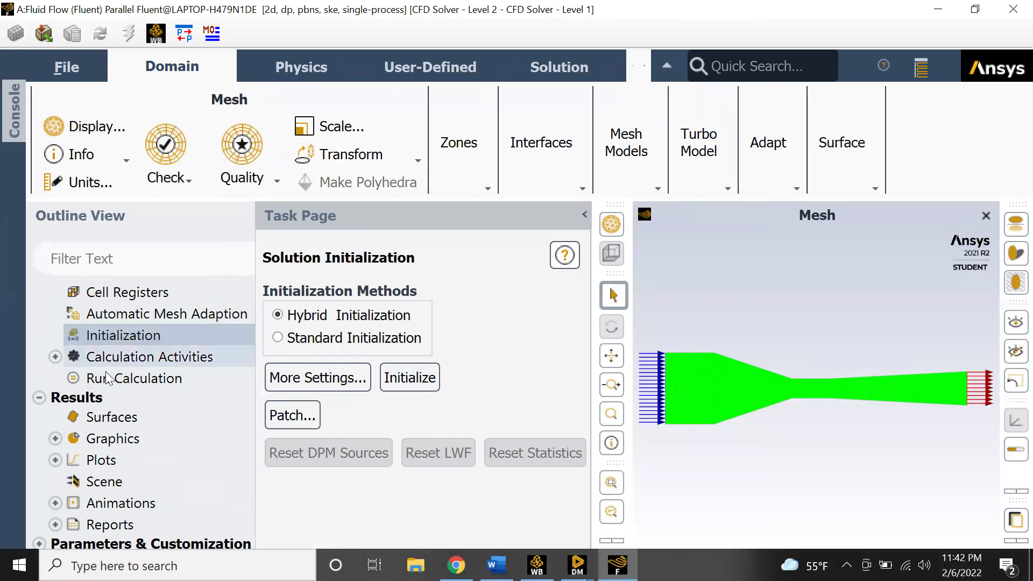
Open the Run Calculation settings and set the verbosity to 1 and the reporting interval to 5
{"action": "scroll", "coordinate": [125, 366], "scroll_direction": "down", "scroll_amount": 1}
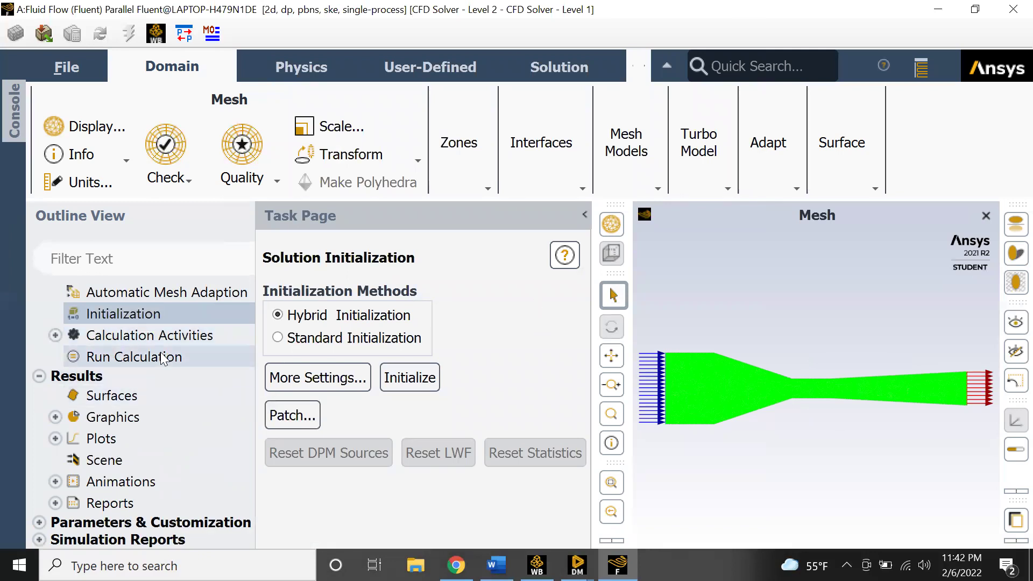
{"action": "left_click", "coordinate": [123, 357]}
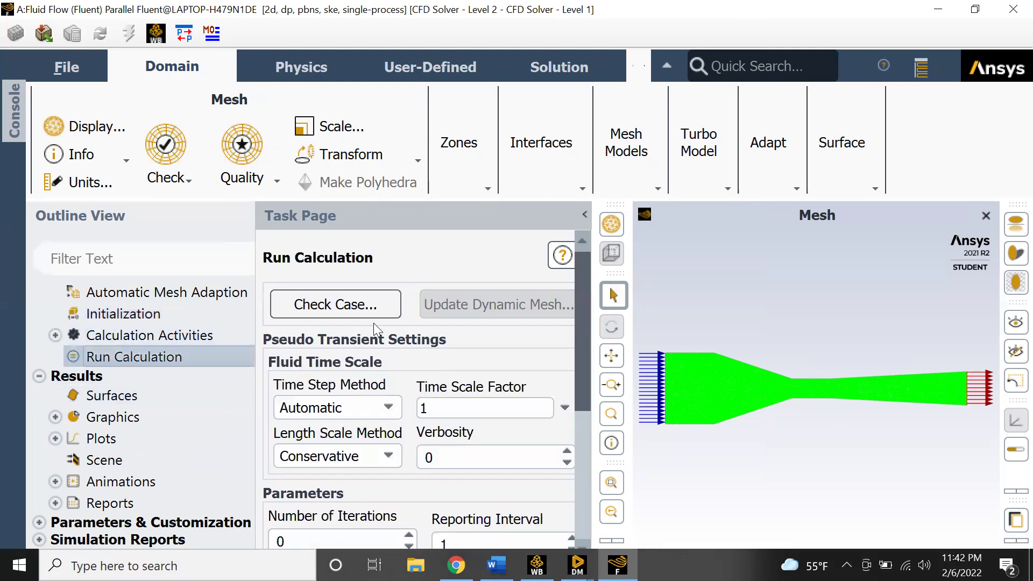
{"action": "scroll", "coordinate": [382, 389], "scroll_direction": "down", "scroll_amount": 10}
{"action": "scroll", "coordinate": [508, 410], "scroll_direction": "up", "scroll_amount": 5}
{"action": "scroll", "coordinate": [508, 410], "scroll_direction": "up", "scroll_amount": 7}
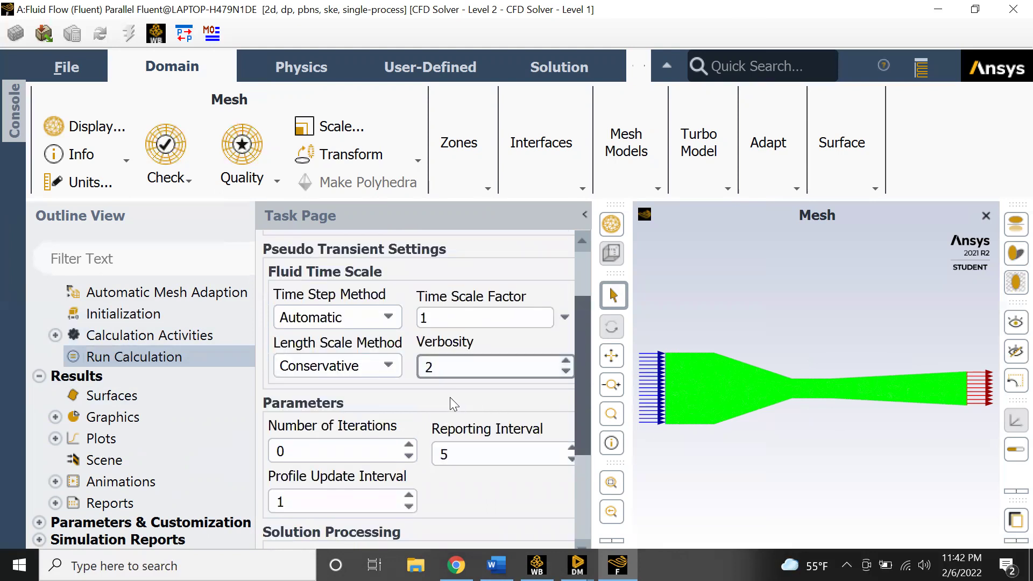
{"action": "scroll", "coordinate": [450, 403], "scroll_direction": "down", "scroll_amount": 1}
{"action": "scroll", "coordinate": [456, 322], "scroll_direction": "down", "scroll_amount": 1}
{"action": "scroll", "coordinate": [419, 388], "scroll_direction": "down", "scroll_amount": 3}
{"action": "scroll", "coordinate": [418, 387], "scroll_direction": "up", "scroll_amount": 1}
Set the number of iterations to 800, run the calculation and acknowledge its completion
{"action": "left_click", "coordinate": [357, 319]}
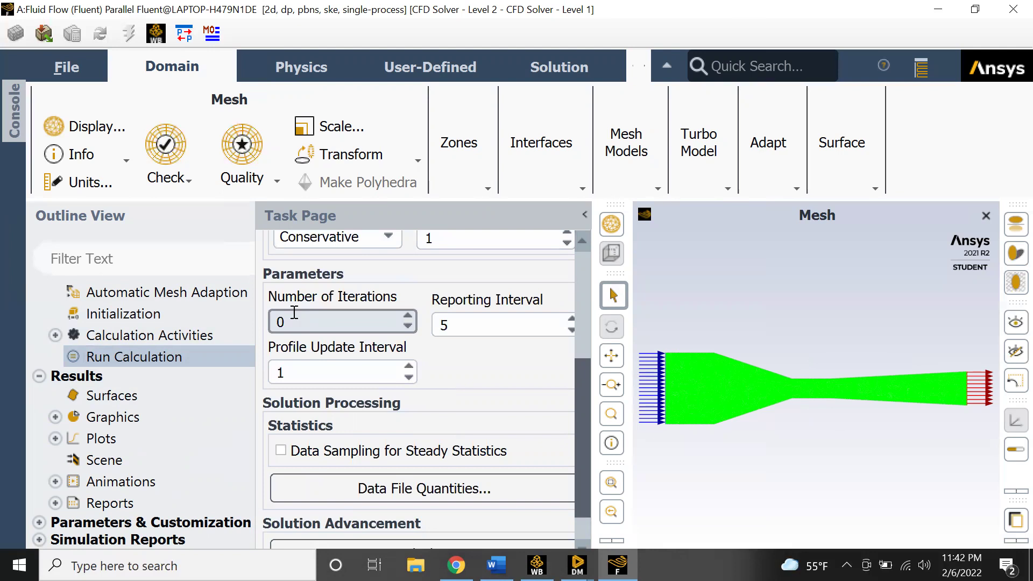
{"action": "type", "text": "800"}
{"action": "scroll", "coordinate": [447, 366], "scroll_direction": "down", "scroll_amount": 1}
{"action": "left_click", "coordinate": [494, 280]}
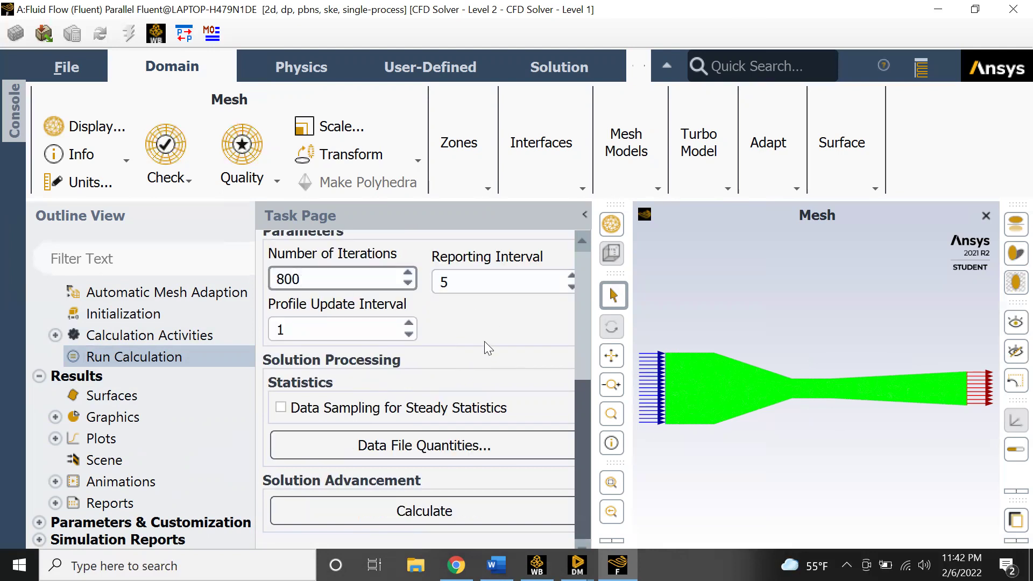
{"action": "left_click", "coordinate": [455, 510]}
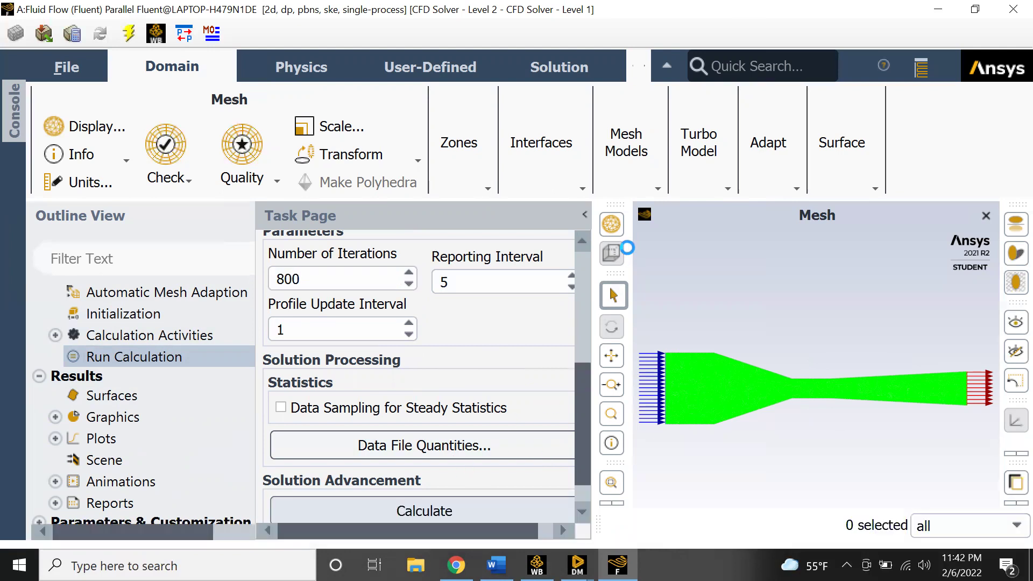
{"action": "left_click", "coordinate": [585, 215]}
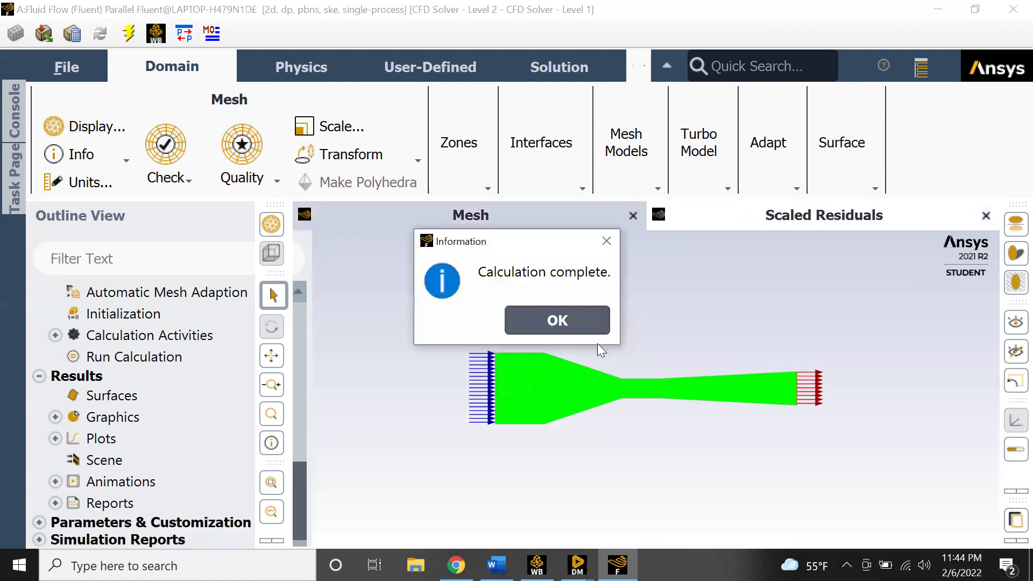
{"action": "left_click", "coordinate": [584, 326]}
Start a new contour plot in the results and select the diffuser_outlet, interior-surface_body, settlingchamber_inlet and windtunnel_walls surfaces
{"action": "scroll", "coordinate": [547, 364], "scroll_direction": "up", "scroll_amount": 2}
{"action": "scroll", "coordinate": [577, 379], "scroll_direction": "down", "scroll_amount": 2}
{"action": "scroll", "coordinate": [649, 353], "scroll_direction": "up", "scroll_amount": 3}
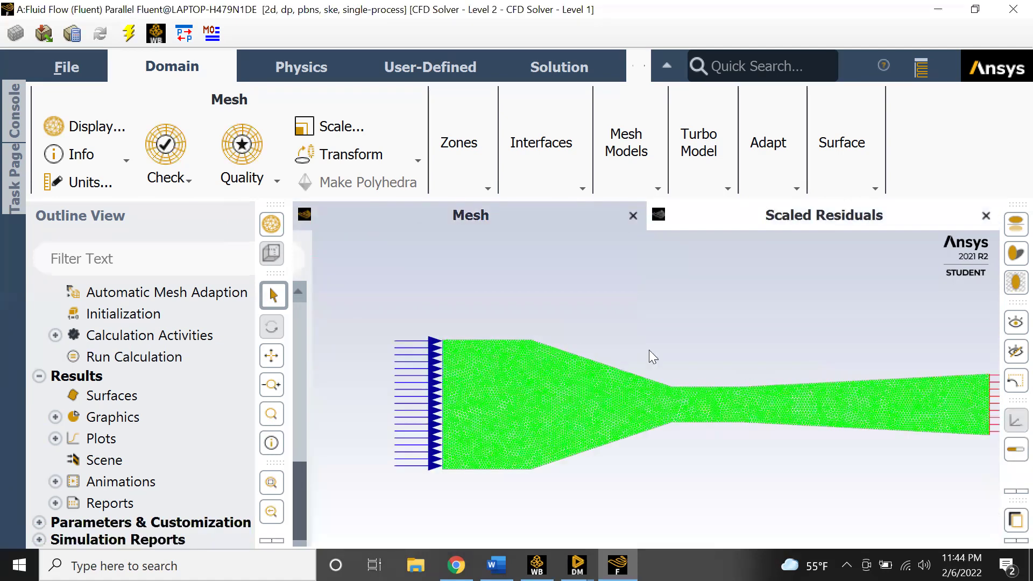
{"action": "scroll", "coordinate": [663, 352], "scroll_direction": "up", "scroll_amount": 1}
{"action": "left_click", "coordinate": [112, 398]}
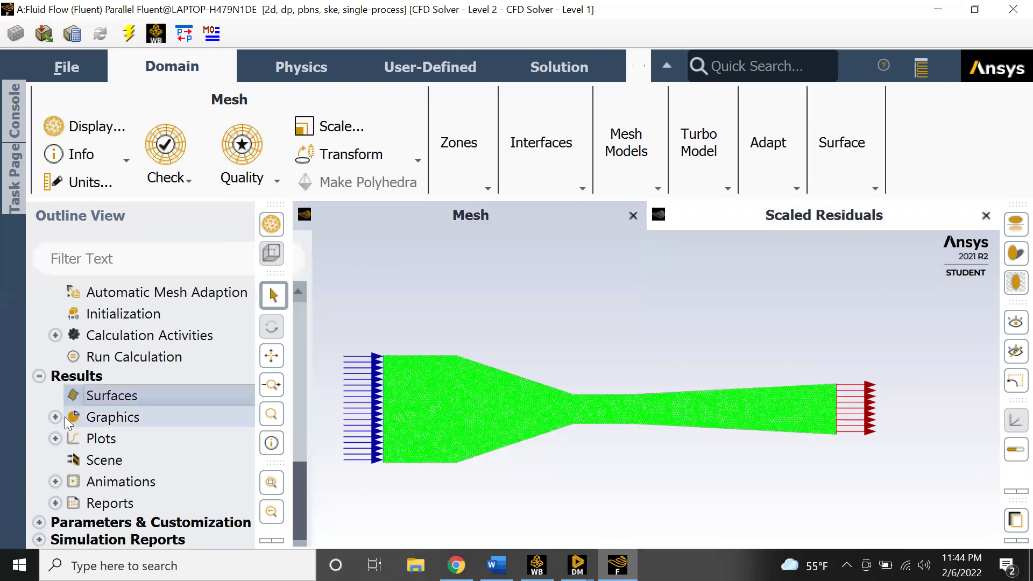
{"action": "double_click", "coordinate": [200, 419]}
{"action": "double_click", "coordinate": [139, 372]}
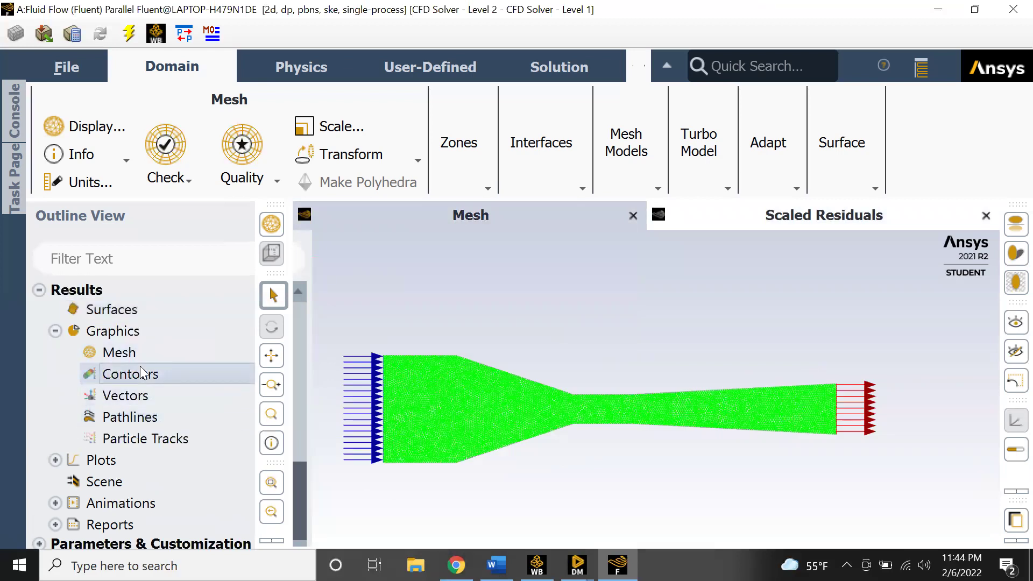
{"action": "left_click_drag", "start_coordinate": [465, 313], "coordinate": [460, 263]}
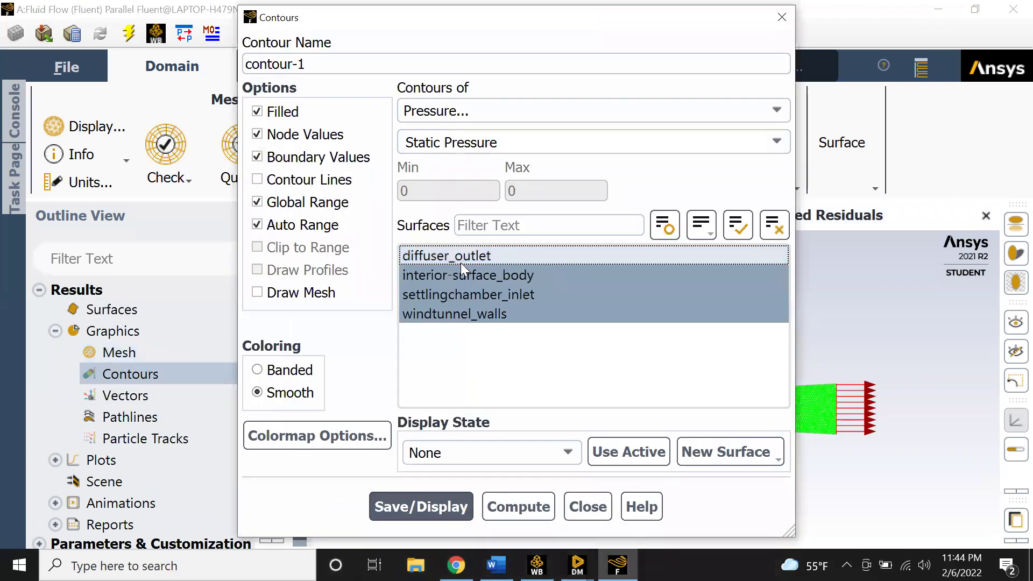
Plot contours of Velocity Magnitude, then save and display contour-1
{"action": "left_click", "coordinate": [456, 116]}
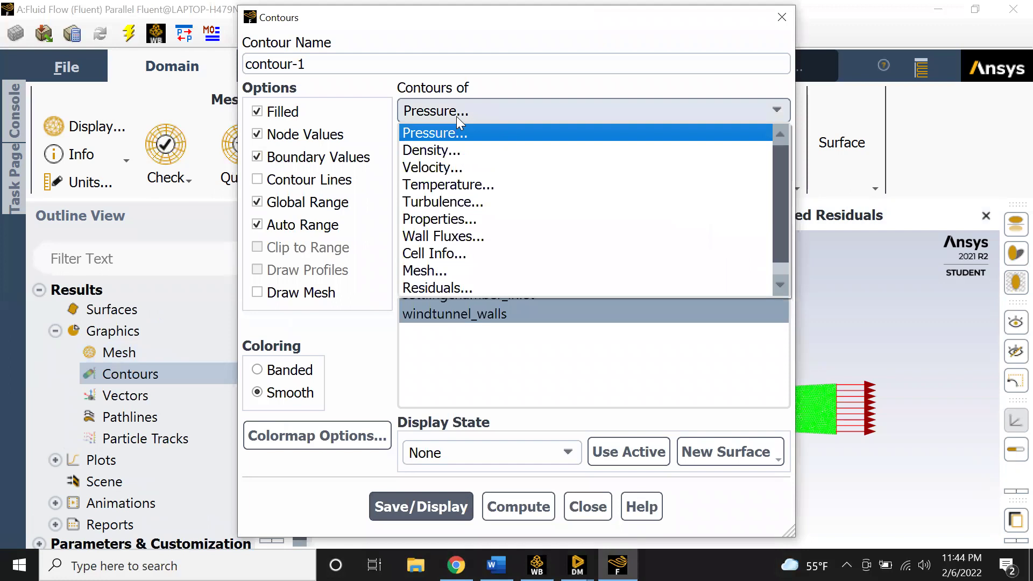
{"action": "left_click", "coordinate": [469, 167]}
{"action": "left_click", "coordinate": [429, 505]}
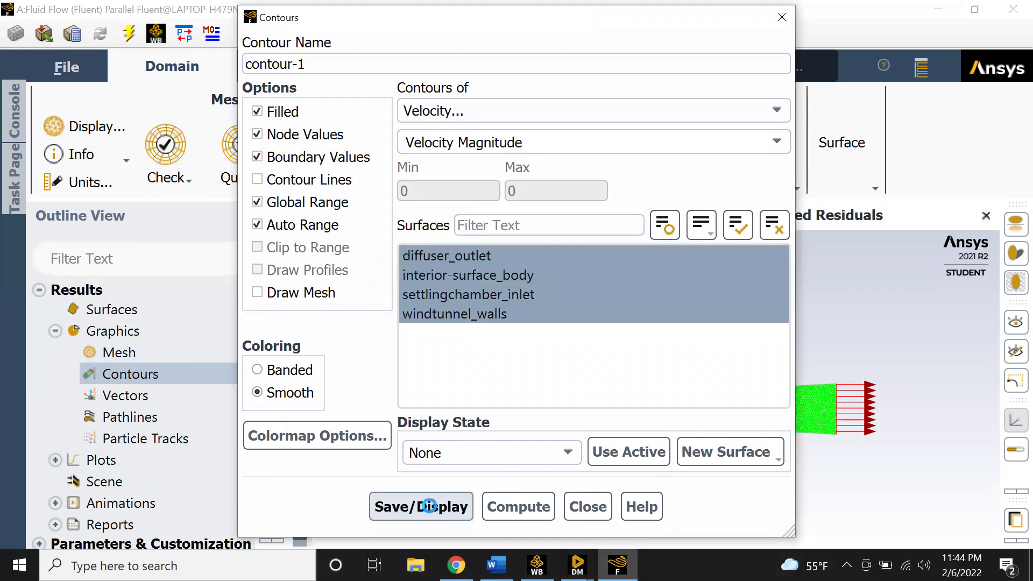
{"action": "left_click", "coordinate": [782, 17]}
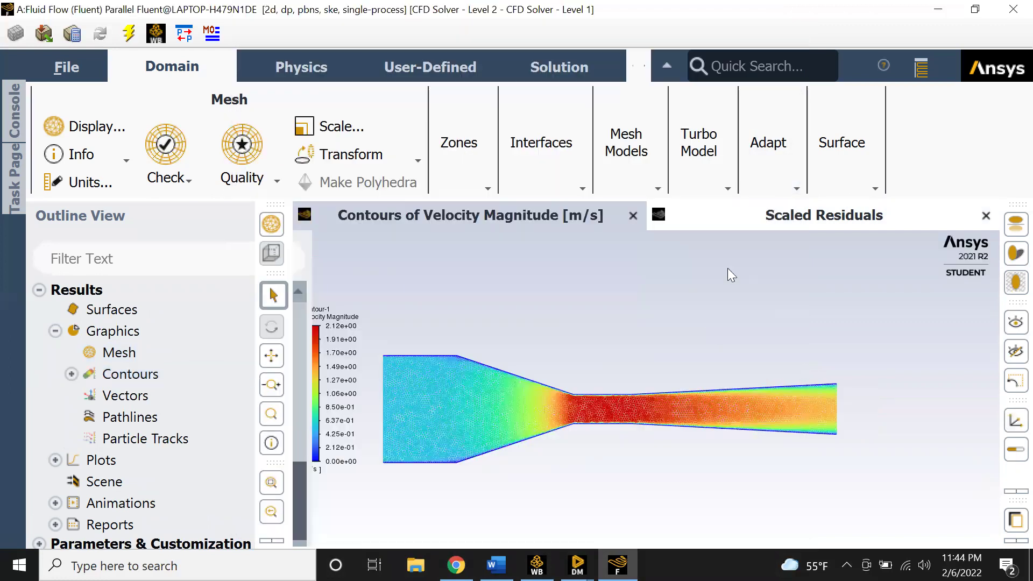
Examine the velocity magnitude contours from the settling chamber through the throat to the diffuser outlet
{"action": "scroll", "coordinate": [700, 347], "scroll_direction": "up", "scroll_amount": 1}
{"action": "scroll", "coordinate": [700, 347], "scroll_direction": "down", "scroll_amount": 1}
{"action": "scroll", "coordinate": [699, 347], "scroll_direction": "up", "scroll_amount": 1}
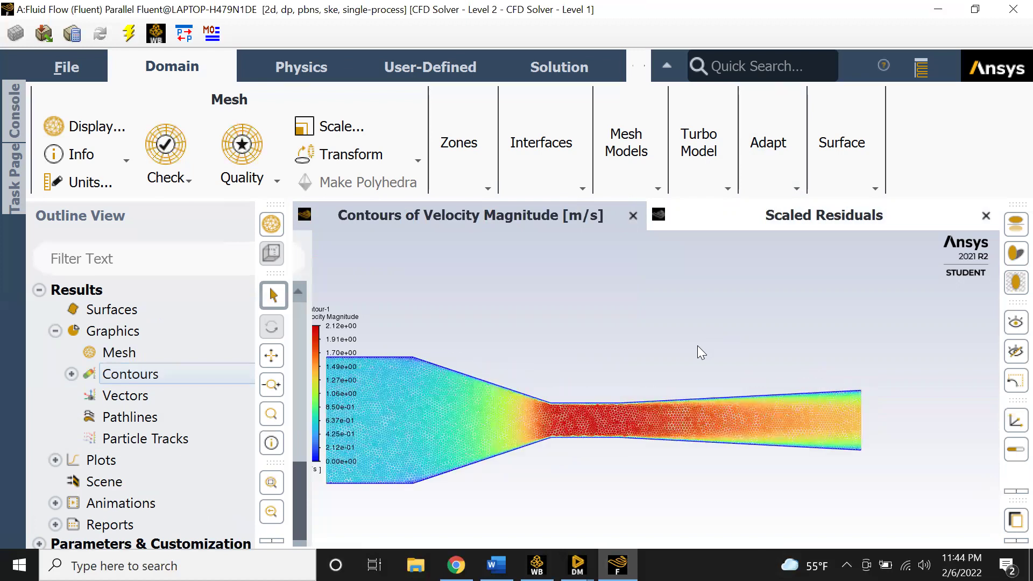
{"action": "scroll", "coordinate": [667, 372], "scroll_direction": "up", "scroll_amount": 1}
{"action": "scroll", "coordinate": [665, 371], "scroll_direction": "down", "scroll_amount": 2}
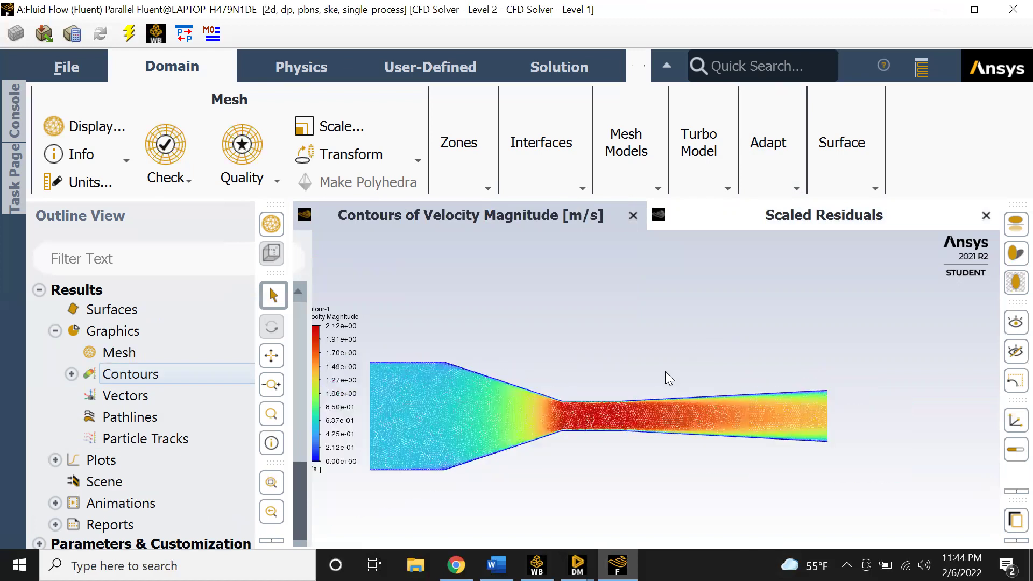
{"action": "scroll", "coordinate": [665, 377], "scroll_direction": "up", "scroll_amount": 1}
{"action": "middle_click_drag", "start_coordinate": [548, 350], "coordinate": [679, 330]}
{"action": "scroll", "coordinate": [664, 349], "scroll_direction": "up", "scroll_amount": 2}
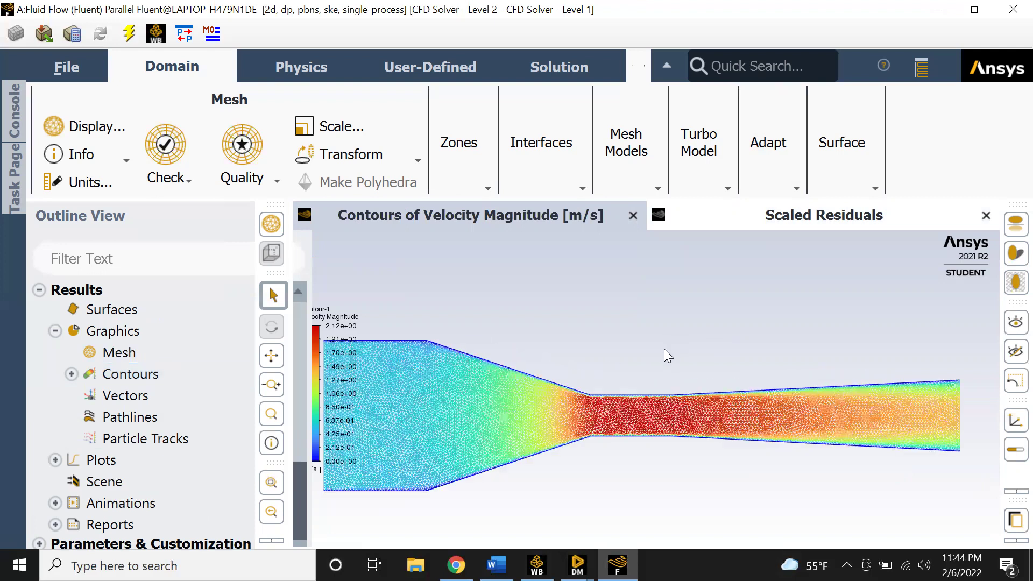
{"action": "scroll", "coordinate": [752, 347], "scroll_direction": "down", "scroll_amount": 1}
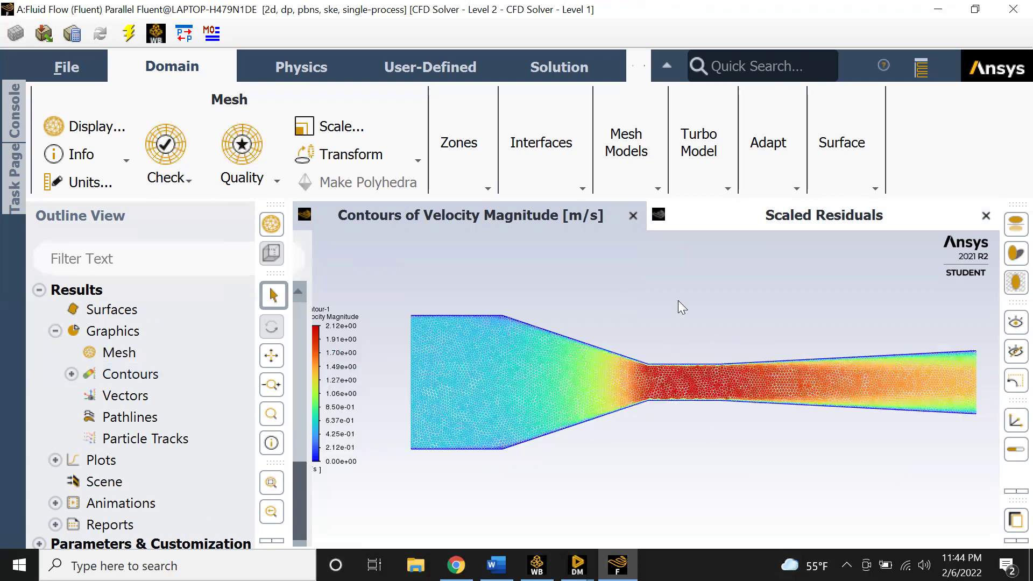
Review the boundary condition and solution entries in the model outline and the Calculation Activities settings
{"action": "scroll", "coordinate": [150, 383], "scroll_direction": "up", "scroll_amount": 6}
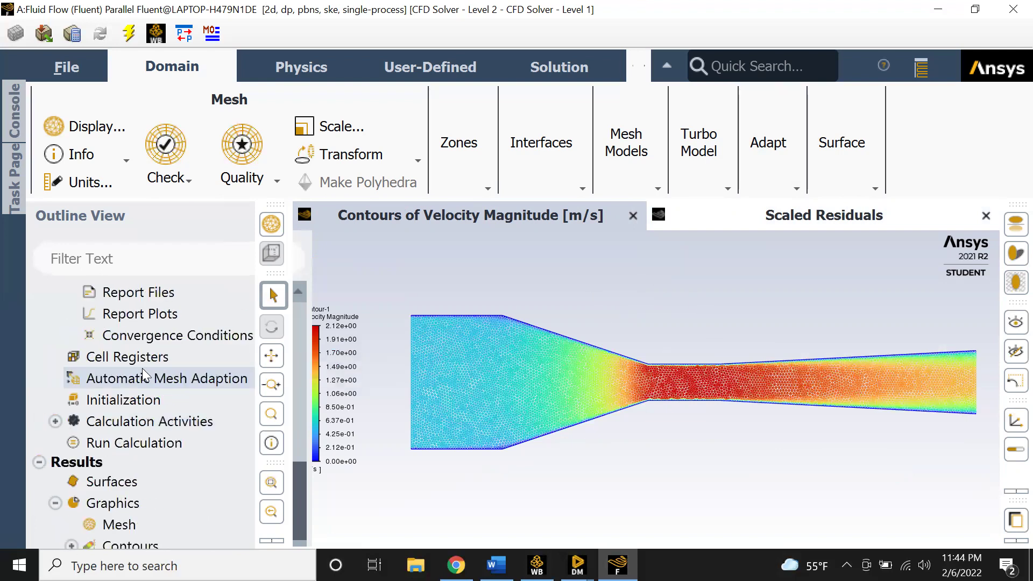
{"action": "scroll", "coordinate": [151, 383], "scroll_direction": "up", "scroll_amount": 5}
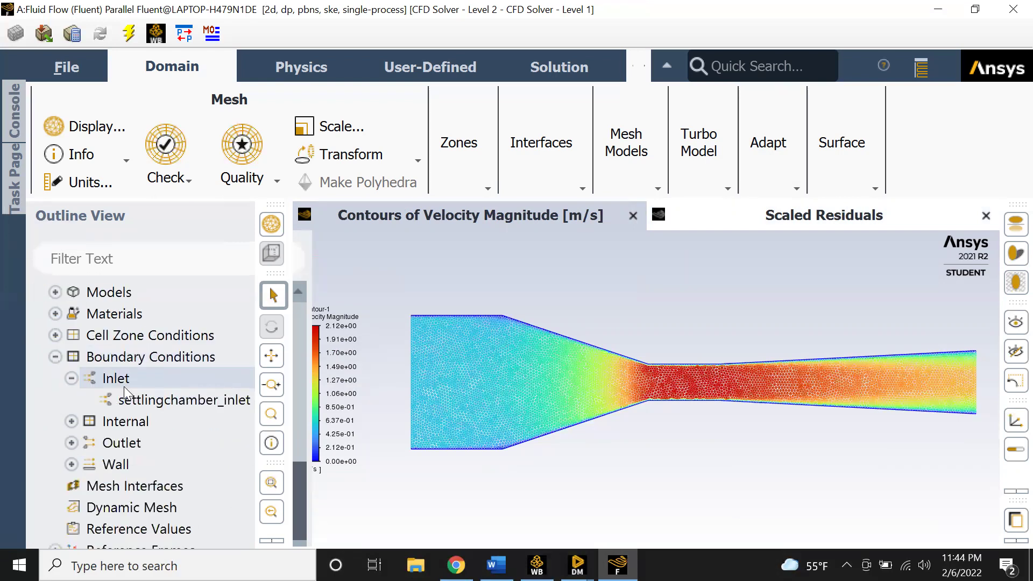
{"action": "scroll", "coordinate": [124, 387], "scroll_direction": "down", "scroll_amount": 3}
{"action": "scroll", "coordinate": [124, 402], "scroll_direction": "up", "scroll_amount": 2}
{"action": "scroll", "coordinate": [121, 414], "scroll_direction": "down", "scroll_amount": 3}
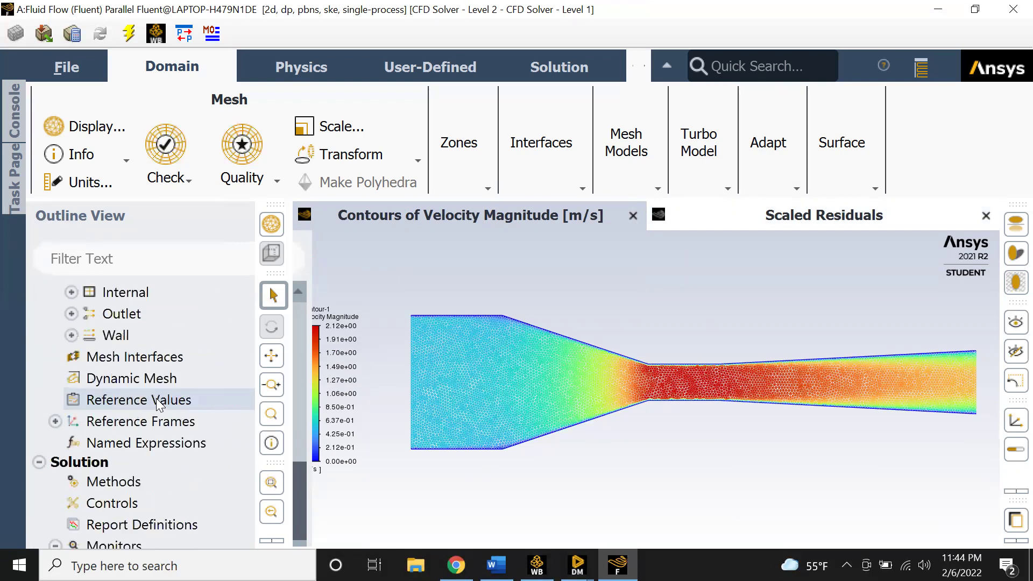
{"action": "scroll", "coordinate": [108, 433], "scroll_direction": "down", "scroll_amount": 3}
{"action": "scroll", "coordinate": [128, 416], "scroll_direction": "down", "scroll_amount": 2}
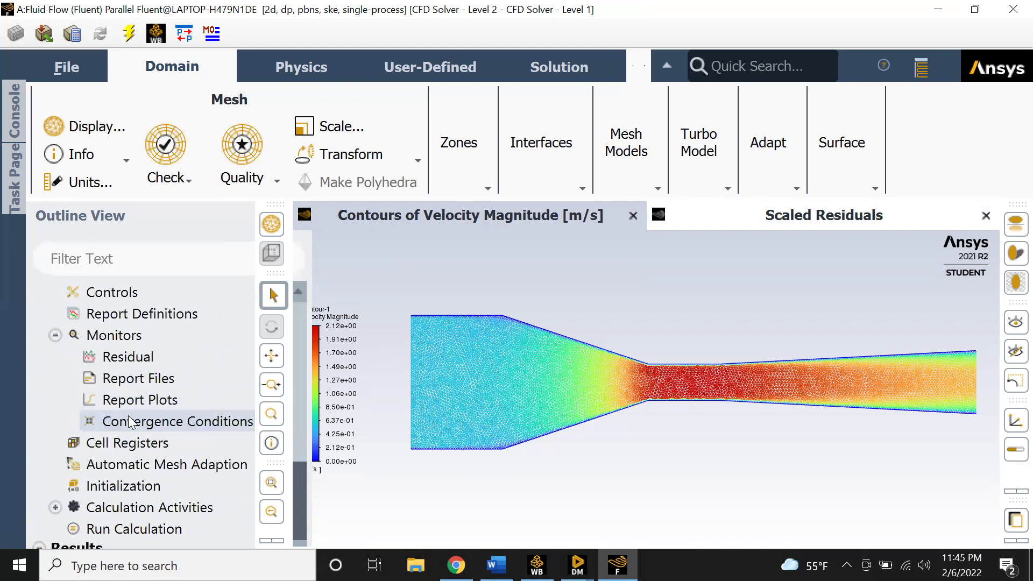
{"action": "double_click", "coordinate": [127, 510]}
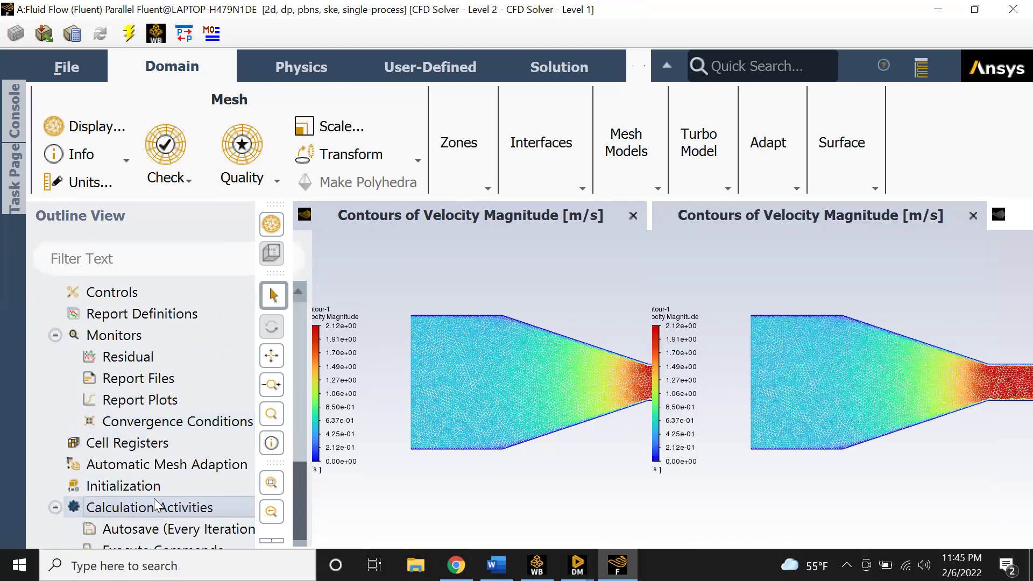
{"action": "scroll", "coordinate": [450, 339], "scroll_direction": "down", "scroll_amount": 2}
{"action": "scroll", "coordinate": [455, 340], "scroll_direction": "up", "scroll_amount": 4}
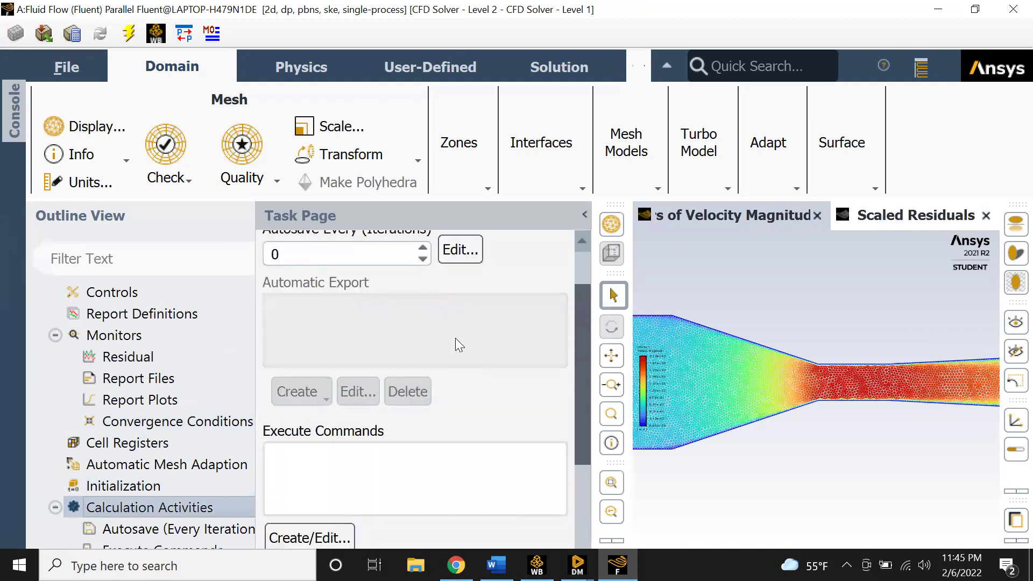
{"action": "scroll", "coordinate": [150, 526], "scroll_direction": "down", "scroll_amount": 2}
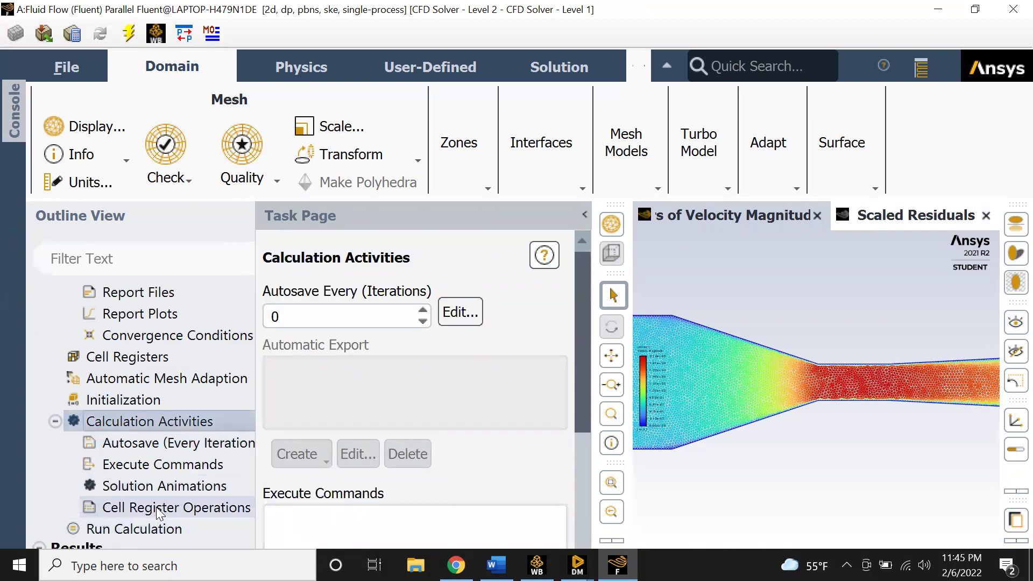
{"action": "scroll", "coordinate": [163, 509], "scroll_direction": "down", "scroll_amount": 1}
Review the Run Calculation parameters and return to the enlarged velocity contour view
{"action": "left_click", "coordinate": [165, 491]}
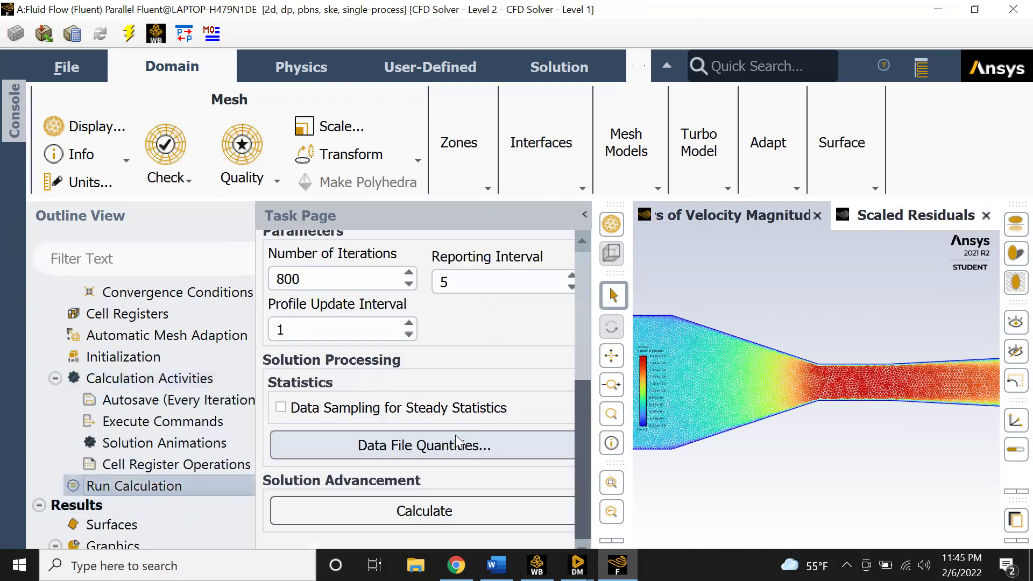
{"action": "scroll", "coordinate": [473, 409], "scroll_direction": "up", "scroll_amount": 6}
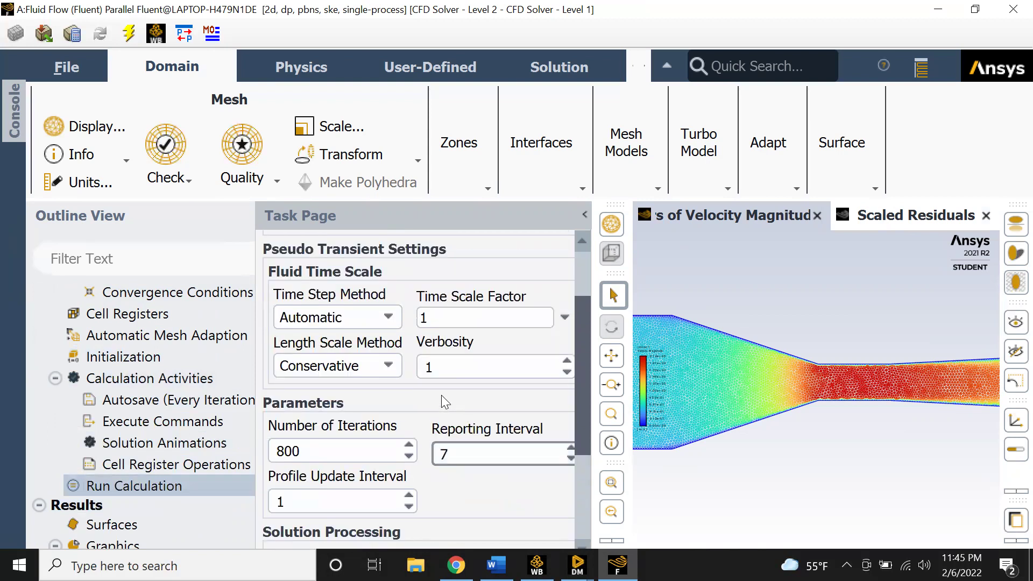
{"action": "scroll", "coordinate": [468, 451], "scroll_direction": "down", "scroll_amount": 3}
{"action": "scroll", "coordinate": [468, 451], "scroll_direction": "up", "scroll_amount": 1}
{"action": "scroll", "coordinate": [473, 487], "scroll_direction": "down", "scroll_amount": 3}
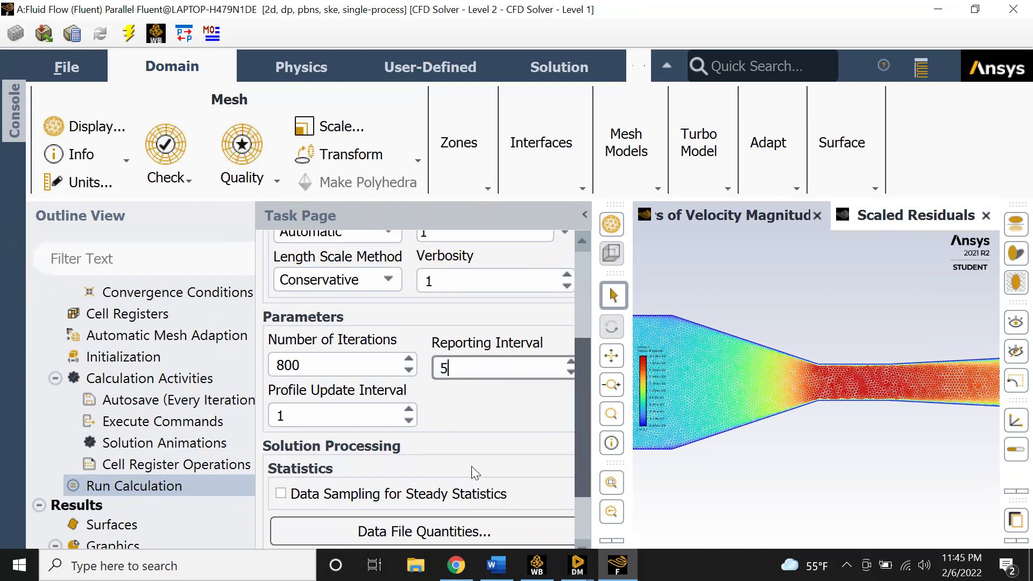
{"action": "scroll", "coordinate": [462, 436], "scroll_direction": "down", "scroll_amount": 1}
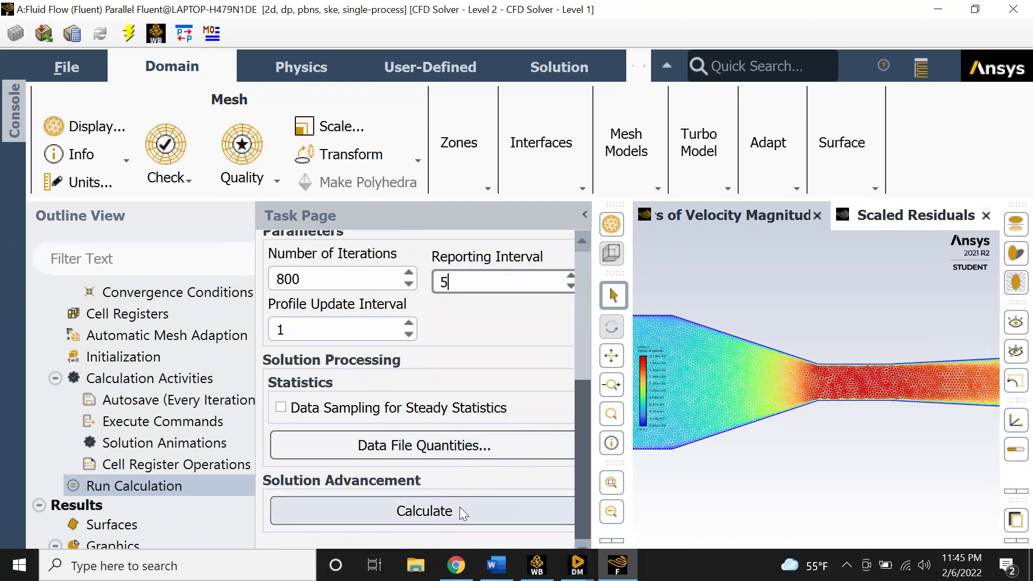
{"action": "scroll", "coordinate": [468, 344], "scroll_direction": "up", "scroll_amount": 3}
{"action": "scroll", "coordinate": [470, 403], "scroll_direction": "down", "scroll_amount": 1}
{"action": "scroll", "coordinate": [468, 474], "scroll_direction": "down", "scroll_amount": 1}
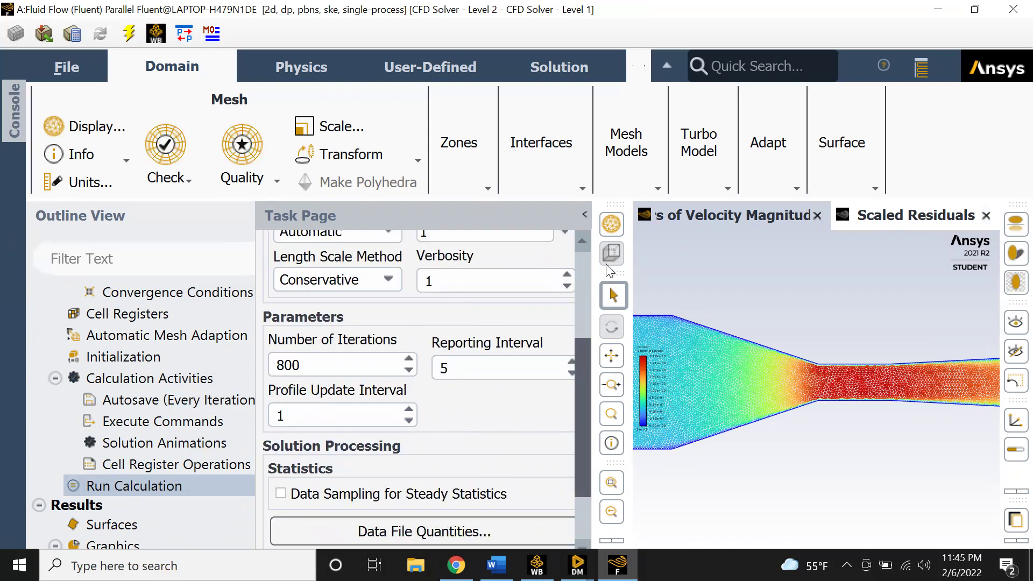
{"action": "left_click", "coordinate": [584, 216]}
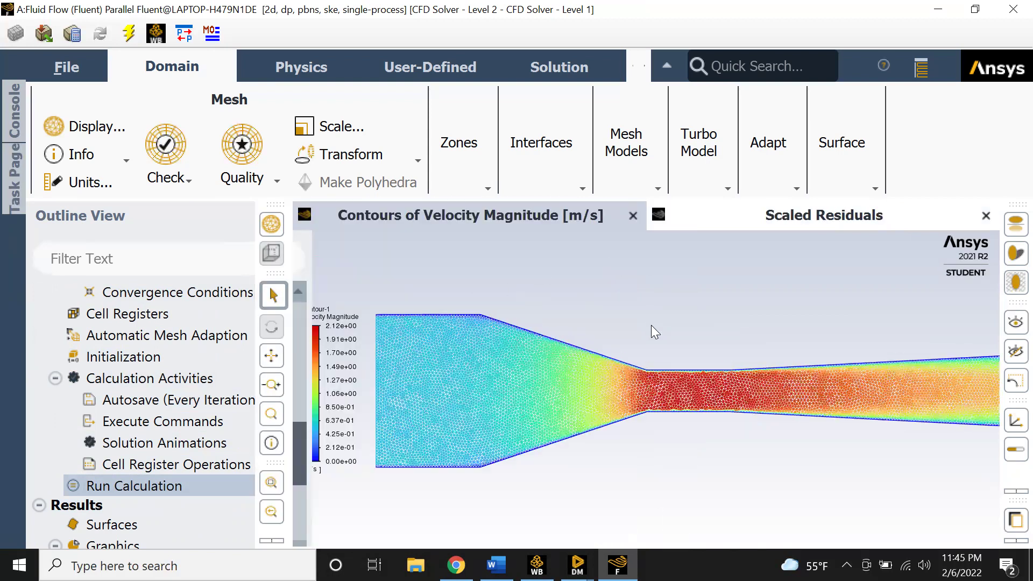
Rename the contour-1 plot of velocity magnitude as velocity_magnitude, then save and display it
{"action": "scroll", "coordinate": [618, 322], "scroll_direction": "down", "scroll_amount": 1}
{"action": "scroll", "coordinate": [676, 372], "scroll_direction": "up", "scroll_amount": 1}
{"action": "scroll", "coordinate": [696, 333], "scroll_direction": "down", "scroll_amount": 1}
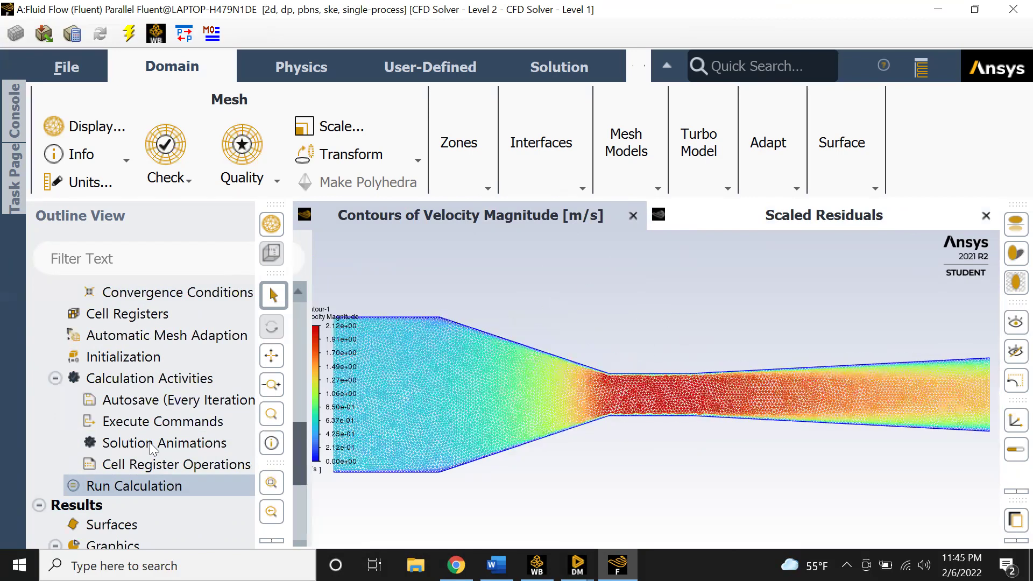
{"action": "scroll", "coordinate": [122, 464], "scroll_direction": "down", "scroll_amount": 2}
{"action": "left_click", "coordinate": [71, 460]}
{"action": "right_click", "coordinate": [173, 480]}
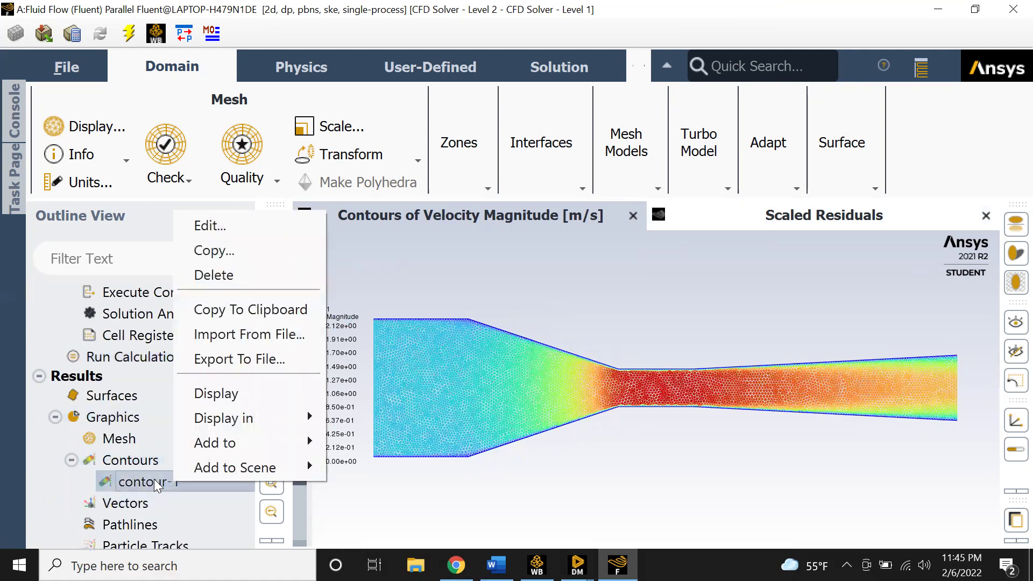
{"action": "left_click", "coordinate": [250, 224]}
{"action": "left_click_drag", "start_coordinate": [367, 63], "coordinate": [174, 63]}
{"action": "type", "text": "velocity"}
{"action": "key", "text": "BackSpace"}
{"action": "key", "text": "BackSpace"}
{"action": "key", "text": "BackSpace"}
{"action": "key", "text": "BackSpace"}
{"action": "key", "text": "BackSpace"}
{"action": "key", "text": "BackSpace"}
{"action": "key", "text": "BackSpace"}
{"action": "key", "text": "BackSpace"}
{"action": "type", "text": "veloci"}
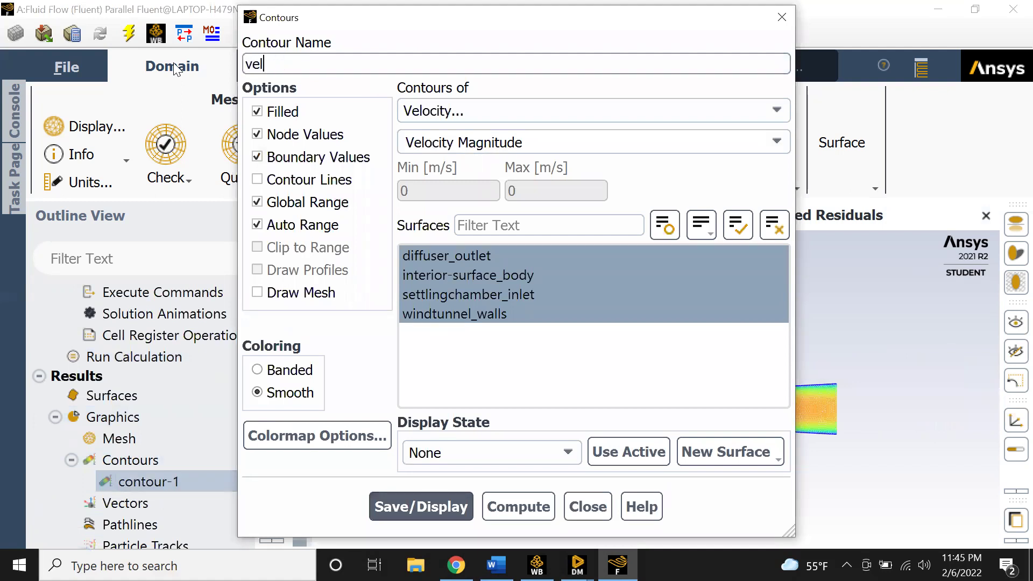
{"action": "key", "text": "BackSpace"}
{"action": "key", "text": "BackSpace"}
{"action": "key", "text": "BackSpace"}
{"action": "key", "text": "BackSpace"}
{"action": "key", "text": "BackSpace"}
{"action": "key", "text": "BackSpace"}
{"action": "type", "text": "vel"}
{"action": "key", "text": "BackSpace"}
{"action": "key", "text": "BackSpace"}
{"action": "key", "text": "BackSpace"}
{"action": "type", "text": "velocity_magnitude"}
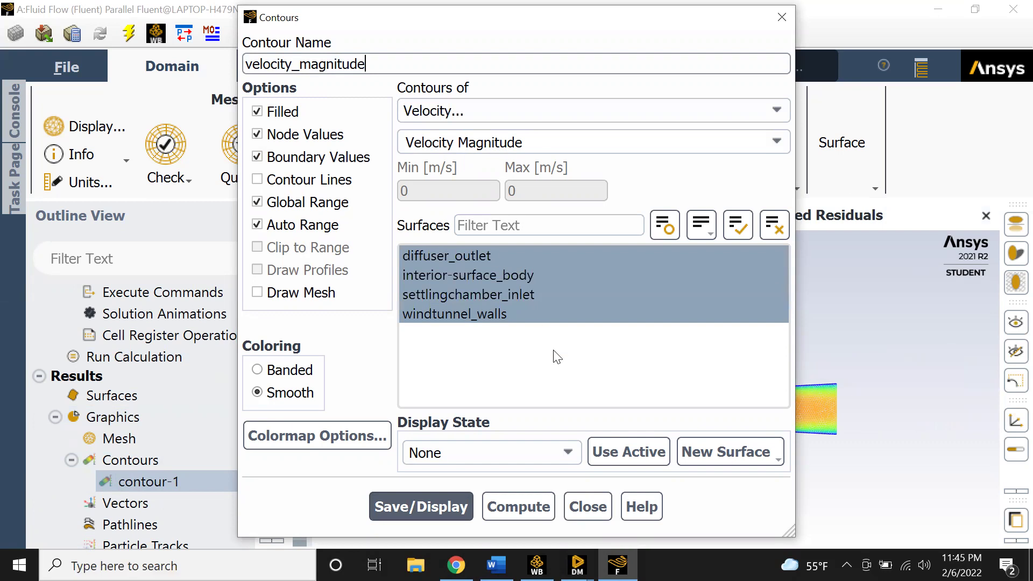
{"action": "left_click", "coordinate": [452, 493]}
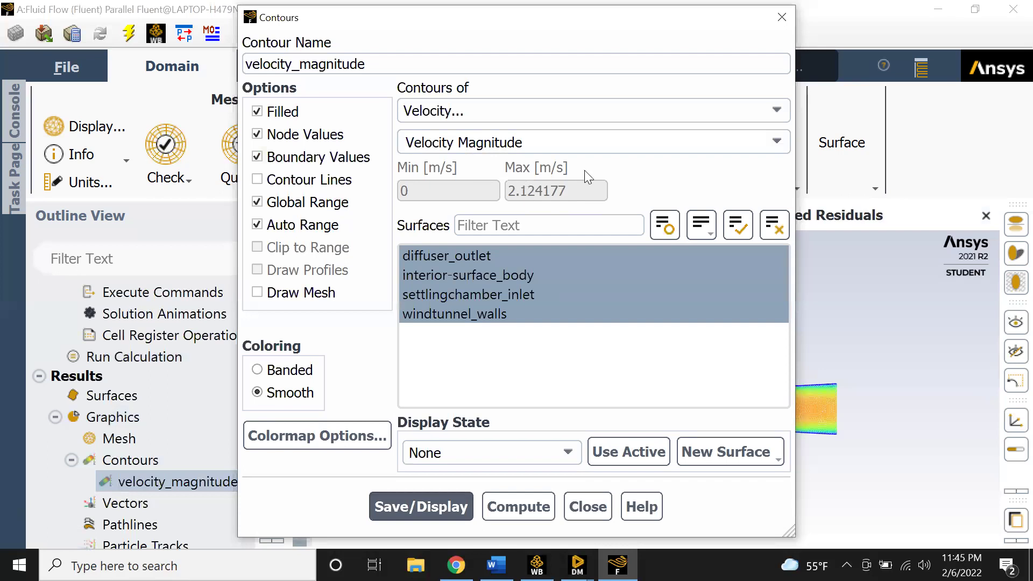
{"action": "left_click", "coordinate": [781, 18]}
{"action": "left_click_drag", "start_coordinate": [613, 416], "coordinate": [641, 372]}
{"action": "scroll", "coordinate": [630, 427], "scroll_direction": "up", "scroll_amount": 1}
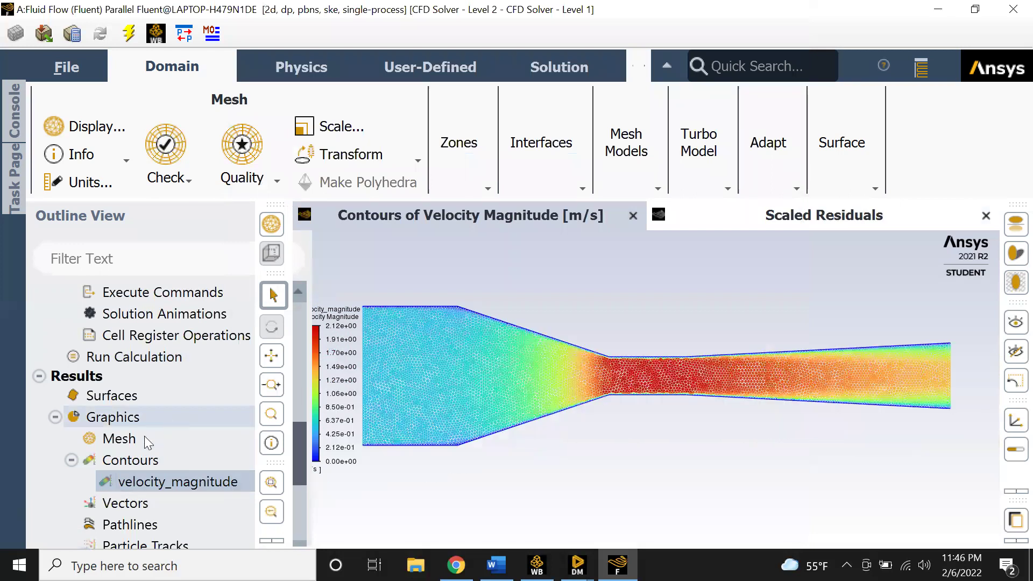
Create a new Static Pressure contour plot on all four listed surfaces under the default name contour-1, then save and display it
{"action": "double_click", "coordinate": [129, 460]}
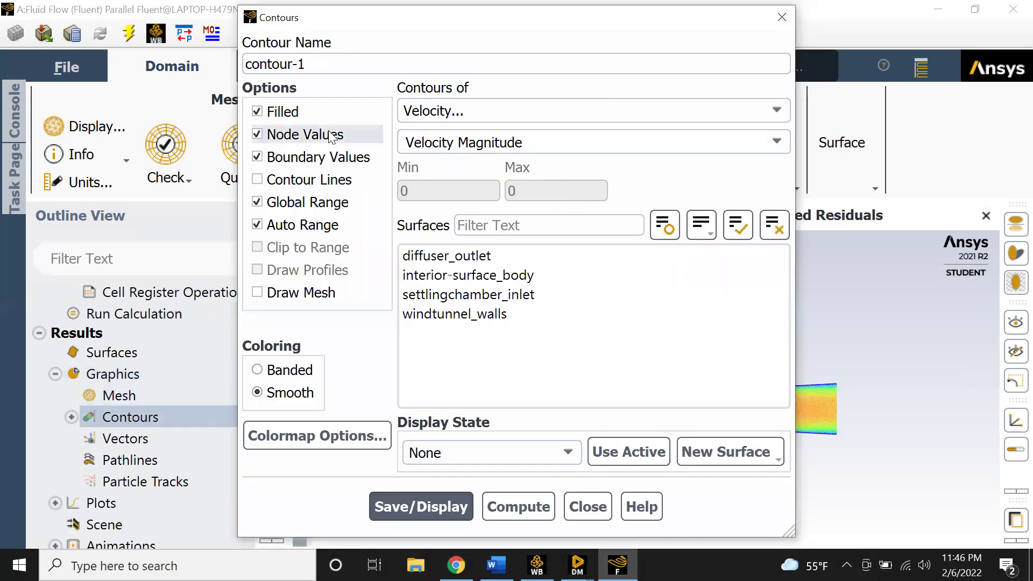
{"action": "left_click", "coordinate": [497, 110]}
{"action": "left_click", "coordinate": [528, 131]}
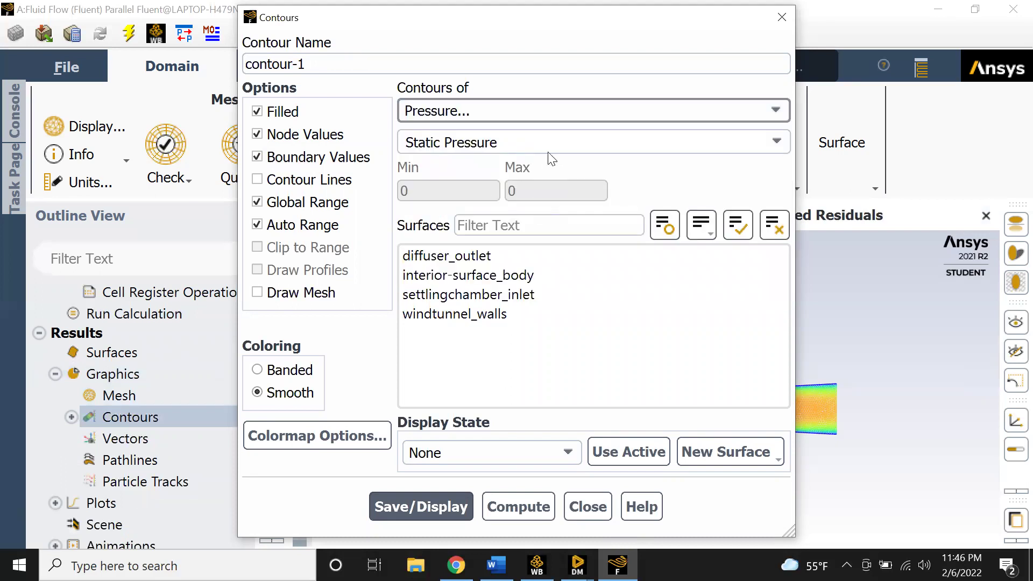
{"action": "left_click", "coordinate": [780, 142]}
{"action": "left_click", "coordinate": [447, 163]}
{"action": "left_click", "coordinate": [440, 508]}
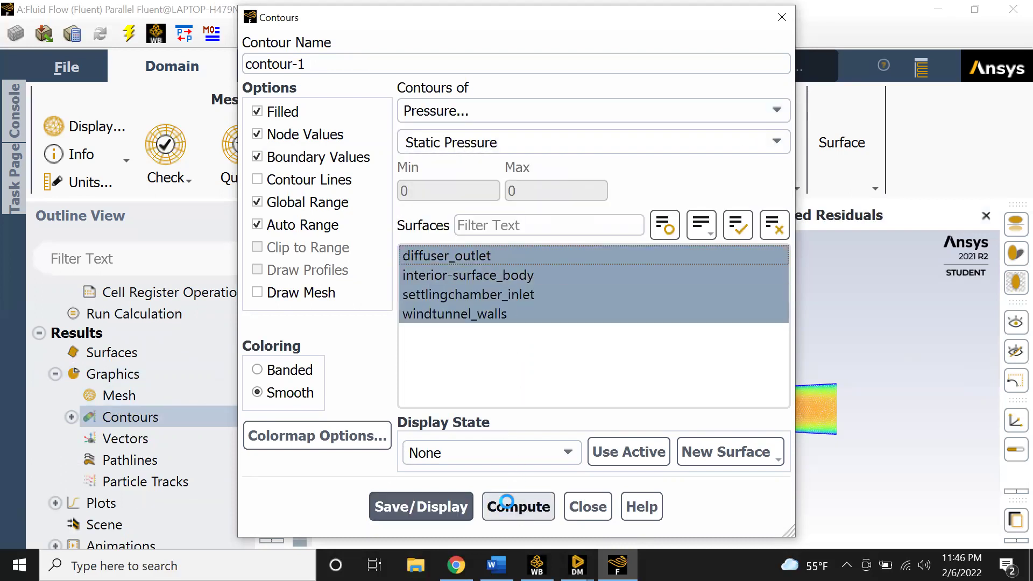
{"action": "left_click", "coordinate": [782, 17]}
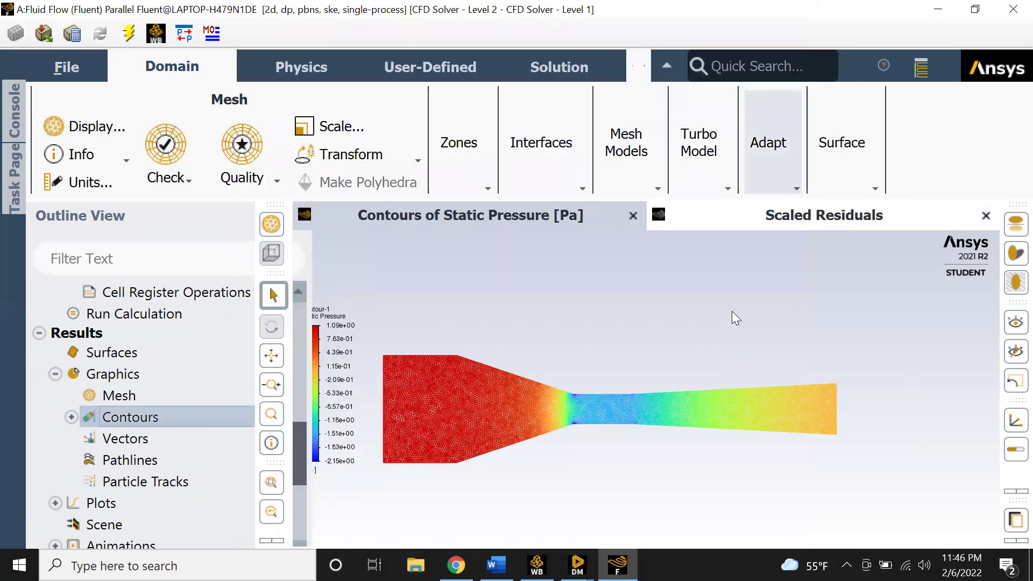
{"action": "scroll", "coordinate": [571, 343], "scroll_direction": "up", "scroll_amount": 2}
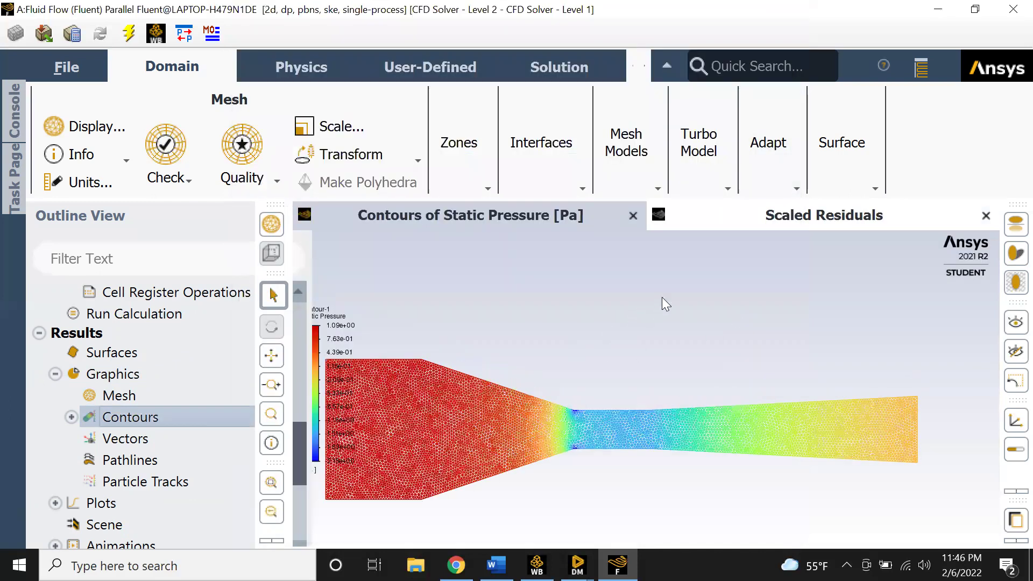
{"action": "left_click_drag", "start_coordinate": [624, 340], "coordinate": [662, 297]}
Start another pressure contour plot and set its variable to Dynamic Pressure
{"action": "left_click", "coordinate": [72, 417]}
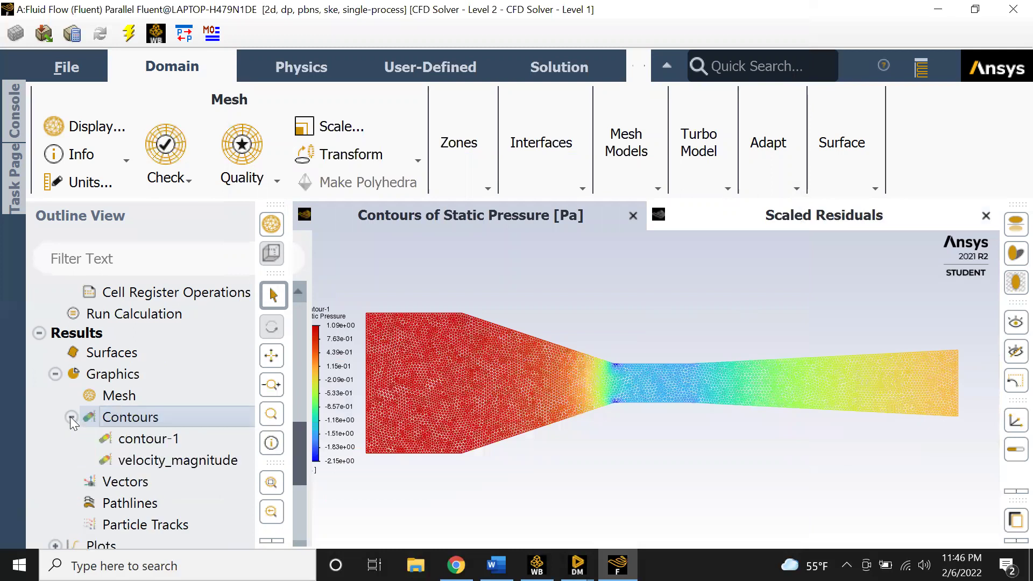
{"action": "double_click", "coordinate": [152, 419]}
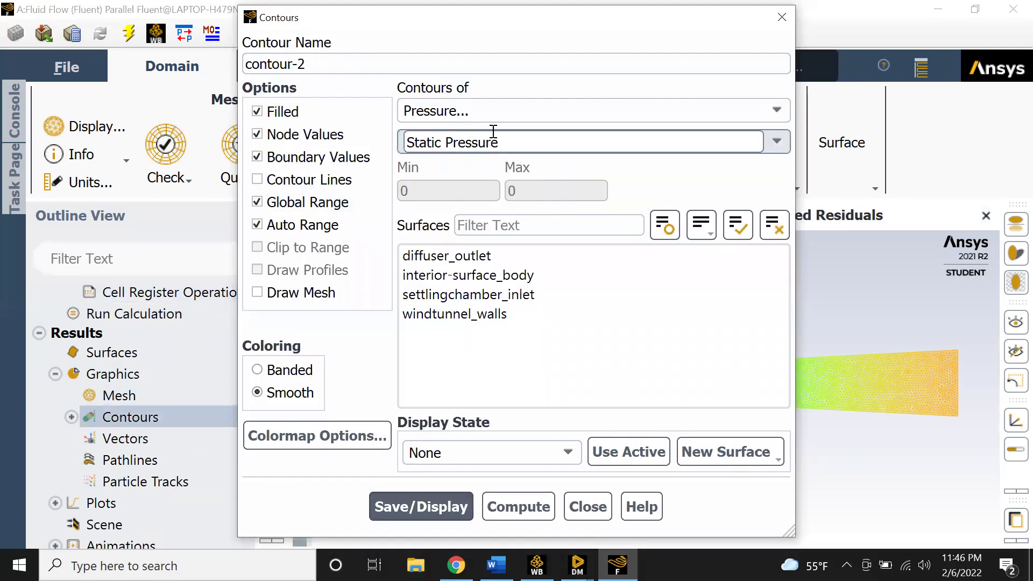
{"action": "left_click", "coordinate": [776, 142]}
{"action": "left_click", "coordinate": [484, 199]}
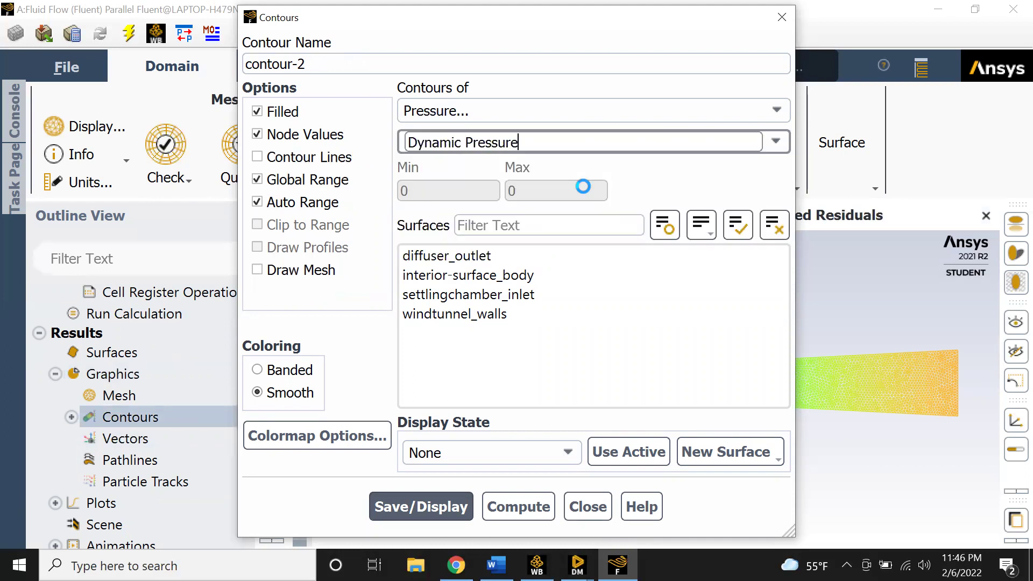
Name the dynamic pressure contour plot dynamic_pressure, then save and display it
{"action": "left_click_drag", "start_coordinate": [305, 64], "coordinate": [198, 47]}
{"action": "type", "text": "dynami"}
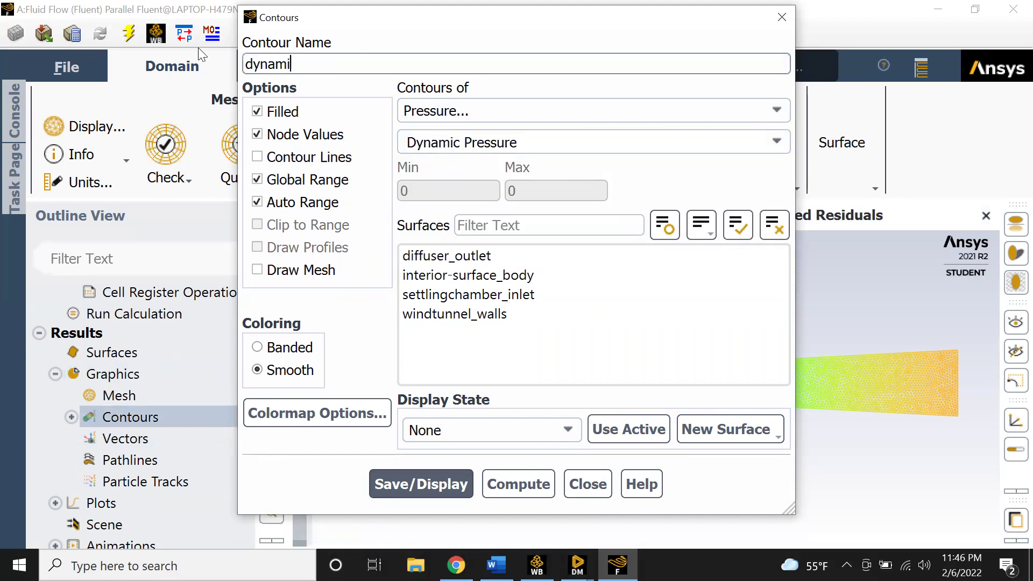
{"action": "type", "text": "c_pressure"}
{"action": "left_click", "coordinate": [421, 484]}
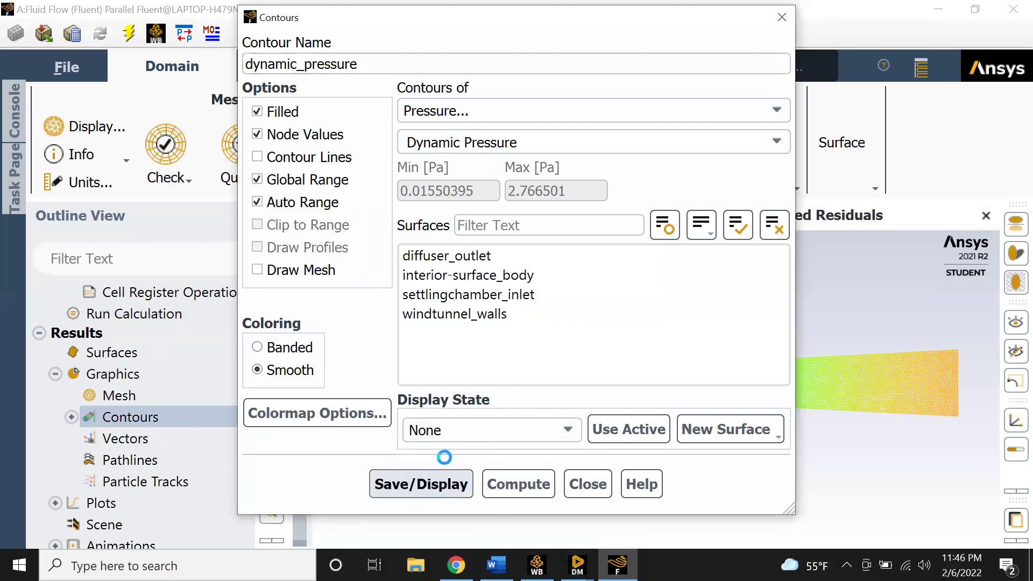
{"action": "left_click", "coordinate": [782, 18]}
{"action": "scroll", "coordinate": [653, 338], "scroll_direction": "up", "scroll_amount": 1}
{"action": "scroll", "coordinate": [655, 340], "scroll_direction": "up", "scroll_amount": 2}
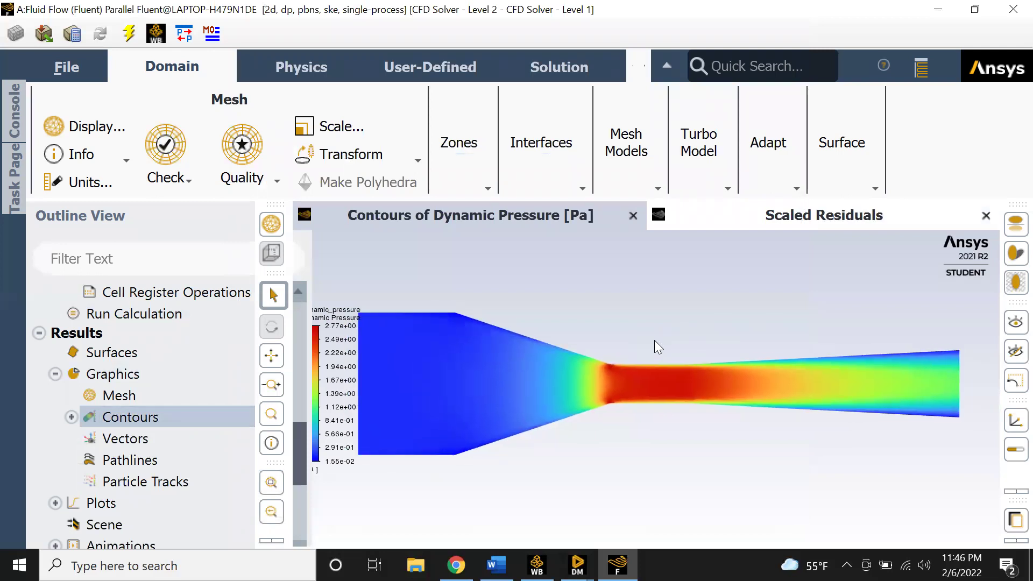
{"action": "scroll", "coordinate": [658, 341], "scroll_direction": "down", "scroll_amount": 1}
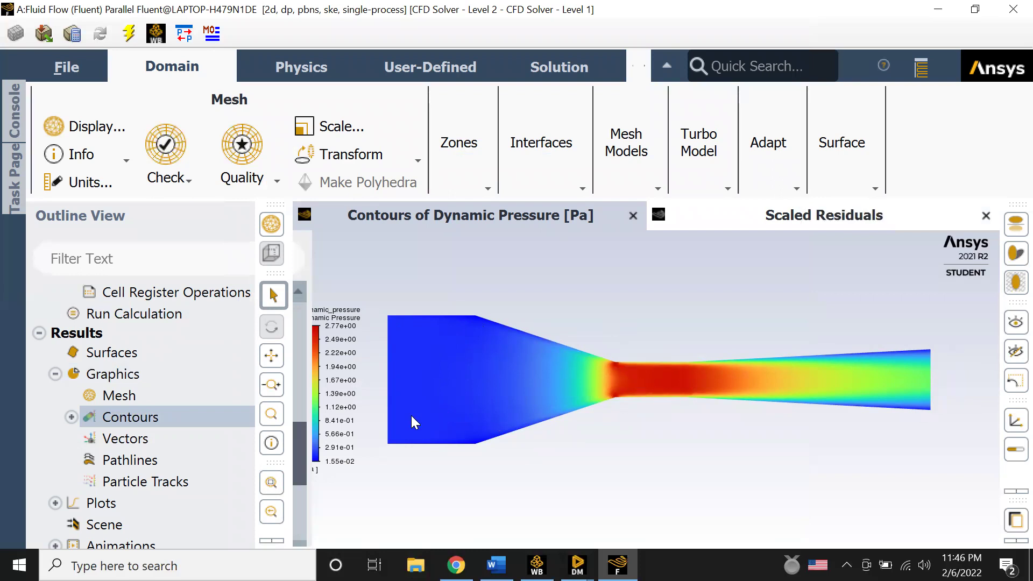
Open the static pressure plot contour-1 for editing and rename it staticpressure
{"action": "left_click", "coordinate": [72, 417]}
{"action": "right_click", "coordinate": [120, 457]}
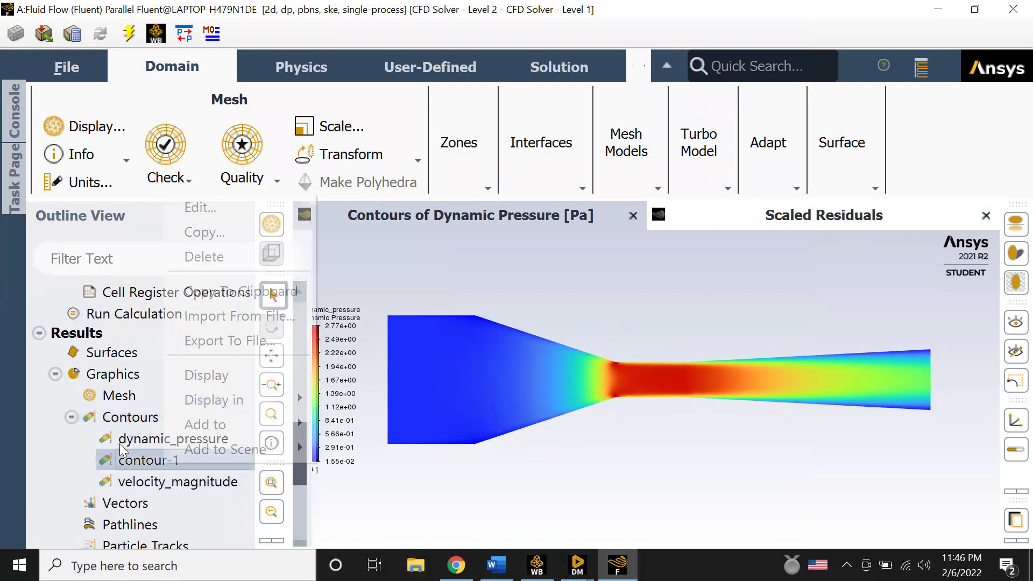
{"action": "left_click", "coordinate": [207, 207]}
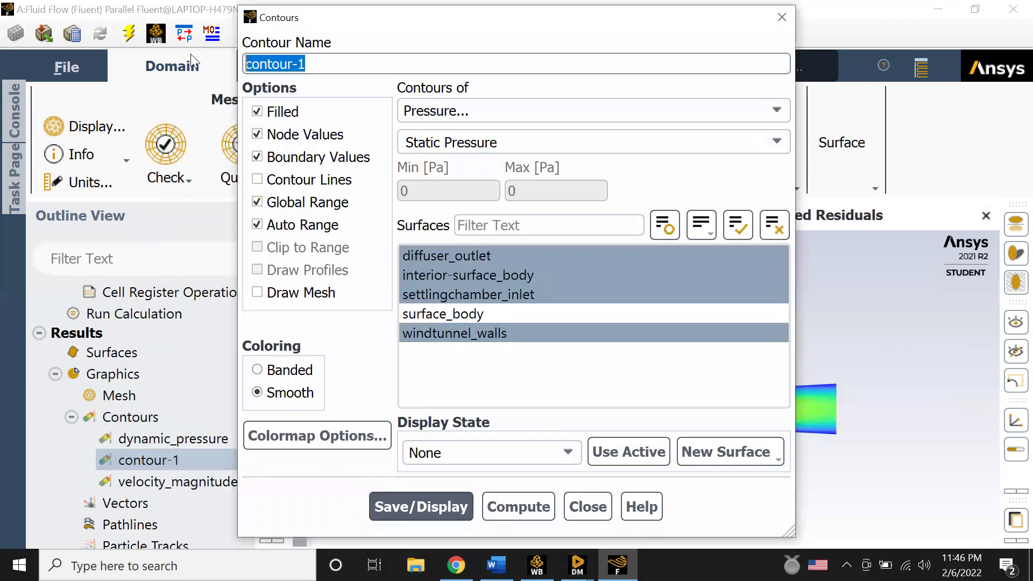
{"action": "type", "text": "statu"}
{"action": "key", "text": "BackSpace"}
{"action": "type", "text": "icpressure"}
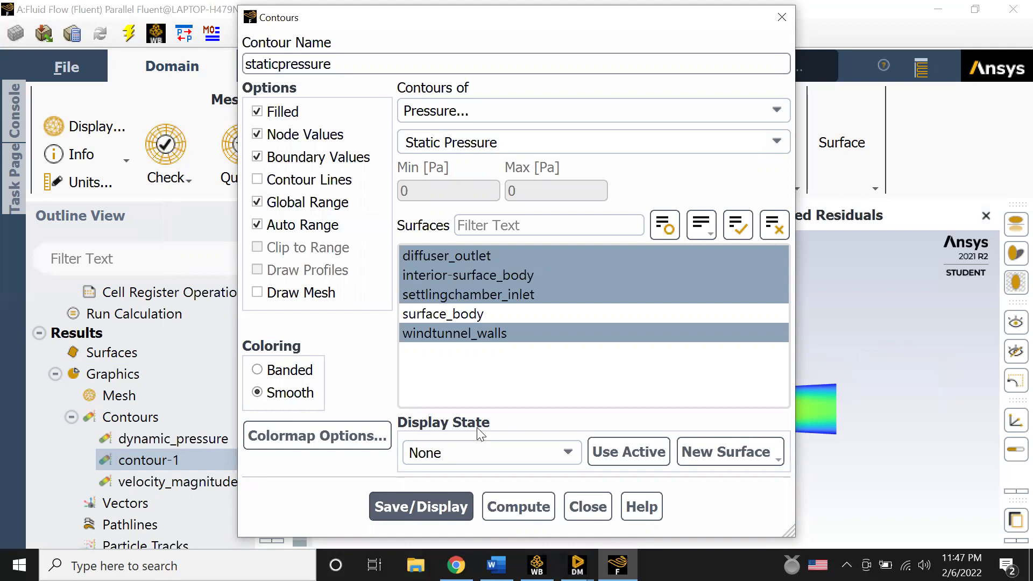
Add surface_body to the static pressure plot's surfaces, then save and display the contours
{"action": "left_click", "coordinate": [451, 314]}
{"action": "left_click", "coordinate": [506, 506]}
{"action": "left_click", "coordinate": [421, 507]}
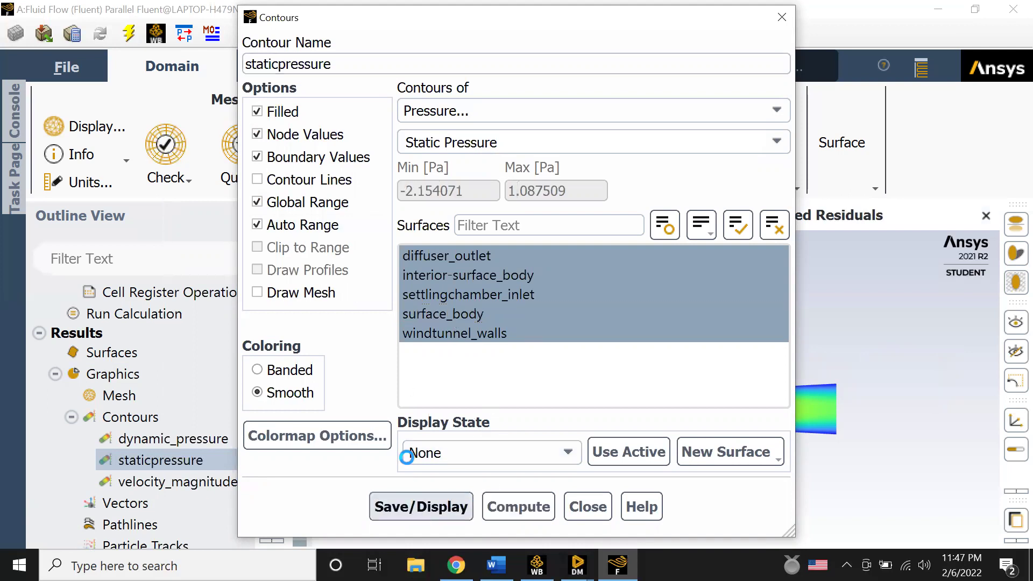
{"action": "left_click", "coordinate": [782, 17]}
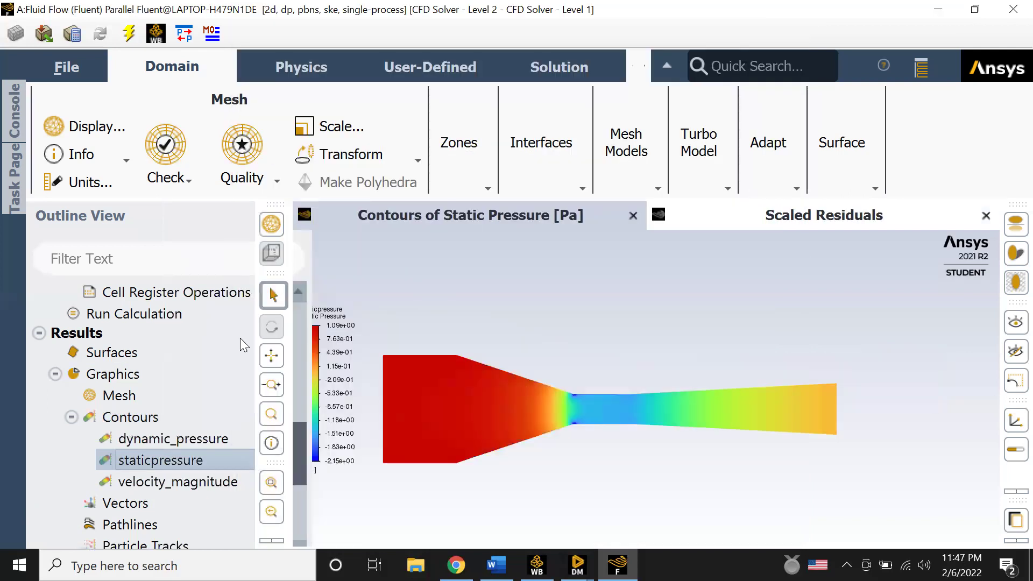
Start a new pressure contour plot and set its variable to Total Pressure
{"action": "double_click", "coordinate": [101, 419]}
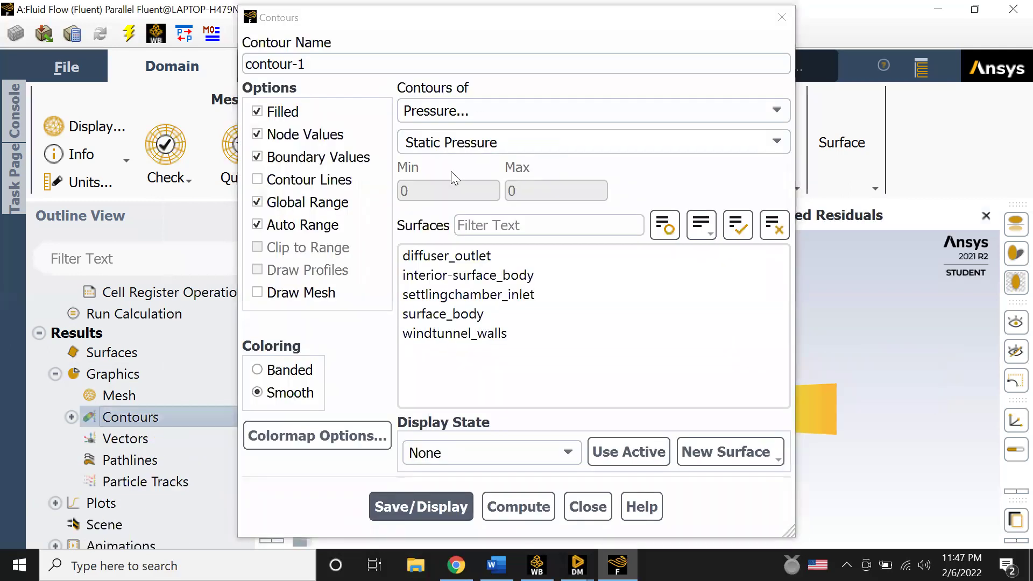
{"action": "left_click", "coordinate": [511, 107]}
{"action": "left_click", "coordinate": [511, 107]}
{"action": "left_click", "coordinate": [640, 147]}
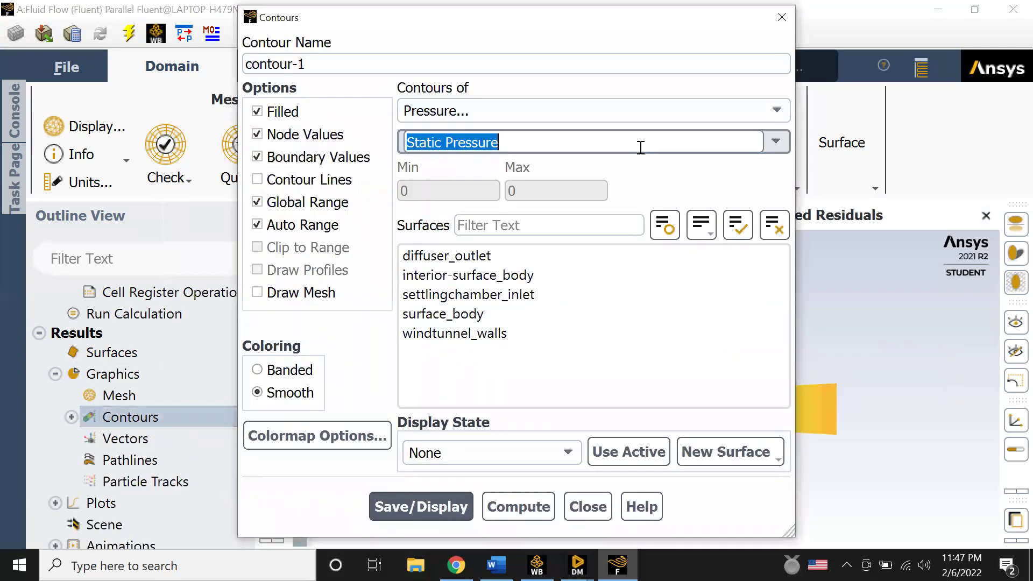
{"action": "left_click", "coordinate": [776, 141]}
{"action": "left_click", "coordinate": [551, 234]}
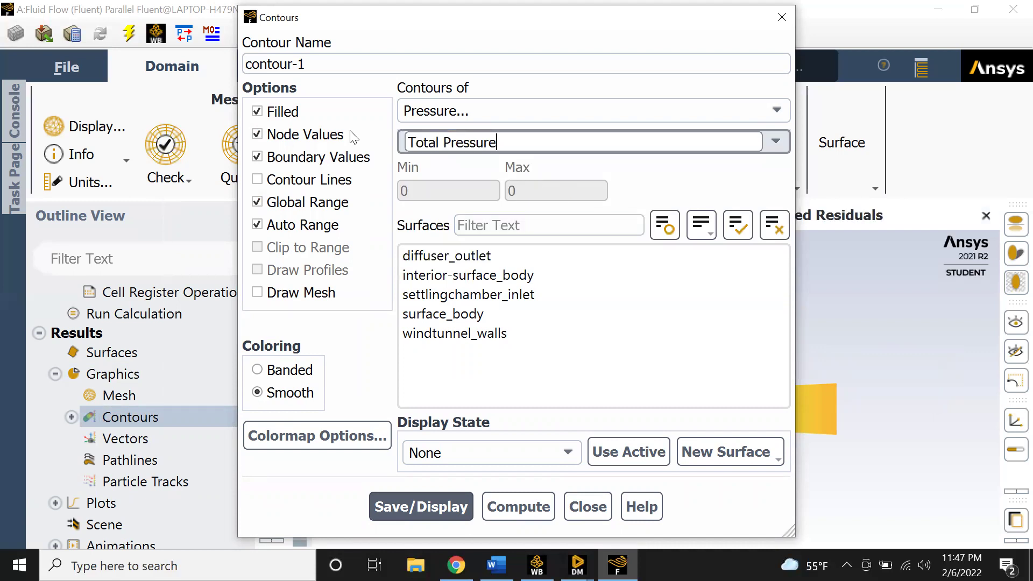
Name the total pressure contour plot total_pressure, then save and display it
{"action": "left_click", "coordinate": [309, 65]}
{"action": "double_click", "coordinate": [300, 65]}
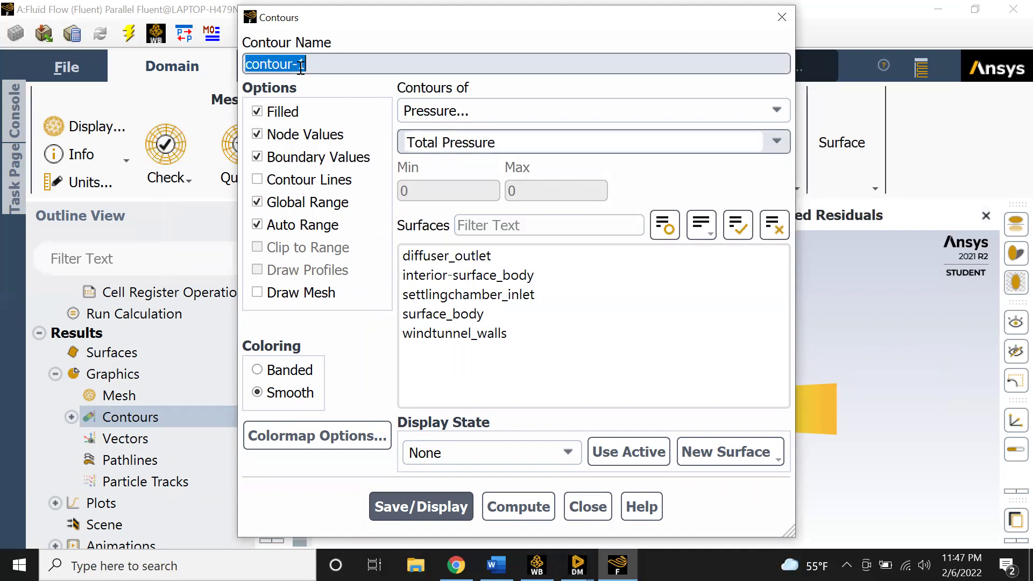
{"action": "type", "text": "total_pressure"}
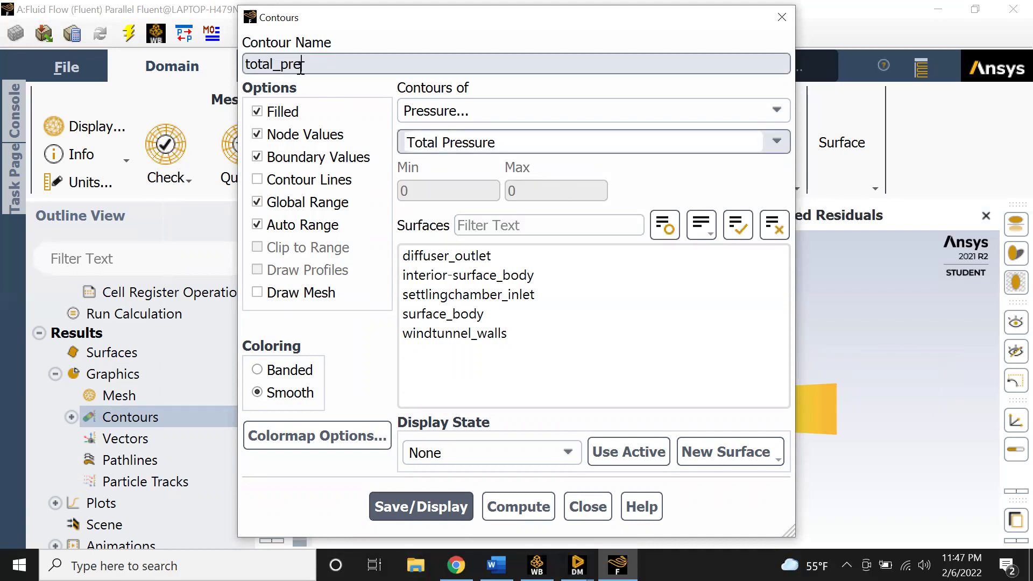
{"action": "left_click", "coordinate": [436, 503]}
{"action": "left_click", "coordinate": [777, 25]}
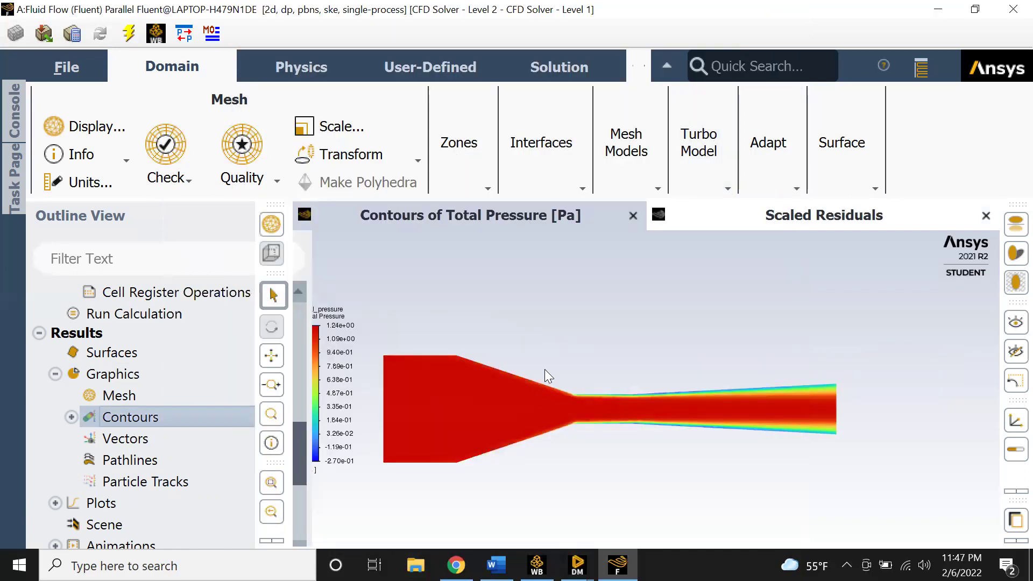
Examine the total pressure contours through the throat and diffuser, and review the list of saved contour plots
{"action": "scroll", "coordinate": [547, 384], "scroll_direction": "up", "scroll_amount": 4}
{"action": "scroll", "coordinate": [548, 387], "scroll_direction": "down", "scroll_amount": 2}
{"action": "scroll", "coordinate": [539, 391], "scroll_direction": "up", "scroll_amount": 1}
{"action": "scroll", "coordinate": [543, 389], "scroll_direction": "down", "scroll_amount": 2}
{"action": "scroll", "coordinate": [566, 371], "scroll_direction": "down", "scroll_amount": 1}
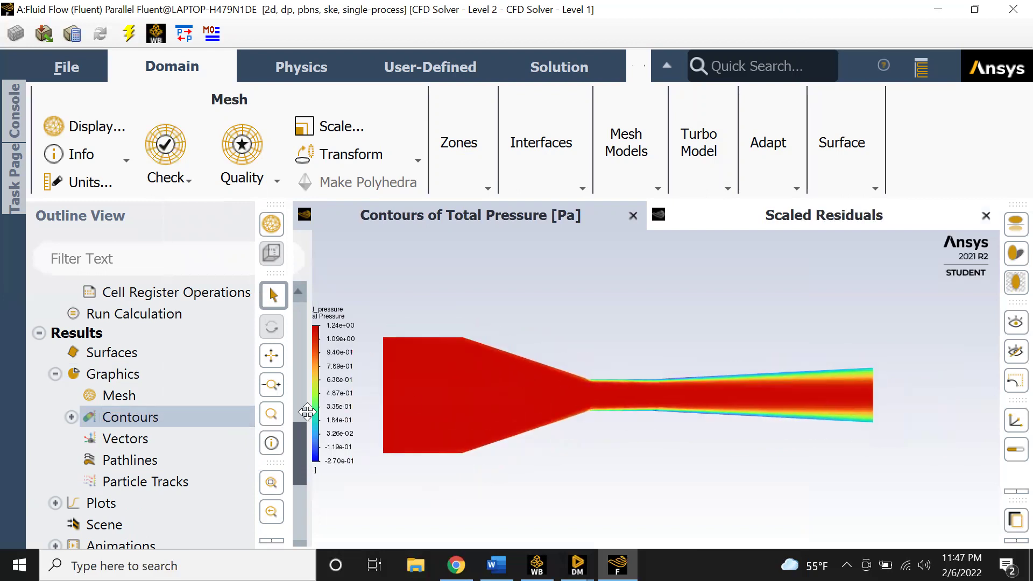
{"action": "left_click", "coordinate": [71, 417]}
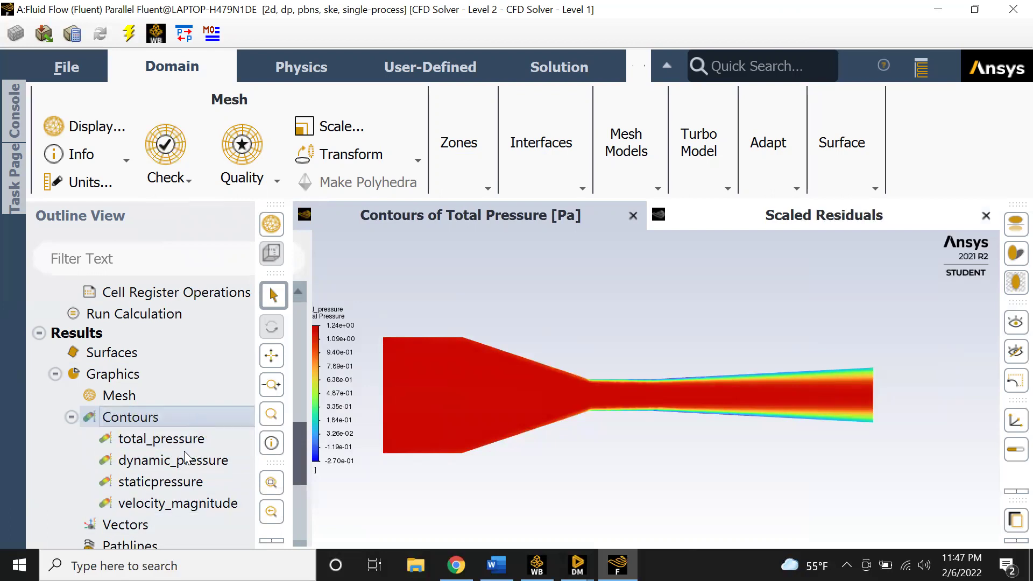
{"action": "left_click", "coordinate": [71, 418]}
Start a new solution XY plot from the results plots
{"action": "scroll", "coordinate": [160, 450], "scroll_direction": "down", "scroll_amount": 1}
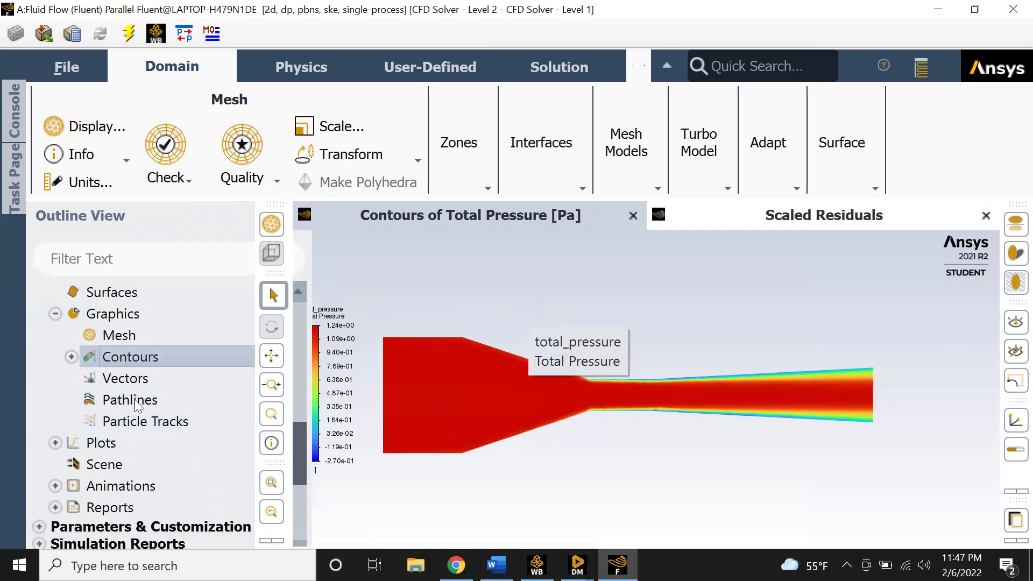
{"action": "left_click", "coordinate": [55, 442]}
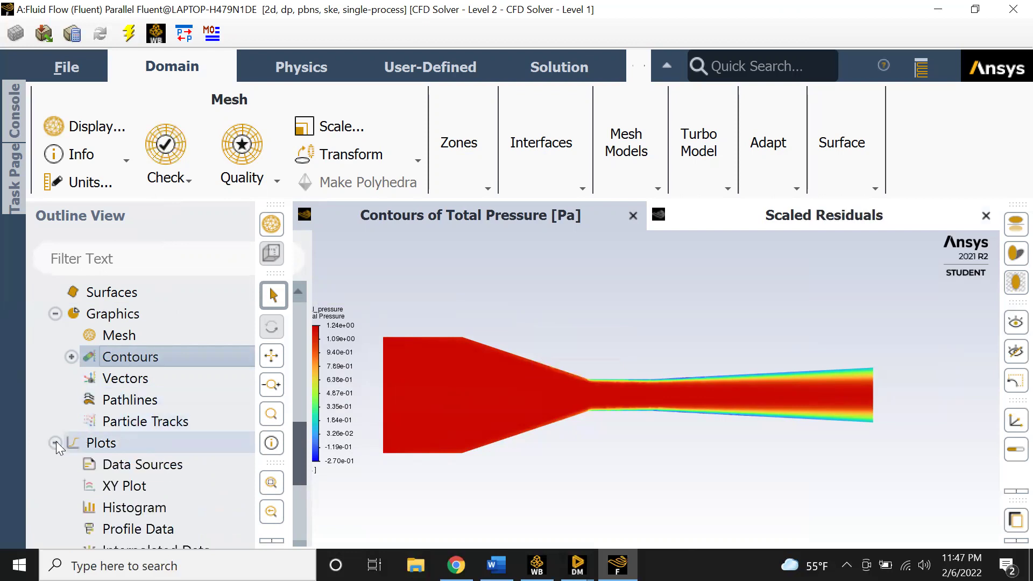
{"action": "scroll", "coordinate": [216, 398], "scroll_direction": "down", "scroll_amount": 2}
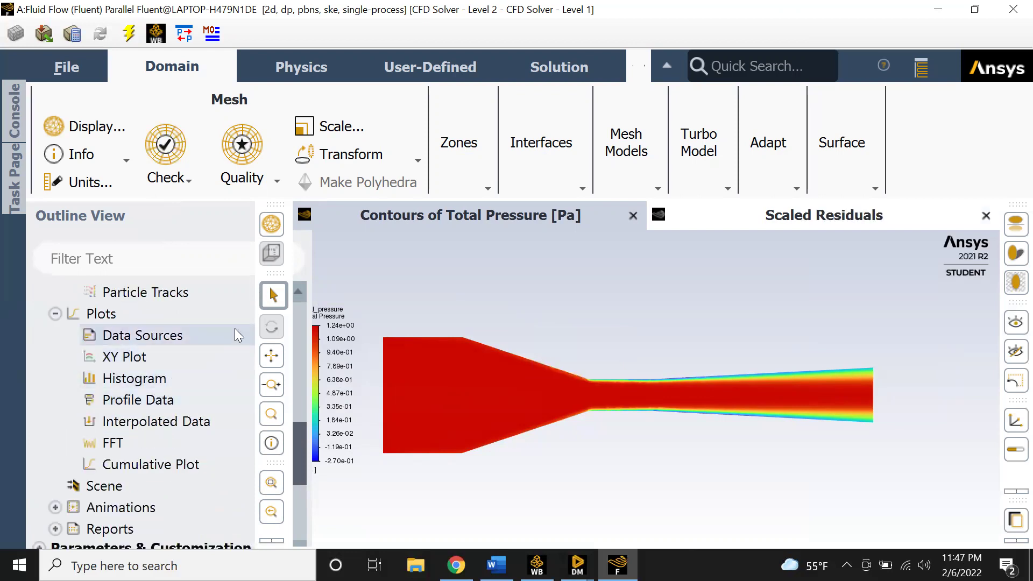
{"action": "double_click", "coordinate": [172, 358]}
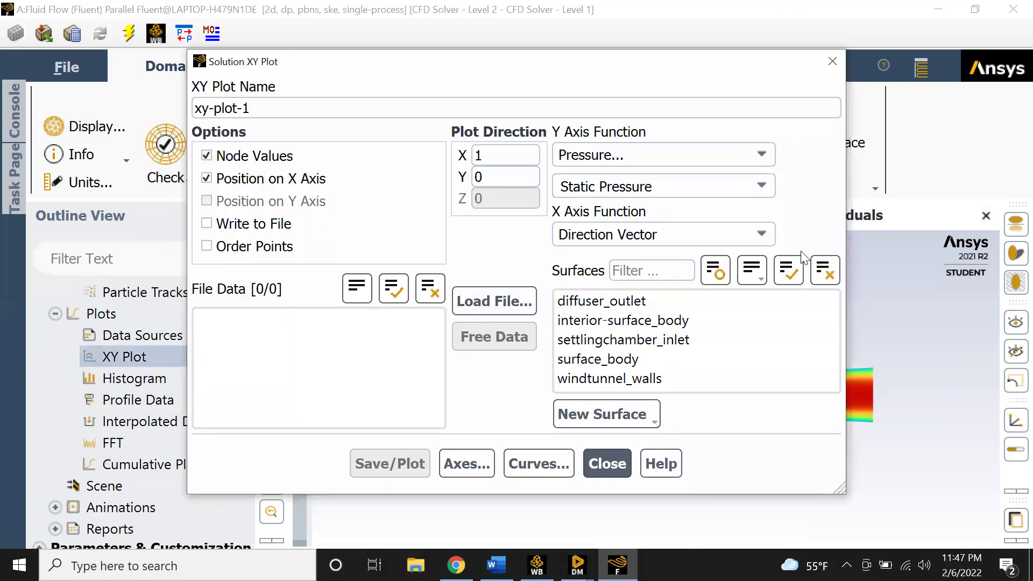
{"action": "left_click", "coordinate": [604, 414]}
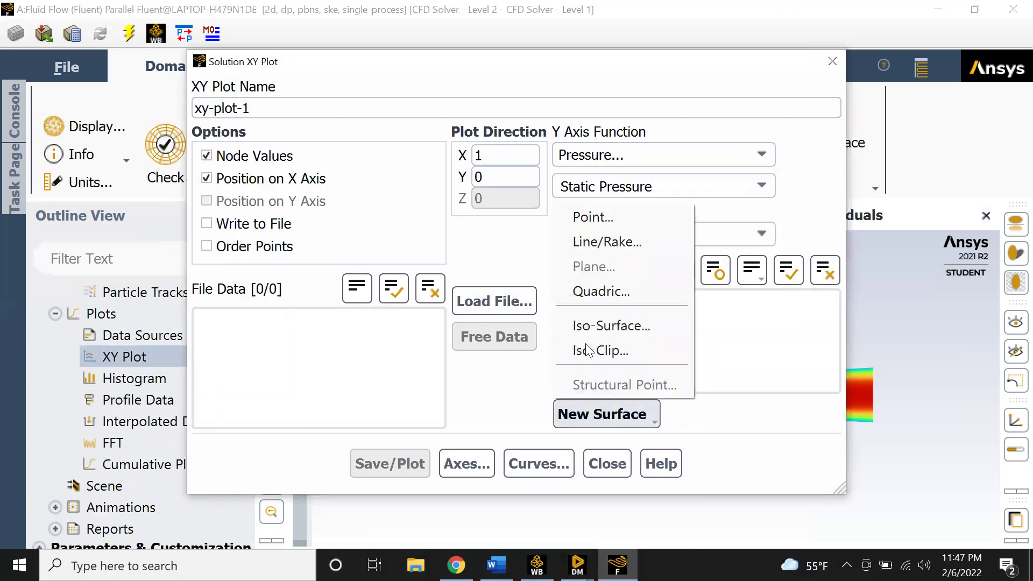
{"action": "left_click", "coordinate": [592, 217]}
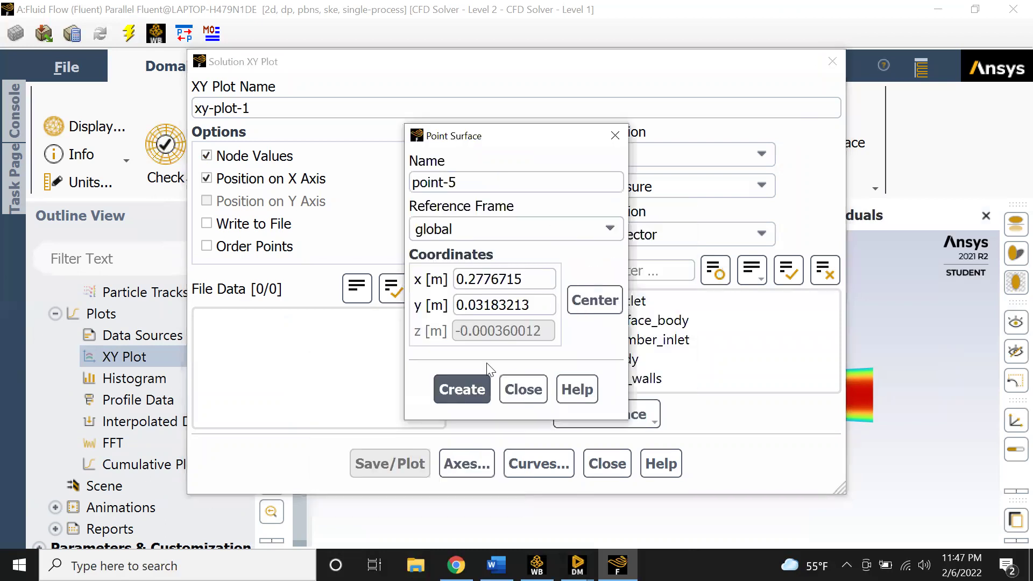
{"action": "left_click", "coordinate": [522, 387]}
Create a line surface named across, running from x0 = -1 m to x1 = 1.5 m with both y coordinates at 0
{"action": "left_click", "coordinate": [604, 414]}
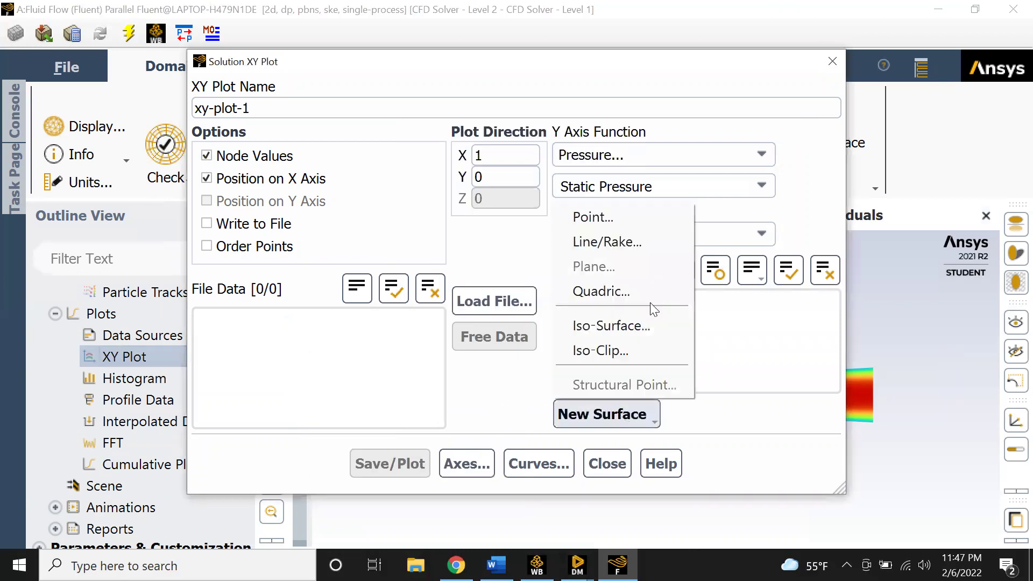
{"action": "left_click", "coordinate": [608, 240]}
{"action": "left_click", "coordinate": [427, 292]}
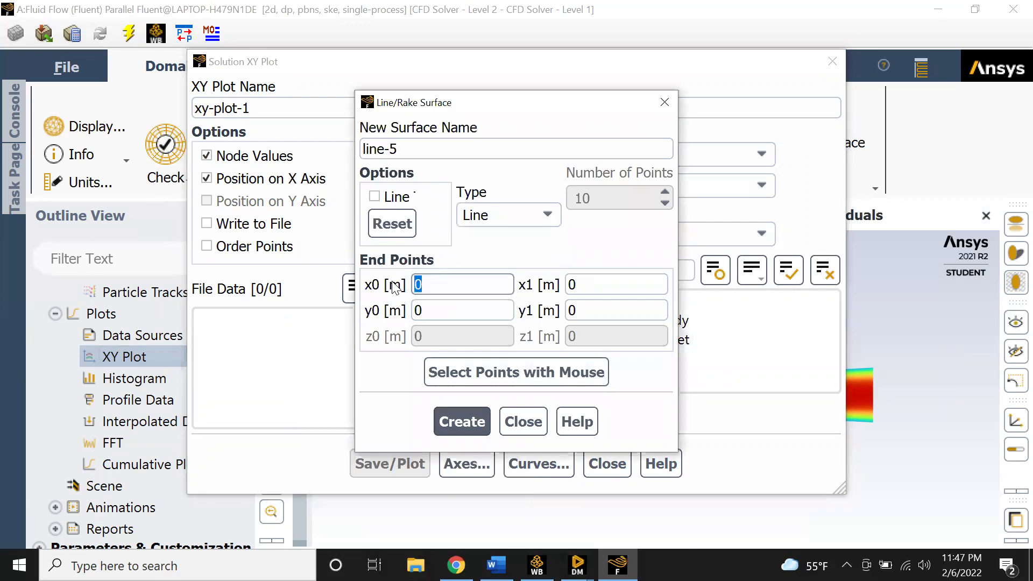
{"action": "type", "text": "-1"}
{"action": "left_click", "coordinate": [584, 284]}
{"action": "type", "text": "1.5"}
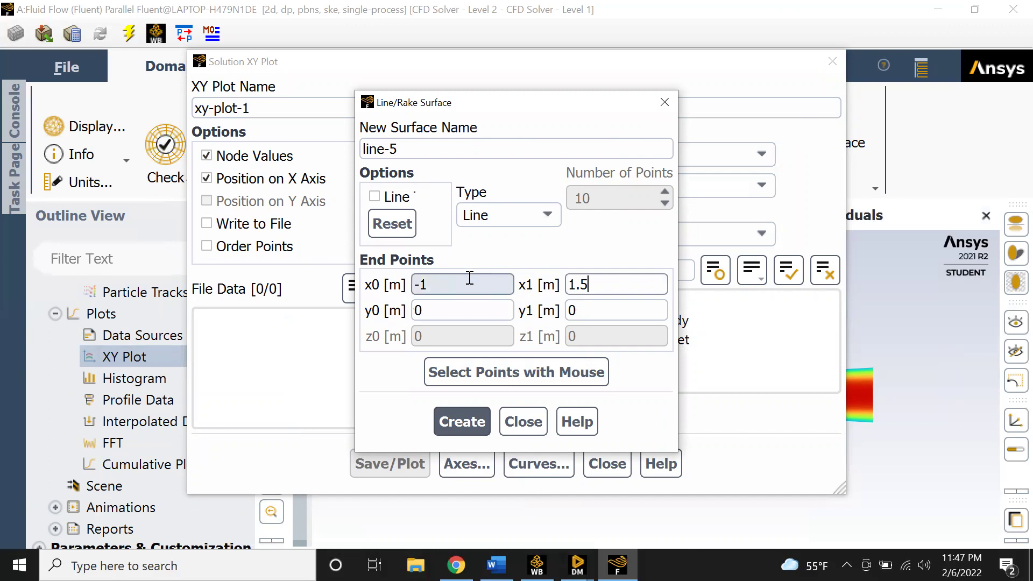
{"action": "left_click_drag", "start_coordinate": [501, 150], "coordinate": [301, 144]}
{"action": "type", "text": "across"}
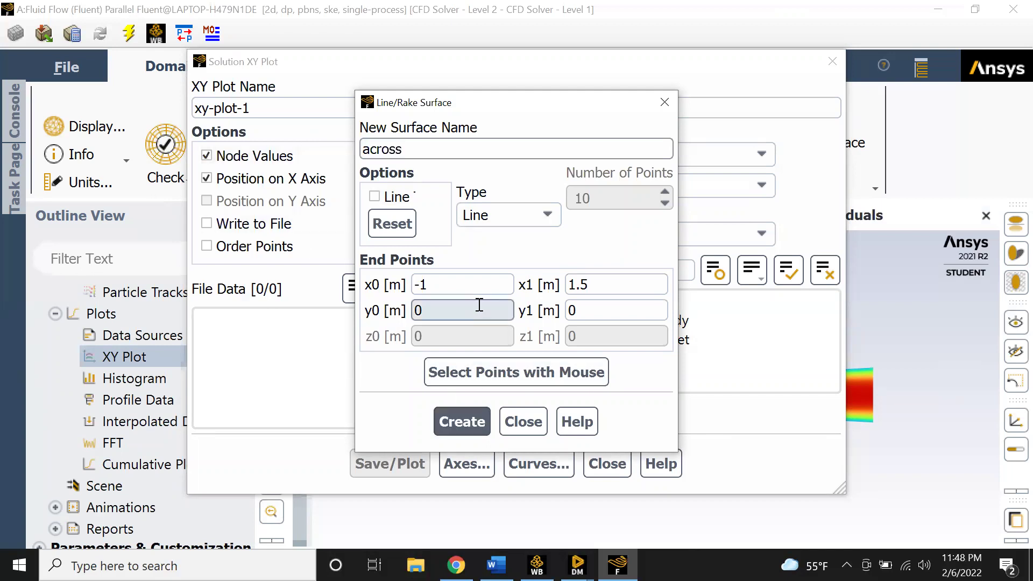
{"action": "left_click", "coordinate": [458, 417]}
{"action": "left_click", "coordinate": [523, 421]}
Use the across line as the XY plot's surface and name the plot velocity
{"action": "scroll", "coordinate": [603, 350], "scroll_direction": "down", "scroll_amount": 1}
{"action": "scroll", "coordinate": [602, 317], "scroll_direction": "up", "scroll_amount": 1}
{"action": "left_click", "coordinate": [599, 303]}
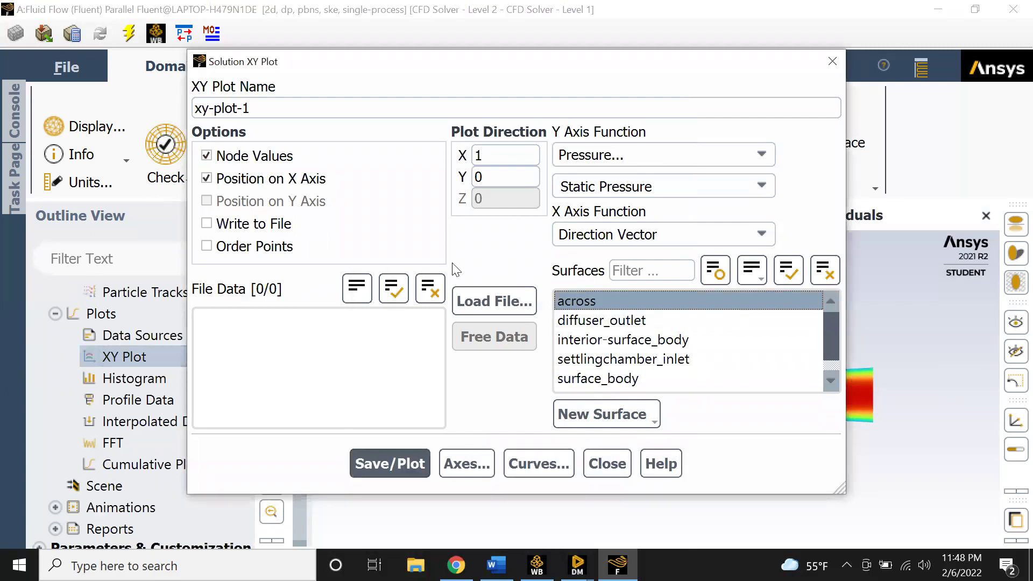
{"action": "left_click", "coordinate": [268, 108]}
{"action": "key", "text": "ctrl+a"}
{"action": "type", "text": "veloci"}
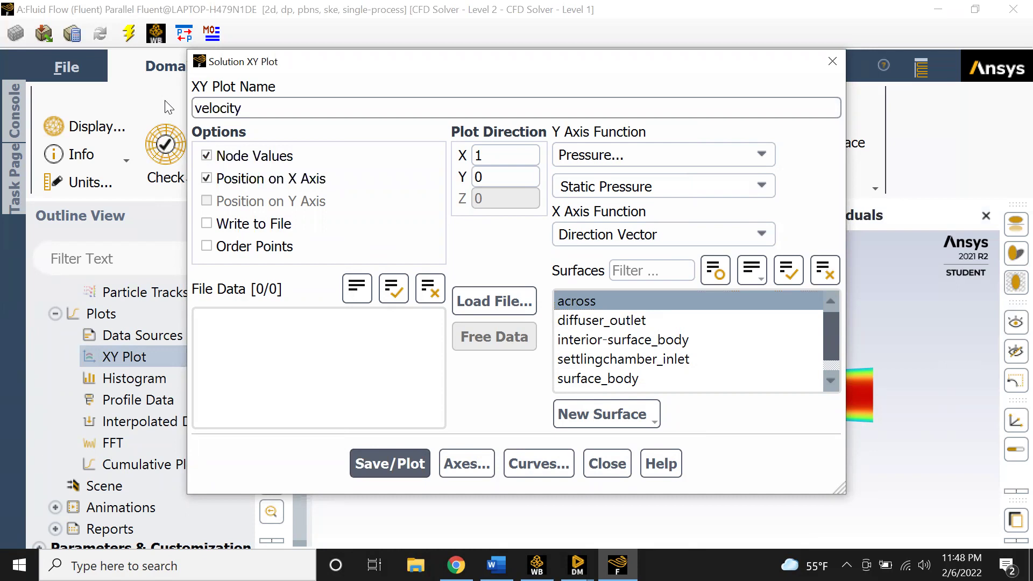
Set the Y axis function to Velocity Magnitude, then save and display the velocity plot
{"action": "left_click", "coordinate": [752, 153]}
{"action": "left_click", "coordinate": [706, 210]}
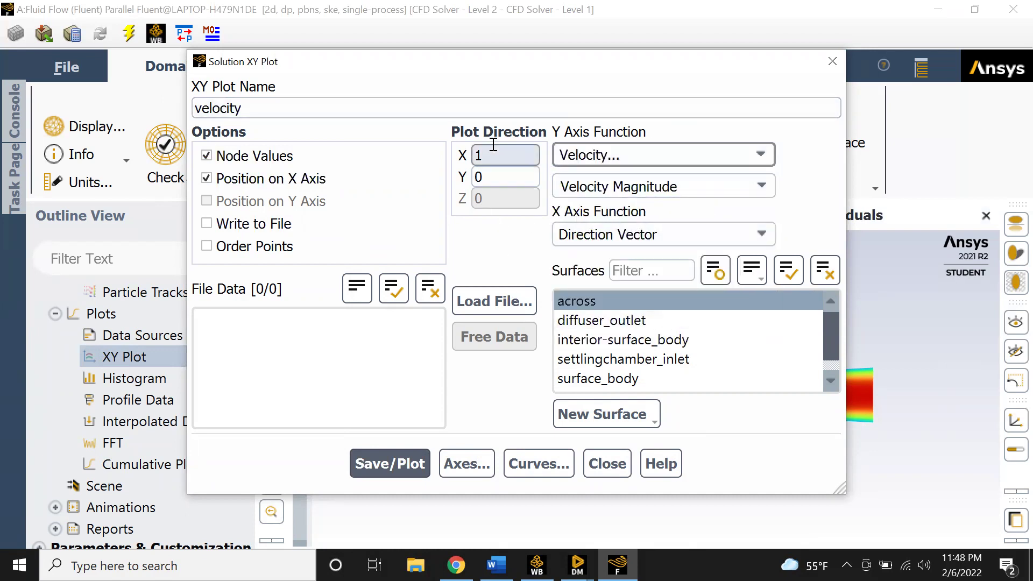
{"action": "left_click", "coordinate": [385, 461]}
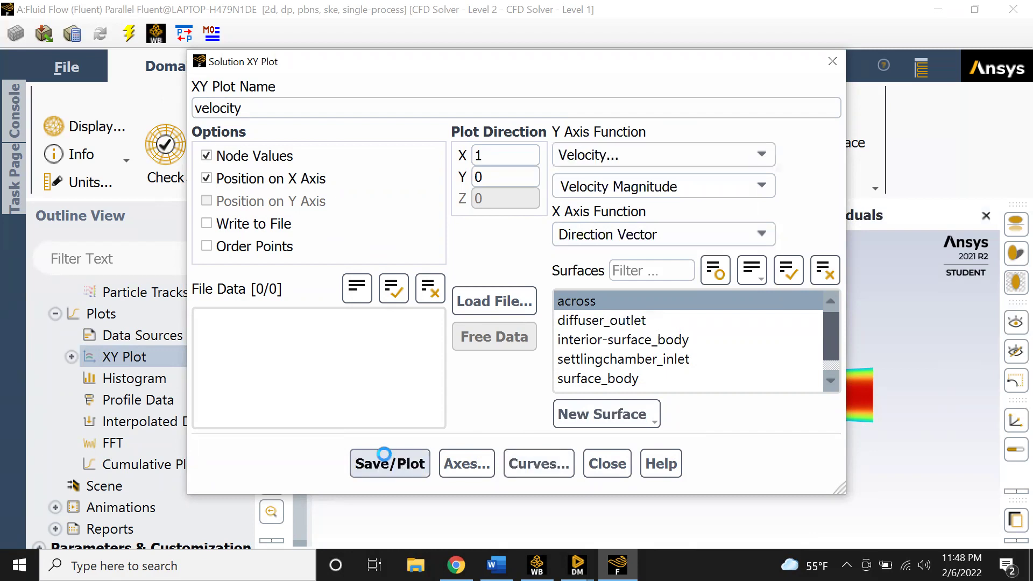
{"action": "left_click", "coordinate": [607, 463]}
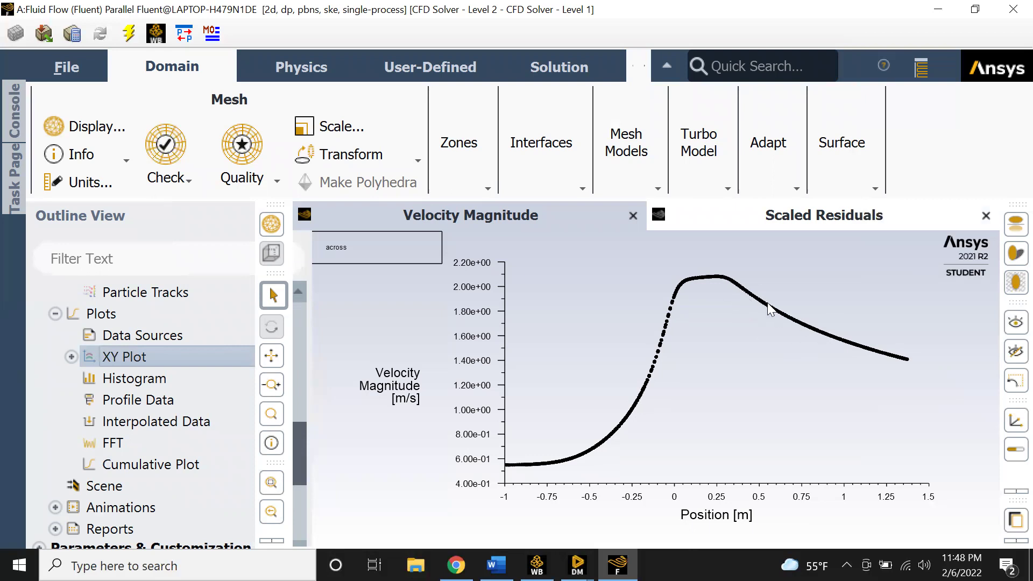
Start another XY plot and choose the across line as its surface
{"action": "left_click", "coordinate": [72, 356]}
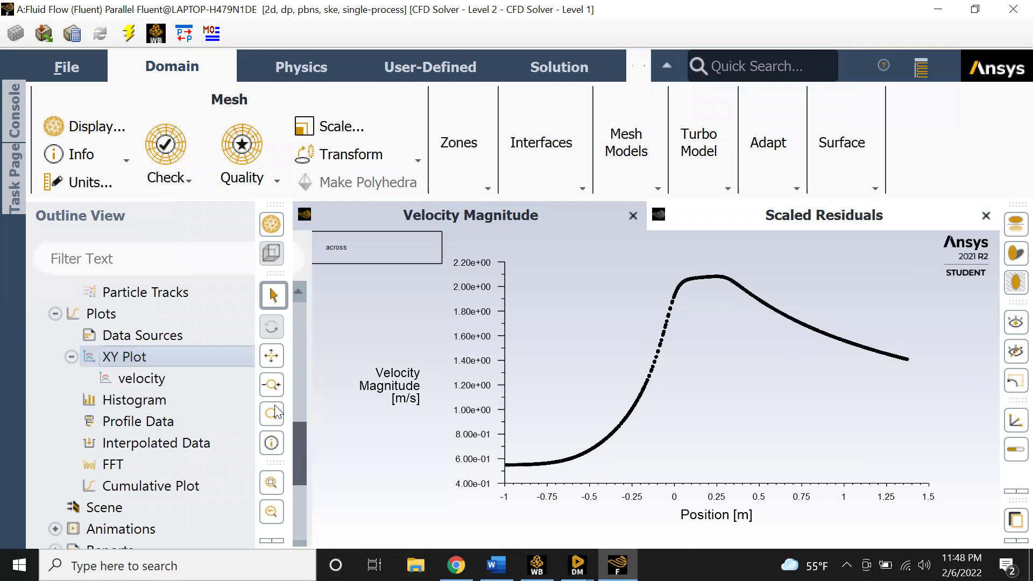
{"action": "double_click", "coordinate": [195, 354]}
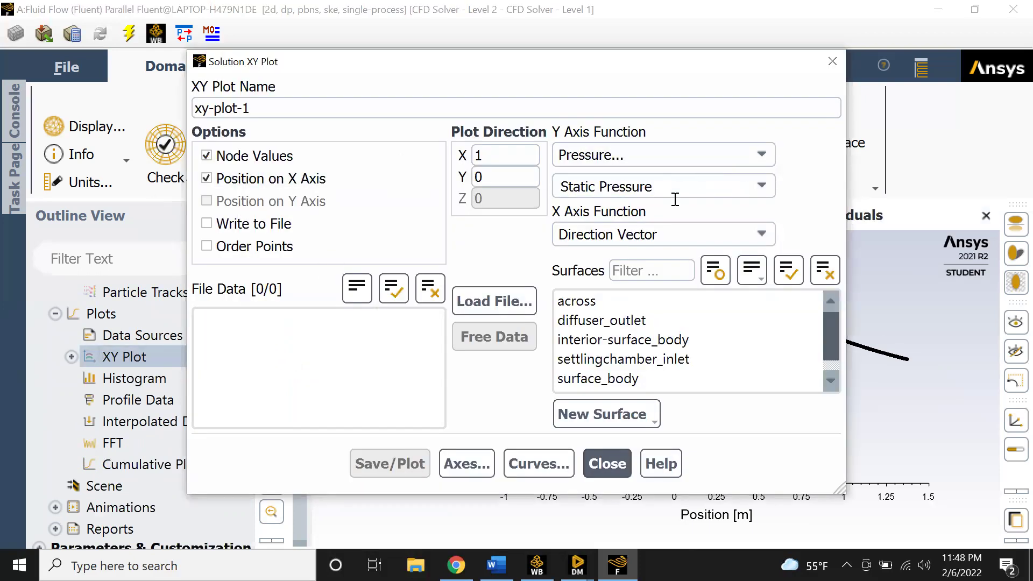
{"action": "scroll", "coordinate": [619, 301], "scroll_direction": "down", "scroll_amount": 1}
{"action": "left_click", "coordinate": [619, 301]}
{"action": "left_click", "coordinate": [619, 301]}
{"action": "scroll", "coordinate": [619, 312], "scroll_direction": "up", "scroll_amount": 1}
{"action": "left_click", "coordinate": [618, 301]}
Name the XY plot static_pressure, then save and display it with Static Pressure on the Y axis
{"action": "left_click_drag", "start_coordinate": [400, 105], "coordinate": [171, 107]}
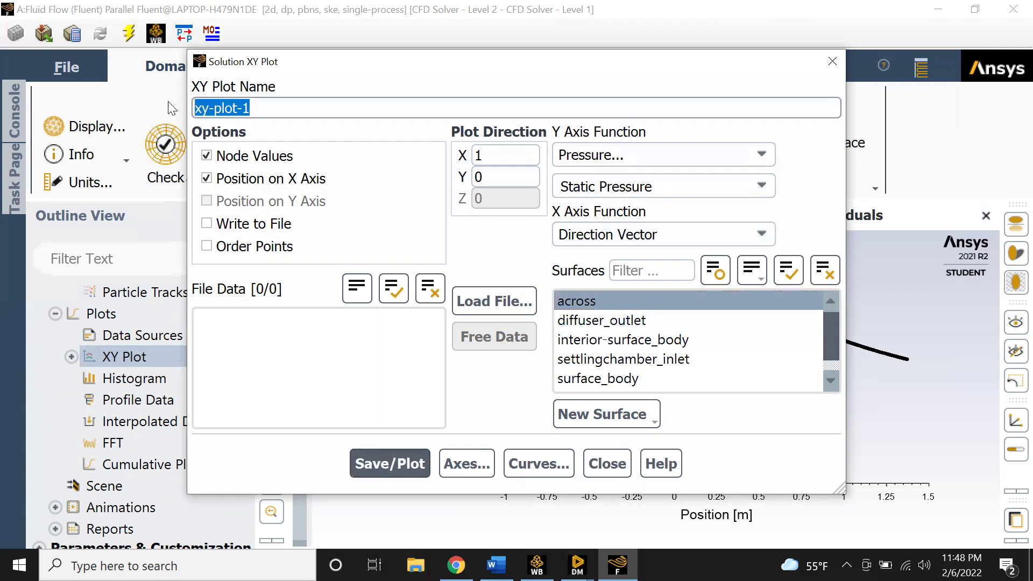
{"action": "type", "text": "static_pressure"}
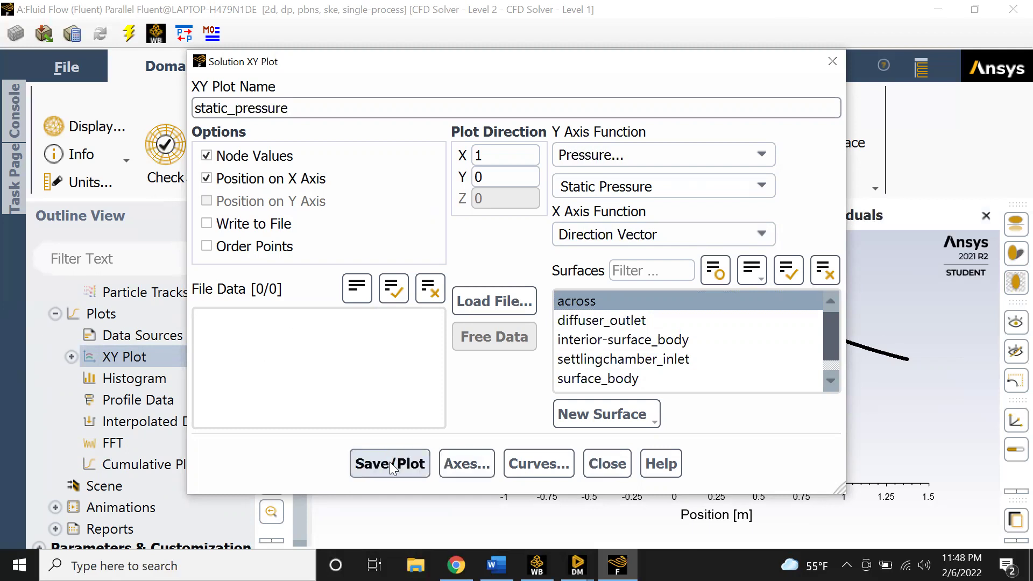
{"action": "left_click", "coordinate": [390, 463]}
{"action": "left_click", "coordinate": [600, 463]}
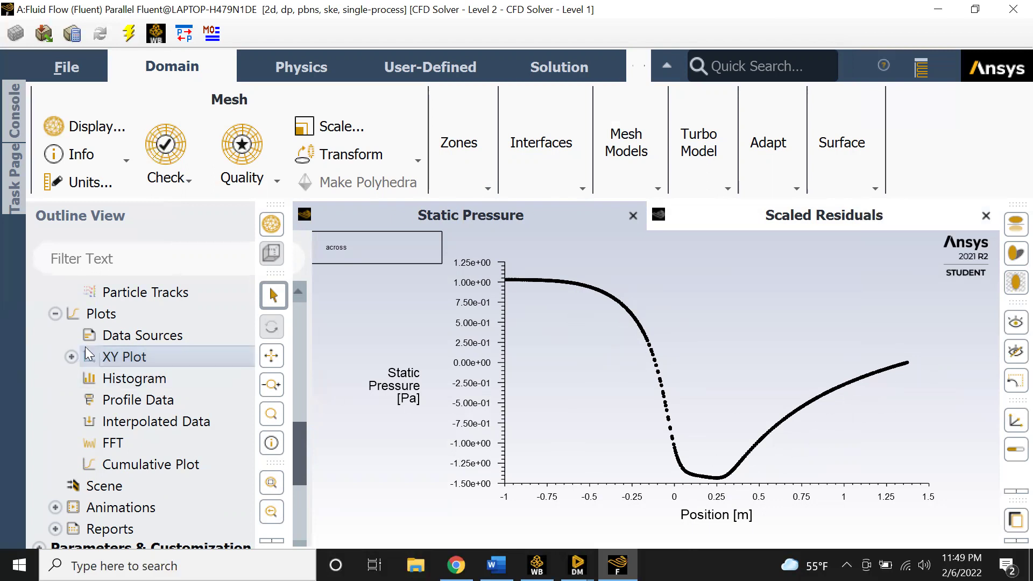
Start a new XY plot and name it dynamic_pressure
{"action": "left_click", "coordinate": [71, 356]}
{"action": "double_click", "coordinate": [154, 351]}
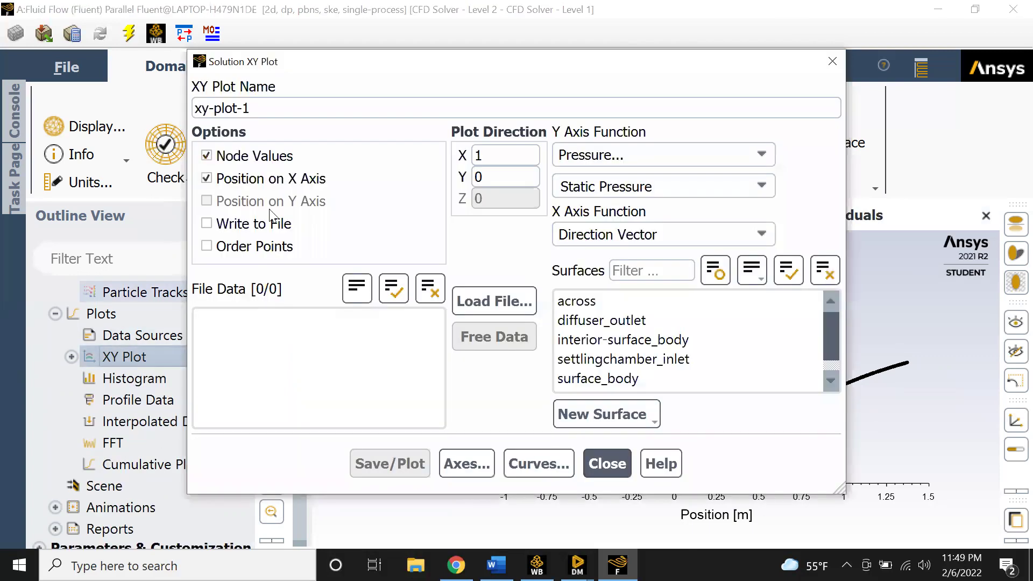
{"action": "left_click_drag", "start_coordinate": [275, 106], "coordinate": [173, 110]}
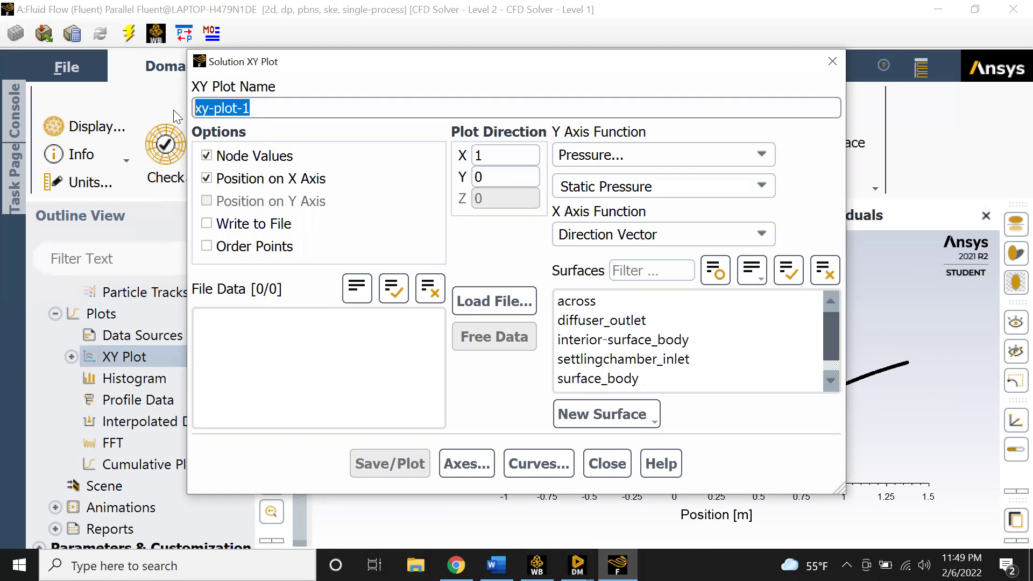
{"action": "type", "text": "dyna"}
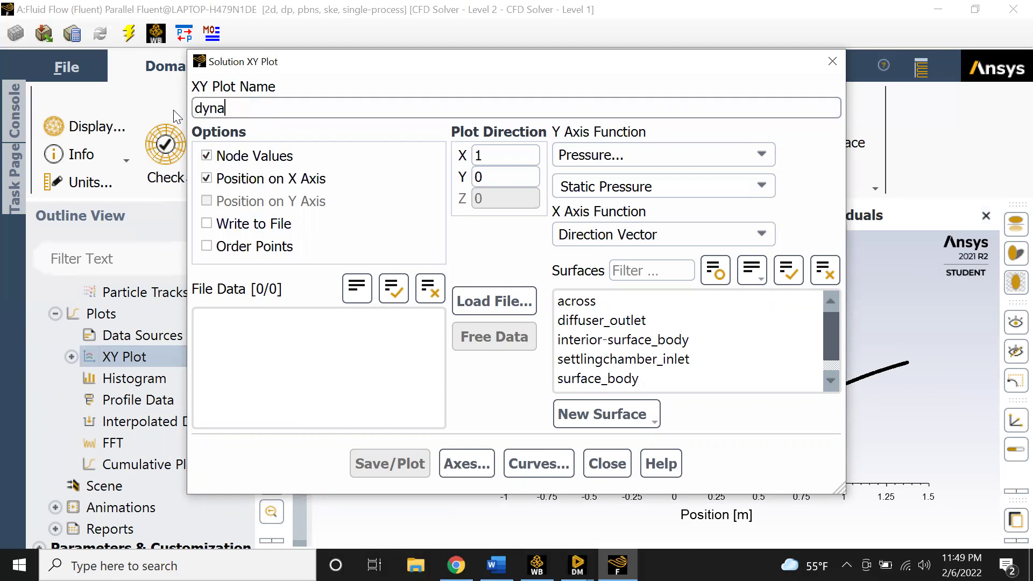
{"action": "type", "text": "mic_pressure"}
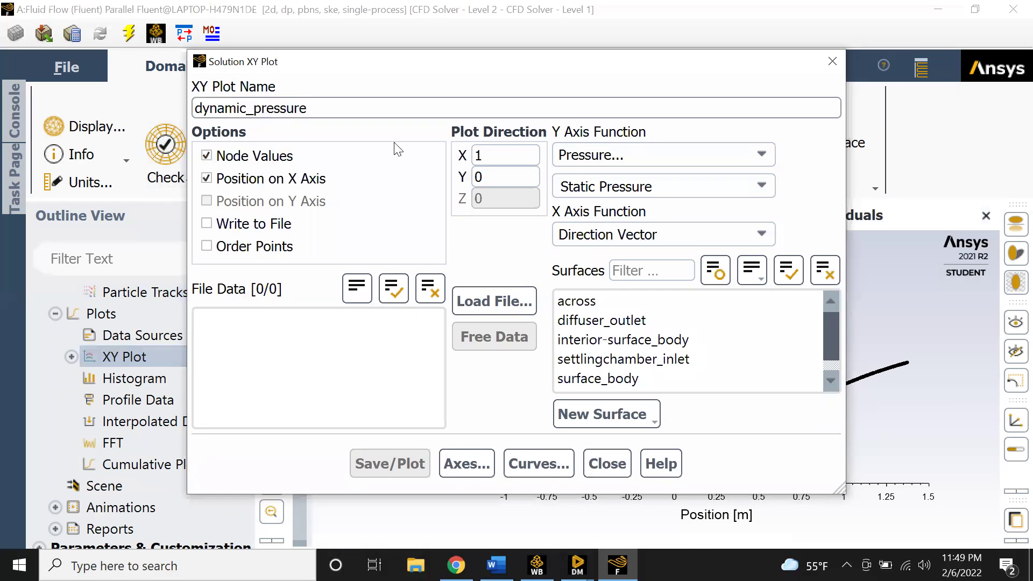
Set the Y axis function to Dynamic Pressure on the across line and try to save and display the plot
{"action": "left_click", "coordinate": [704, 156]}
{"action": "left_click", "coordinate": [703, 156]}
{"action": "left_click", "coordinate": [756, 186]}
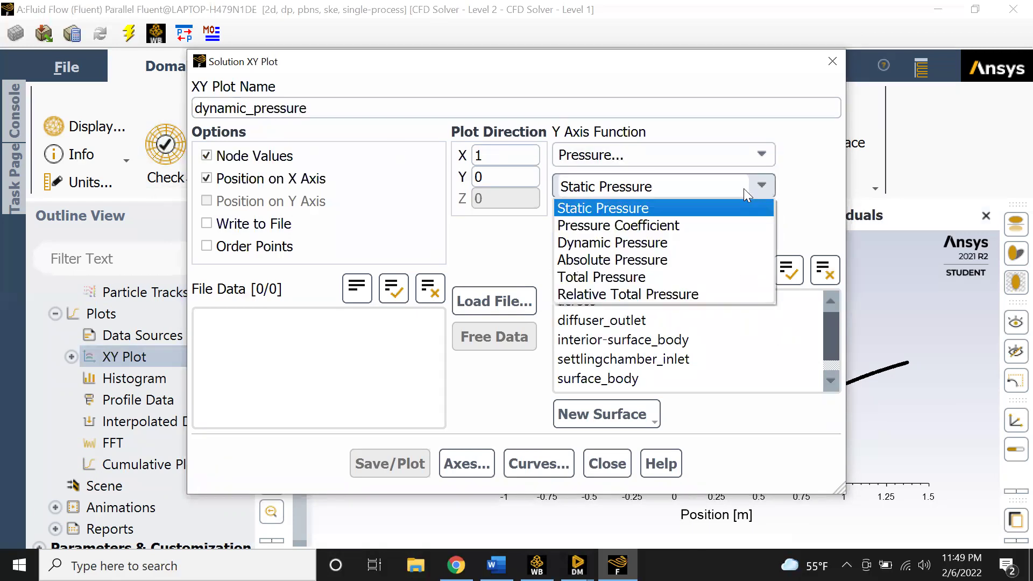
{"action": "left_click", "coordinate": [701, 242]}
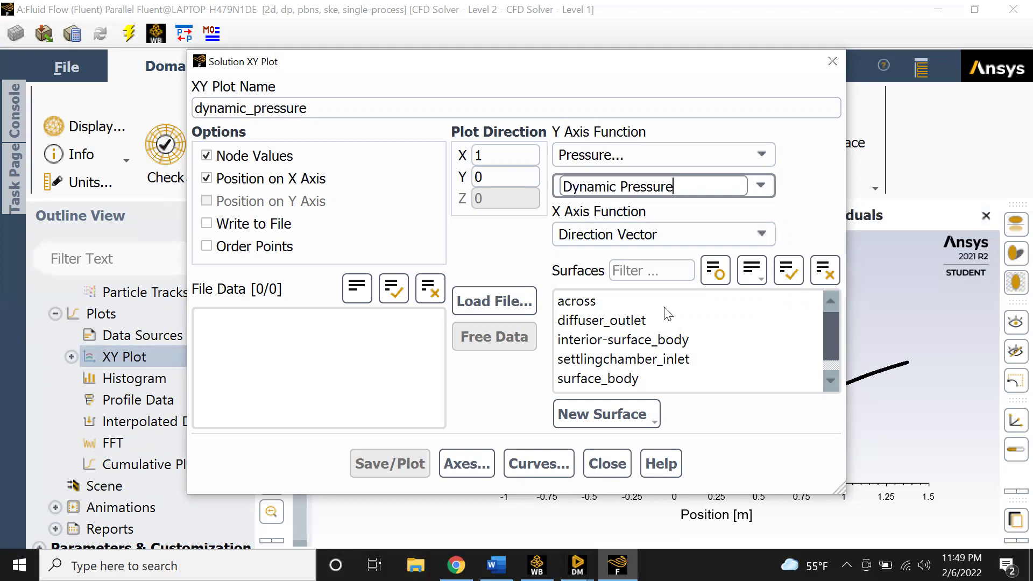
{"action": "left_click", "coordinate": [630, 302]}
{"action": "left_click", "coordinate": [390, 464]}
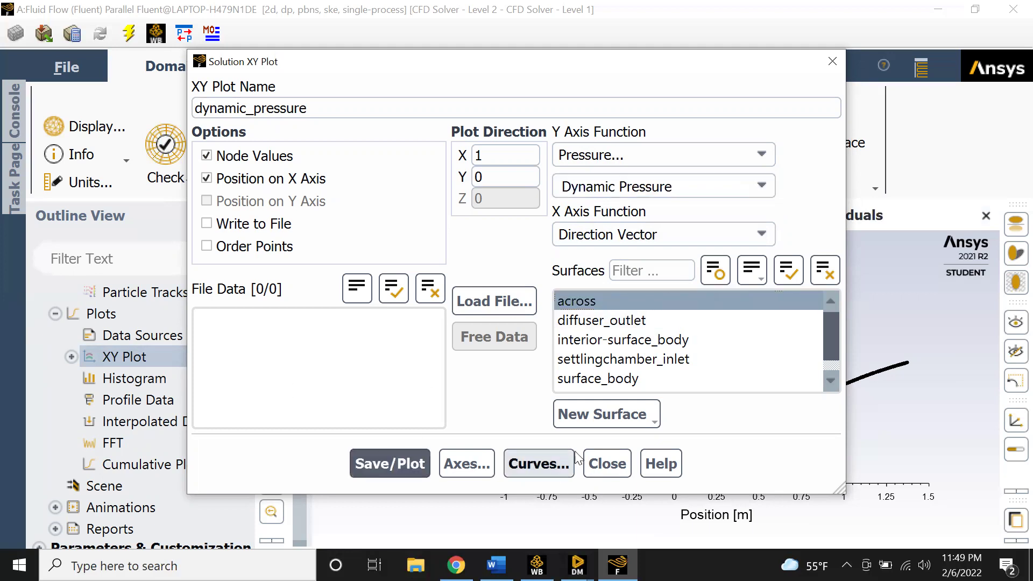
{"action": "left_click", "coordinate": [607, 464]}
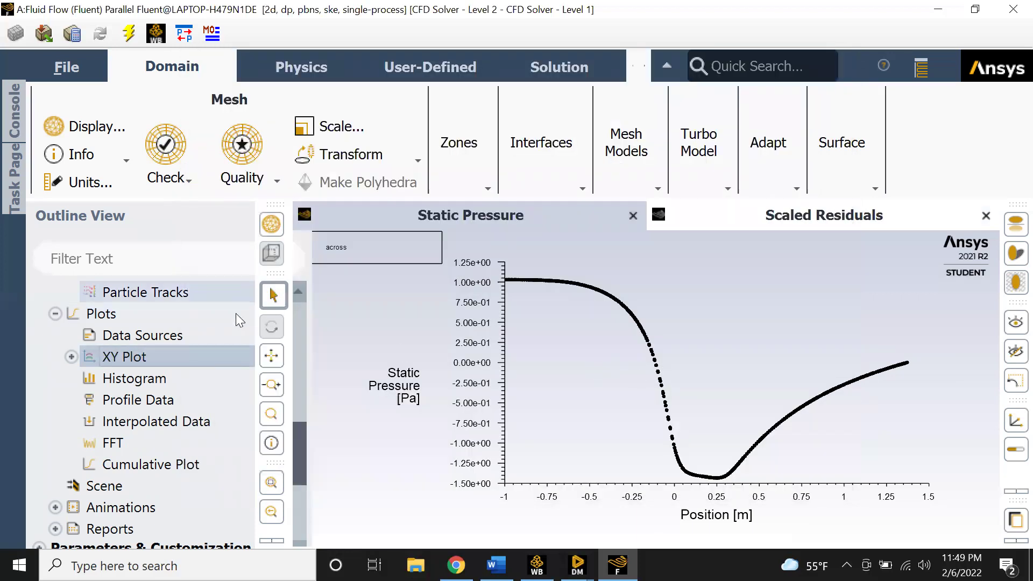
Check the list of saved XY plots and start a new one with Dynamic Pressure as the Y axis function
{"action": "left_click", "coordinate": [71, 357]}
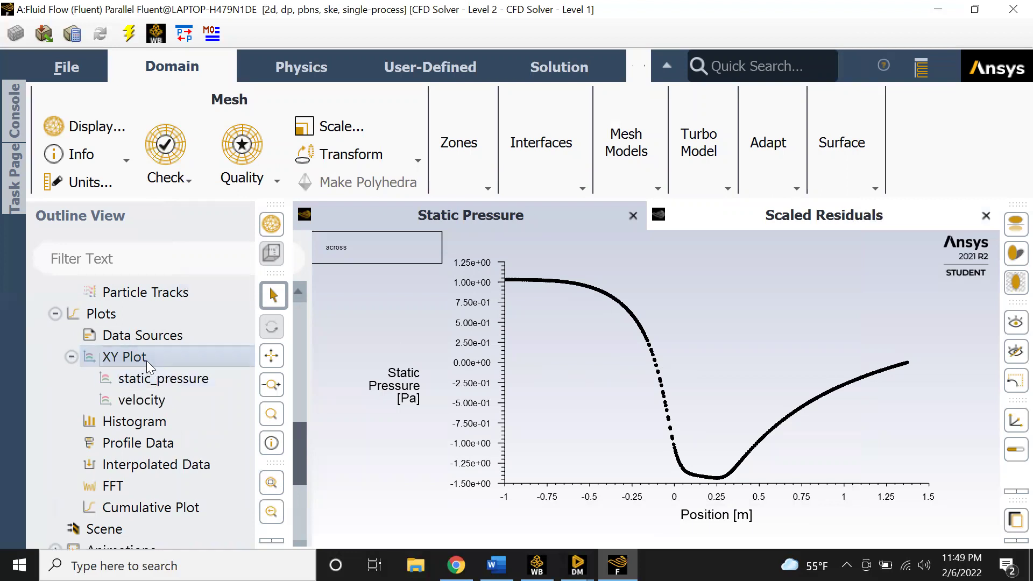
{"action": "double_click", "coordinate": [147, 358]}
{"action": "left_click", "coordinate": [756, 186]}
{"action": "left_click", "coordinate": [658, 242]}
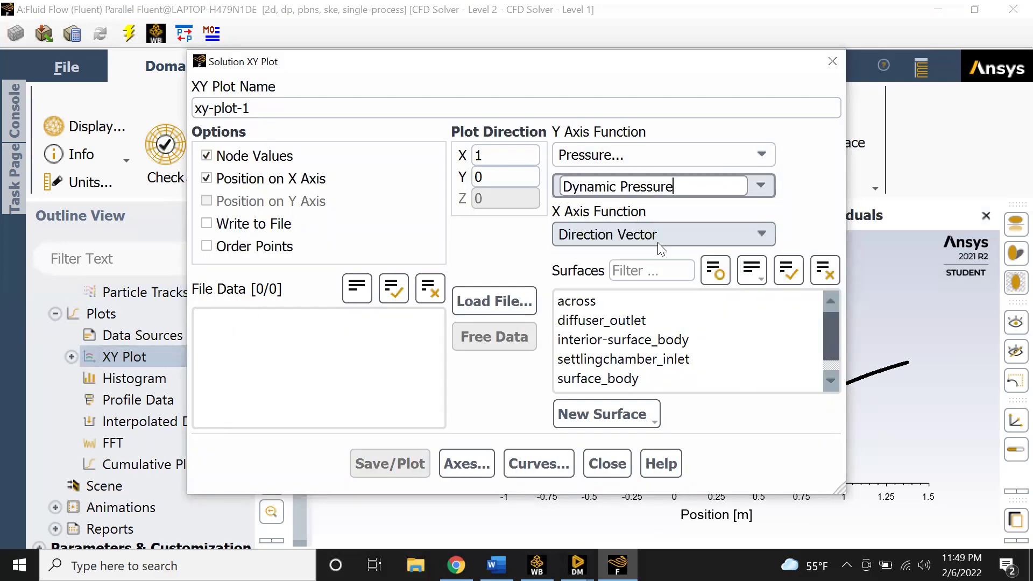
Name the XY plot dynamic_pressure, select the across line as its surface, and try to save and display it
{"action": "double_click", "coordinate": [323, 111]}
{"action": "key", "text": "BackSpace"}
{"action": "key", "text": "BackSpace"}
{"action": "key", "text": "BackSpace"}
{"action": "key", "text": "BackSpace"}
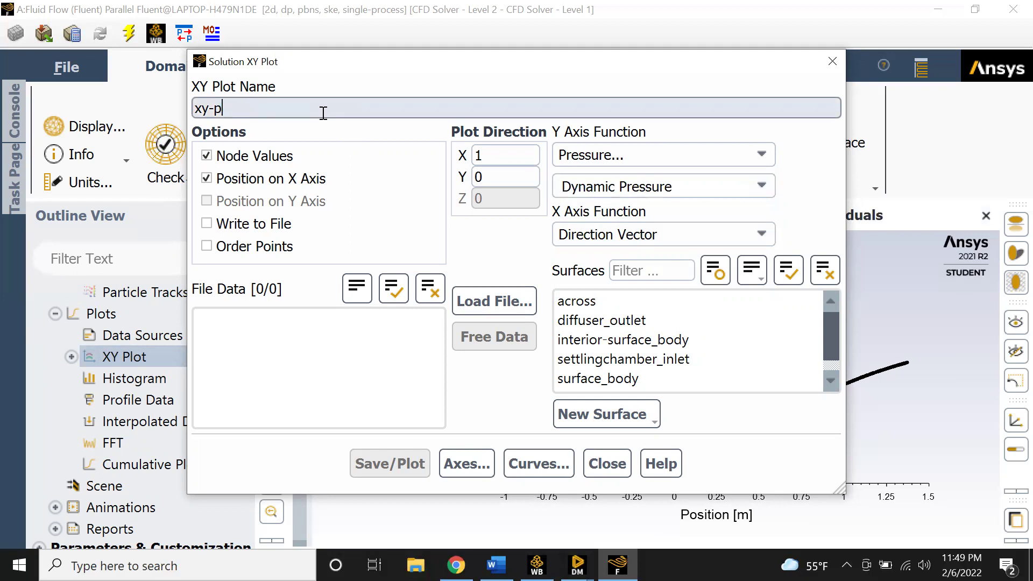
{"action": "type", "text": "dynamic_pressure"}
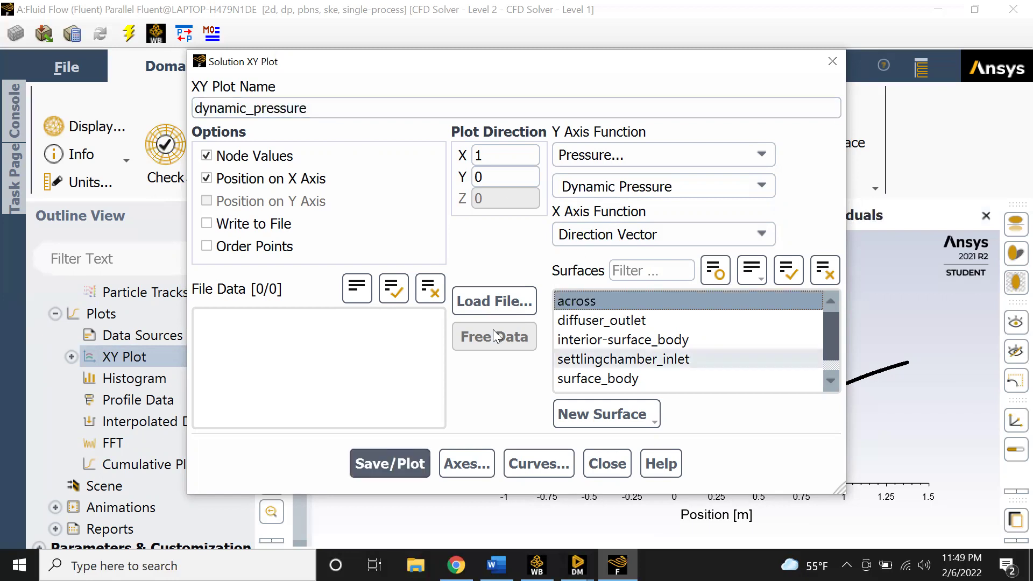
{"action": "left_click", "coordinate": [402, 462]}
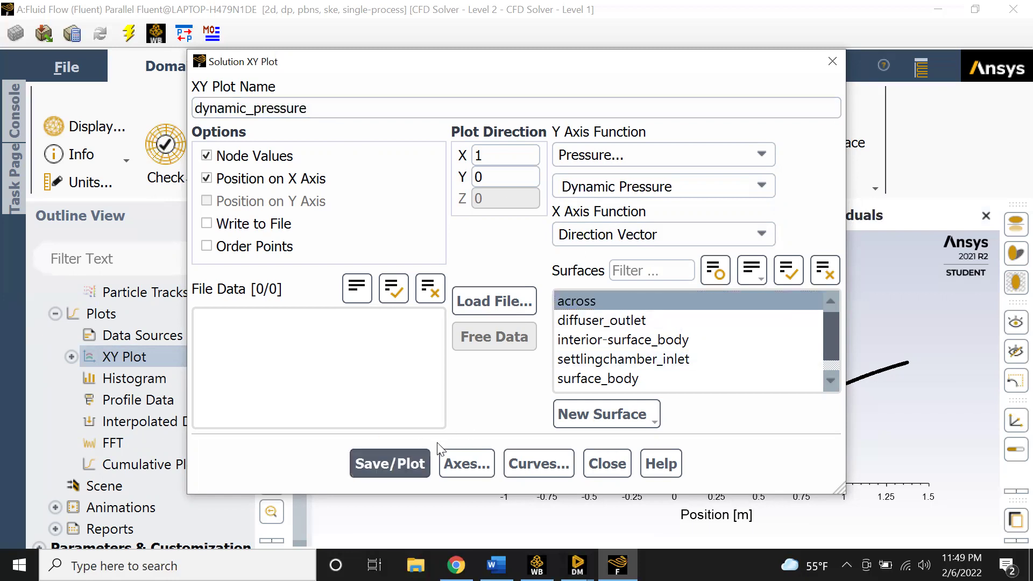
{"action": "left_click", "coordinate": [594, 464]}
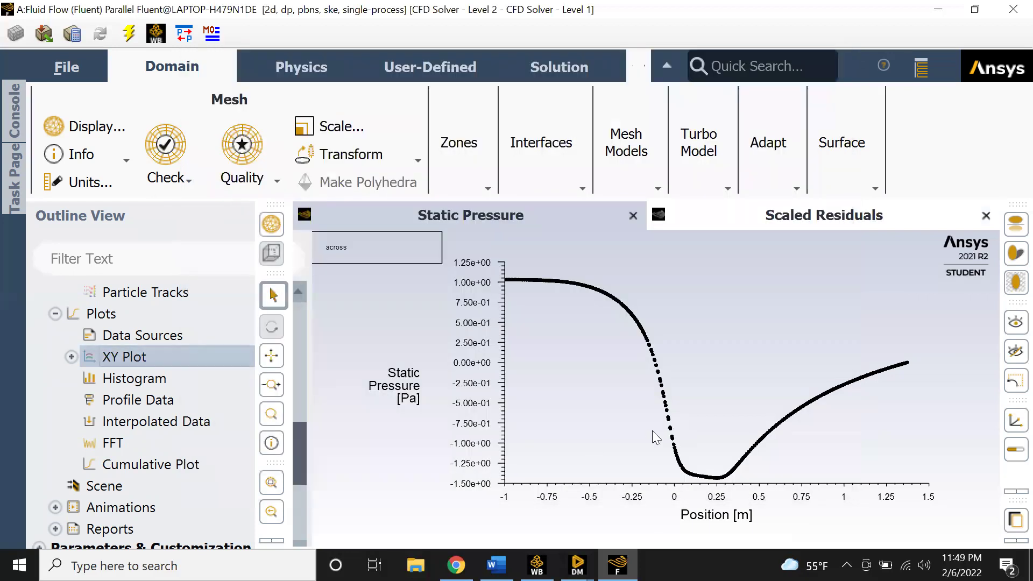
Close the static pressure plot and try to save a new XY plot named dynamic_pressure with Dynamic Pressure on the across line
{"action": "left_click", "coordinate": [633, 216]}
{"action": "left_click", "coordinate": [71, 357]}
{"action": "double_click", "coordinate": [131, 359]}
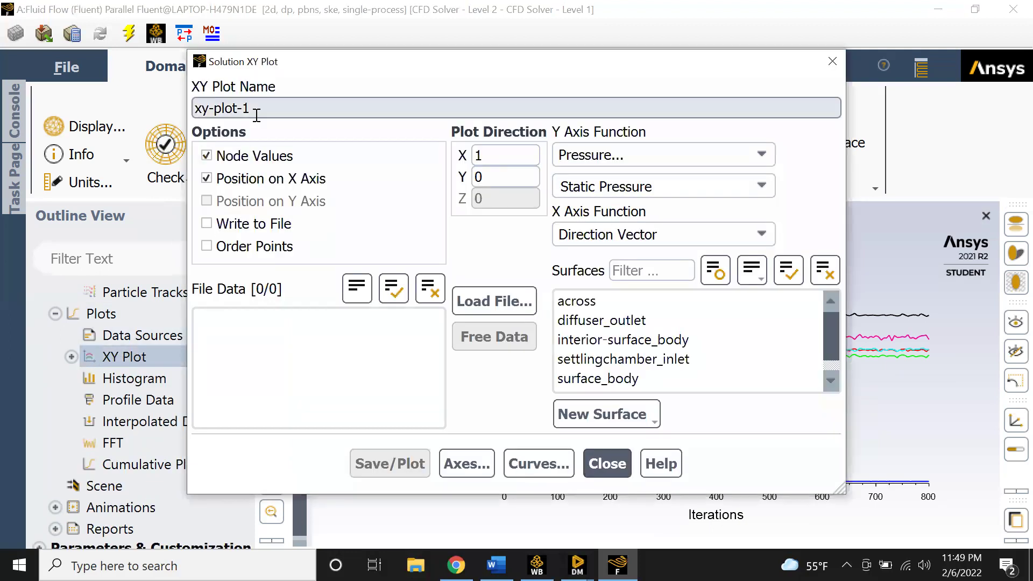
{"action": "left_click_drag", "start_coordinate": [256, 111], "coordinate": [137, 99]}
{"action": "type", "text": "dynami"}
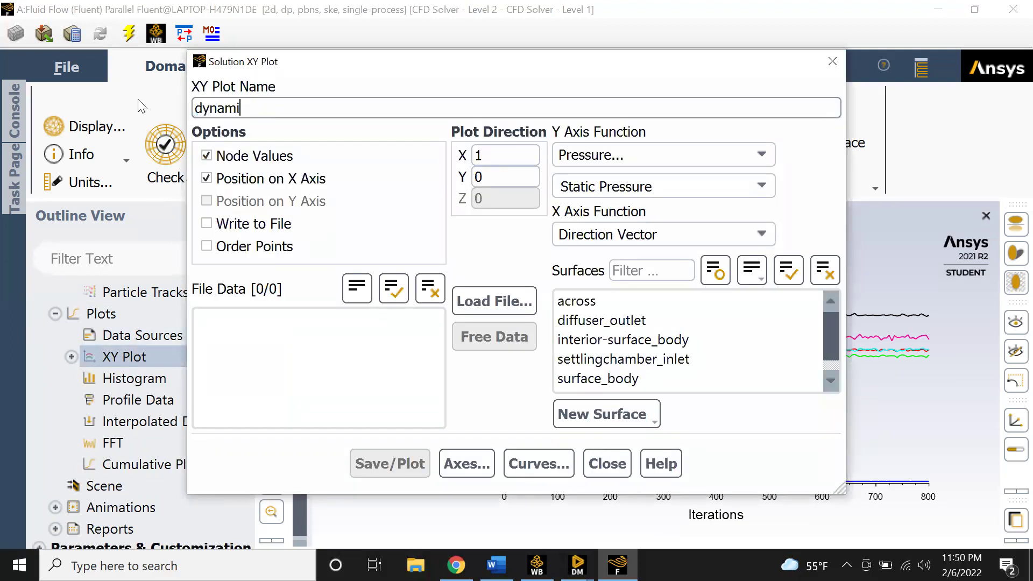
{"action": "type", "text": "c_pressure"}
{"action": "left_click", "coordinate": [767, 183]}
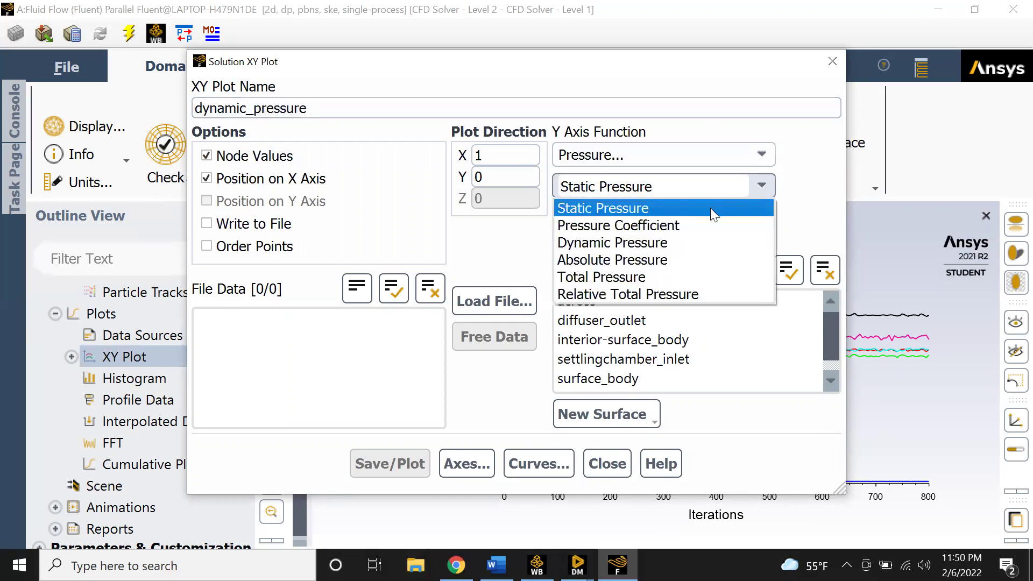
{"action": "left_click", "coordinate": [689, 242]}
{"action": "left_click", "coordinate": [381, 466]}
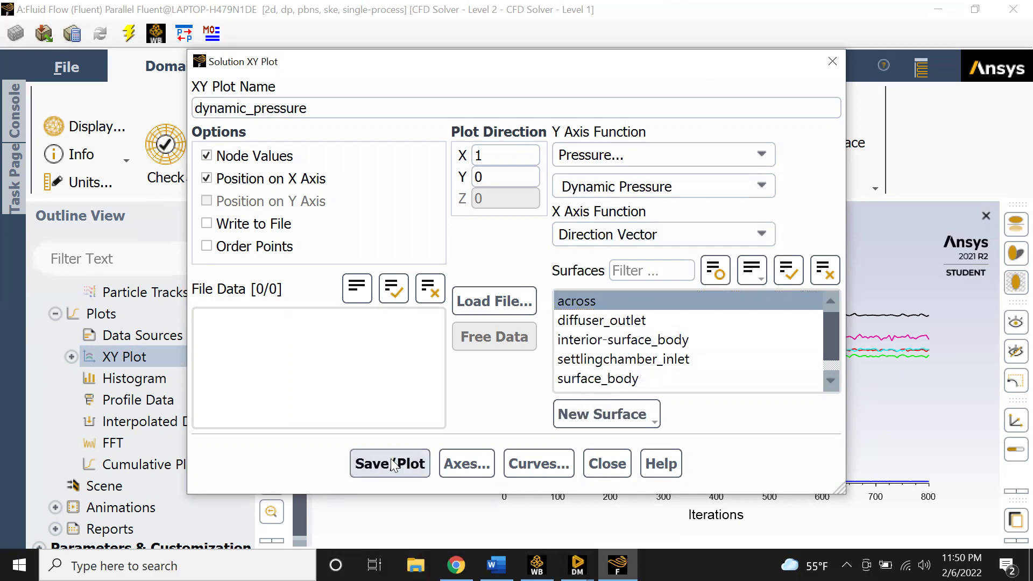
Keep Direction Vector as the X axis function, retry plotting dynamic_pressure on the across line, and close the plot setup
{"action": "left_click", "coordinate": [655, 236]}
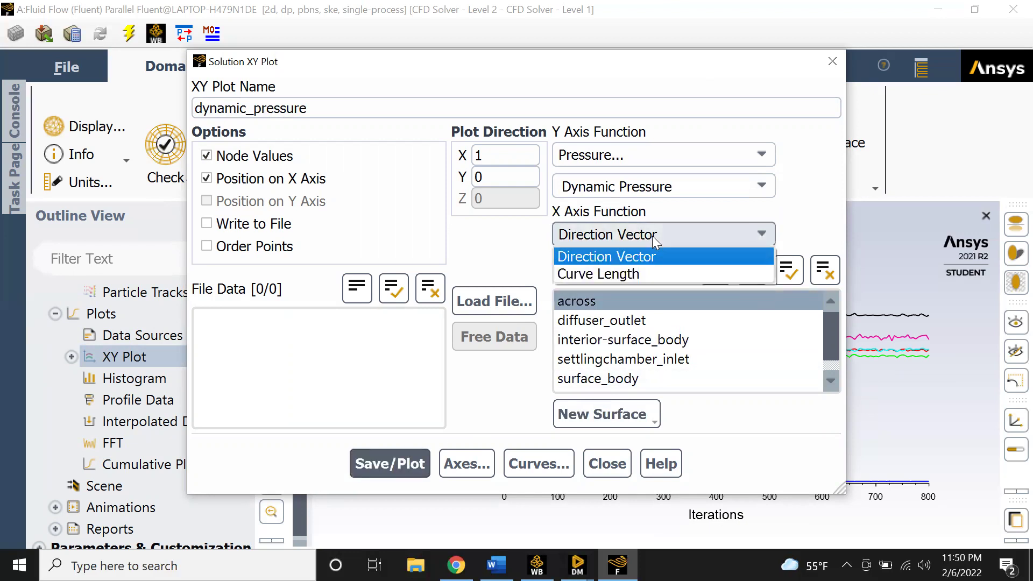
{"action": "left_click", "coordinate": [655, 256]}
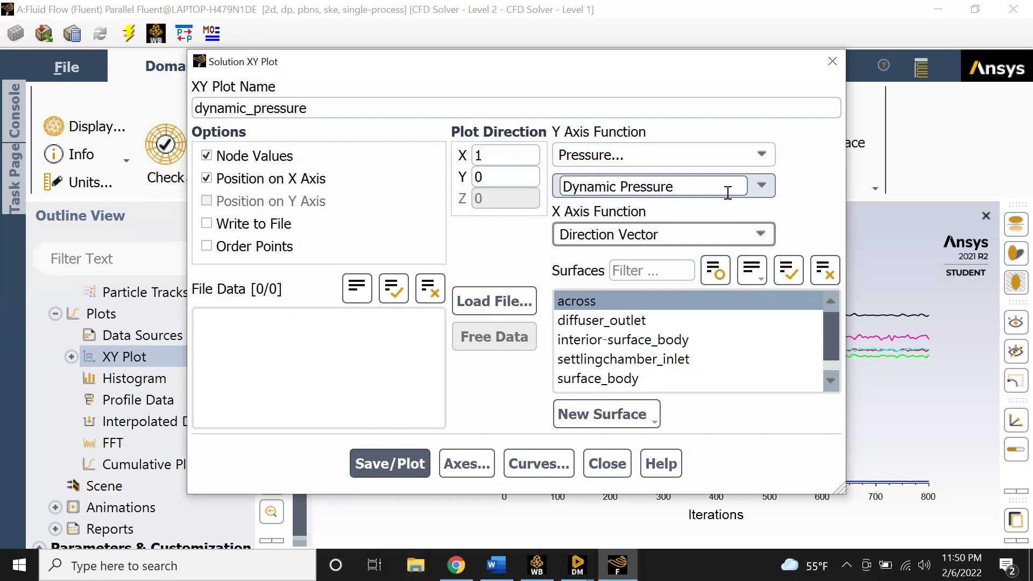
{"action": "scroll", "coordinate": [651, 359], "scroll_direction": "down", "scroll_amount": 1}
{"action": "scroll", "coordinate": [651, 359], "scroll_direction": "up", "scroll_amount": 1}
{"action": "scroll", "coordinate": [643, 317], "scroll_direction": "down", "scroll_amount": 1}
{"action": "scroll", "coordinate": [644, 318], "scroll_direction": "up", "scroll_amount": 1}
{"action": "left_click", "coordinate": [724, 299]}
{"action": "left_click", "coordinate": [415, 465]}
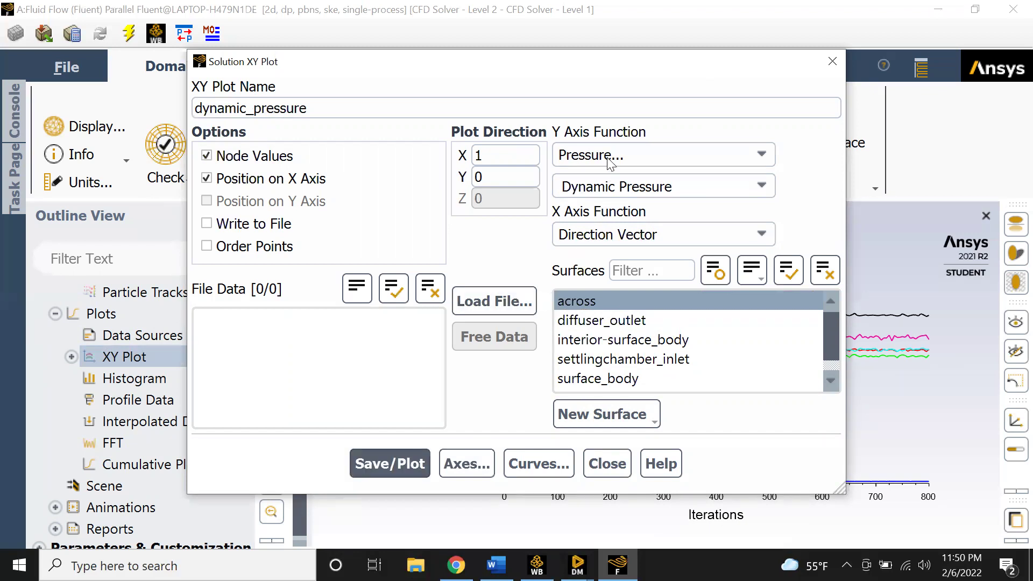
{"action": "left_click", "coordinate": [833, 61]}
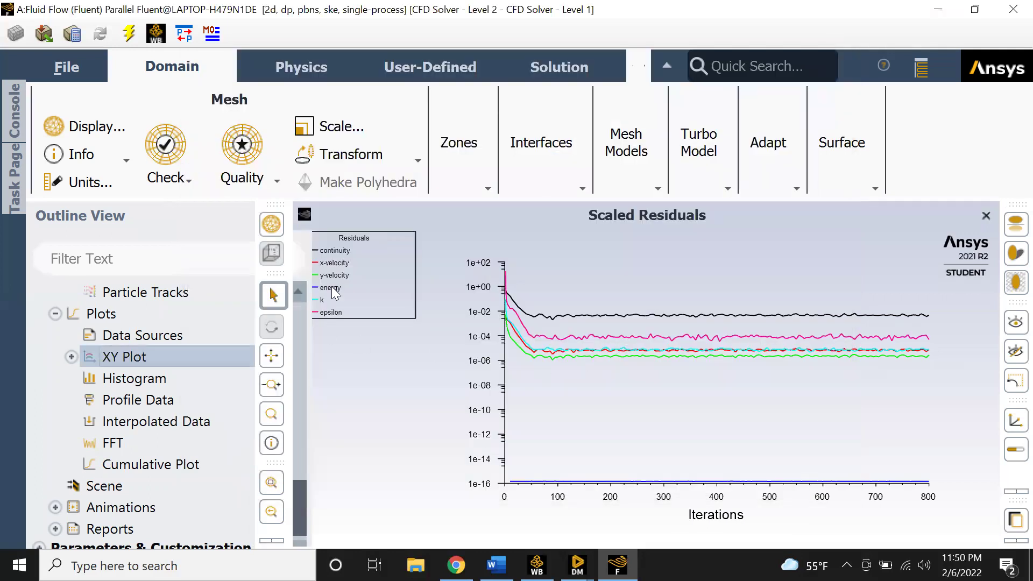
Display the saved dynamic_pressure contour on surface_body and inspect it along the nozzle and diffuser
{"action": "scroll", "coordinate": [158, 364], "scroll_direction": "down", "scroll_amount": 1}
{"action": "scroll", "coordinate": [158, 364], "scroll_direction": "up", "scroll_amount": 10}
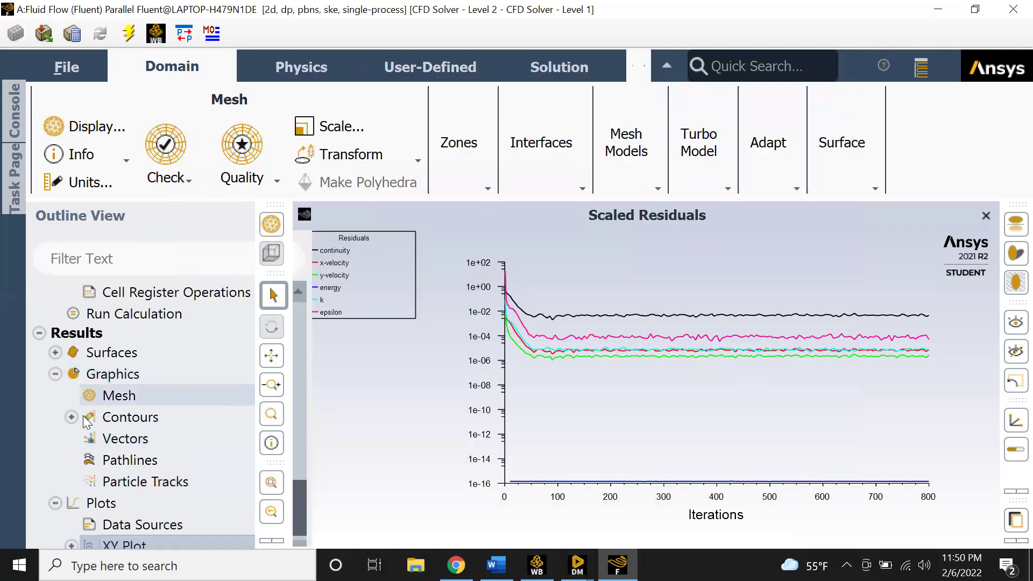
{"action": "left_click", "coordinate": [71, 417]}
{"action": "scroll", "coordinate": [162, 431], "scroll_direction": "down", "scroll_amount": 1}
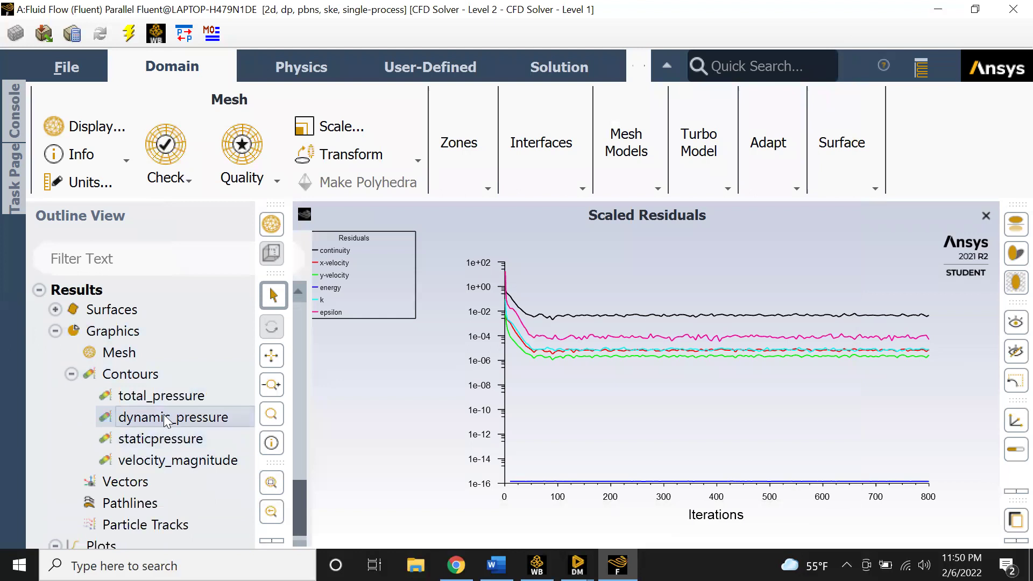
{"action": "double_click", "coordinate": [208, 419]}
{"action": "left_click", "coordinate": [418, 503]}
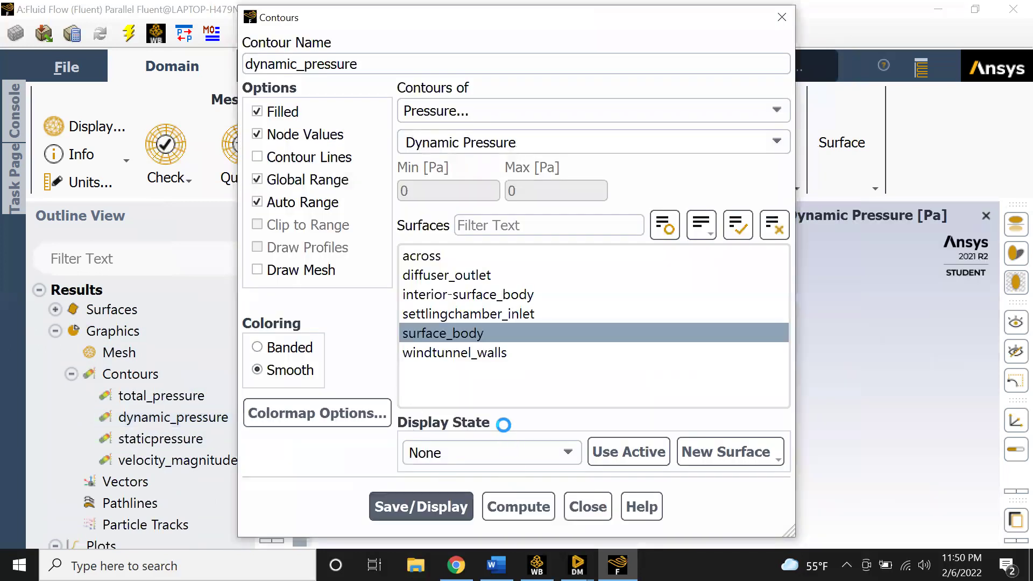
{"action": "left_click", "coordinate": [502, 329]}
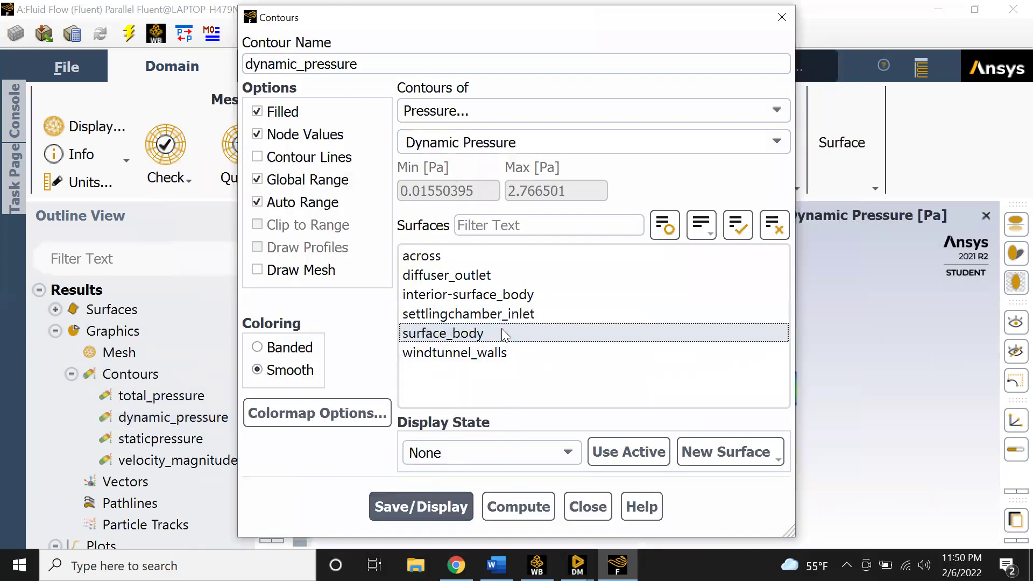
{"action": "left_click", "coordinate": [499, 338]}
{"action": "left_click", "coordinate": [780, 26]}
{"action": "scroll", "coordinate": [596, 377], "scroll_direction": "up", "scroll_amount": 5}
{"action": "scroll", "coordinate": [692, 387], "scroll_direction": "down", "scroll_amount": 1}
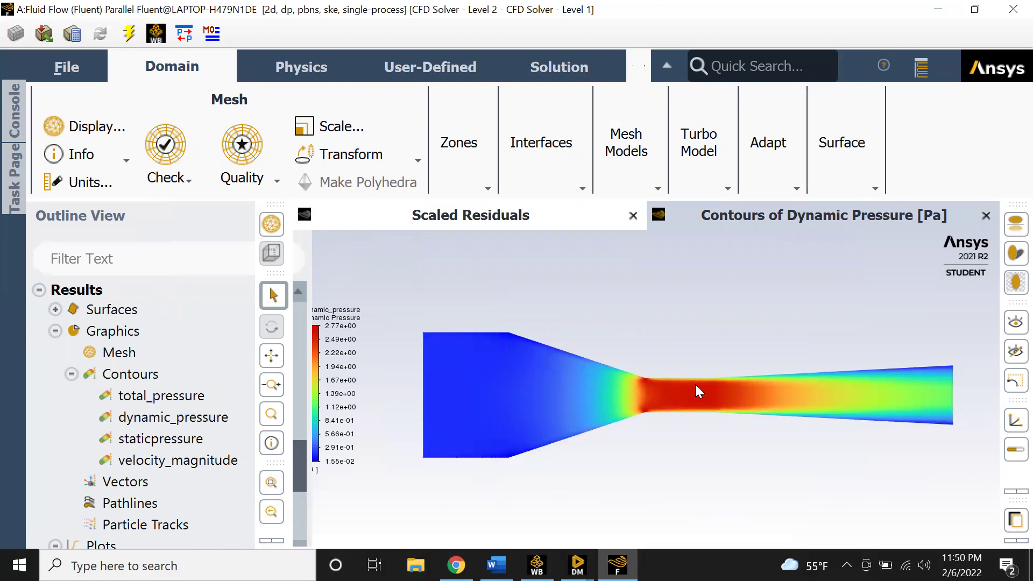
Try to set up an XY plot named total_pressure with Total Pressure on the across line and check its curve style
{"action": "scroll", "coordinate": [189, 371], "scroll_direction": "down", "scroll_amount": 3}
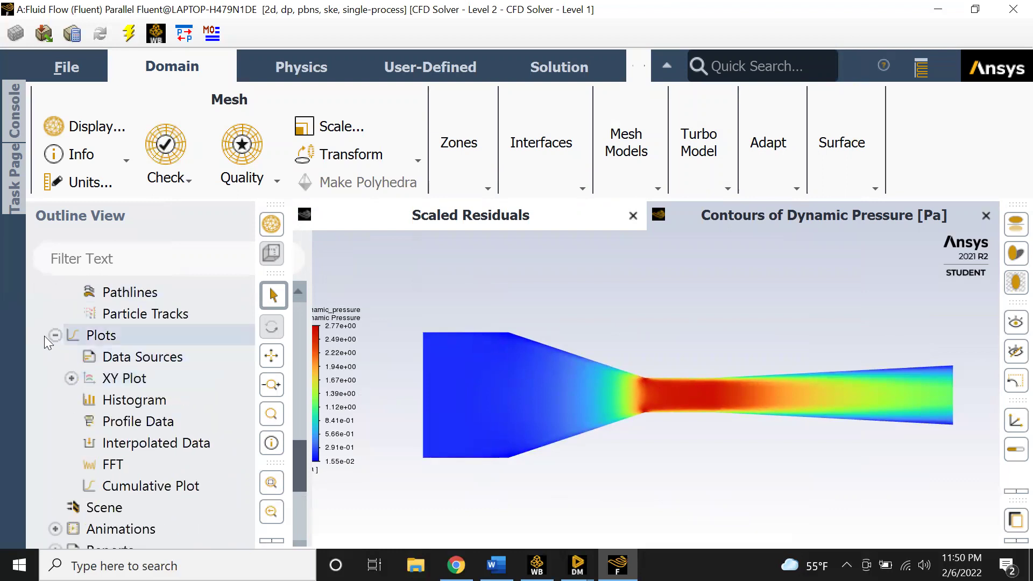
{"action": "left_click", "coordinate": [71, 378]}
{"action": "double_click", "coordinate": [131, 380]}
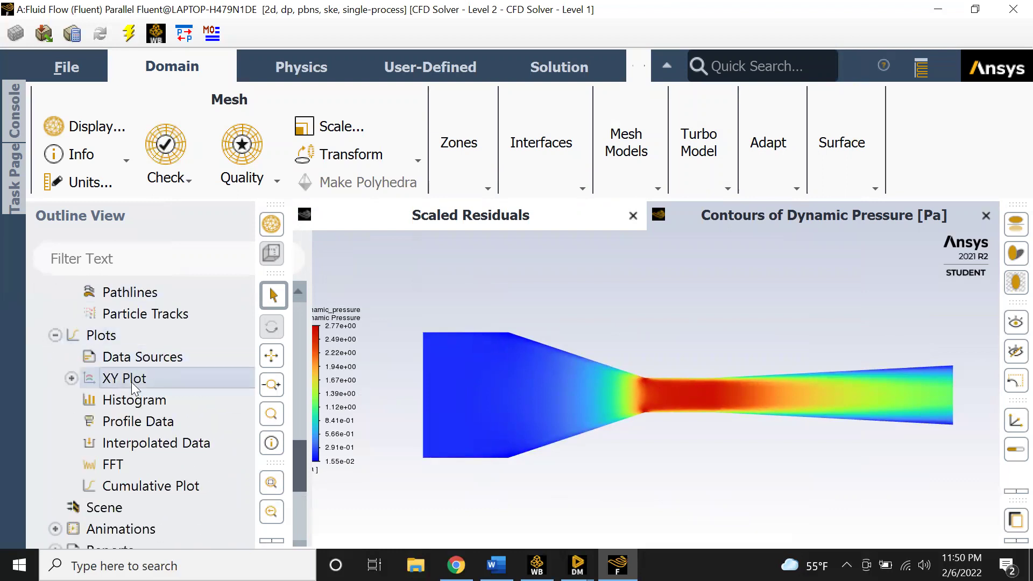
{"action": "left_click", "coordinate": [756, 185]}
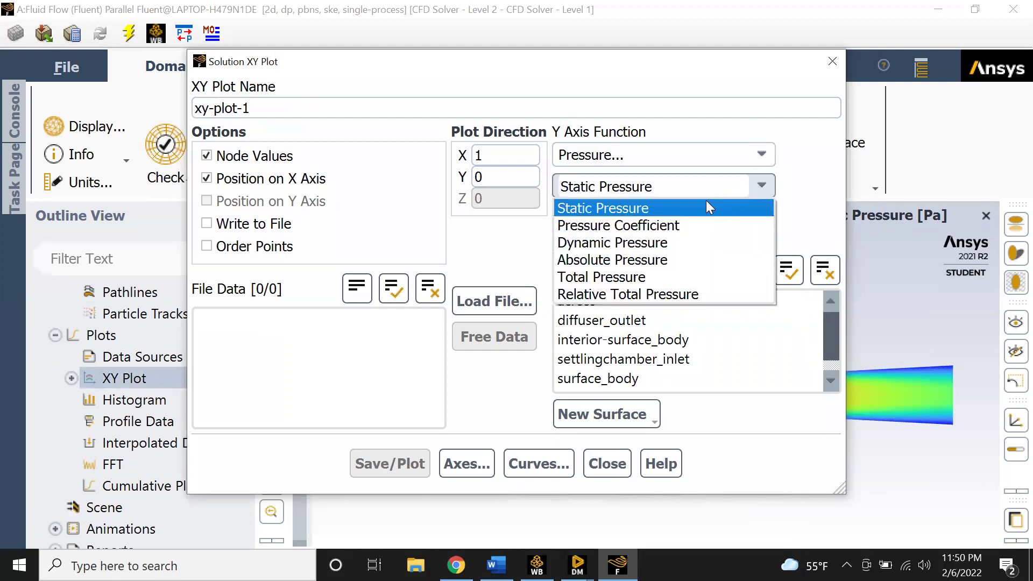
{"action": "left_click", "coordinate": [676, 277]}
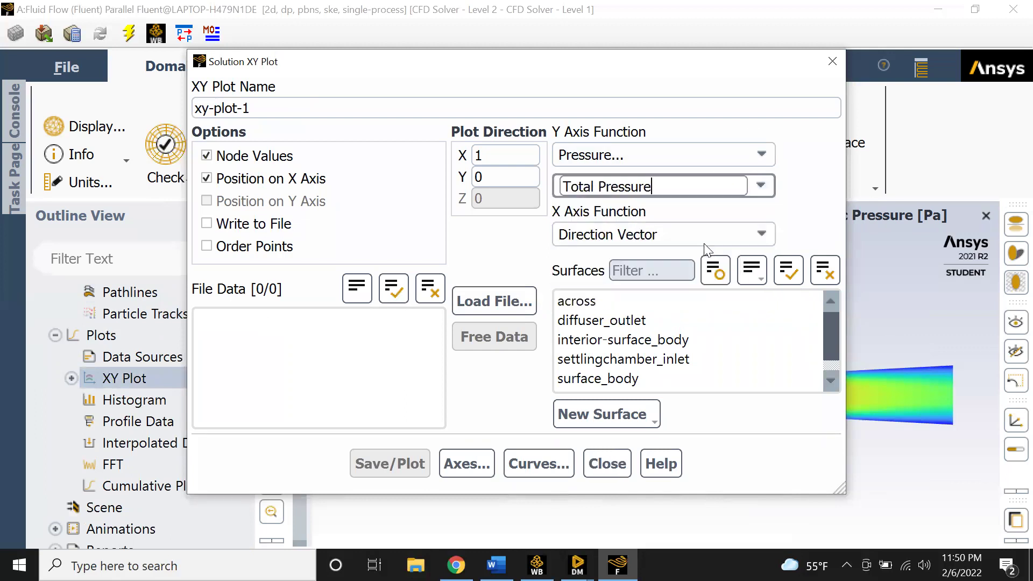
{"action": "triple_click", "coordinate": [301, 107]}
{"action": "type", "text": "total_pressure"}
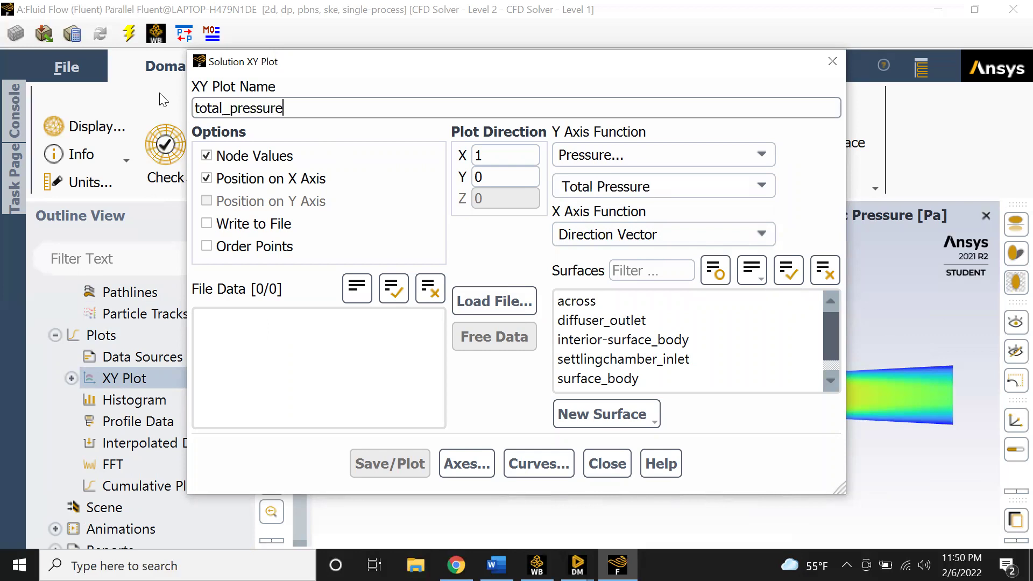
{"action": "left_click", "coordinate": [654, 300]}
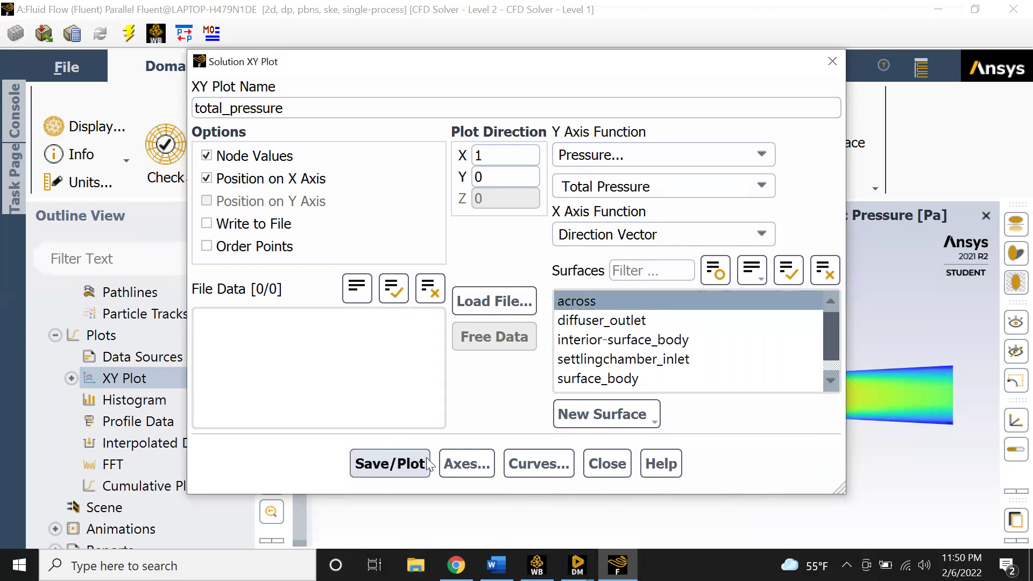
{"action": "left_click", "coordinate": [538, 463]}
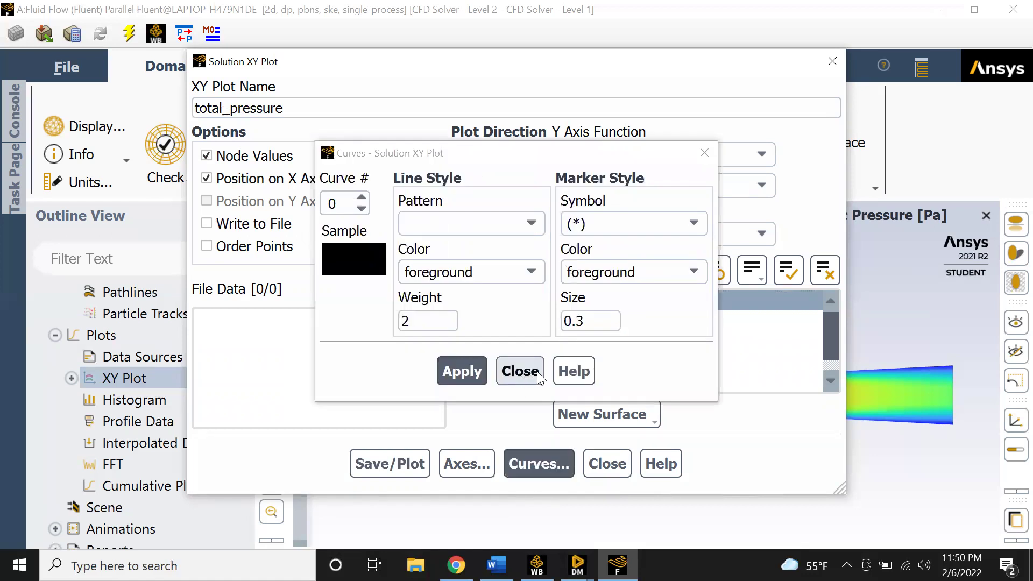
{"action": "left_click", "coordinate": [520, 371]}
{"action": "left_click", "coordinate": [607, 463]}
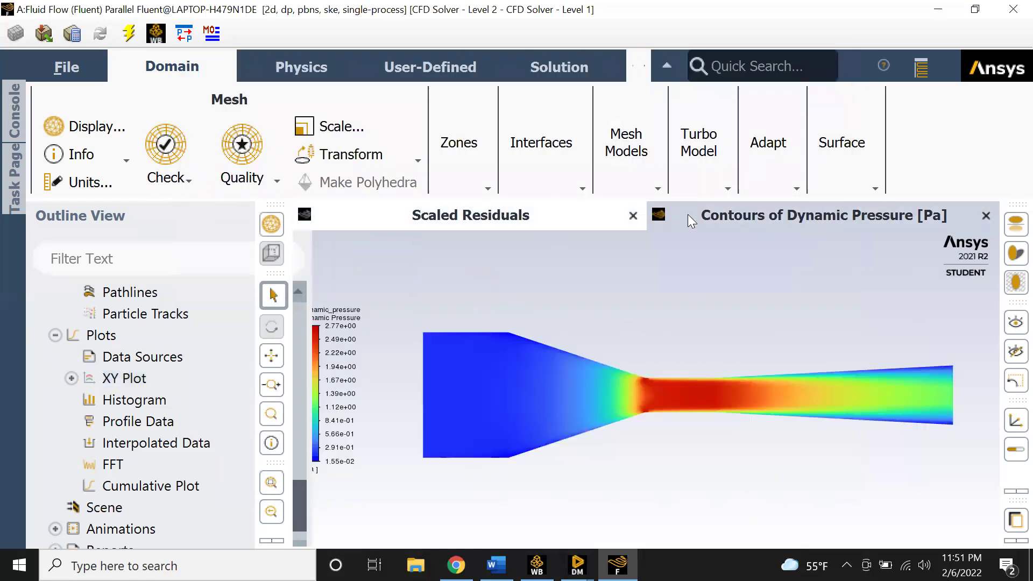
Create and display a new XY plot of Dynamic Pressure on the across line, keeping the default plot name
{"action": "scroll", "coordinate": [696, 335], "scroll_direction": "up", "scroll_amount": 1}
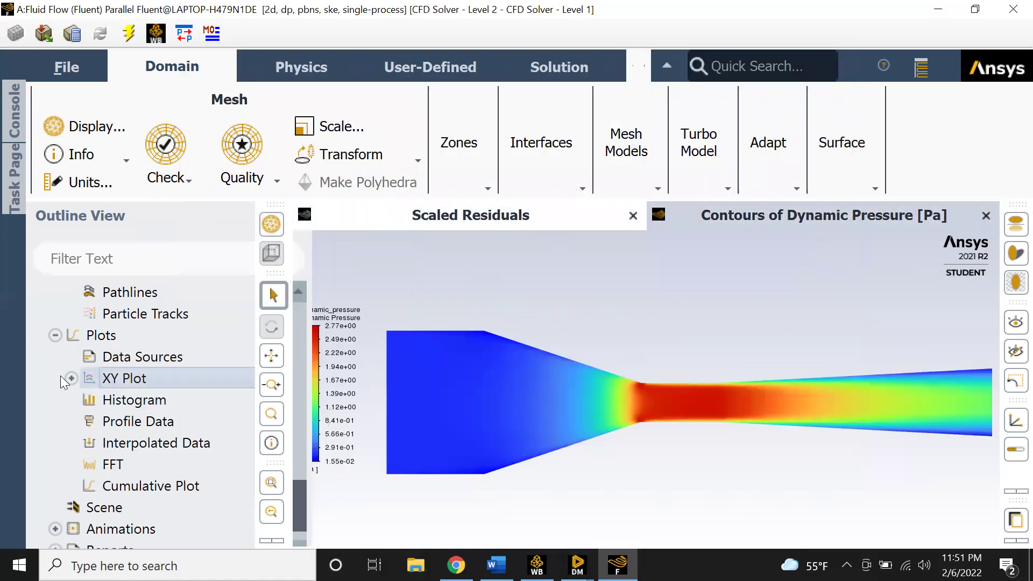
{"action": "left_click", "coordinate": [71, 379]}
{"action": "double_click", "coordinate": [144, 378]}
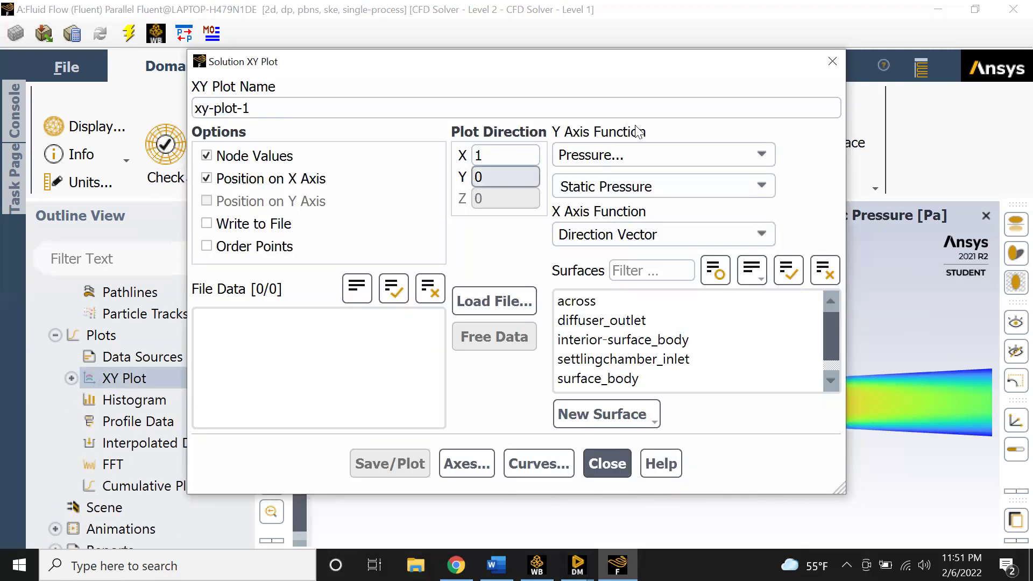
{"action": "left_click", "coordinate": [756, 186]}
{"action": "left_click", "coordinate": [756, 186]}
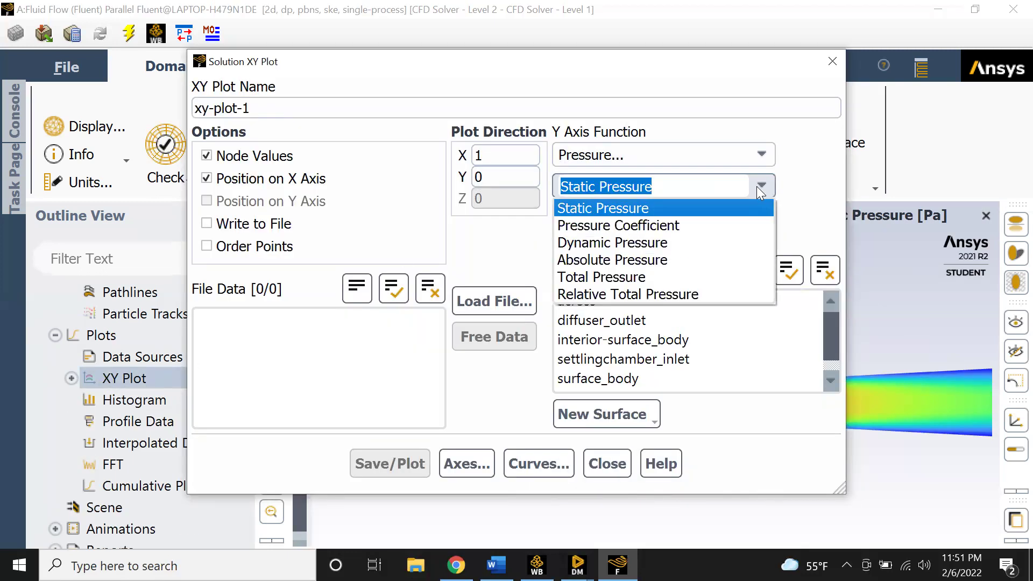
{"action": "left_click", "coordinate": [686, 242]}
{"action": "scroll", "coordinate": [633, 323], "scroll_direction": "down", "scroll_amount": 1}
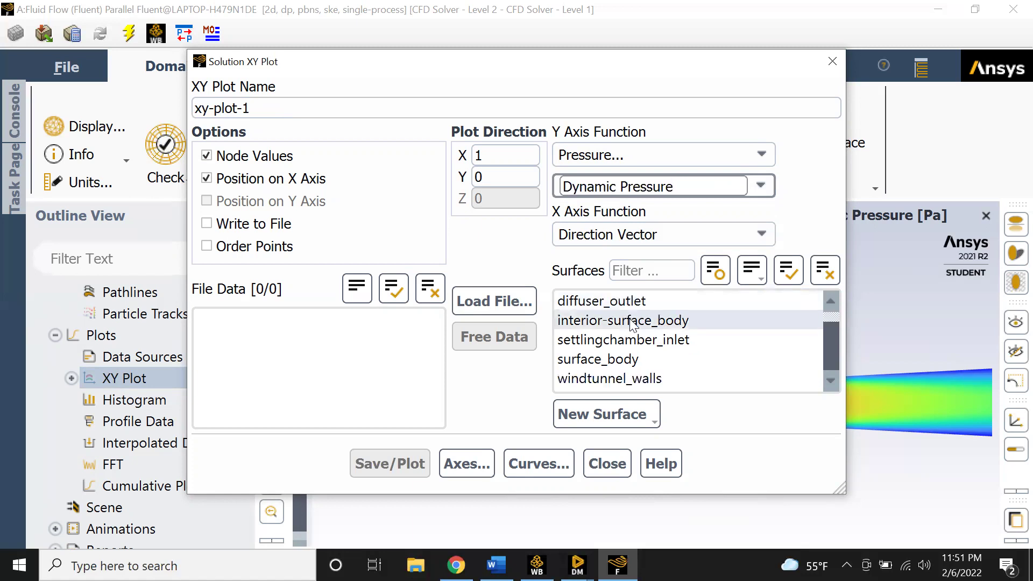
{"action": "scroll", "coordinate": [633, 322], "scroll_direction": "up", "scroll_amount": 1}
{"action": "left_click", "coordinate": [592, 301]}
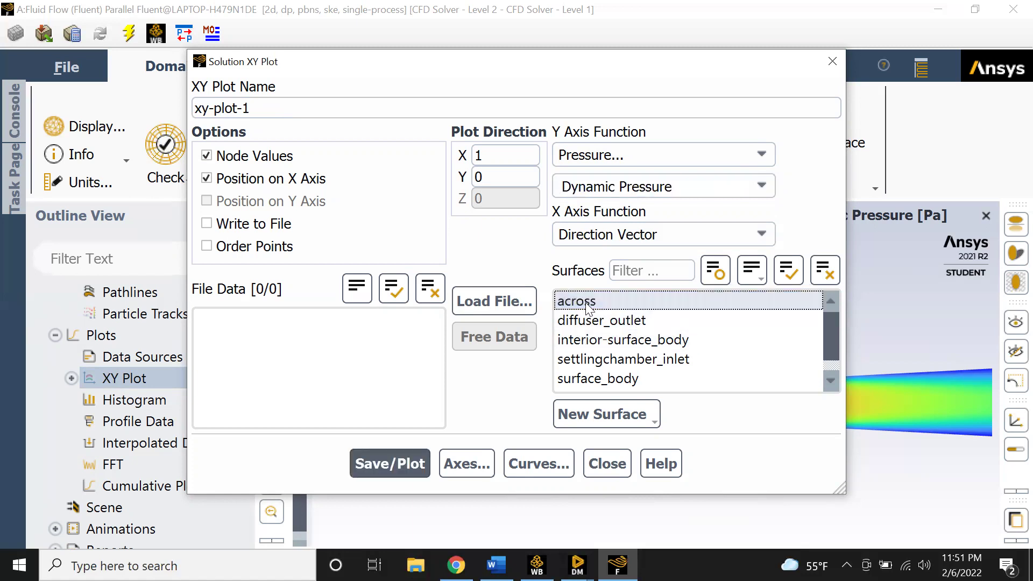
{"action": "left_click", "coordinate": [420, 464]}
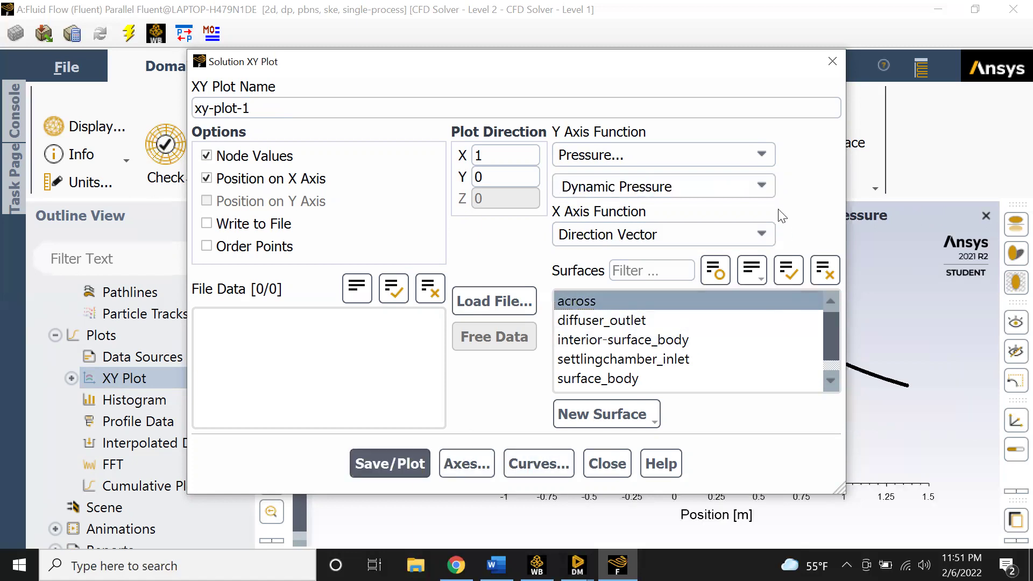
{"action": "left_click", "coordinate": [598, 465]}
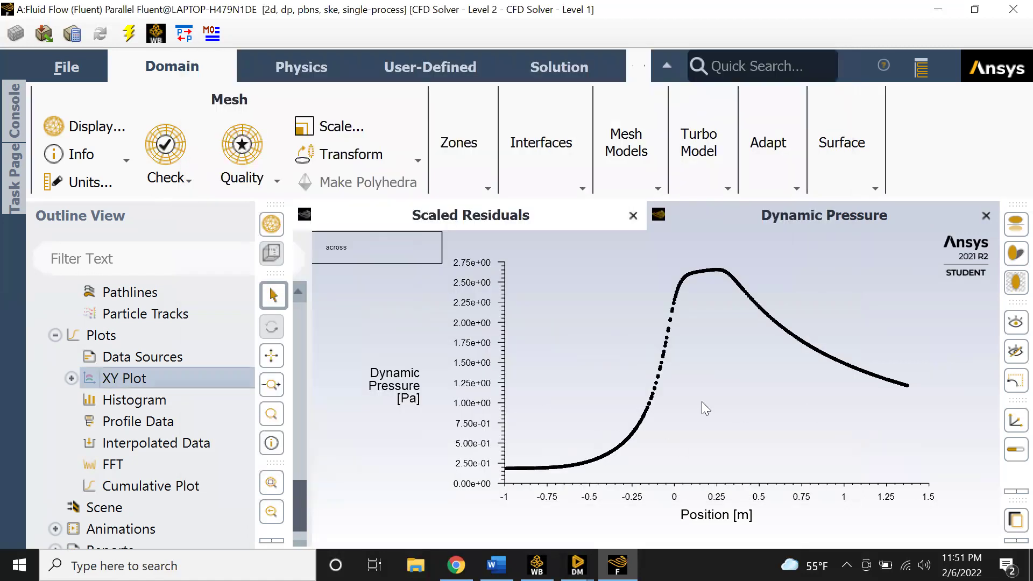
Create and display another XY plot of Total Pressure on the across line, keeping the default plot name
{"action": "double_click", "coordinate": [97, 378]}
{"action": "double_click", "coordinate": [143, 371]}
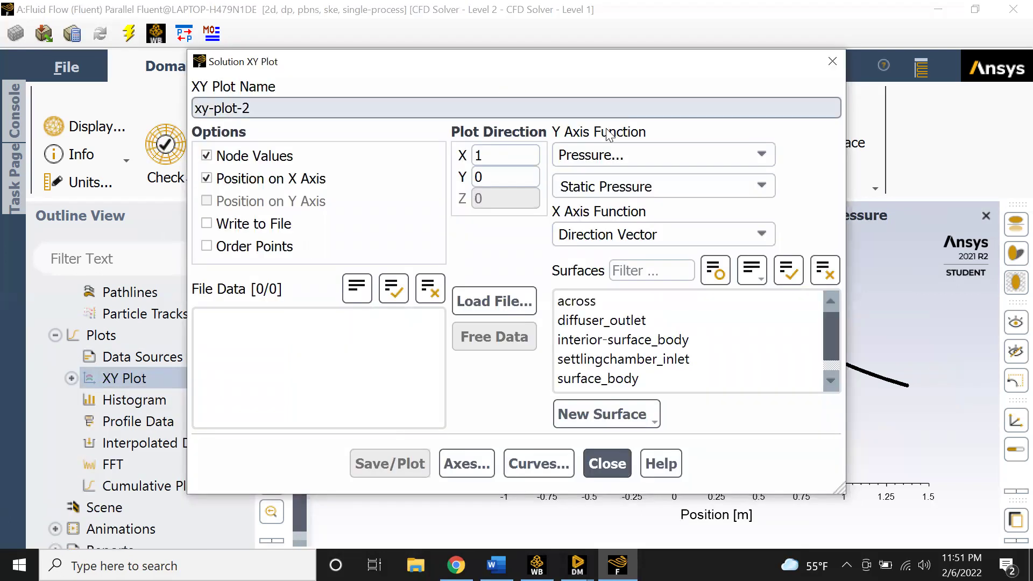
{"action": "left_click", "coordinate": [646, 186]}
{"action": "left_click", "coordinate": [648, 277]}
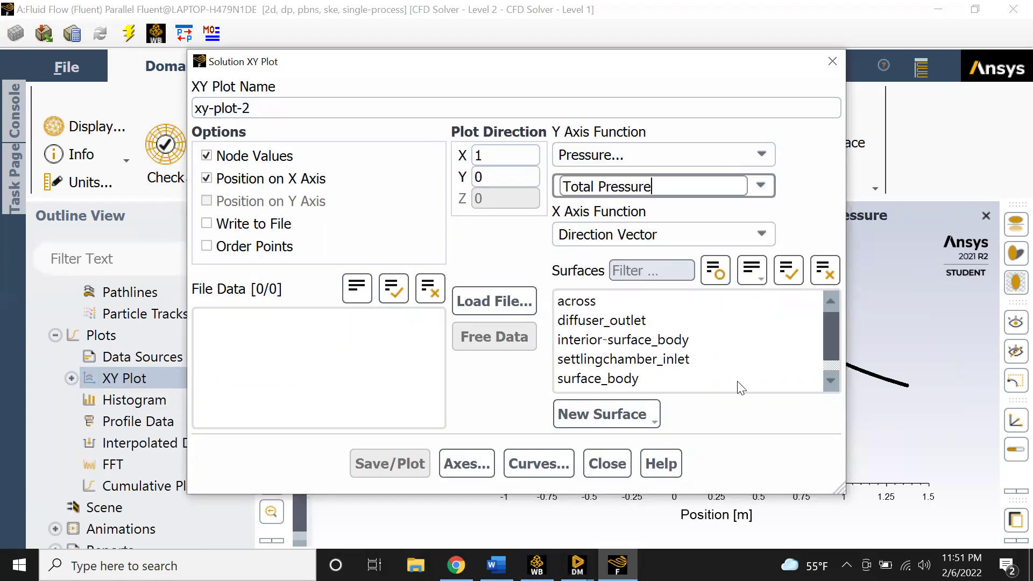
{"action": "left_click", "coordinate": [610, 303]}
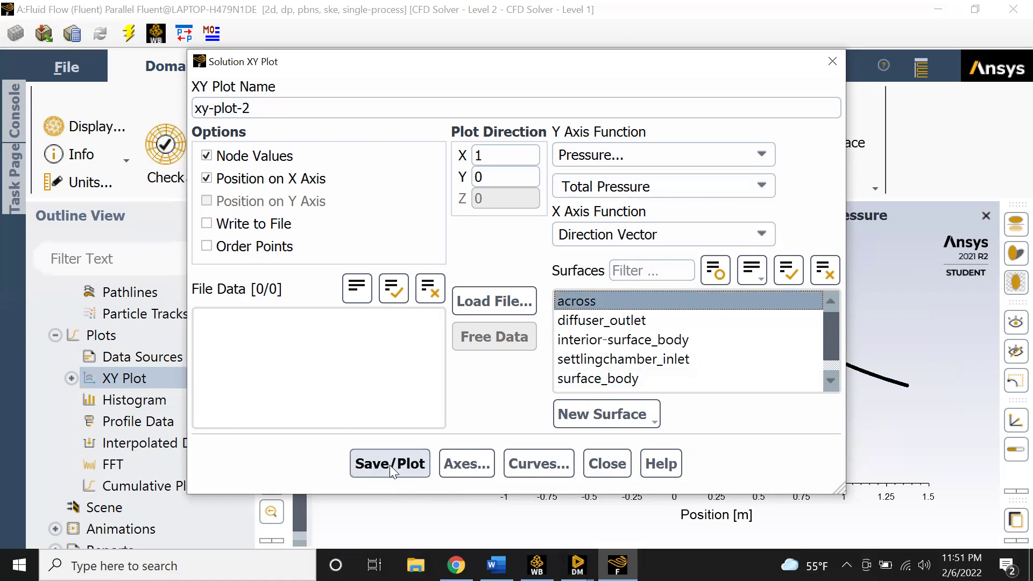
{"action": "left_click", "coordinate": [390, 463]}
{"action": "left_click", "coordinate": [607, 463]}
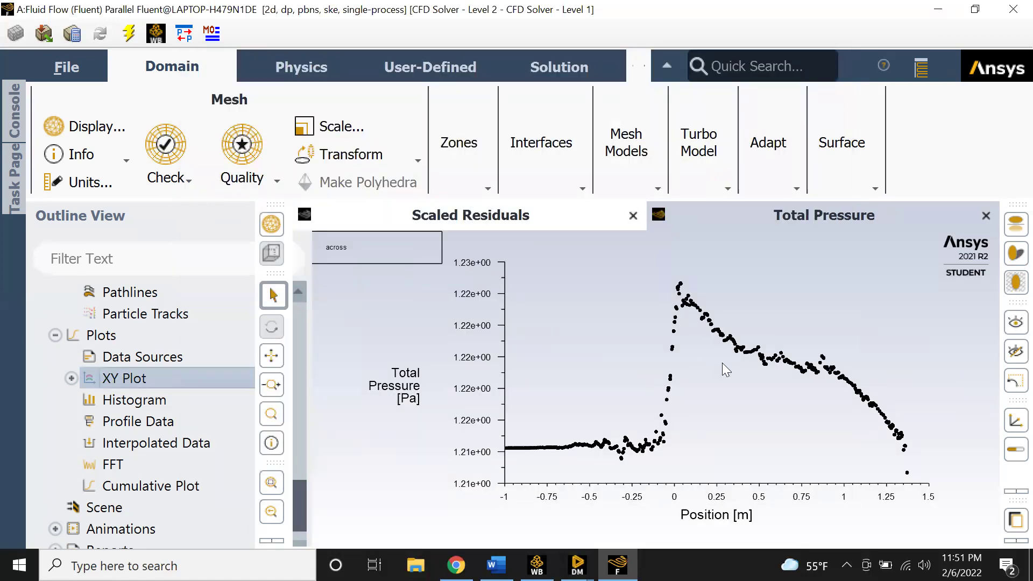
List the saved XY plots and open the definition of xy-plot-2 without changing it
{"action": "left_click", "coordinate": [71, 379]}
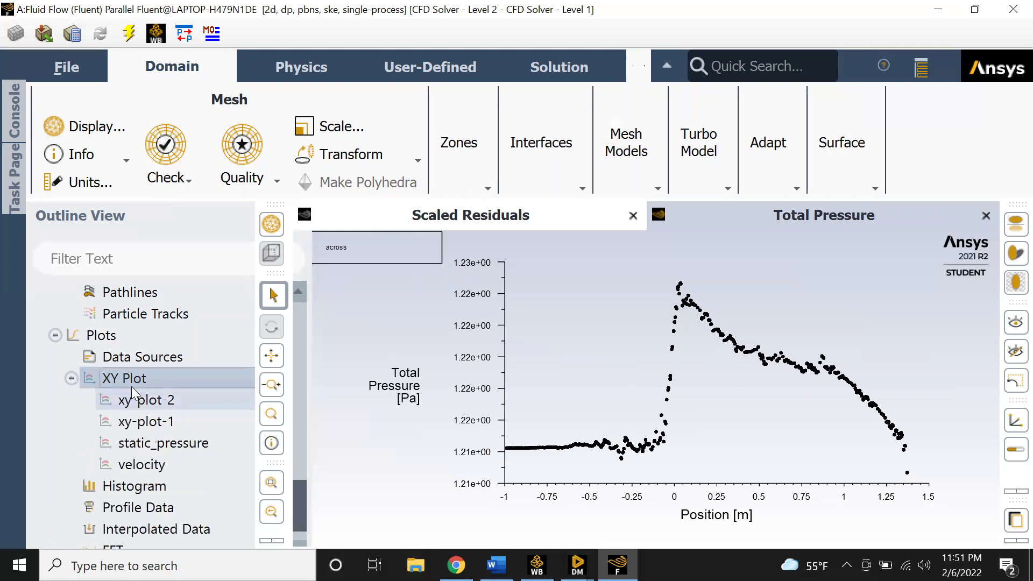
{"action": "left_click", "coordinate": [176, 376]}
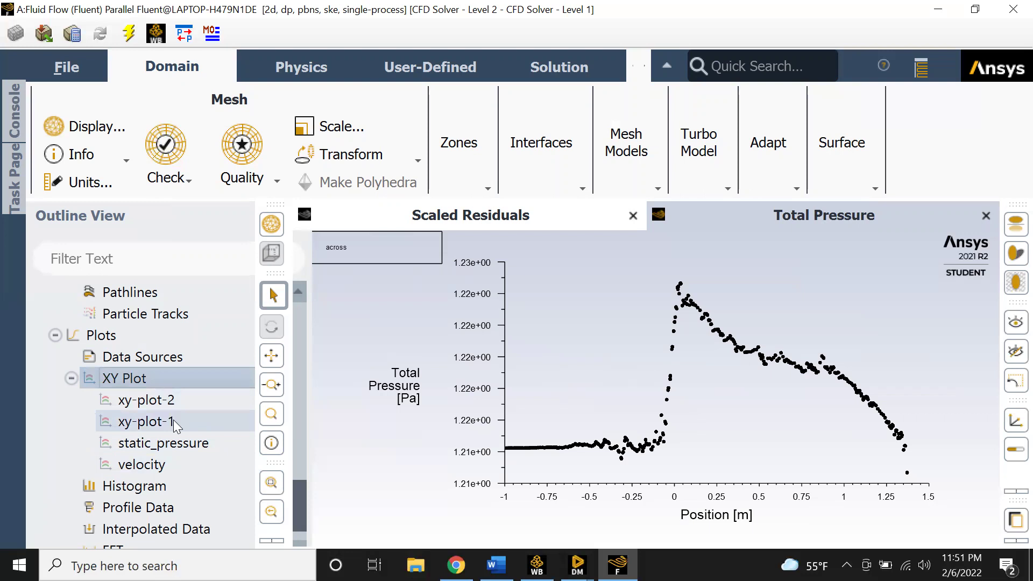
{"action": "double_click", "coordinate": [174, 401]}
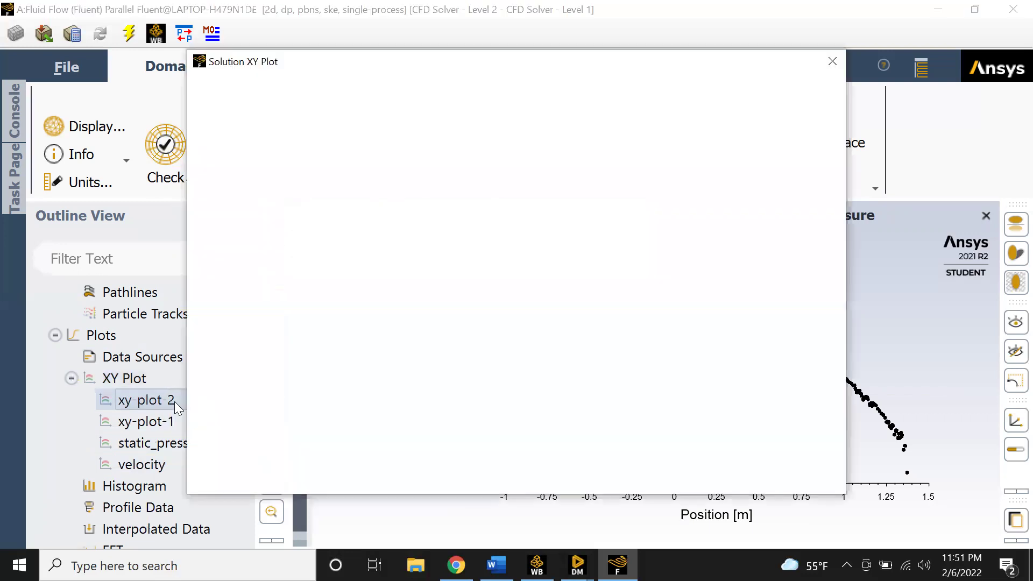
{"action": "left_click", "coordinate": [831, 62]}
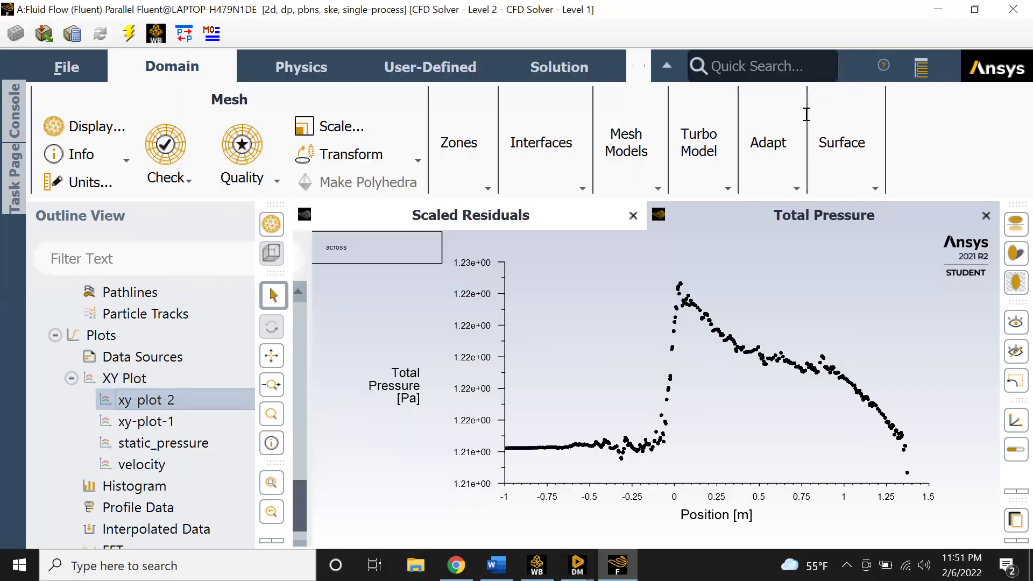
Expand the Reports group to list the available report types
{"action": "scroll", "coordinate": [147, 459], "scroll_direction": "down", "scroll_amount": 2}
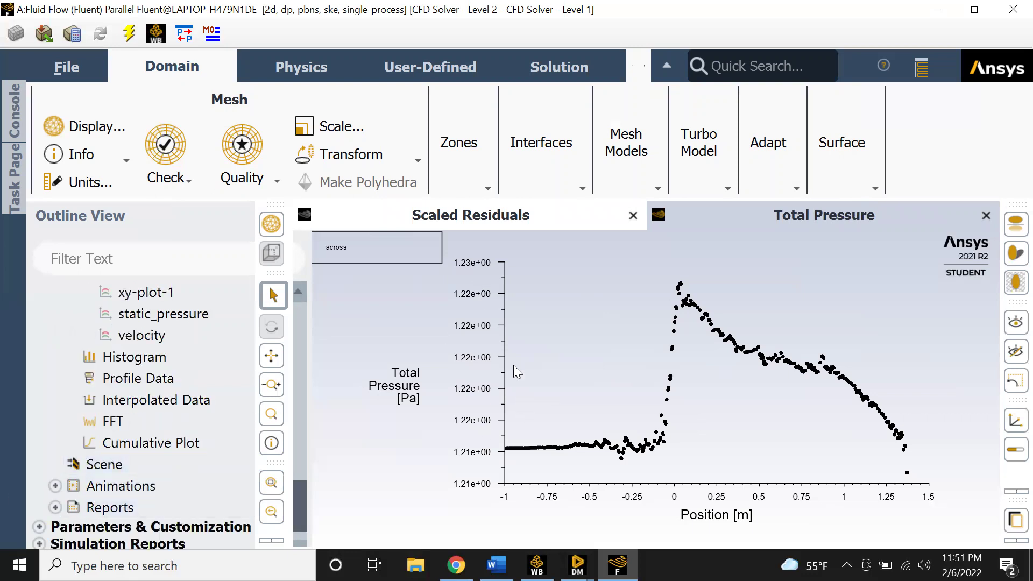
{"action": "left_click", "coordinate": [55, 507]}
{"action": "scroll", "coordinate": [141, 487], "scroll_direction": "down", "scroll_amount": 1}
{"action": "scroll", "coordinate": [141, 487], "scroll_direction": "down", "scroll_amount": 1}
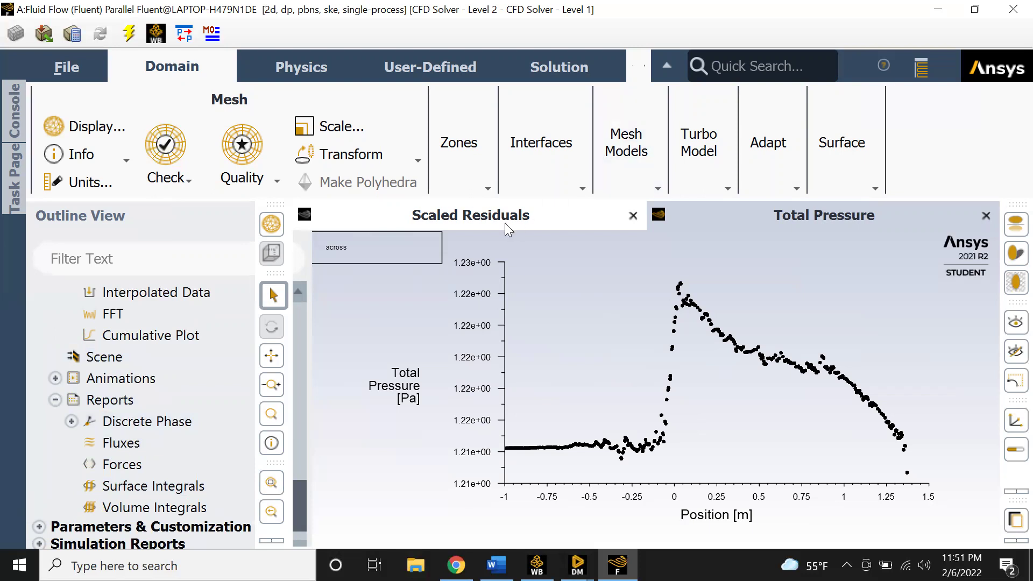
{"action": "left_click", "coordinate": [613, 225]}
{"action": "left_click", "coordinate": [699, 221]}
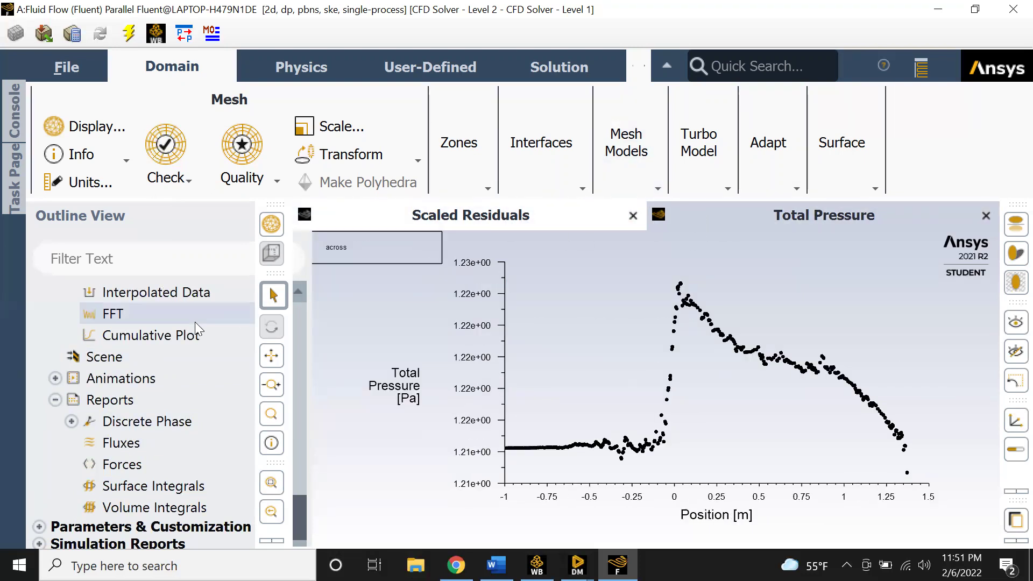
Open the saved velocity_magnitude contour so it is displayed in place of the total pressure plot, keeping its settings
{"action": "scroll", "coordinate": [182, 349], "scroll_direction": "up", "scroll_amount": 5}
{"action": "scroll", "coordinate": [182, 349], "scroll_direction": "up", "scroll_amount": 2}
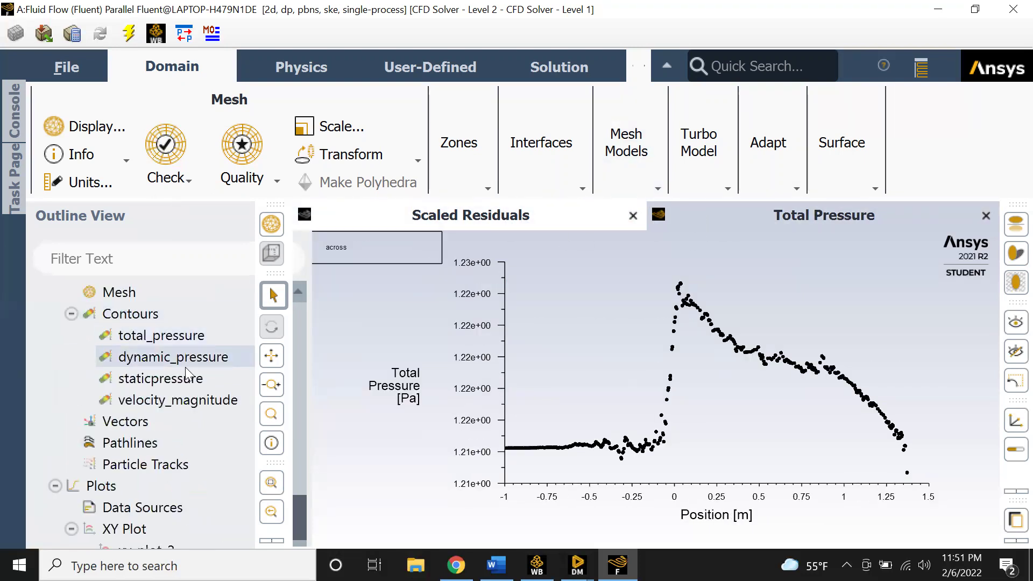
{"action": "double_click", "coordinate": [179, 401]}
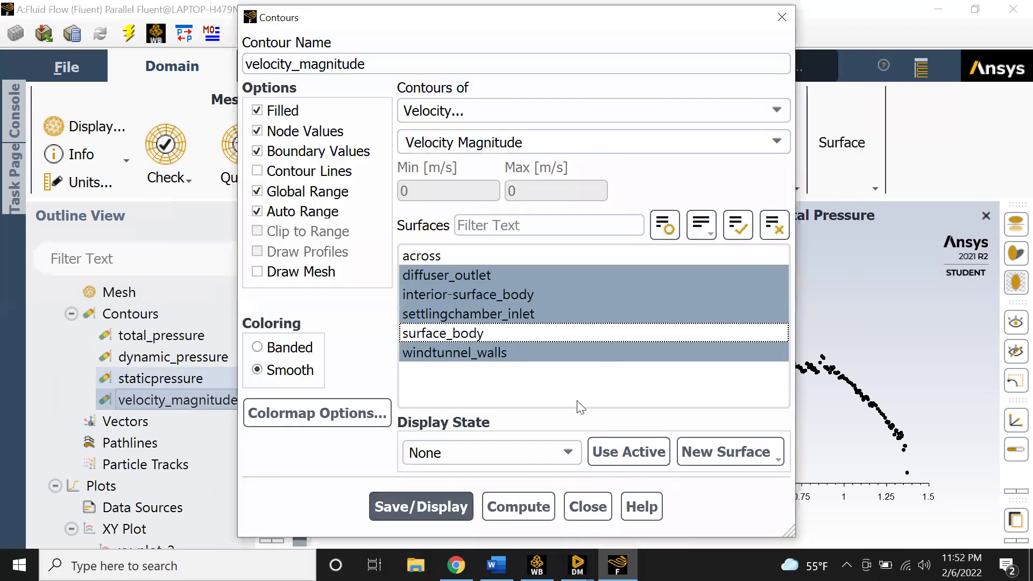
{"action": "left_click", "coordinate": [782, 17]}
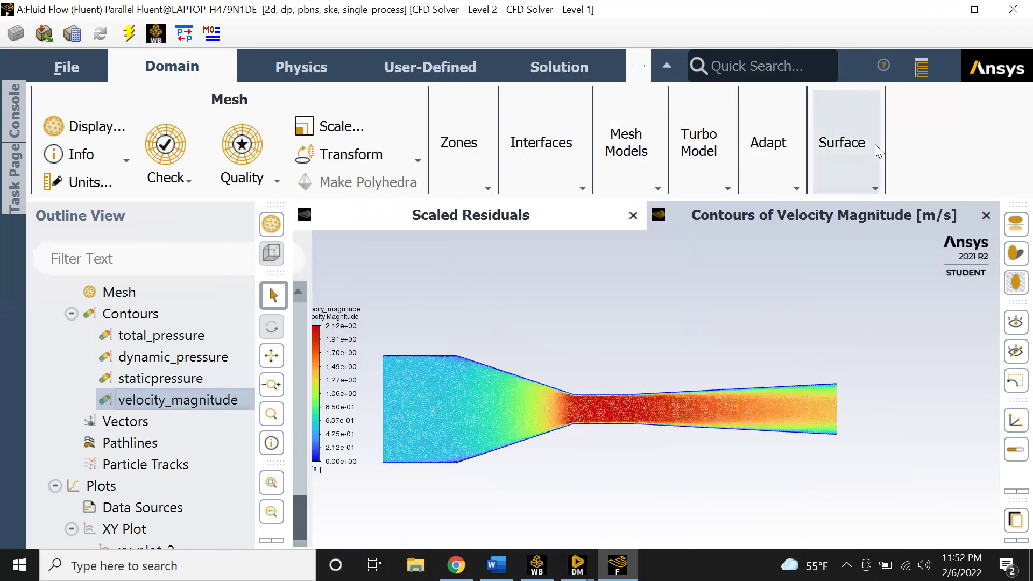
Create a point surface named origin at x = 0 m and y = 0 m in the global reference frame
{"action": "left_click", "coordinate": [846, 174]}
{"action": "left_click", "coordinate": [858, 215]}
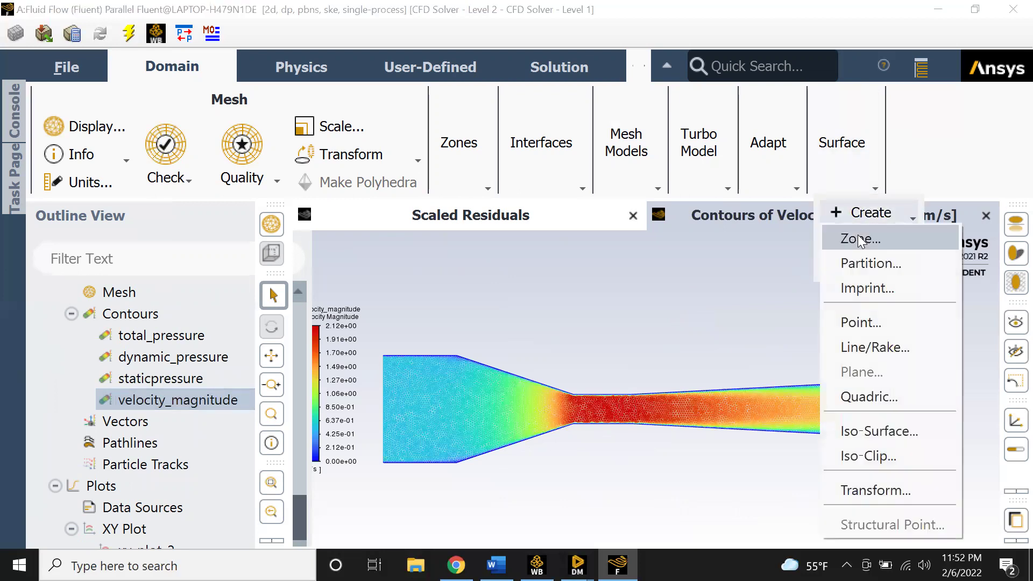
{"action": "left_click", "coordinate": [865, 321]}
{"action": "double_click", "coordinate": [475, 181]}
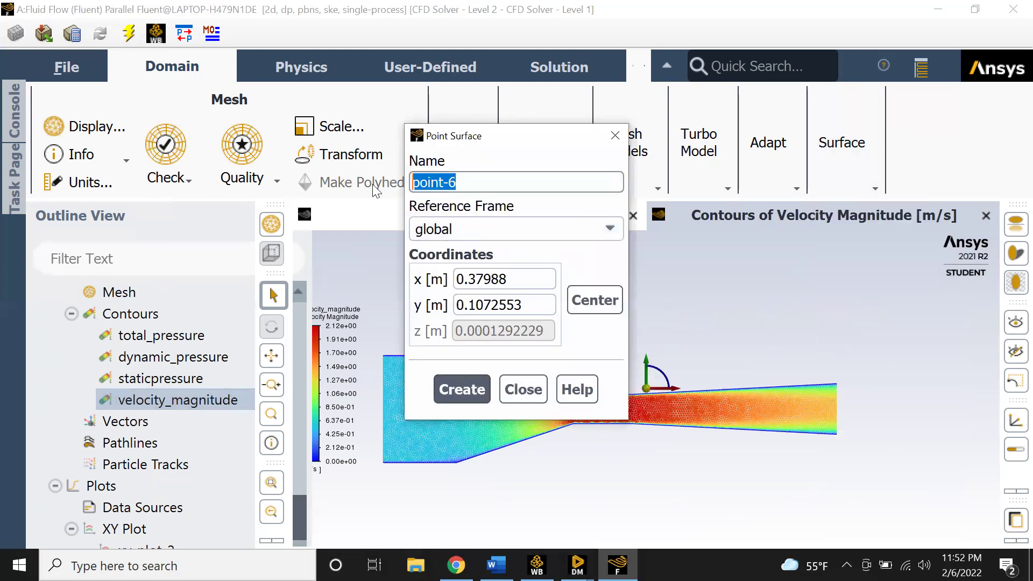
{"action": "type", "text": "t"}
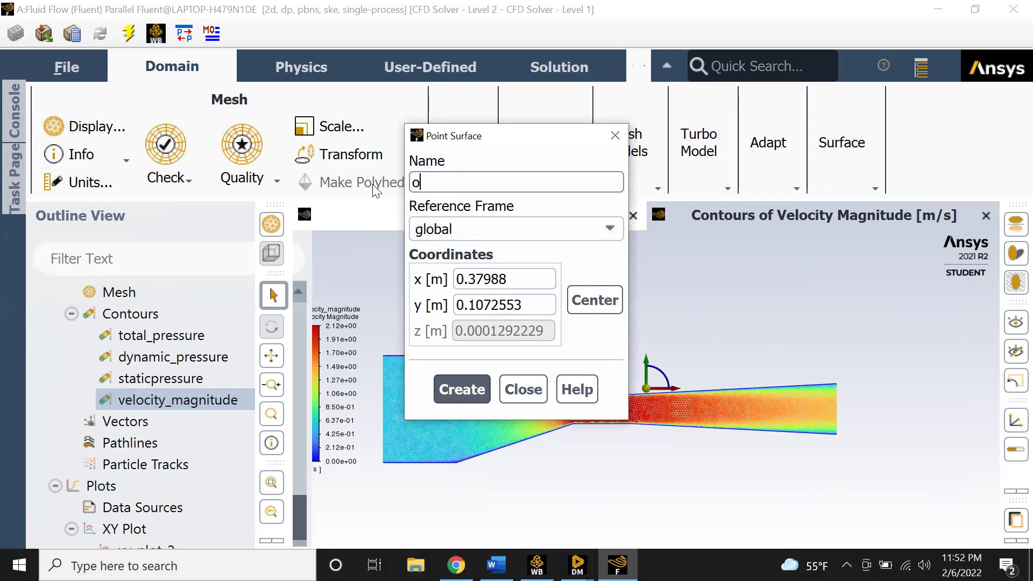
{"action": "type", "text": "rigin"}
{"action": "left_click_drag", "start_coordinate": [509, 279], "coordinate": [401, 277]}
{"action": "type", "text": "0"}
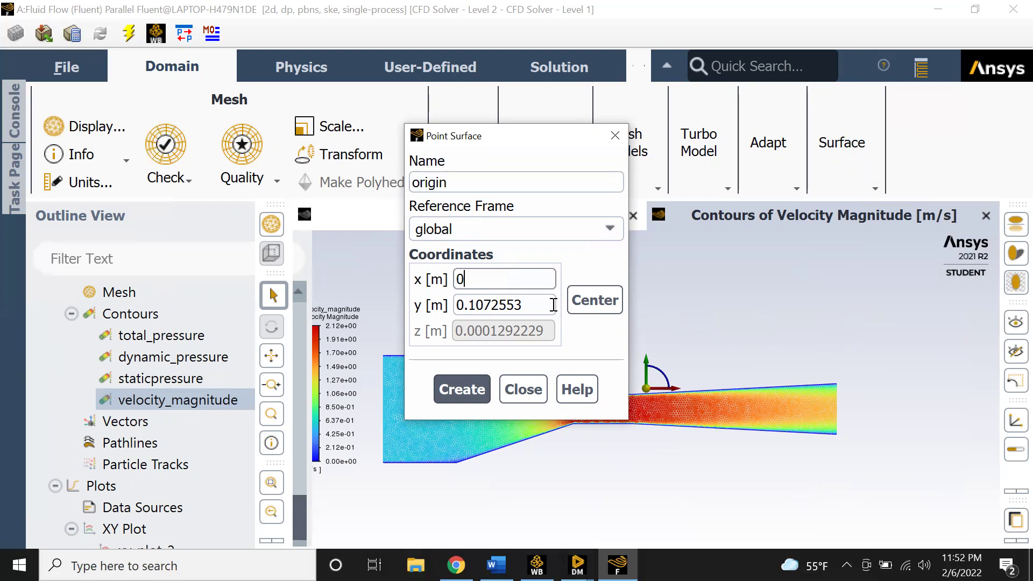
{"action": "left_click_drag", "start_coordinate": [551, 302], "coordinate": [438, 299]}
{"action": "type", "text": "0"}
{"action": "left_click", "coordinate": [461, 388]}
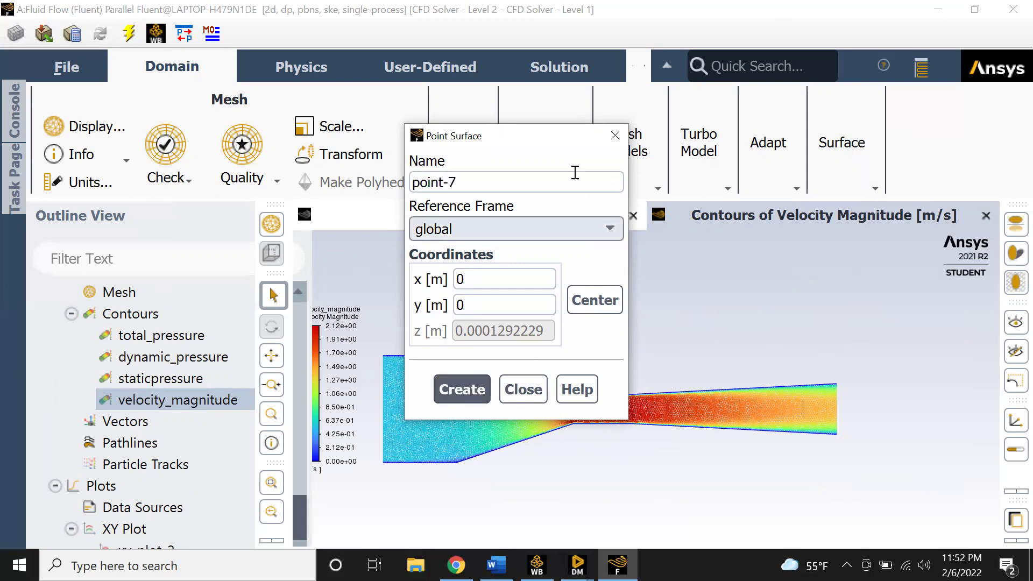
{"action": "left_click", "coordinate": [613, 136]}
Compute a Vertex Maximum surface integral of Velocity Magnitude on the origin point
{"action": "scroll", "coordinate": [119, 418], "scroll_direction": "down", "scroll_amount": 6}
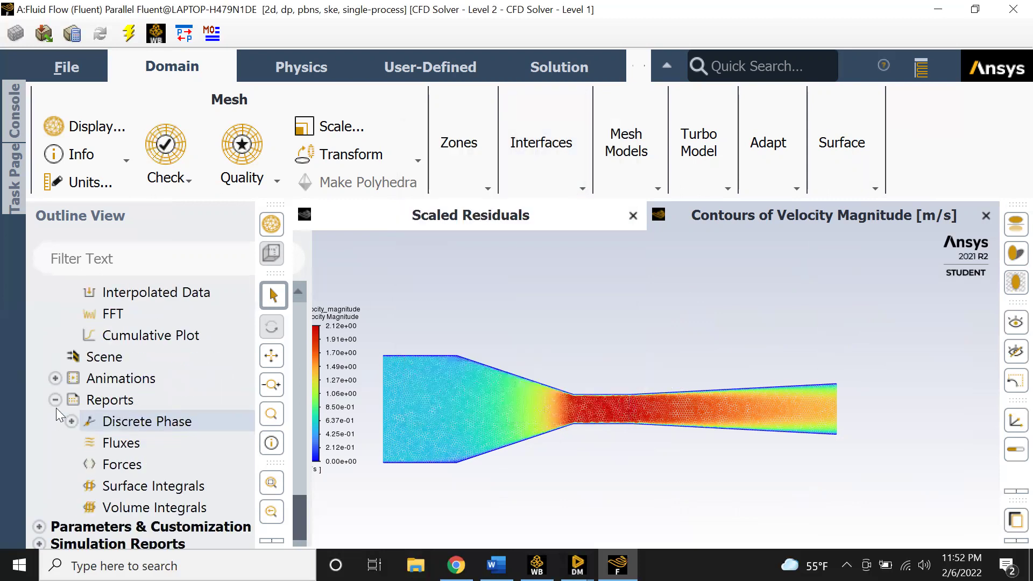
{"action": "left_click", "coordinate": [115, 485]}
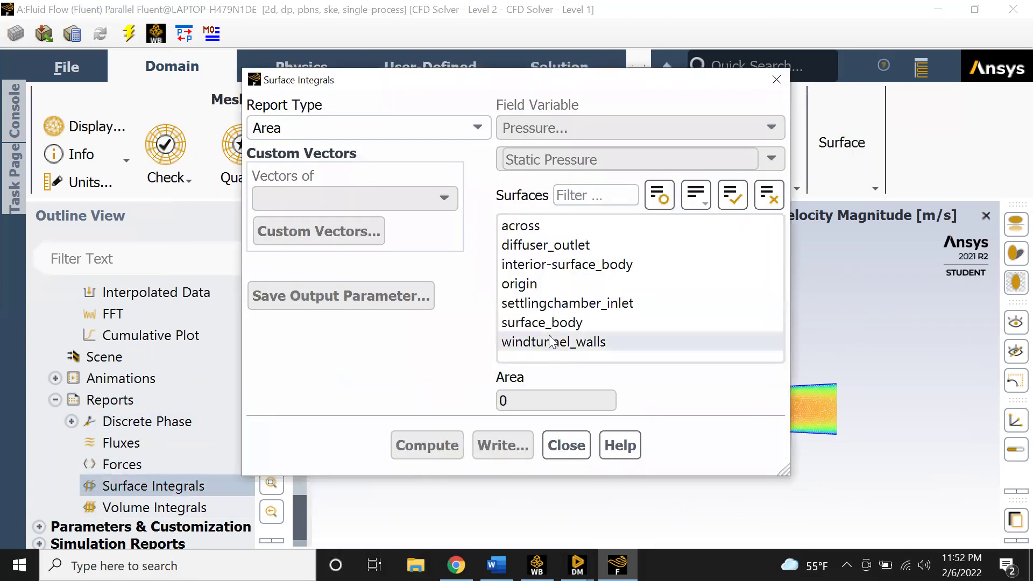
{"action": "left_click", "coordinate": [556, 285]}
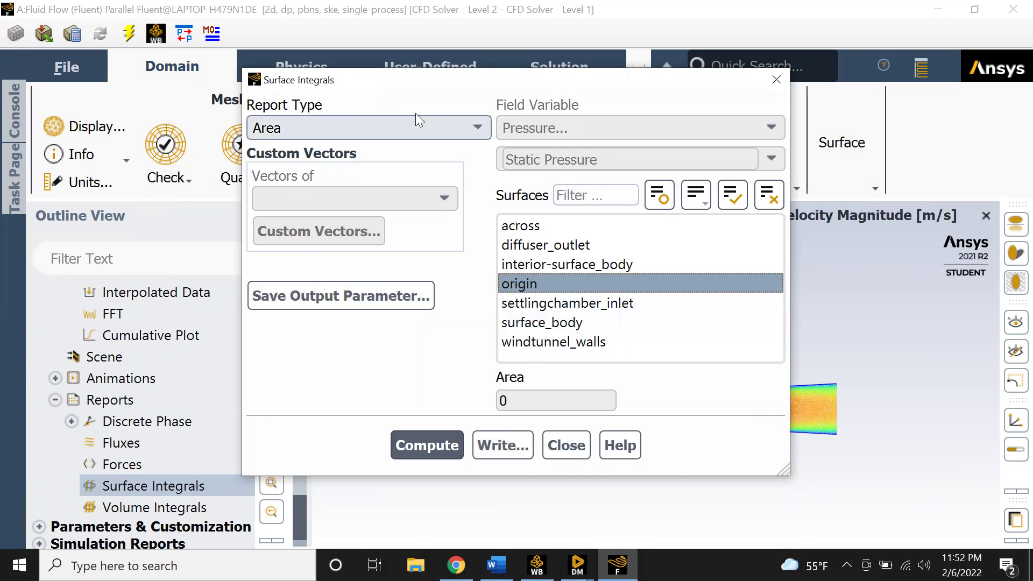
{"action": "left_click", "coordinate": [400, 126]}
{"action": "scroll", "coordinate": [323, 298], "scroll_direction": "down", "scroll_amount": 3}
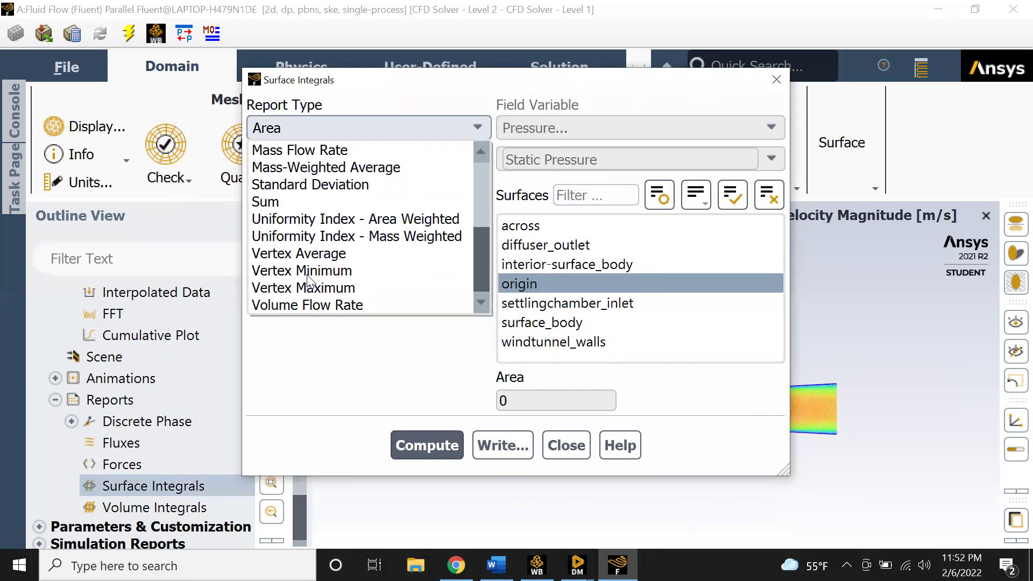
{"action": "left_click", "coordinate": [336, 290]}
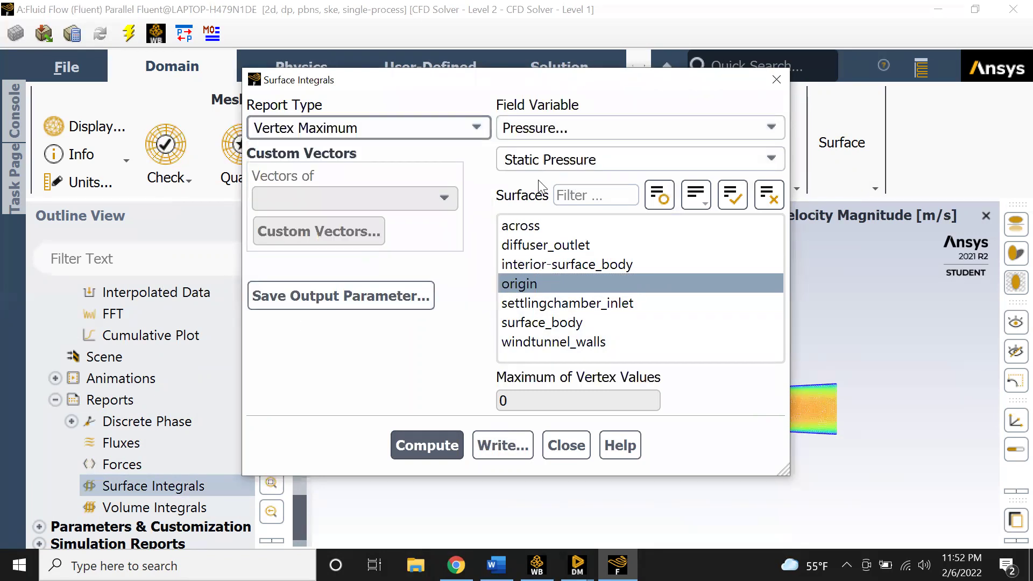
{"action": "left_click", "coordinate": [725, 128]}
{"action": "left_click", "coordinate": [599, 184]}
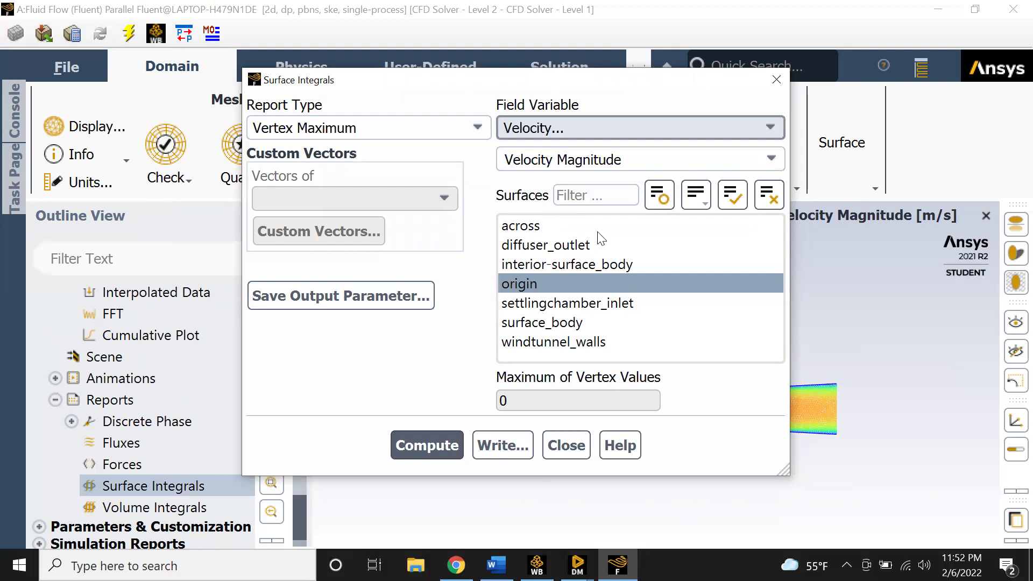
{"action": "left_click", "coordinate": [461, 437]}
{"action": "double_click", "coordinate": [501, 401]}
{"action": "left_click", "coordinate": [424, 388]}
{"action": "left_click_drag", "start_coordinate": [469, 397], "coordinate": [458, 394]}
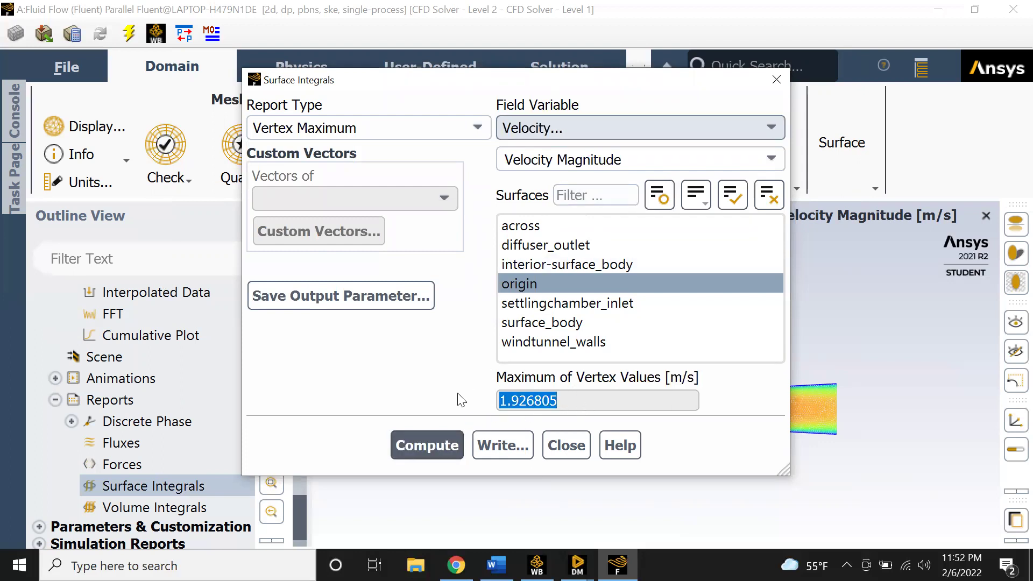
{"action": "left_click", "coordinate": [574, 403]}
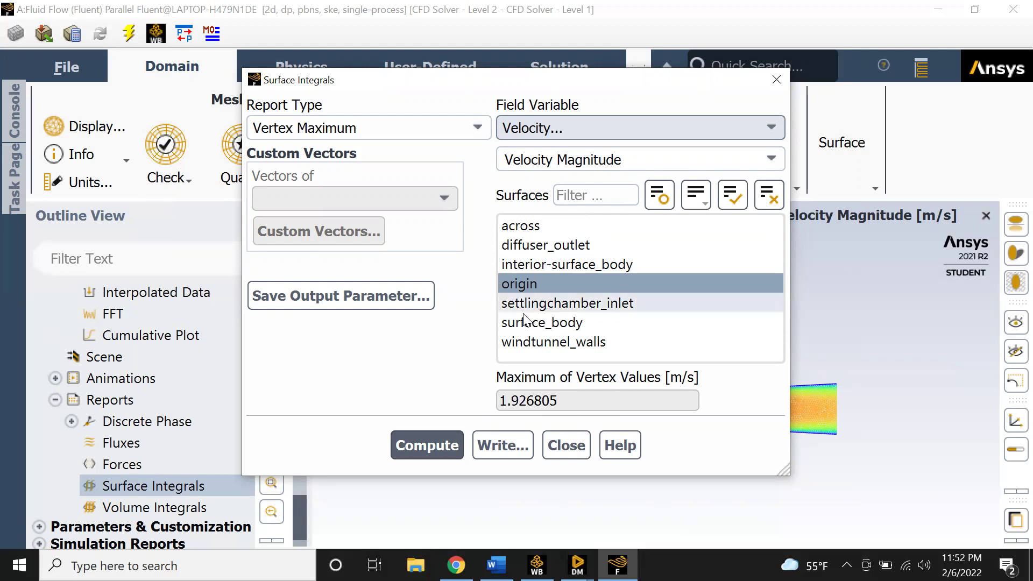
Change the report type to Vertex Average and compute Velocity Magnitude on the origin point, closing the surface integrals afterwards
{"action": "left_click", "coordinate": [588, 153]}
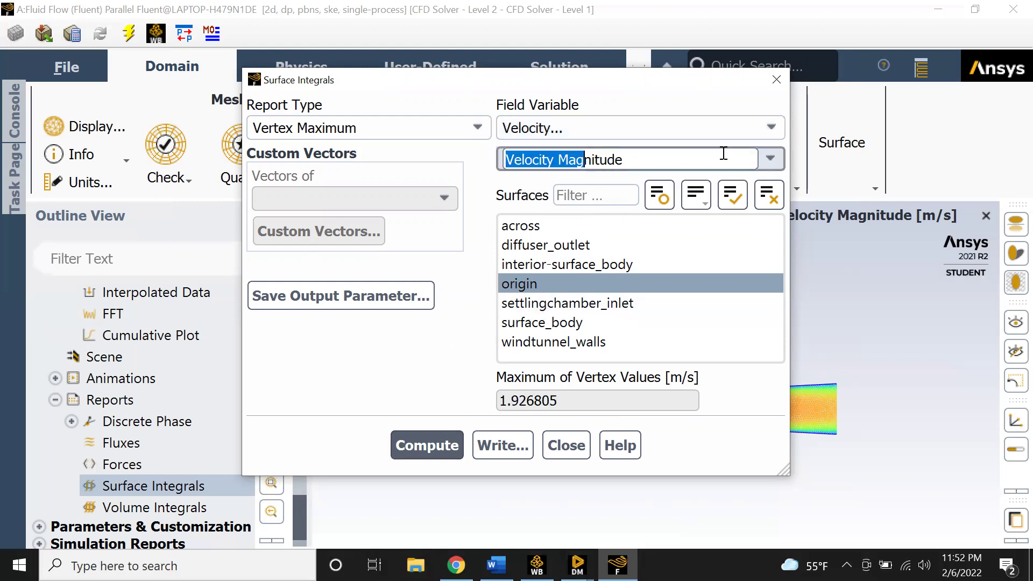
{"action": "left_click", "coordinate": [676, 156]}
{"action": "left_click", "coordinate": [409, 129]}
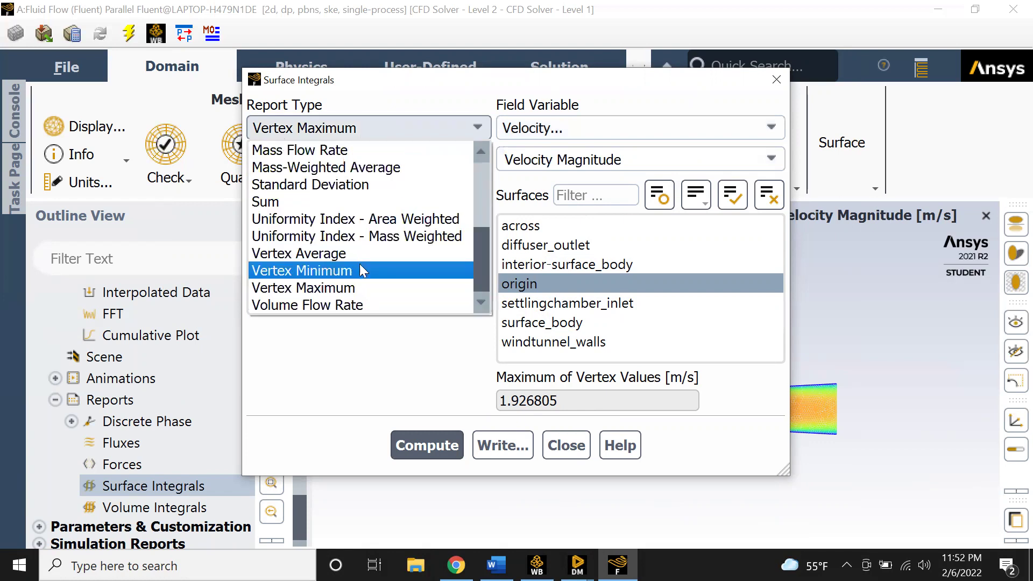
{"action": "left_click", "coordinate": [359, 269]}
{"action": "left_click", "coordinate": [385, 128]}
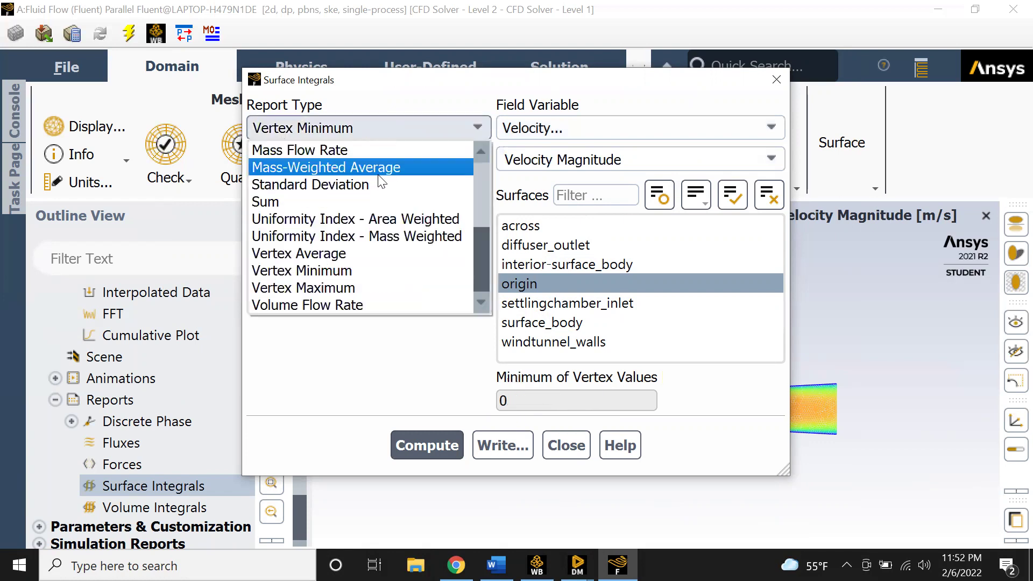
{"action": "left_click", "coordinate": [375, 252]}
{"action": "left_click", "coordinate": [419, 445]}
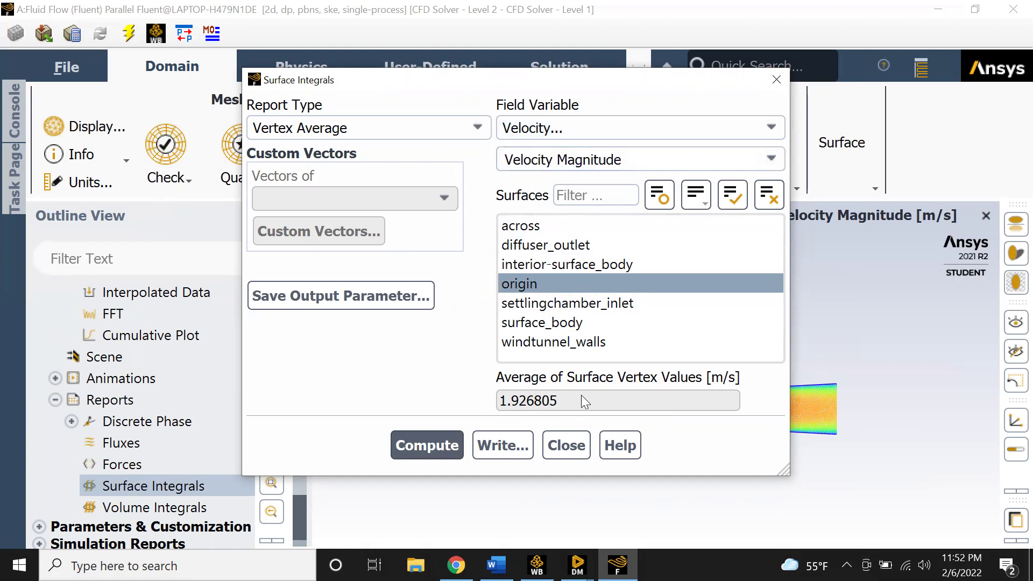
{"action": "left_click_drag", "start_coordinate": [562, 400], "coordinate": [498, 400]}
{"action": "left_click", "coordinate": [775, 80]}
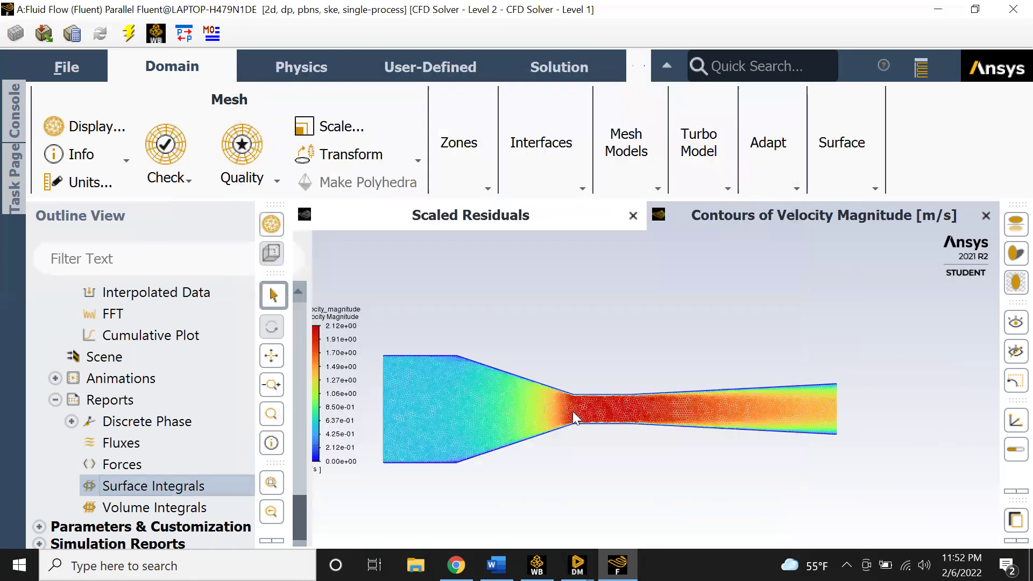
Inspect the velocity contour around the nozzle throat, and convert 6 inches to metres with the Google unit converter in Chrome
{"action": "scroll", "coordinate": [603, 415], "scroll_direction": "up", "scroll_amount": 2}
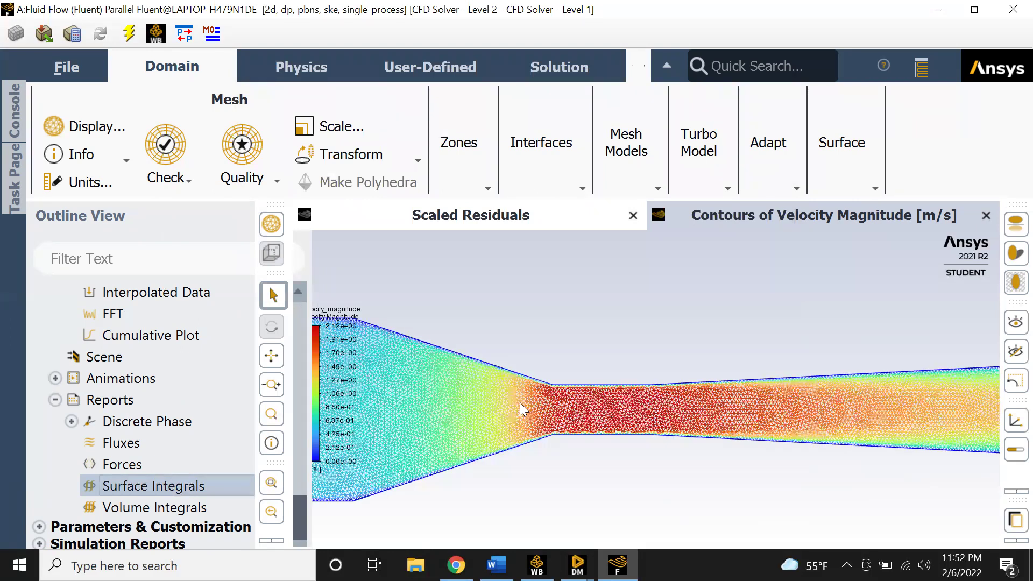
{"action": "scroll", "coordinate": [519, 402], "scroll_direction": "up", "scroll_amount": 2}
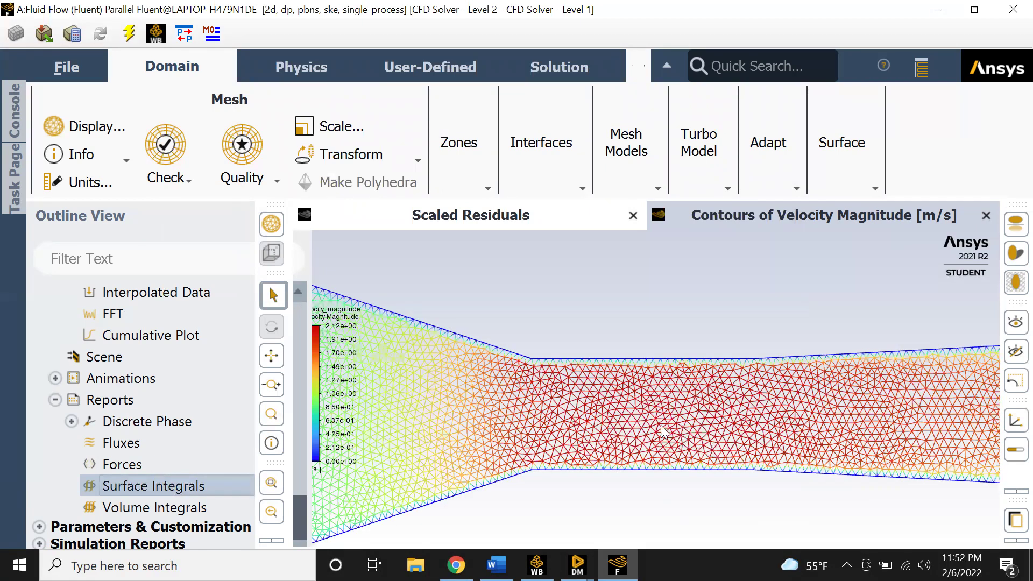
{"action": "scroll", "coordinate": [686, 430], "scroll_direction": "down", "scroll_amount": 1}
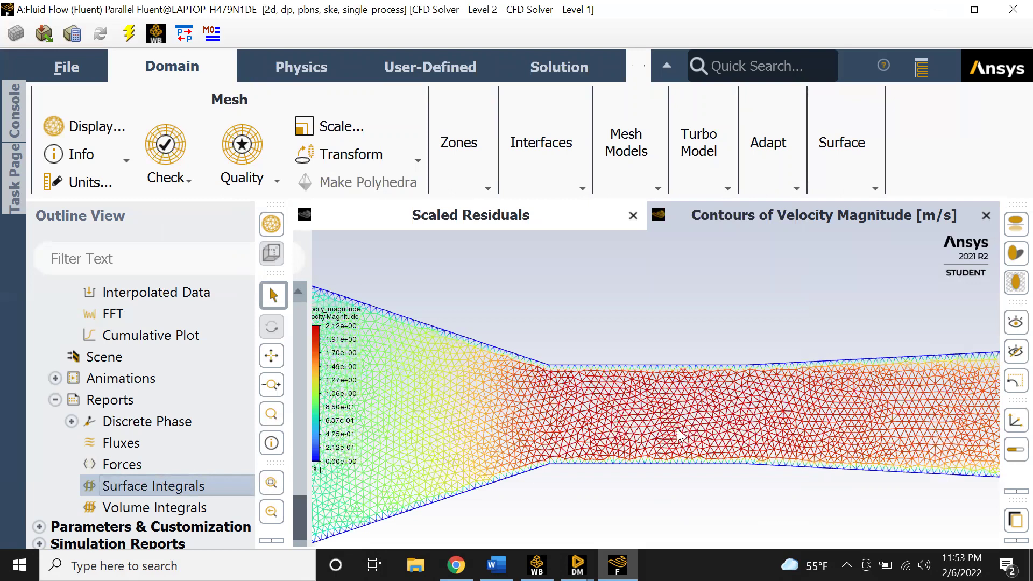
{"action": "scroll", "coordinate": [676, 452], "scroll_direction": "down", "scroll_amount": 3}
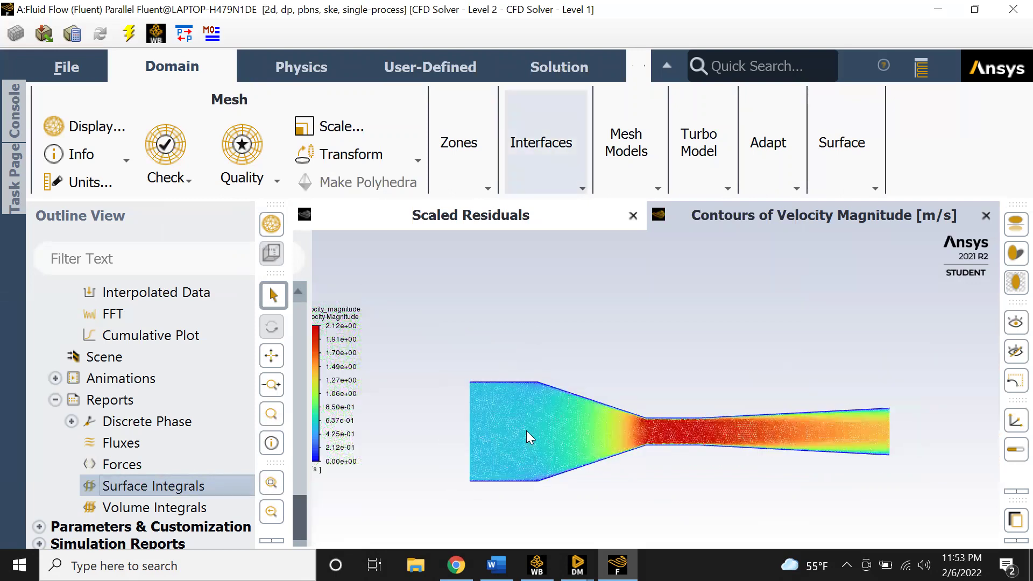
{"action": "left_click", "coordinate": [456, 565]}
{"action": "left_click", "coordinate": [543, 19]}
{"action": "left_click_drag", "start_coordinate": [237, 306], "coordinate": [171, 313]}
{"action": "type", "text": "6"}
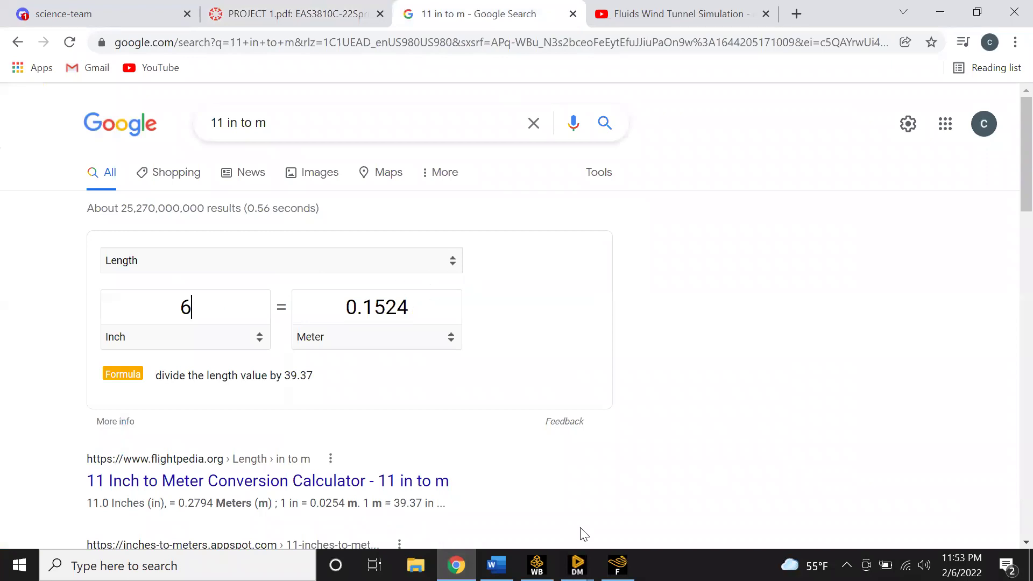
In Fluent, create a point surface named midsection at x = 0.1524 m and y = 0 m in the global reference frame
{"action": "left_click", "coordinate": [617, 565]}
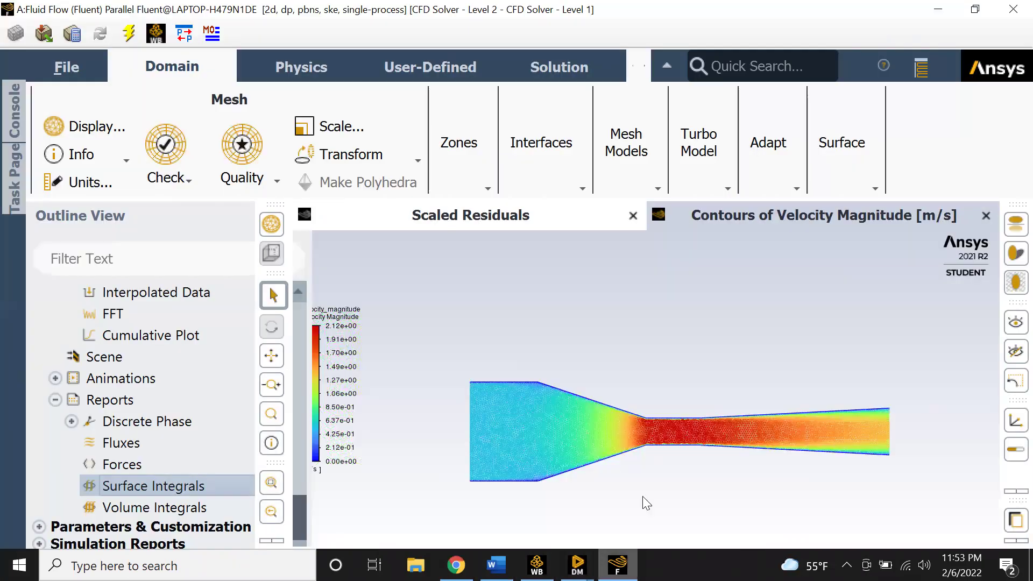
{"action": "left_click", "coordinate": [828, 142]}
{"action": "mouse_move", "coordinate": [859, 205]}
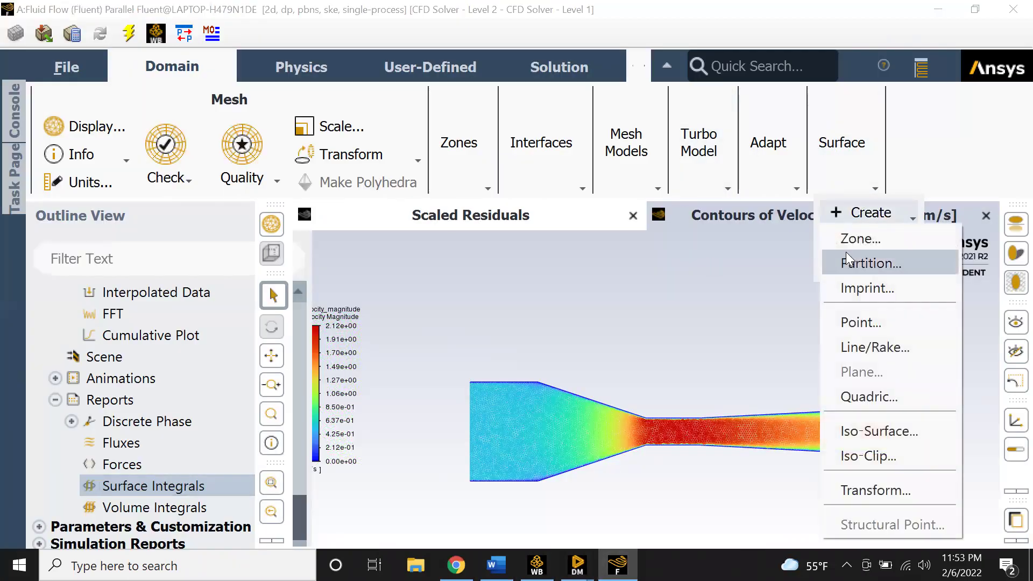
{"action": "left_click", "coordinate": [875, 321]}
{"action": "left_click_drag", "start_coordinate": [506, 178], "coordinate": [399, 181]}
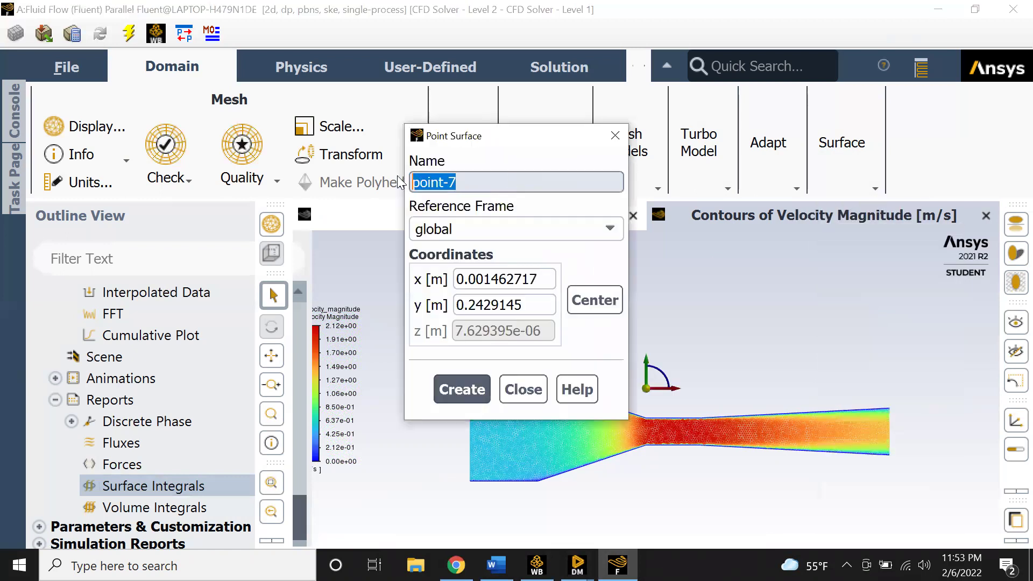
{"action": "type", "text": "midsection"}
{"action": "left_click_drag", "start_coordinate": [544, 304], "coordinate": [426, 305]}
{"action": "type", "text": "0"}
{"action": "left_click_drag", "start_coordinate": [533, 279], "coordinate": [403, 285]}
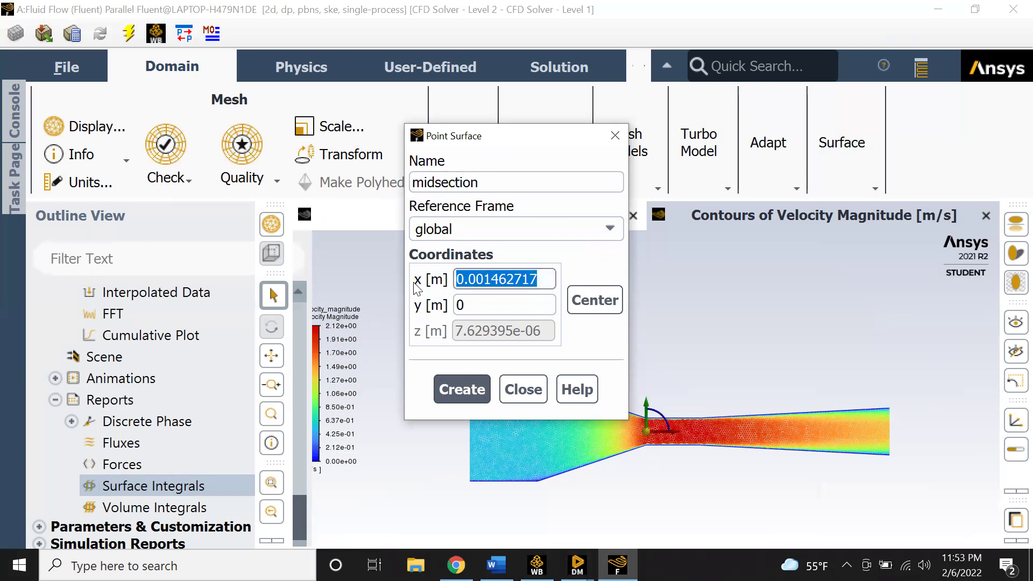
{"action": "type", "text": "0.1524"}
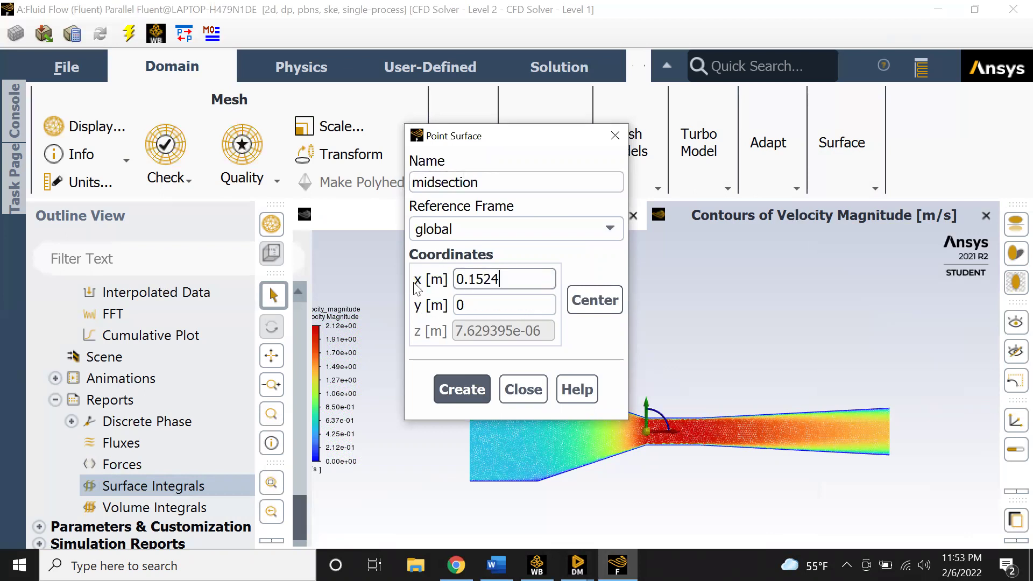
{"action": "left_click", "coordinate": [461, 389]}
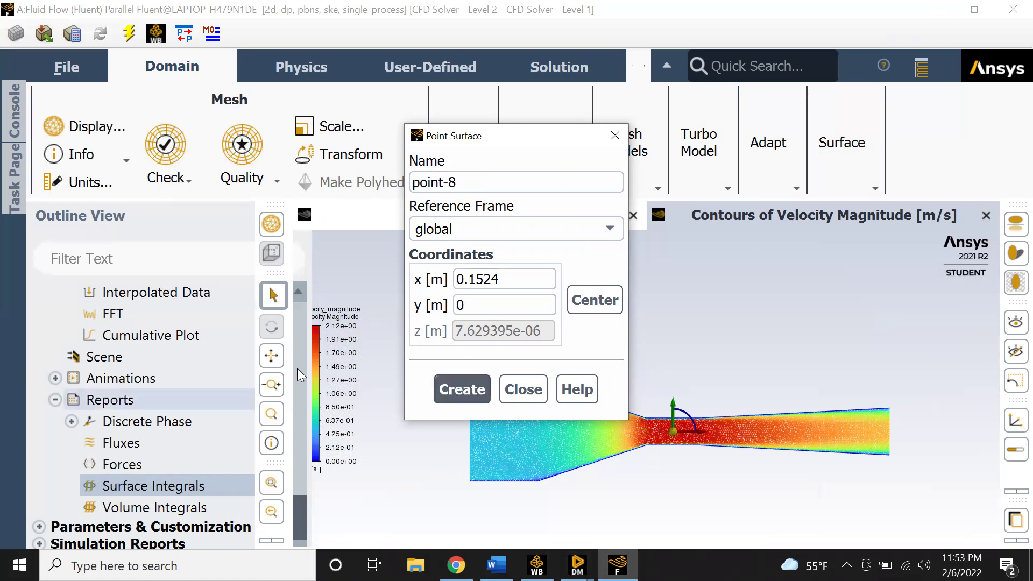
{"action": "left_click", "coordinate": [615, 136]}
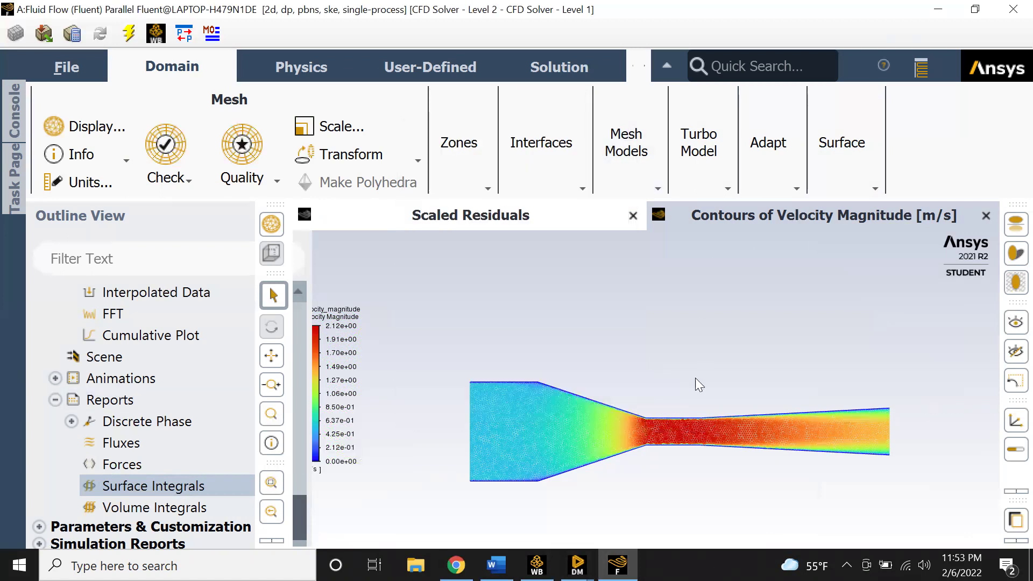
Compute the Vertex Average of Velocity Magnitude on the midsection point only, then close the surface integrals
{"action": "double_click", "coordinate": [155, 485]}
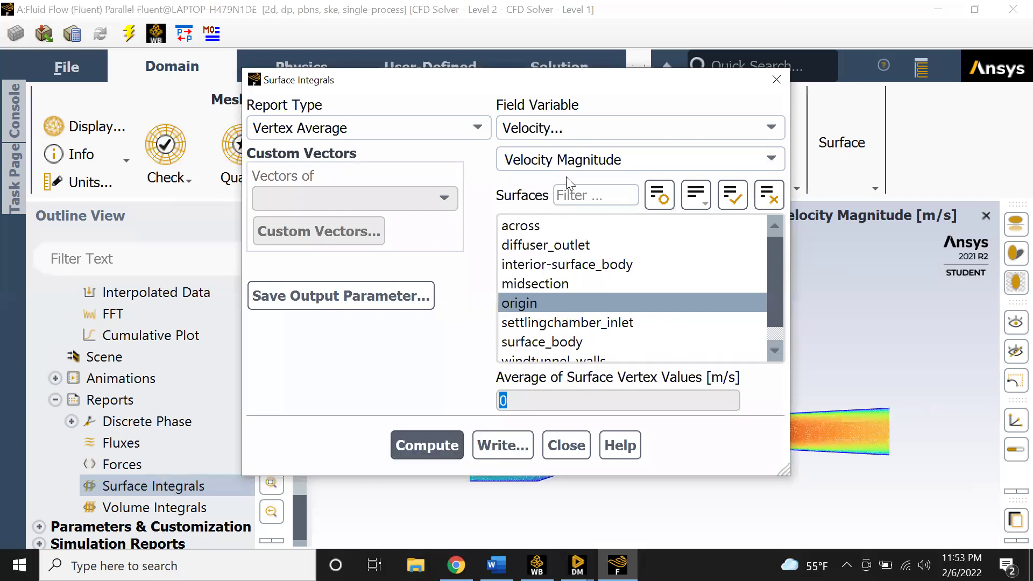
{"action": "scroll", "coordinate": [543, 320], "scroll_direction": "down", "scroll_amount": 1}
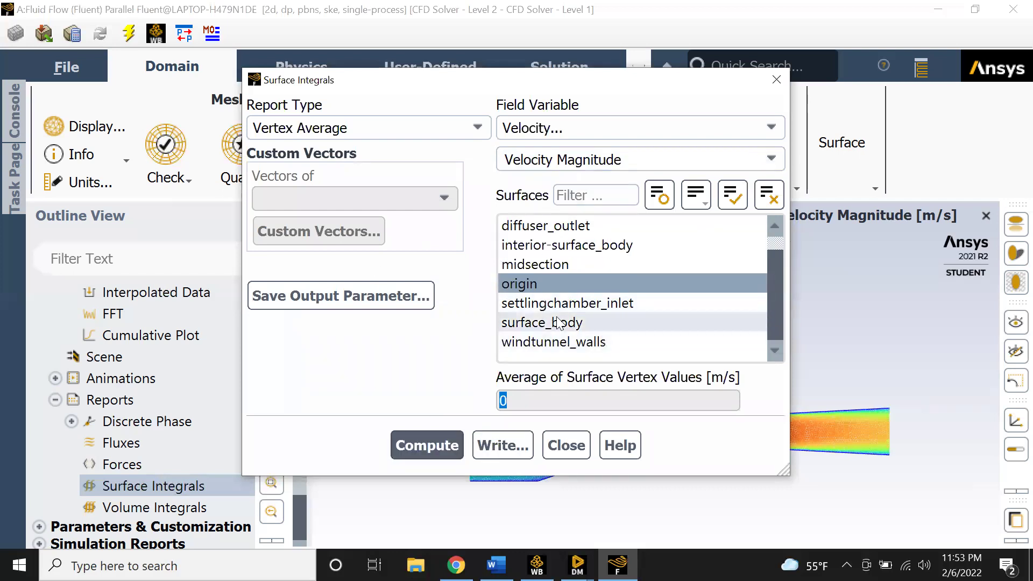
{"action": "scroll", "coordinate": [562, 312], "scroll_direction": "up", "scroll_amount": 1}
{"action": "left_click", "coordinate": [532, 284]}
{"action": "left_click", "coordinate": [511, 303]}
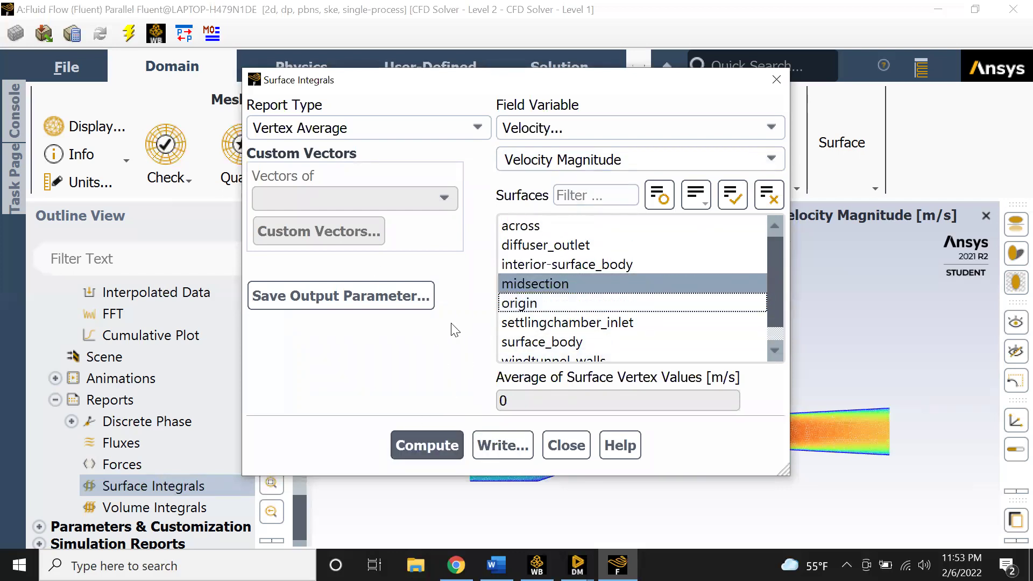
{"action": "left_click", "coordinate": [433, 445]}
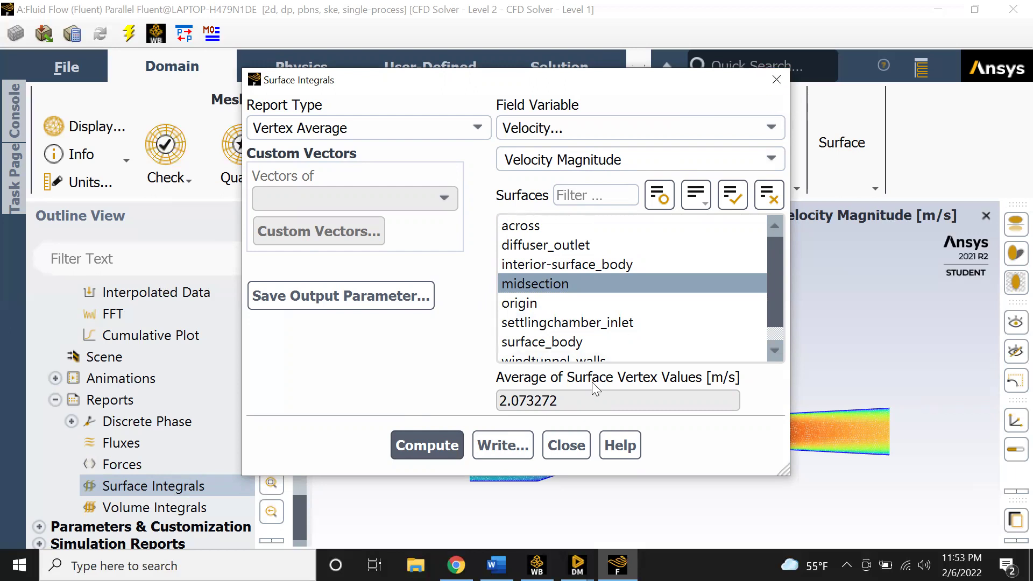
{"action": "left_click_drag", "start_coordinate": [494, 401], "coordinate": [581, 343]}
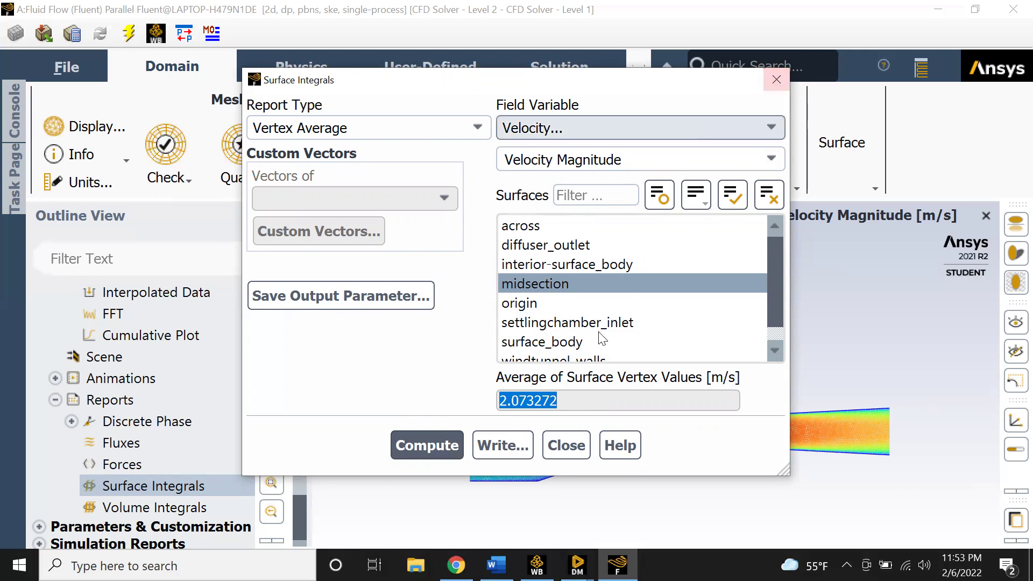
{"action": "left_click_drag", "start_coordinate": [577, 399], "coordinate": [536, 399]}
{"action": "left_click", "coordinate": [511, 400]}
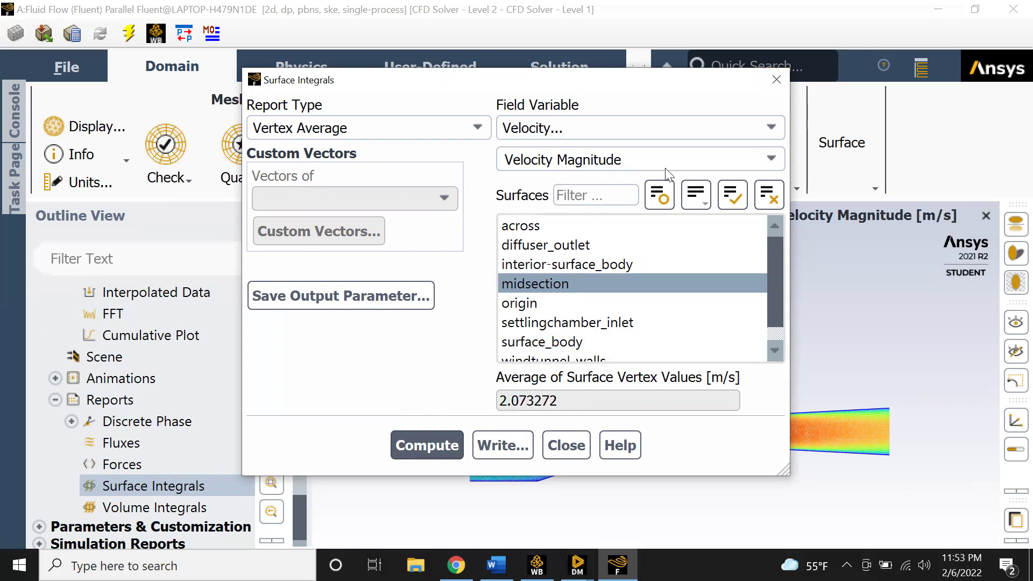
{"action": "left_click", "coordinate": [775, 80]}
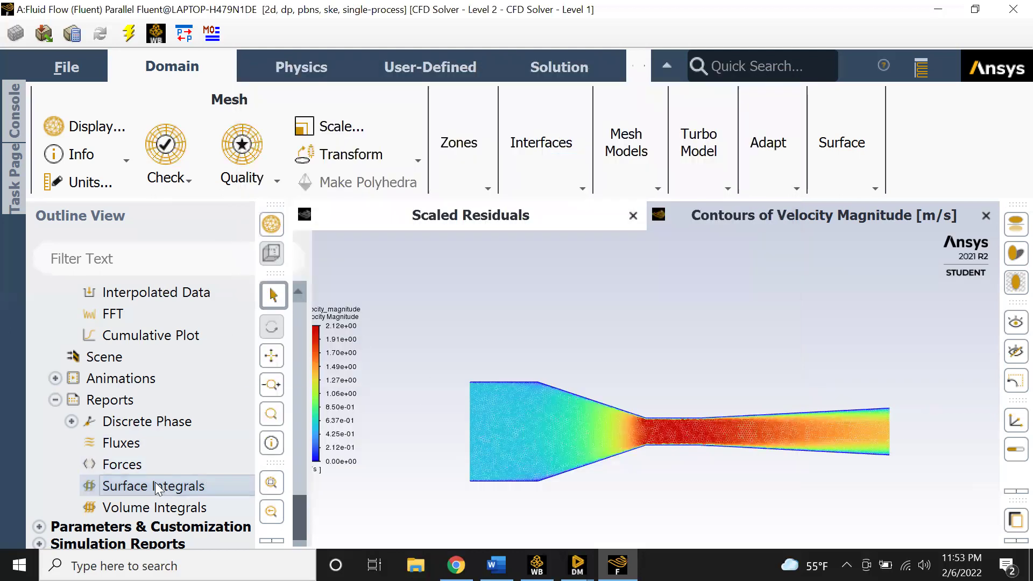
Check PROJECT 1.pdf in Chrome for the required vertical velocity and pressure distributions at the center of the test section
{"action": "left_click", "coordinate": [457, 565]}
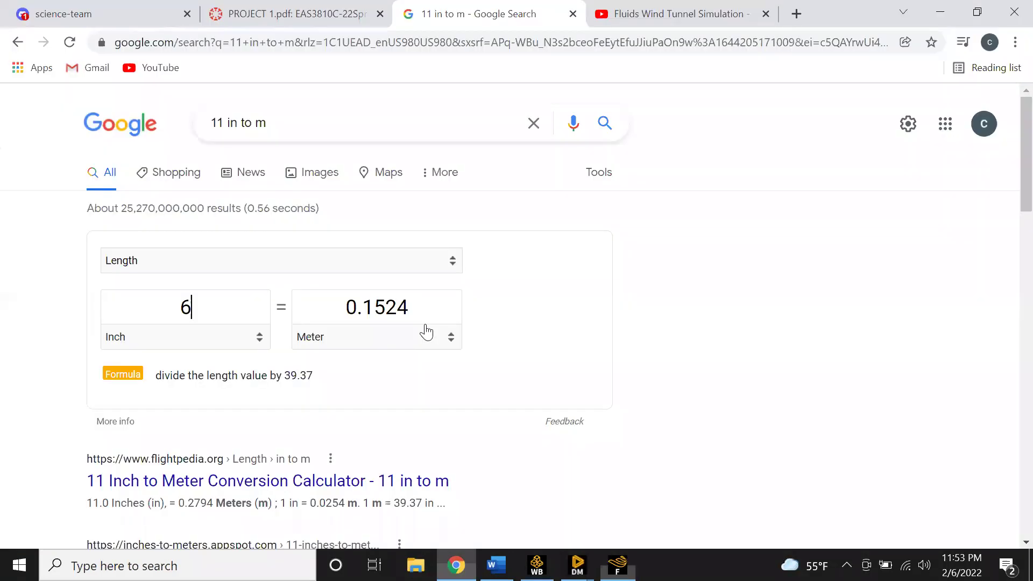
{"action": "left_click", "coordinate": [296, 16]}
{"action": "scroll", "coordinate": [472, 366], "scroll_direction": "down", "scroll_amount": 4}
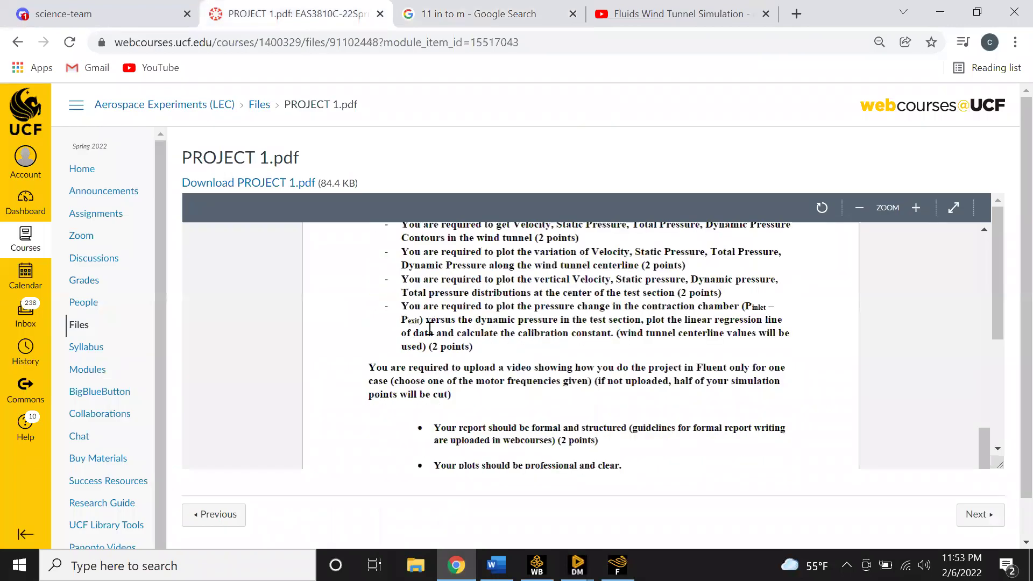
{"action": "scroll", "coordinate": [430, 328], "scroll_direction": "up", "scroll_amount": 1}
{"action": "left_click_drag", "start_coordinate": [387, 305], "coordinate": [393, 333]}
{"action": "left_click", "coordinate": [694, 329]}
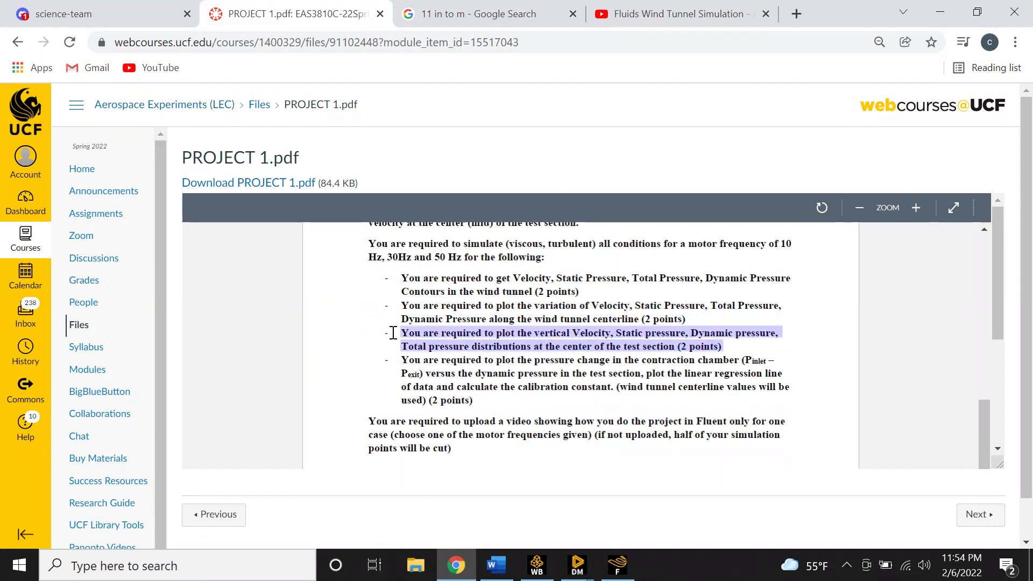
{"action": "left_click", "coordinate": [558, 464]}
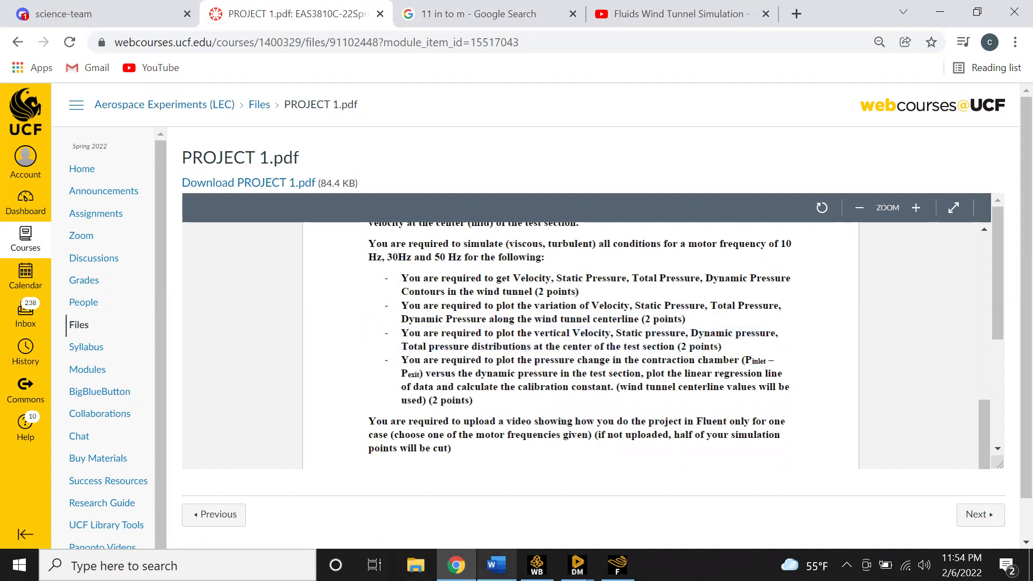
Set up a new XY plot in Fluent with plot direction X 0, Y 1 and Velocity Magnitude as the Y axis function
{"action": "left_click", "coordinate": [617, 565]}
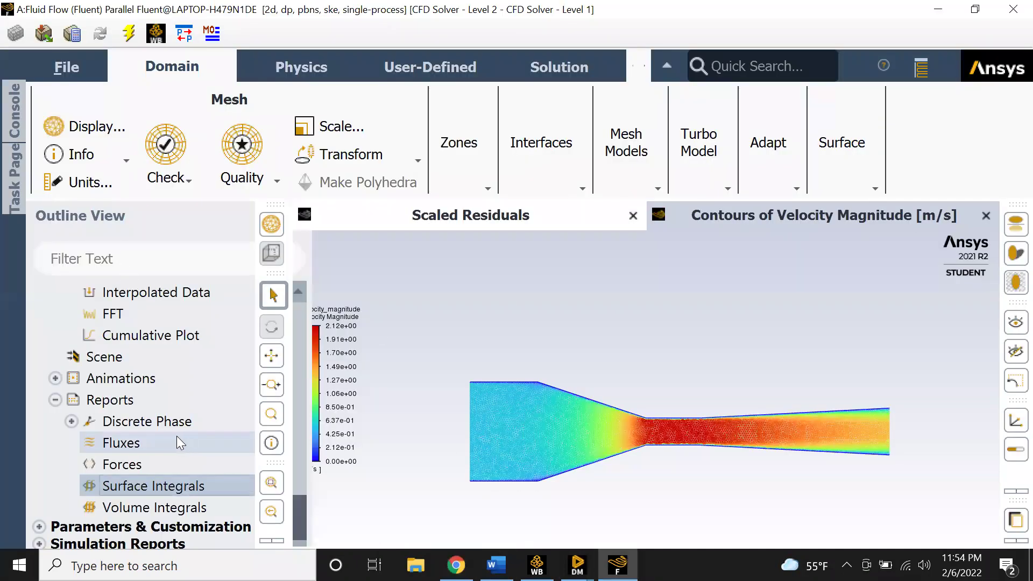
{"action": "scroll", "coordinate": [177, 436], "scroll_direction": "up", "scroll_amount": 2}
{"action": "scroll", "coordinate": [164, 425], "scroll_direction": "up", "scroll_amount": 2}
{"action": "double_click", "coordinate": [124, 357]}
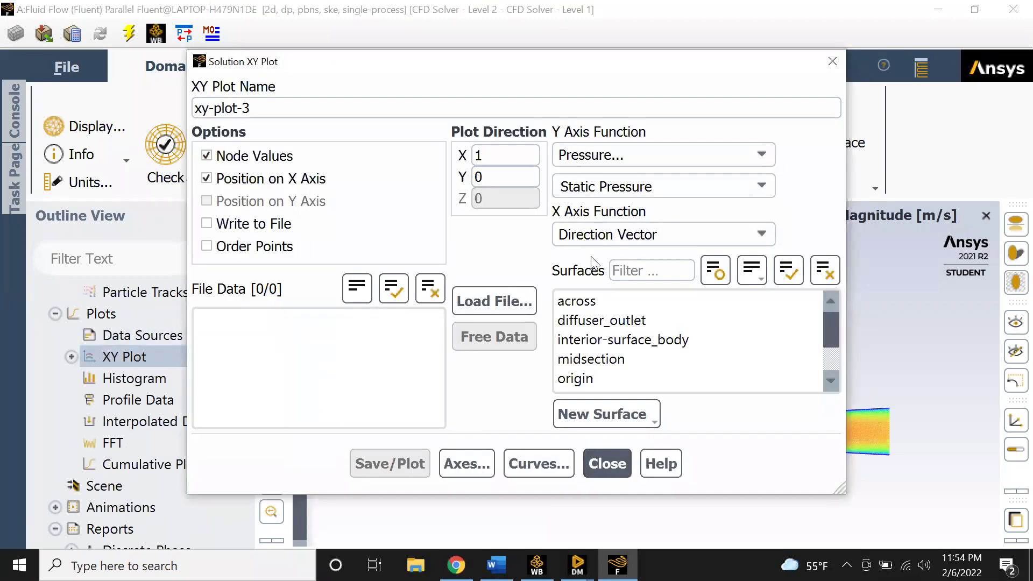
{"action": "double_click", "coordinate": [505, 156]}
{"action": "type", "text": "0"}
{"action": "key", "text": "Tab"}
{"action": "type", "text": "1"}
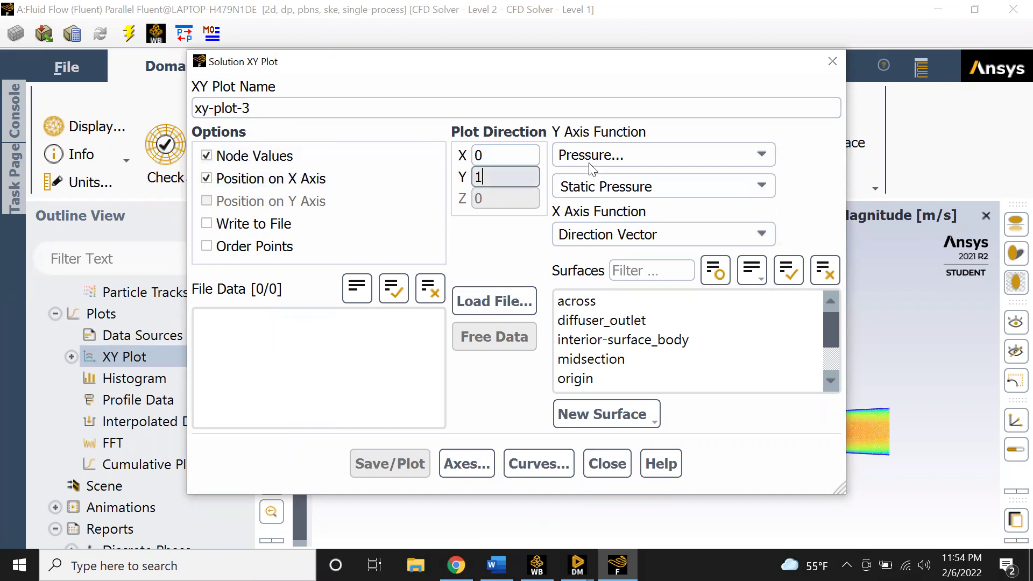
{"action": "left_click", "coordinate": [756, 155]}
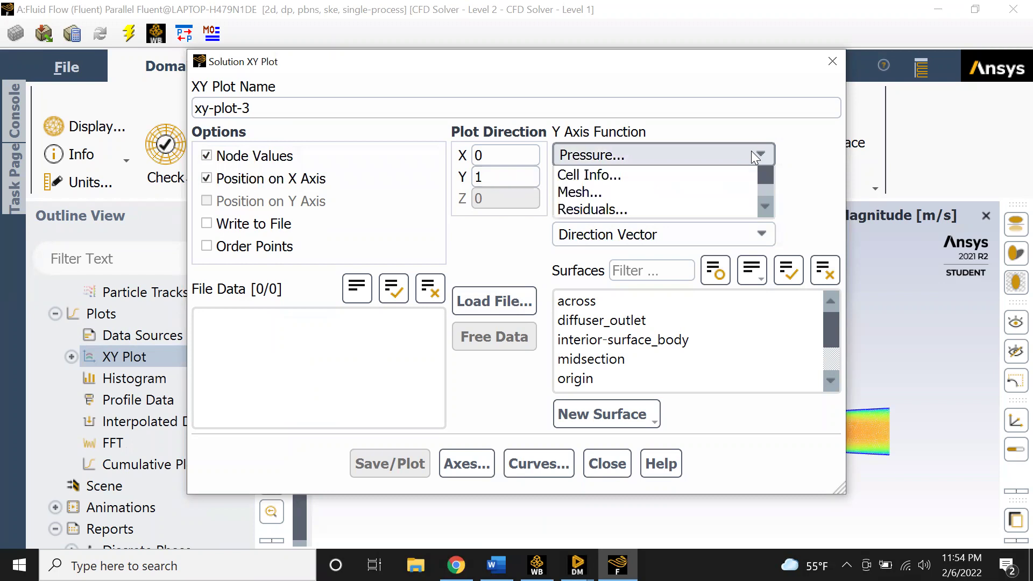
{"action": "left_click", "coordinate": [664, 213]}
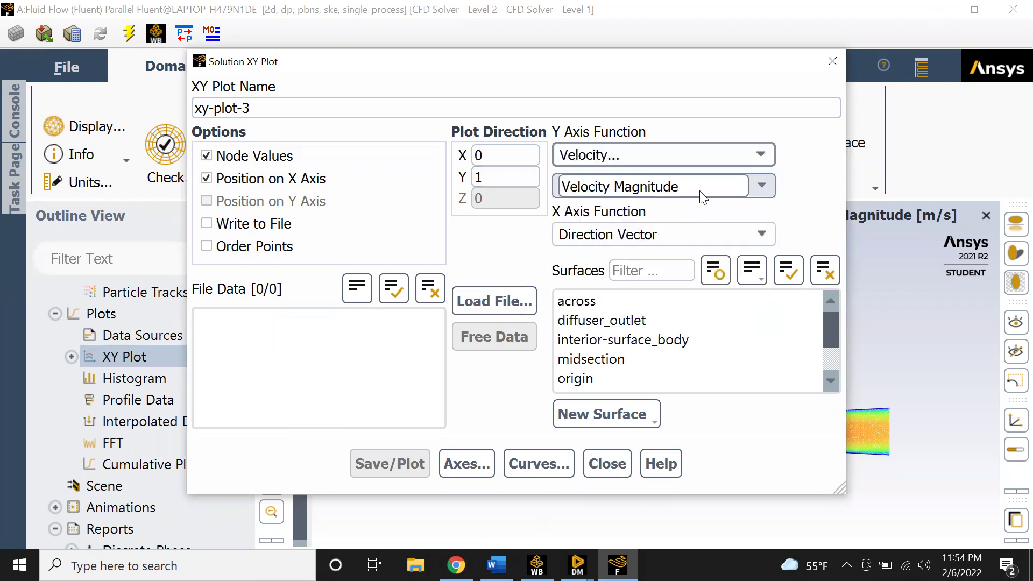
Start a new line surface for the plot, check the vertical position range in the Word report's figures, and set y0 to -0.08 m in Fluent
{"action": "left_click", "coordinate": [619, 414]}
{"action": "left_click", "coordinate": [643, 248]}
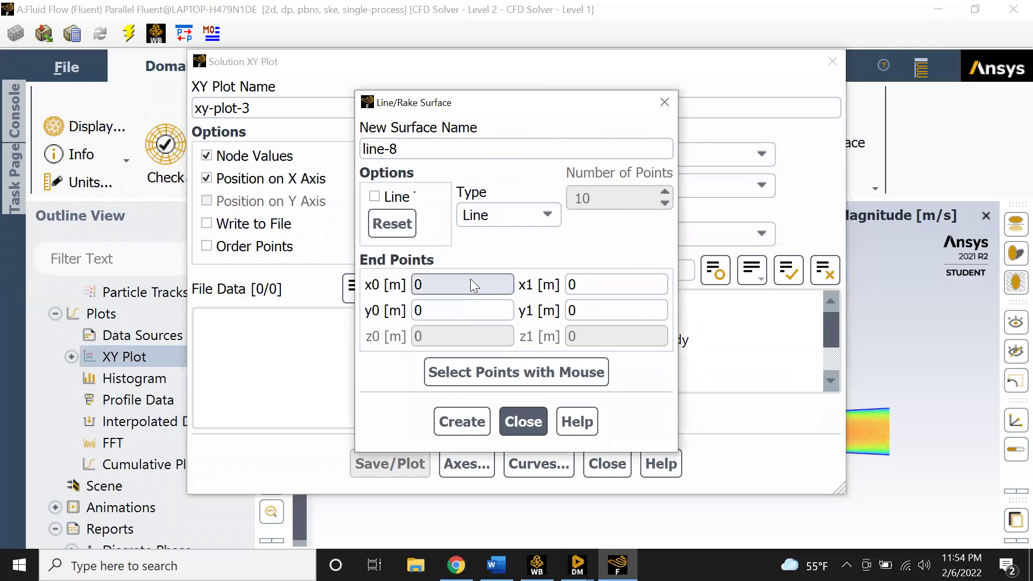
{"action": "left_click", "coordinate": [488, 309]}
{"action": "double_click", "coordinate": [434, 312]}
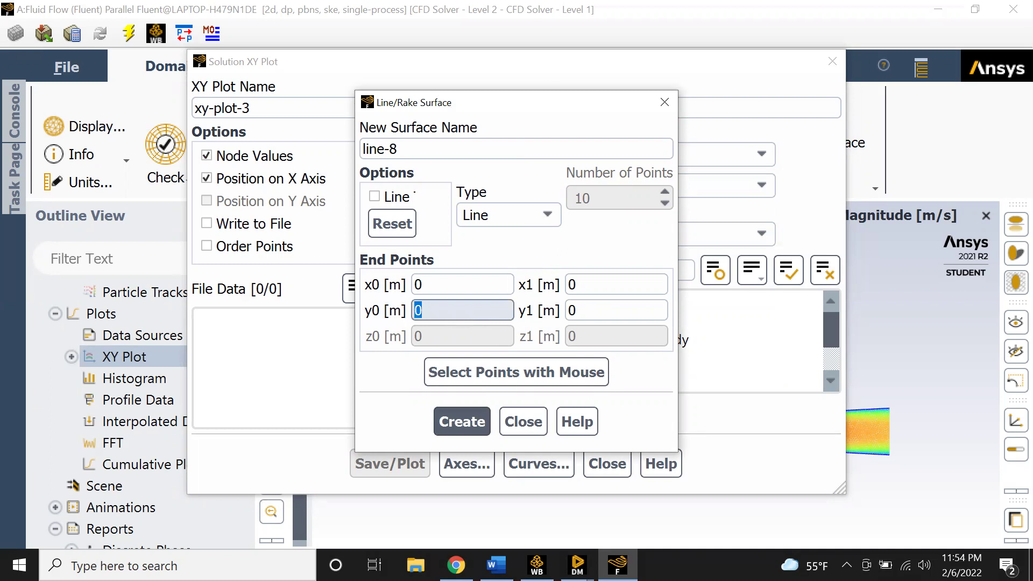
{"action": "left_click", "coordinate": [496, 565]}
{"action": "left_click_drag", "start_coordinate": [1026, 258], "coordinate": [1011, 322]}
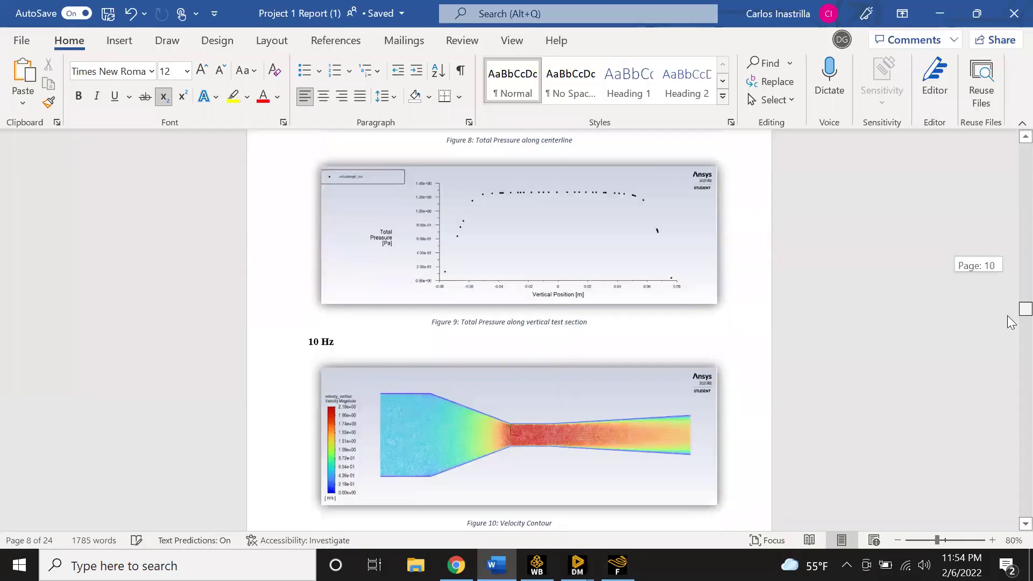
{"action": "scroll", "coordinate": [707, 417], "scroll_direction": "down", "scroll_amount": 3}
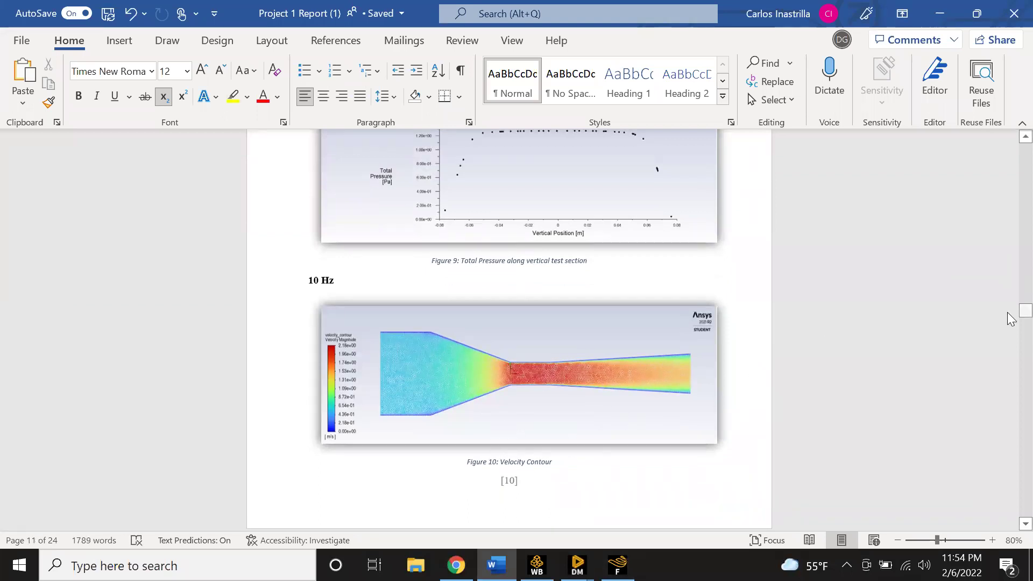
{"action": "scroll", "coordinate": [449, 240], "scroll_direction": "up", "scroll_amount": 2}
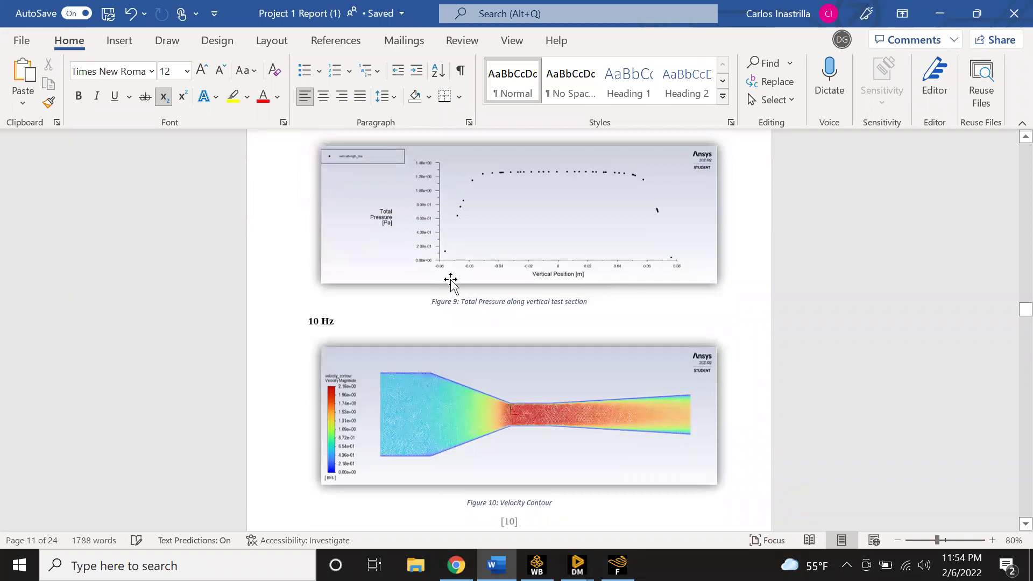
{"action": "left_click", "coordinate": [617, 565]}
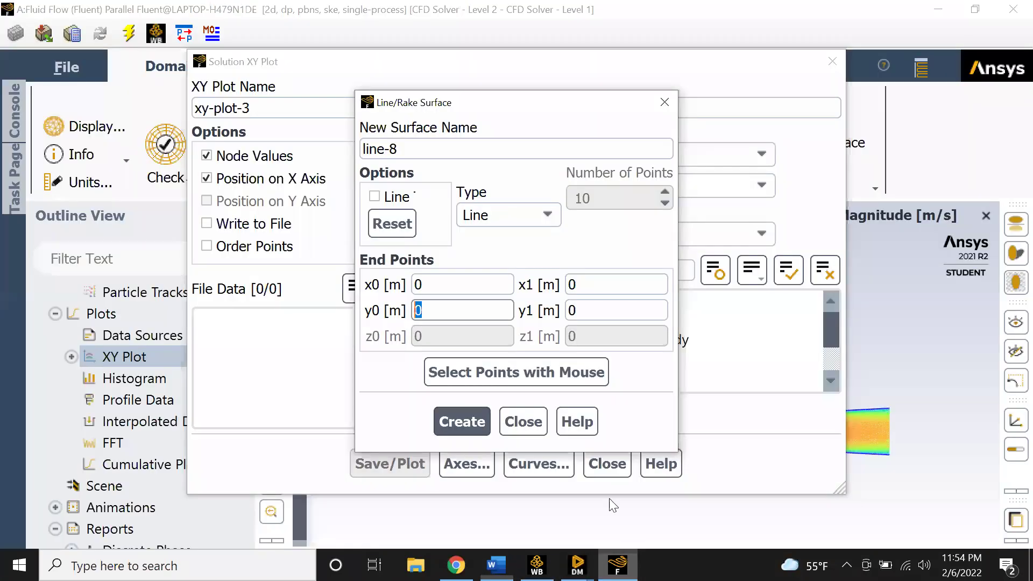
{"action": "key", "text": "BackSpace"}
{"action": "type", "text": "-0.08"}
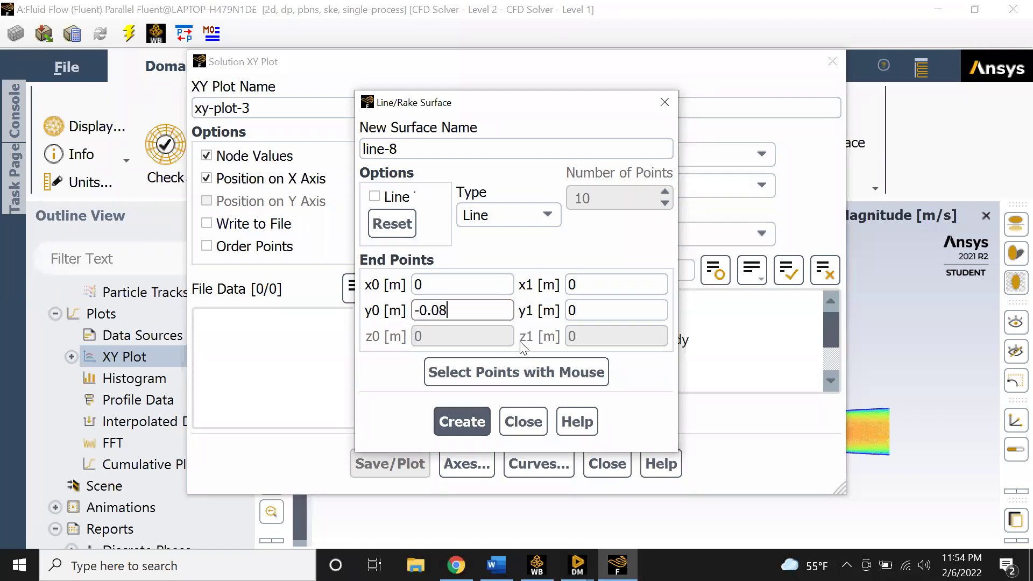
Set the line's y1 end coordinate and create the line surface under the name vertical, closing the line definition
{"action": "left_click", "coordinate": [612, 313]}
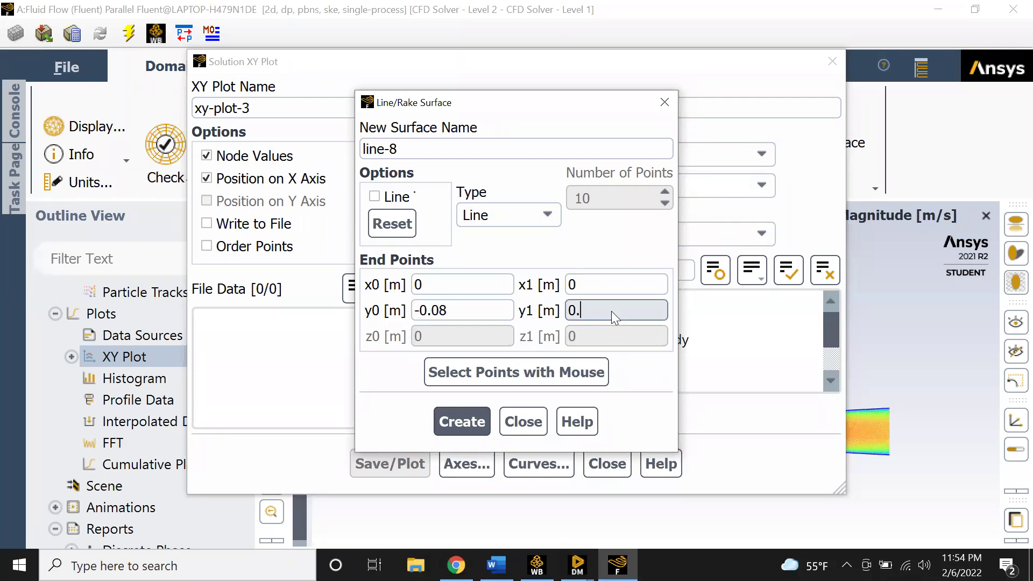
{"action": "left_click", "coordinate": [474, 420]}
{"action": "left_click_drag", "start_coordinate": [417, 145], "coordinate": [263, 139]}
{"action": "type", "text": "vertical"}
{"action": "left_click", "coordinate": [462, 421]}
{"action": "left_click", "coordinate": [522, 422]}
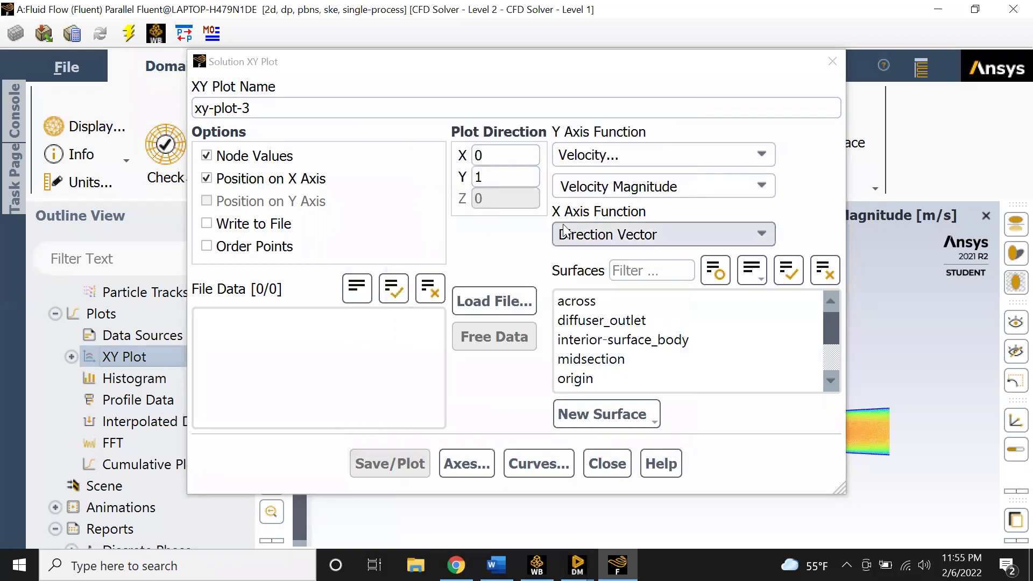
Save and plot Velocity Magnitude along the vertical line surface as xy-plot-3, and close the plot setup
{"action": "scroll", "coordinate": [624, 345], "scroll_direction": "down", "scroll_amount": 2}
{"action": "left_click", "coordinate": [635, 362]}
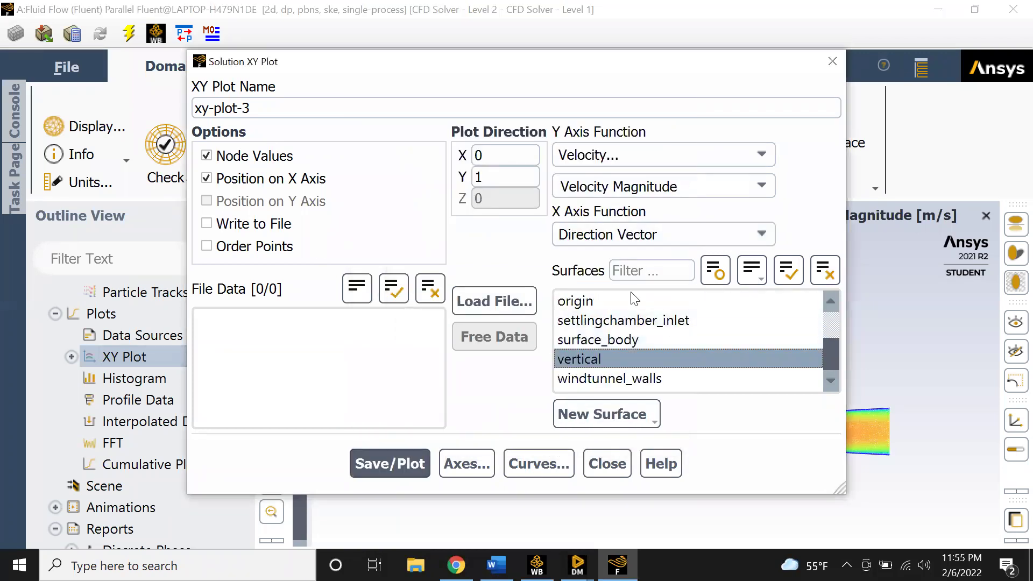
{"action": "left_click", "coordinate": [404, 464]}
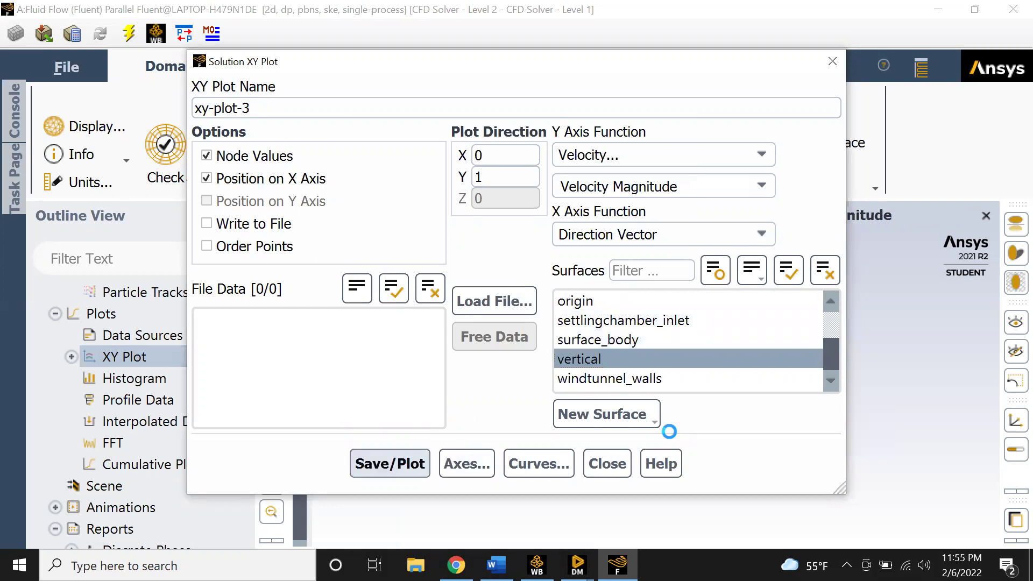
{"action": "left_click", "coordinate": [833, 61]}
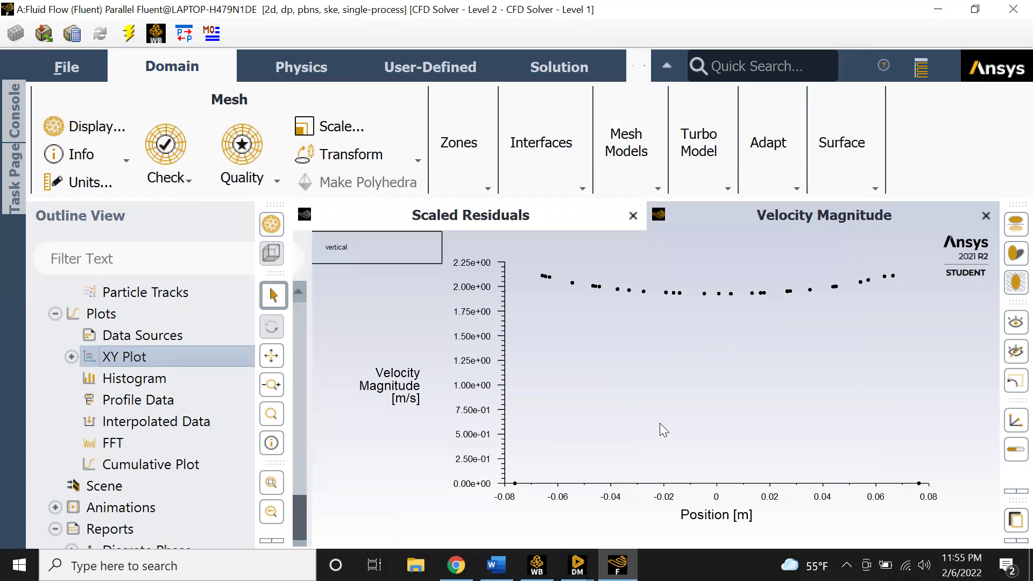
Start a new XY plot with Static Pressure as the Y axis function and select the vertical line surface
{"action": "left_click", "coordinate": [515, 484]}
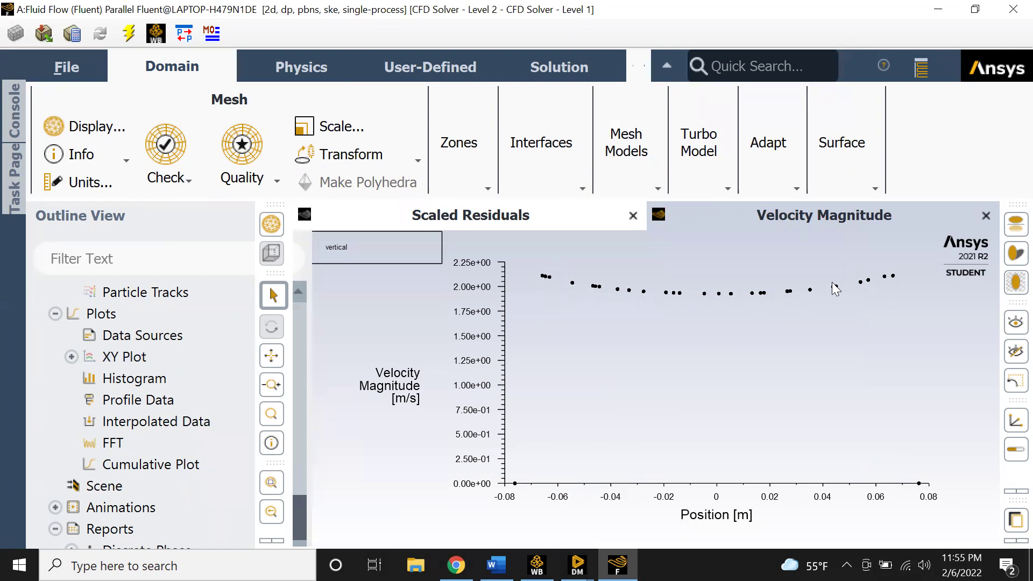
{"action": "scroll", "coordinate": [150, 425], "scroll_direction": "down", "scroll_amount": 2}
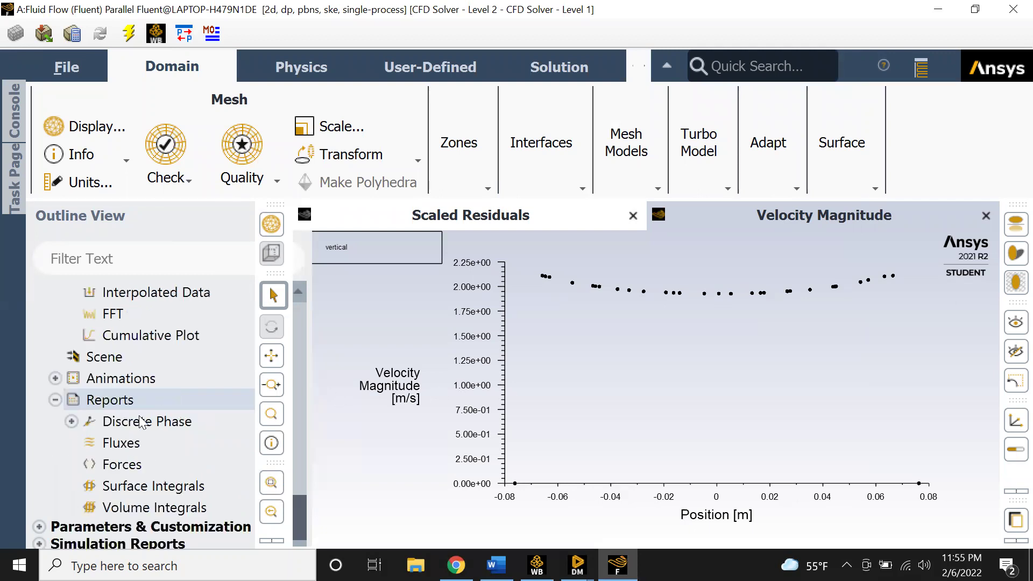
{"action": "scroll", "coordinate": [149, 426], "scroll_direction": "up", "scroll_amount": 2}
{"action": "scroll", "coordinate": [154, 429], "scroll_direction": "up", "scroll_amount": 2}
{"action": "scroll", "coordinate": [114, 427], "scroll_direction": "down", "scroll_amount": 1}
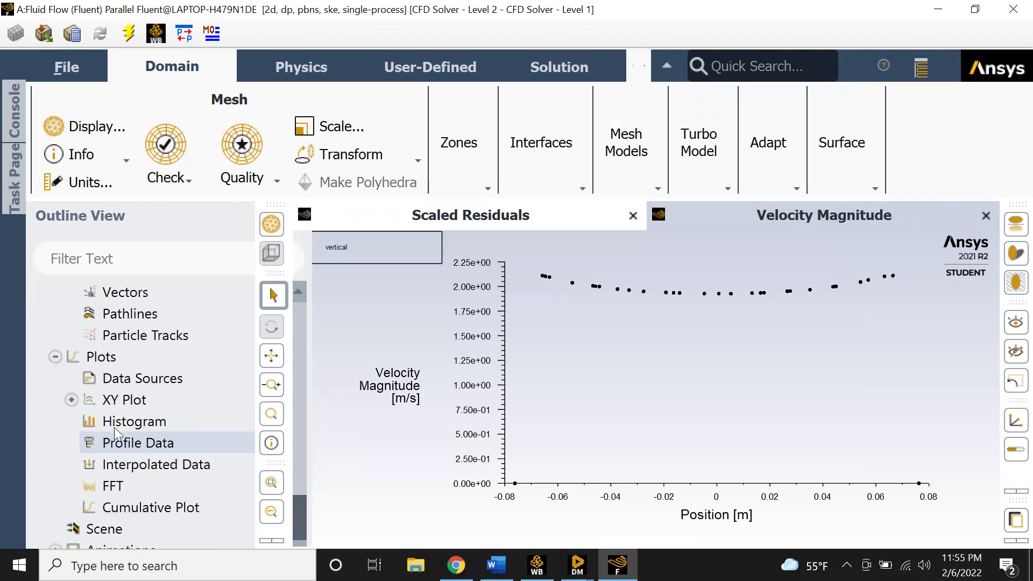
{"action": "left_click", "coordinate": [71, 400]}
{"action": "double_click", "coordinate": [156, 399]}
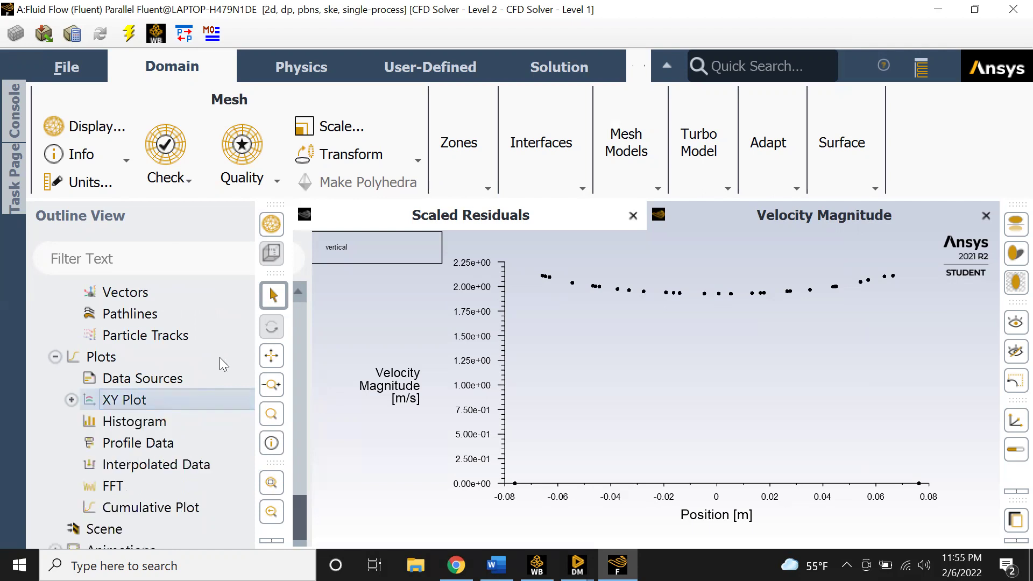
{"action": "left_click", "coordinate": [756, 145]}
{"action": "left_click", "coordinate": [756, 145]}
{"action": "left_click", "coordinate": [762, 182]}
{"action": "left_click", "coordinate": [762, 182]}
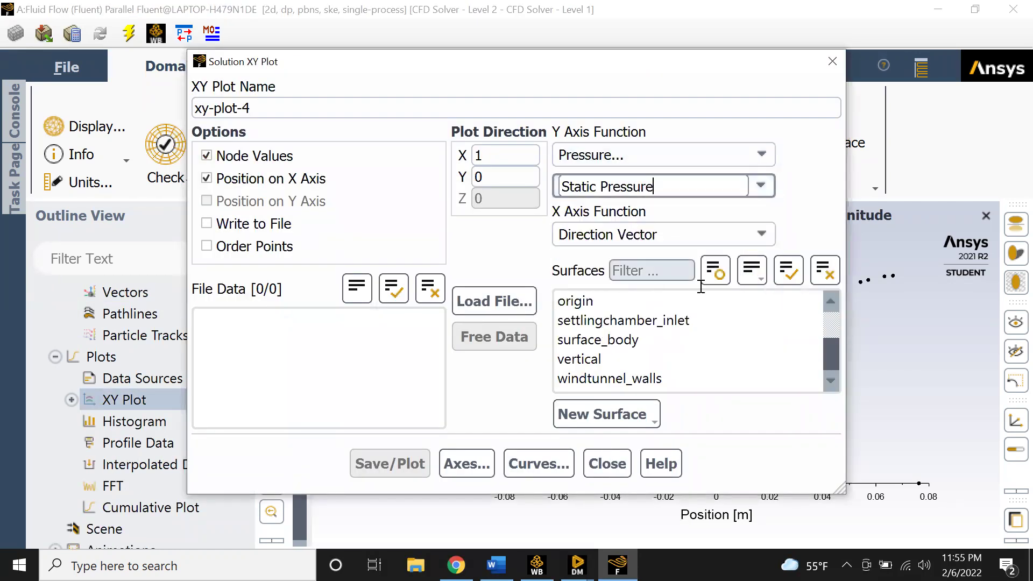
{"action": "left_click", "coordinate": [630, 359]}
{"action": "left_click", "coordinate": [384, 464]}
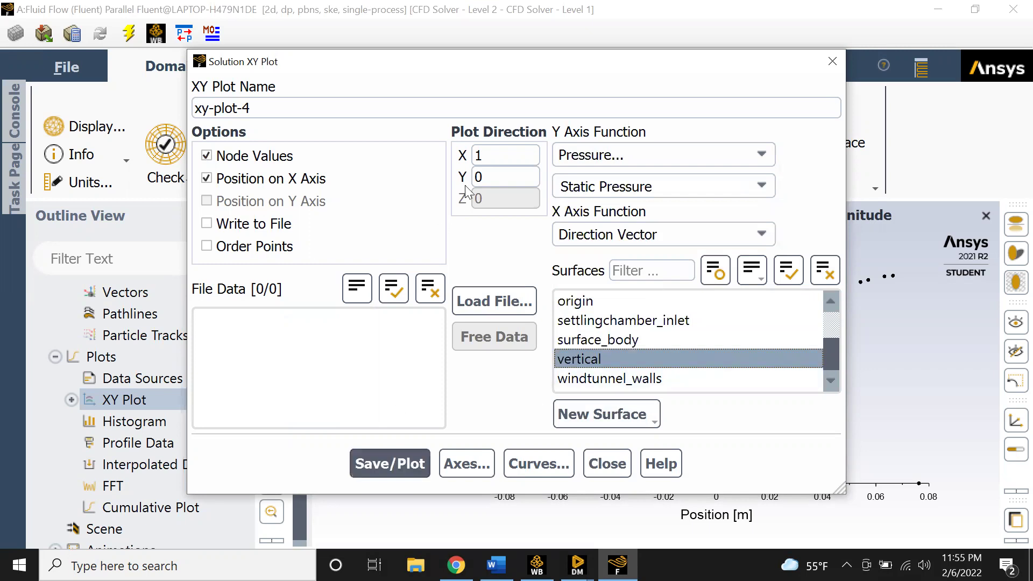
Set the plot direction to X 0, Y 1, save and plot Static Pressure along the vertical line, and close the plot setup
{"action": "double_click", "coordinate": [487, 156]}
{"action": "type", "text": "0"}
{"action": "key", "text": "Tab"}
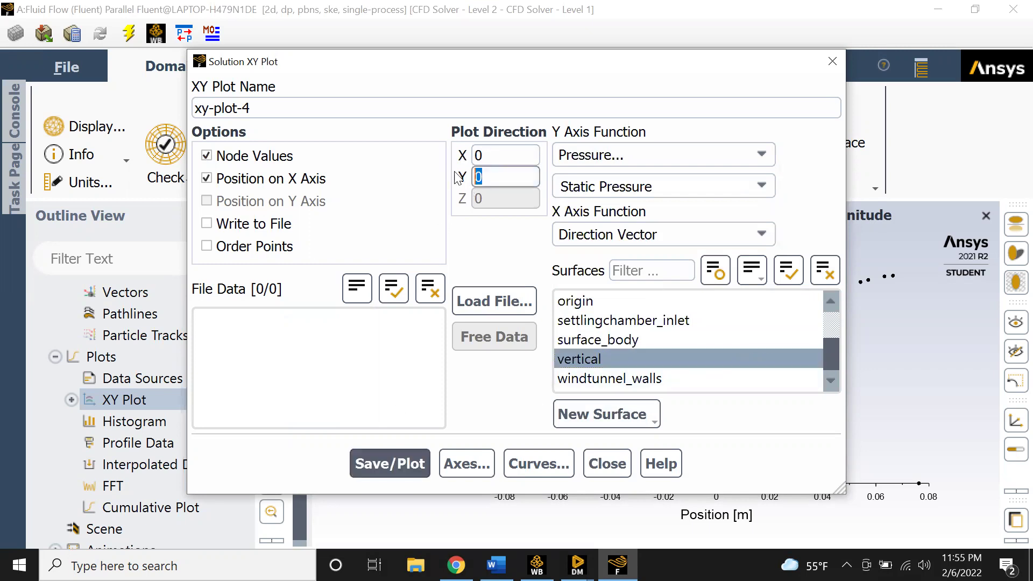
{"action": "type", "text": "1"}
{"action": "left_click", "coordinate": [389, 464]}
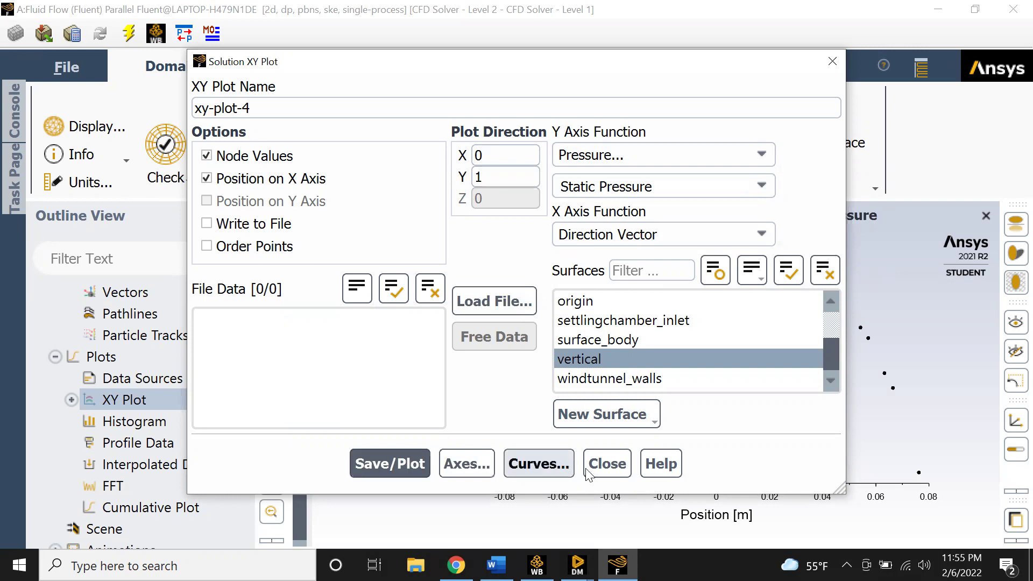
{"action": "left_click", "coordinate": [607, 463]}
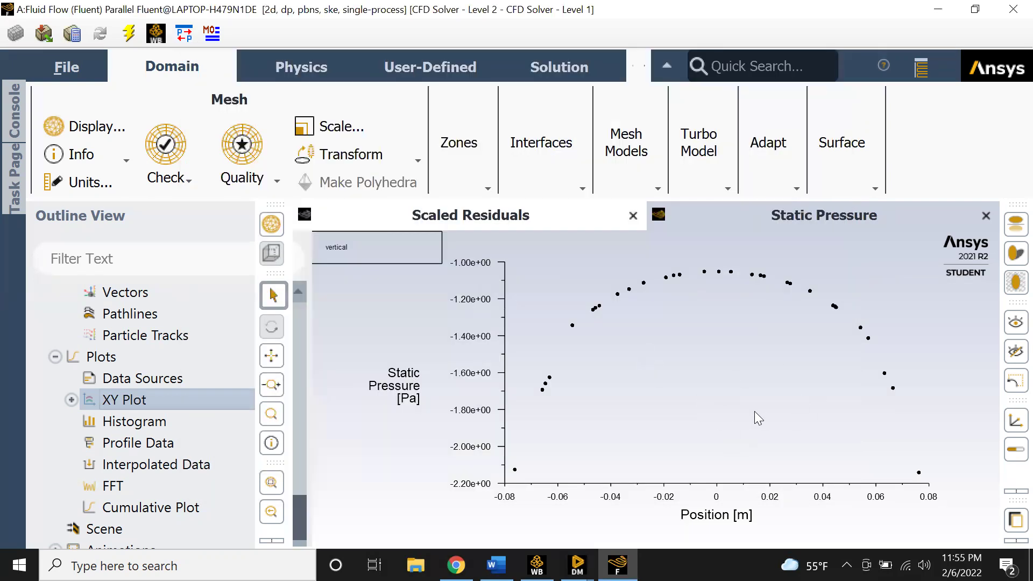
Set up another XY plot with plot direction X 0, Y 1 and Dynamic Pressure as the Y axis function
{"action": "double_click", "coordinate": [180, 402]}
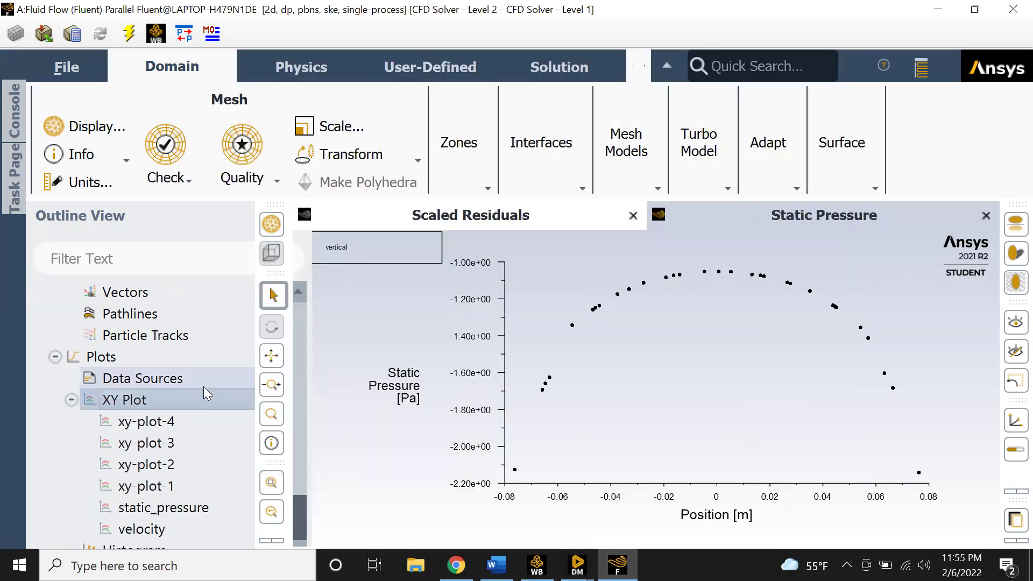
{"action": "double_click", "coordinate": [484, 156]}
{"action": "type", "text": "0"}
{"action": "key", "text": "Tab"}
{"action": "type", "text": "1"}
{"action": "left_click", "coordinate": [756, 186]}
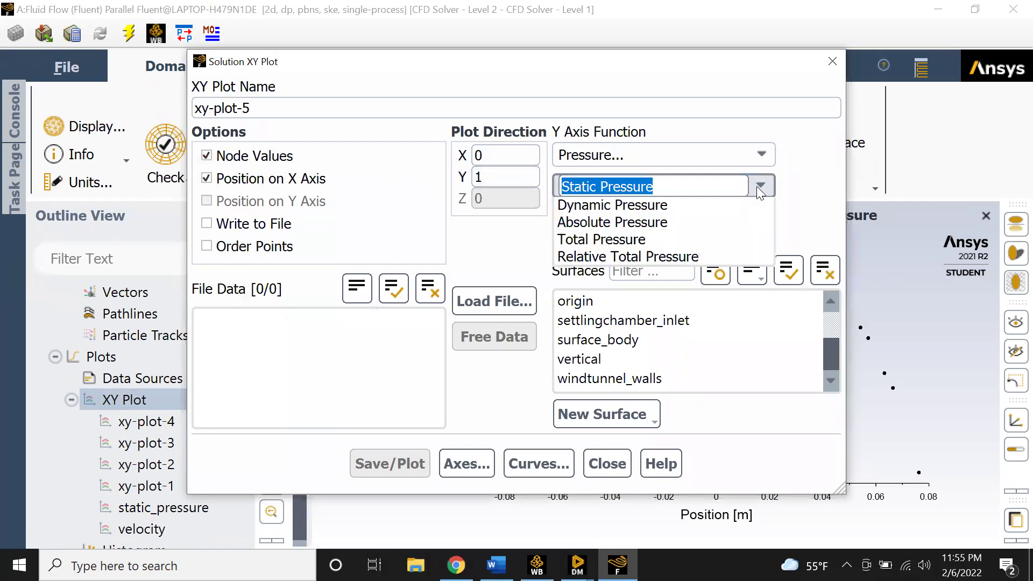
{"action": "left_click", "coordinate": [687, 241]}
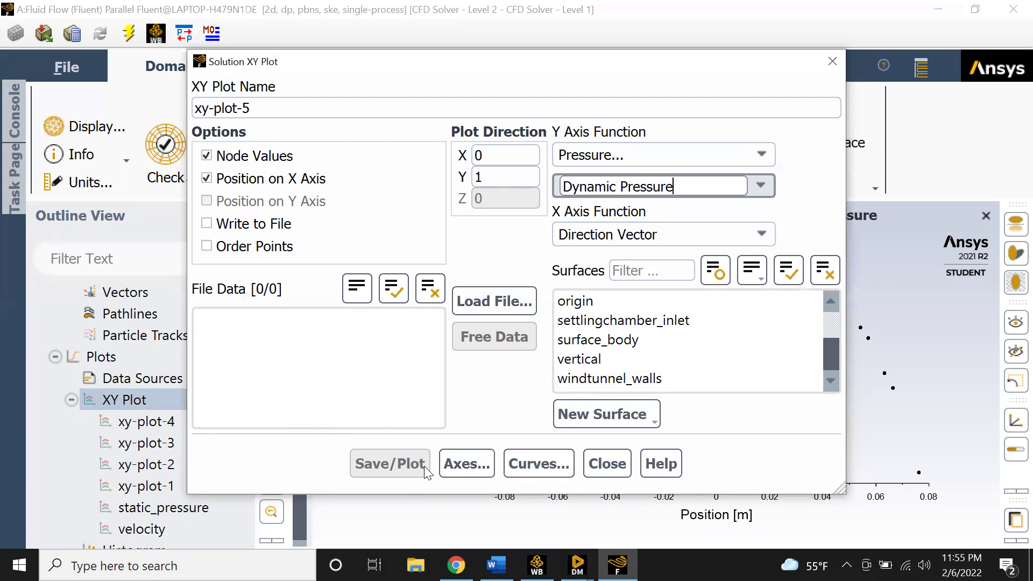
Save and plot Dynamic Pressure along the vertical line surface, and close the plot setup
{"action": "left_click", "coordinate": [592, 359]}
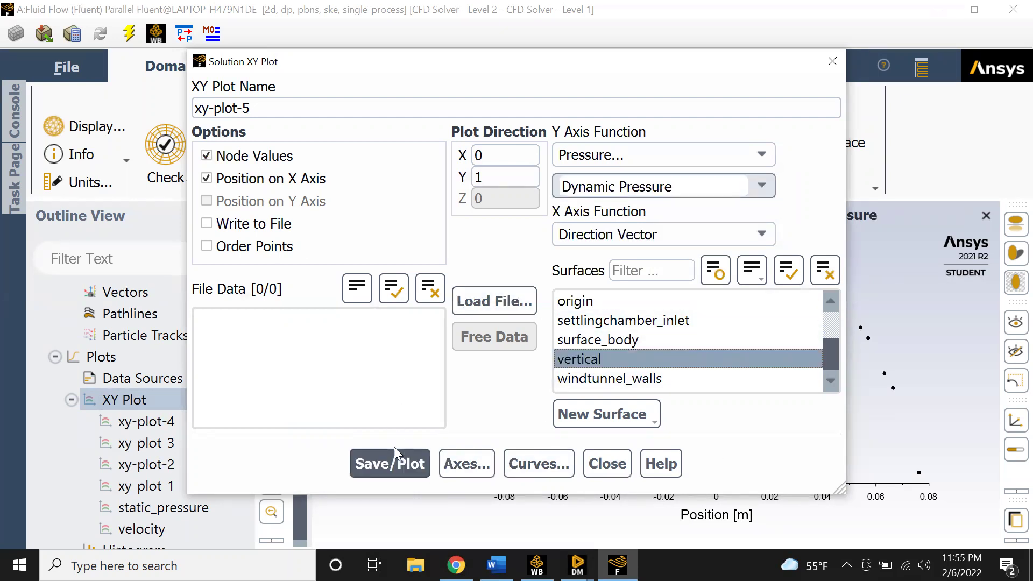
{"action": "left_click", "coordinate": [390, 463]}
{"action": "left_click", "coordinate": [607, 463]}
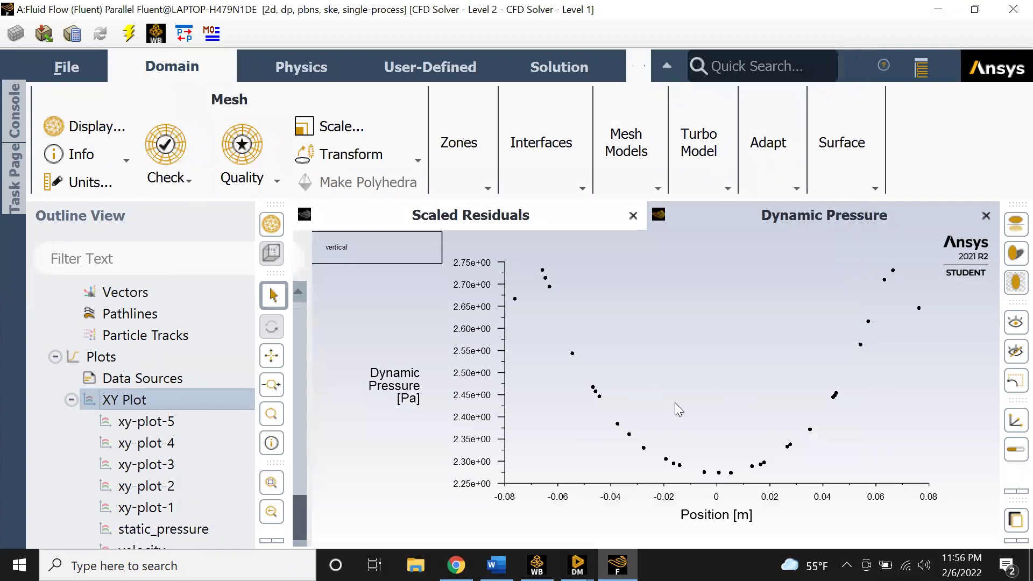
Set up a further XY plot with Total Pressure as the Y axis function and plot direction X 0, Y 1
{"action": "double_click", "coordinate": [148, 401]}
{"action": "left_click", "coordinate": [760, 187]}
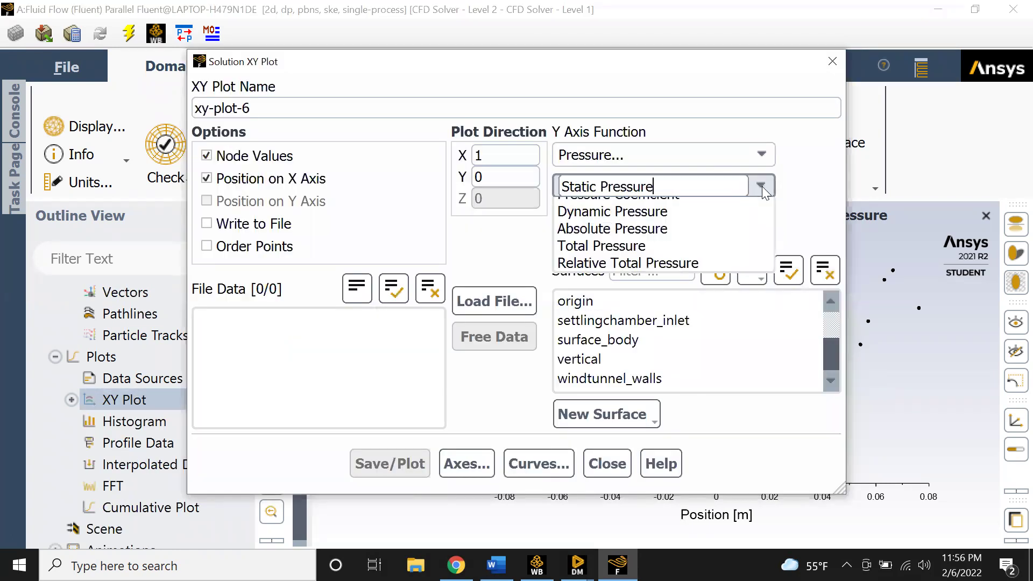
{"action": "left_click", "coordinate": [645, 277]}
{"action": "left_click", "coordinate": [484, 177]}
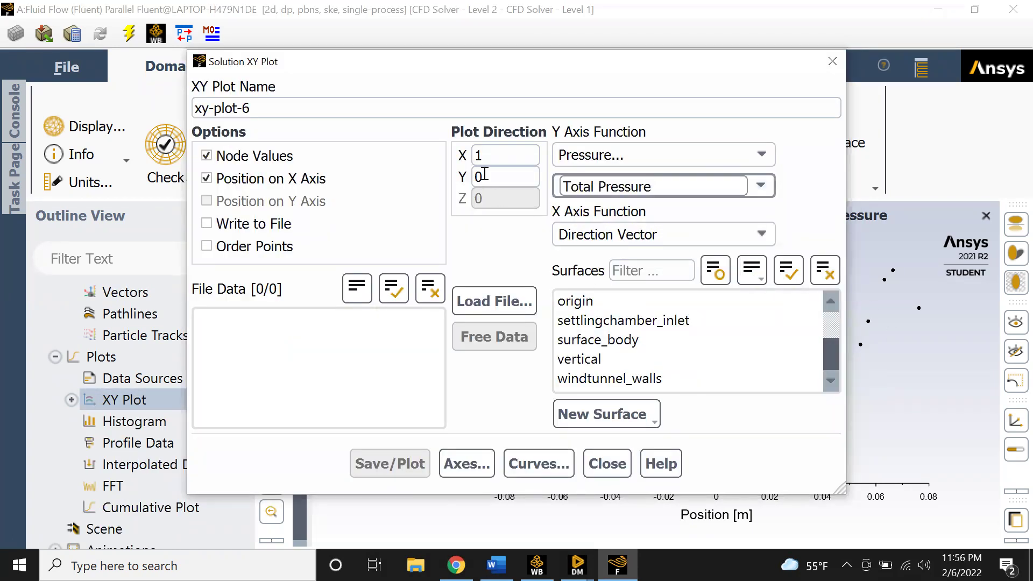
{"action": "double_click", "coordinate": [478, 156]}
{"action": "type", "text": "0"}
{"action": "double_click", "coordinate": [478, 177]}
{"action": "type", "text": "1"}
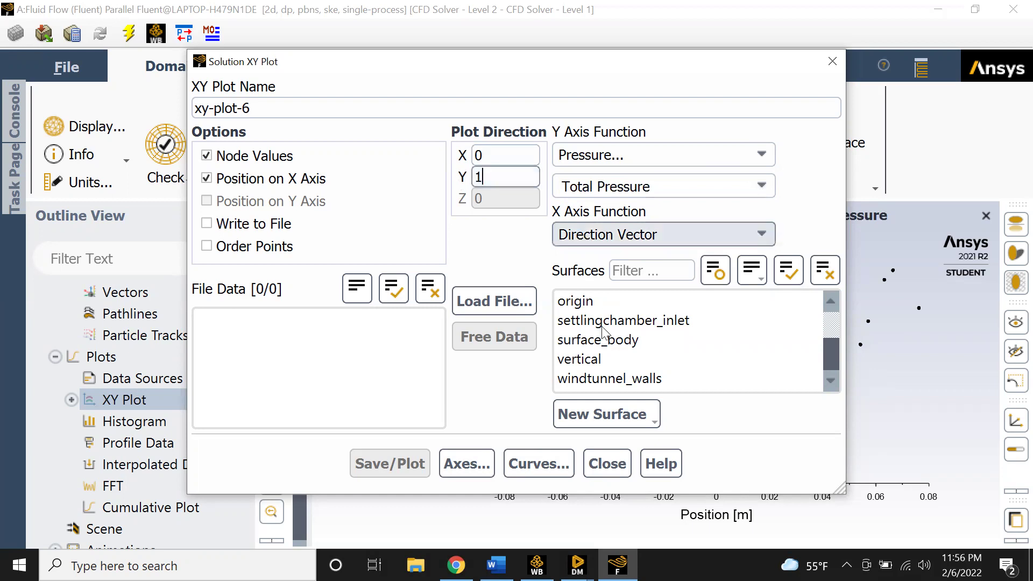
Save and plot Total Pressure along the vertical line surface, and close the plot setup
{"action": "left_click", "coordinate": [586, 359]}
{"action": "left_click", "coordinate": [389, 464]}
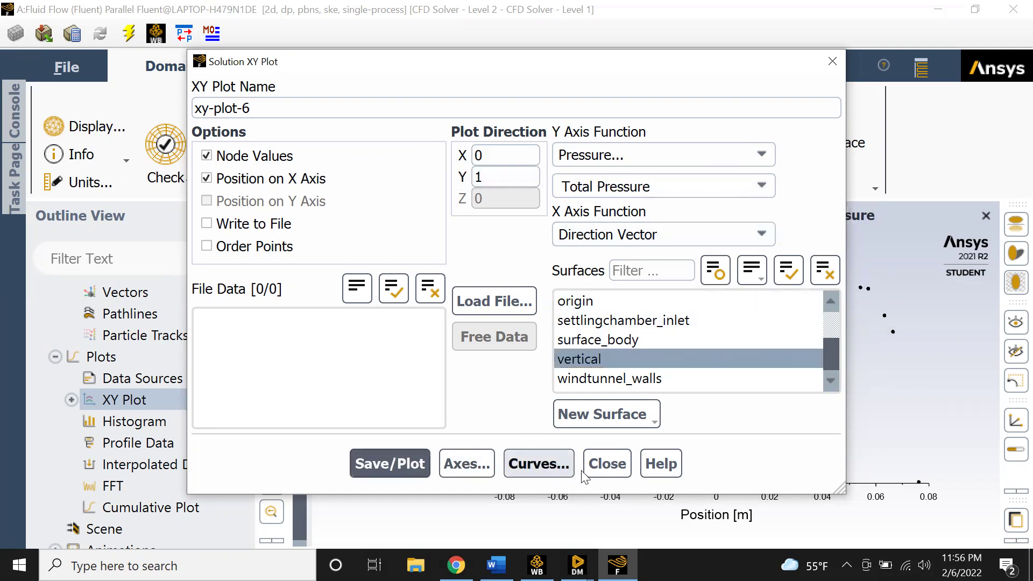
{"action": "left_click", "coordinate": [607, 464]}
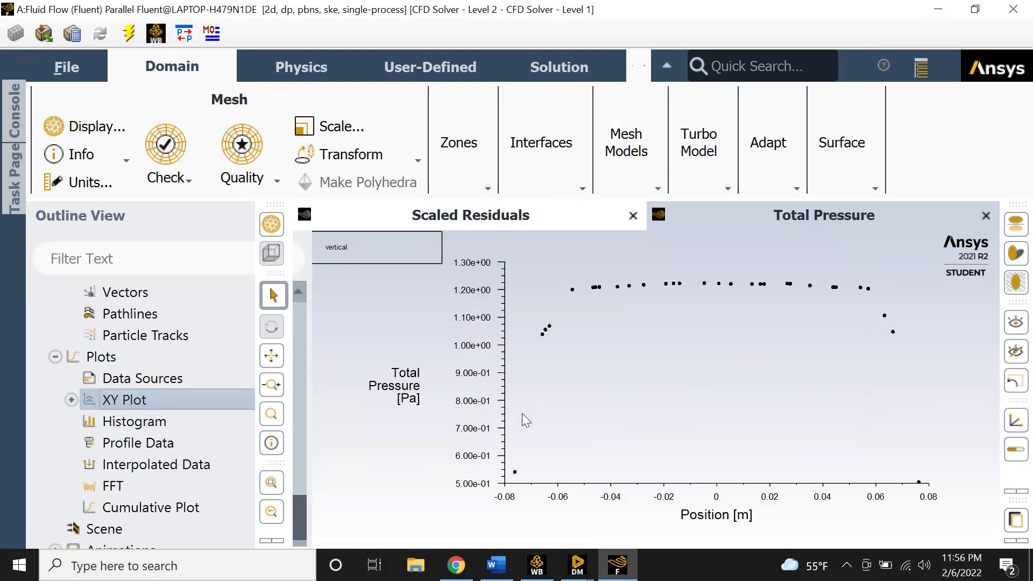
Check the contraction chamber pressure change requirement in the PROJECT 1.pdf assignment in Chrome, and return to Fluent
{"action": "left_click", "coordinate": [456, 565]}
{"action": "left_click_drag", "start_coordinate": [401, 360], "coordinate": [762, 357]}
{"action": "left_click", "coordinate": [762, 357]}
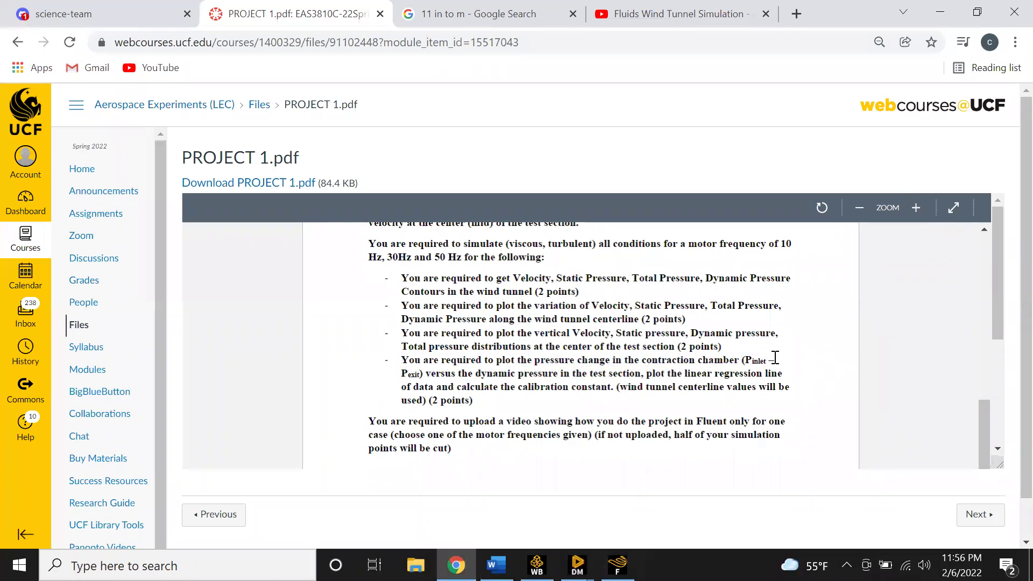
{"action": "left_click", "coordinate": [617, 565]}
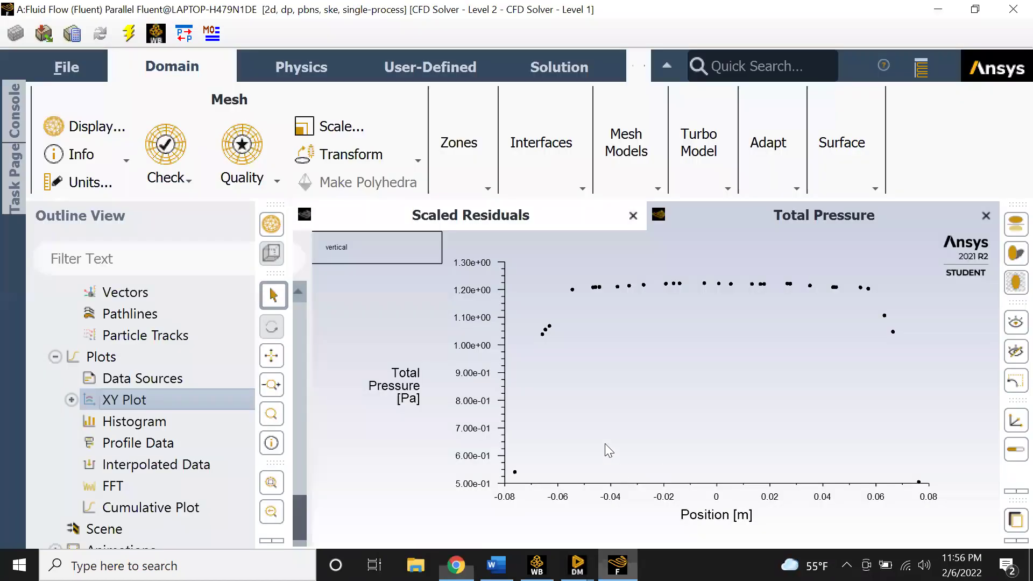